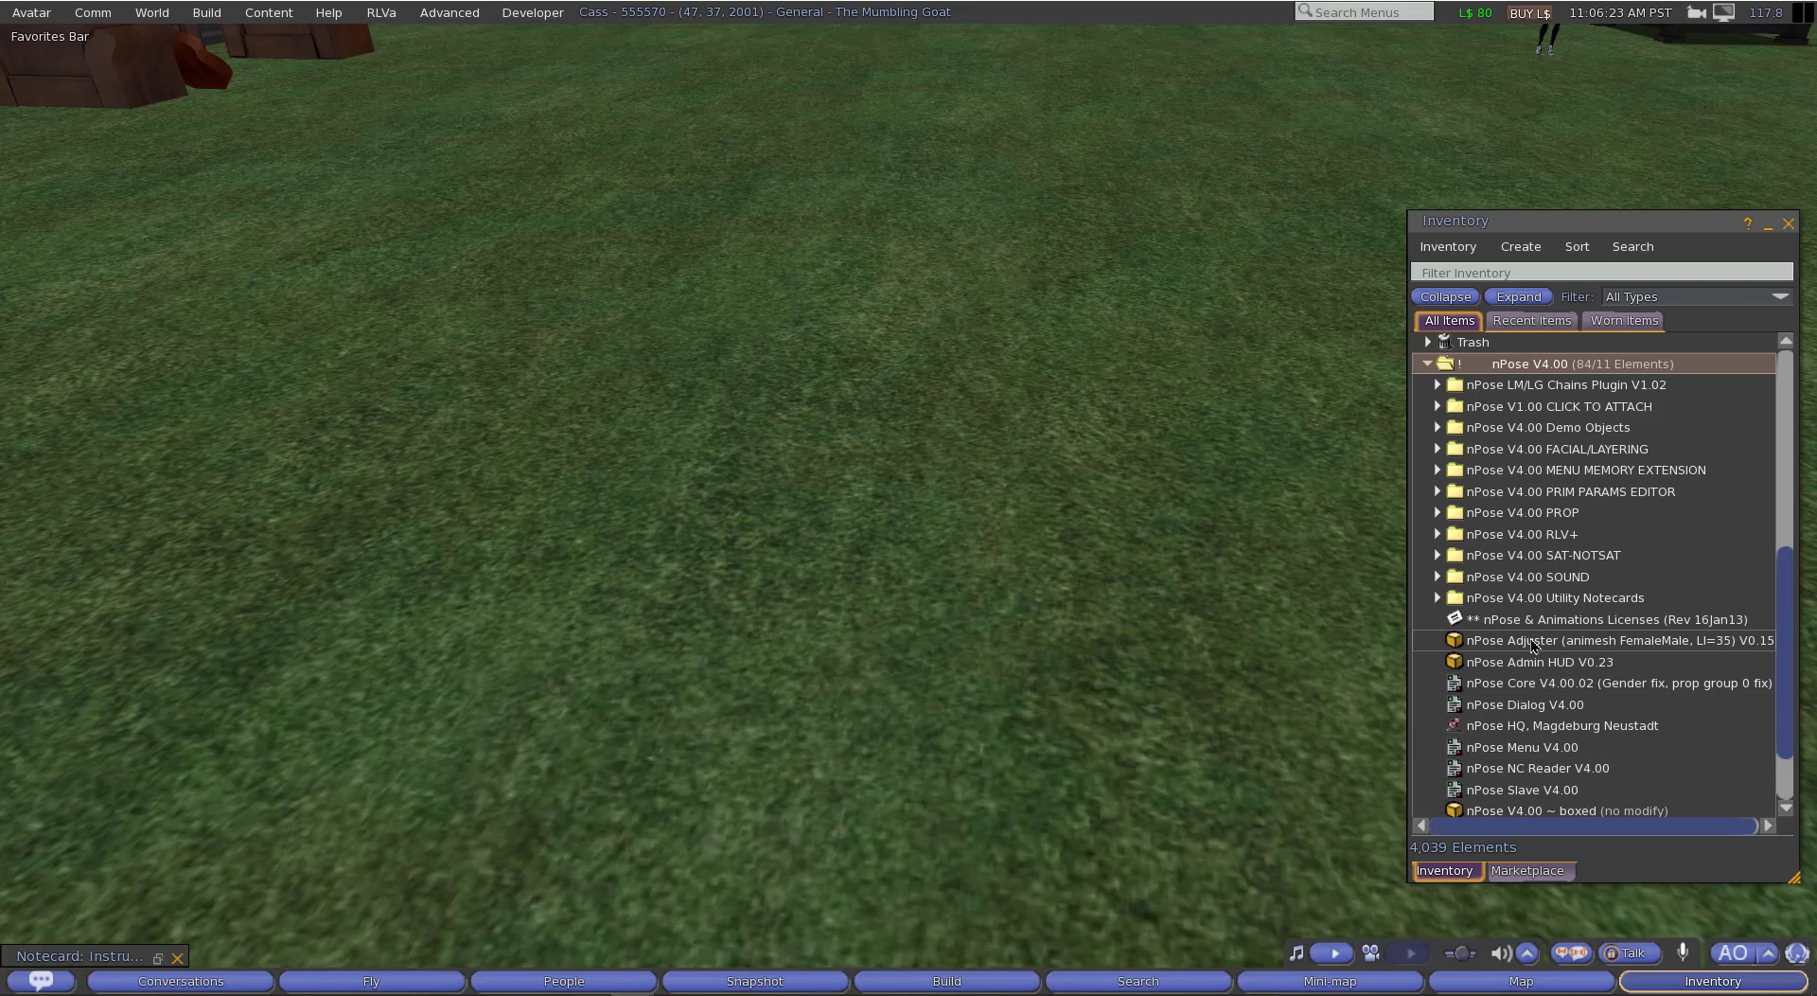
Step: Open the Instructions 1 notecard and copy the folder name "nPose Test Animations" from its Step 5
click(157, 956)
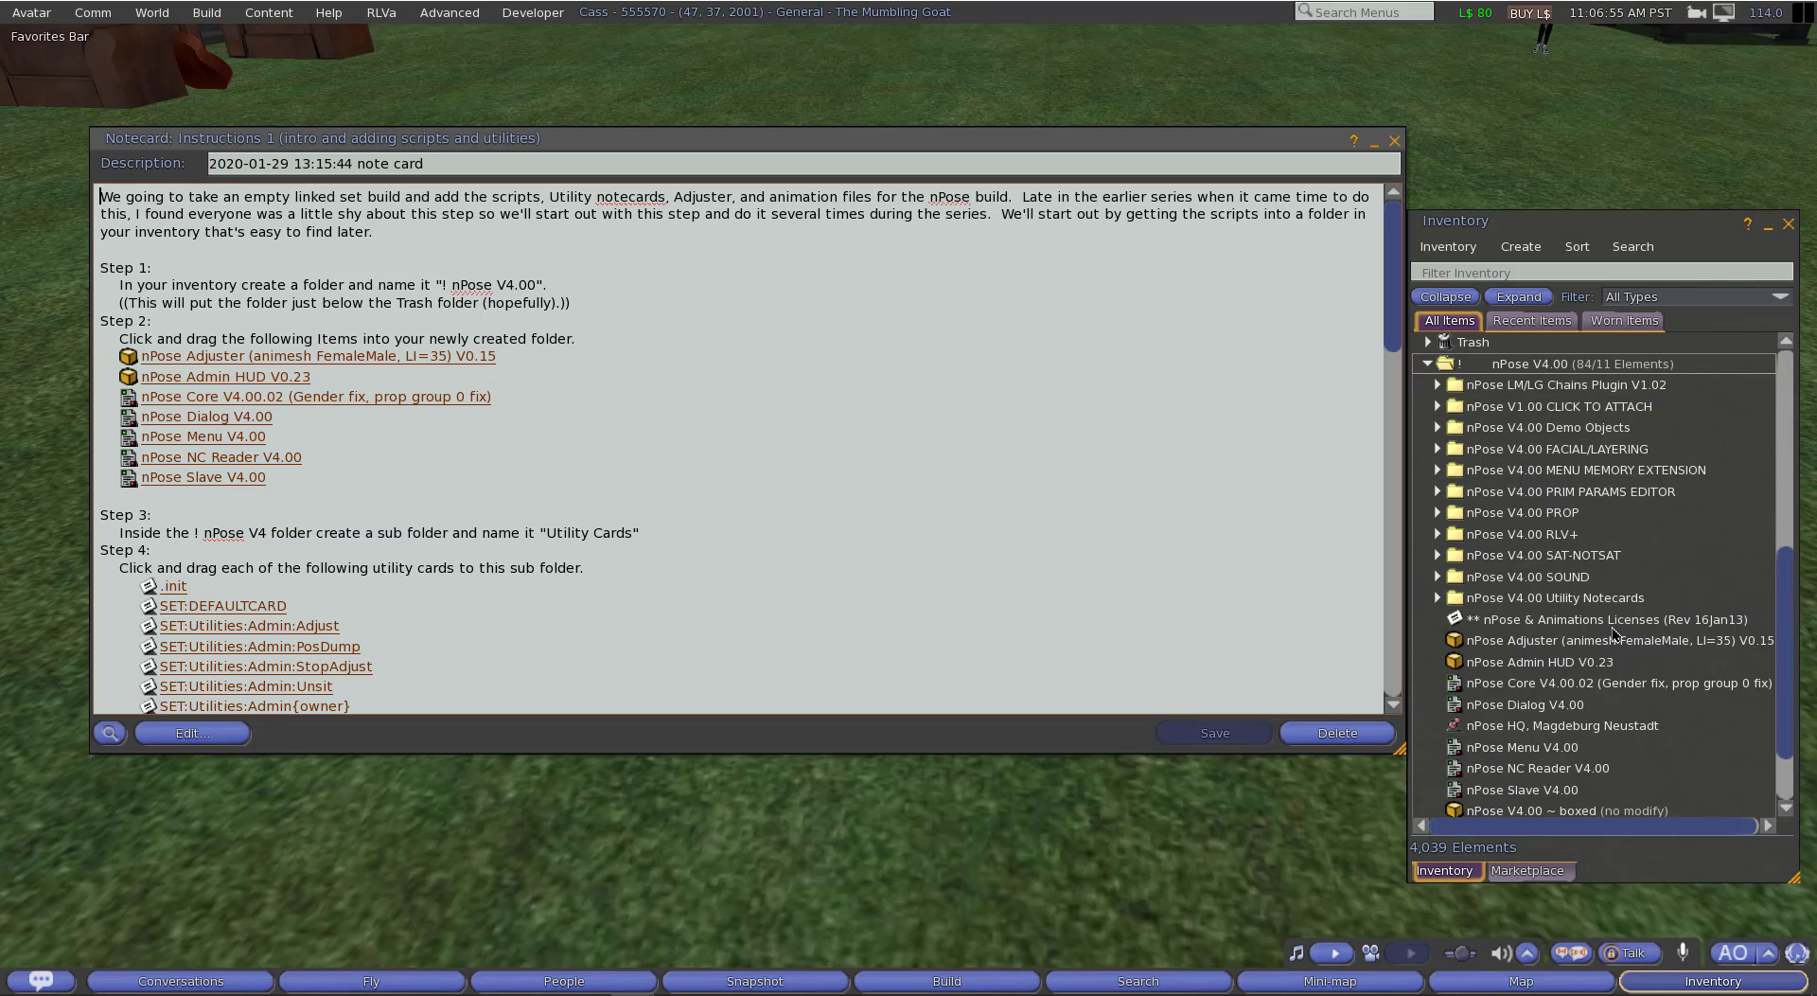
scroll(517, 443, down, 5)
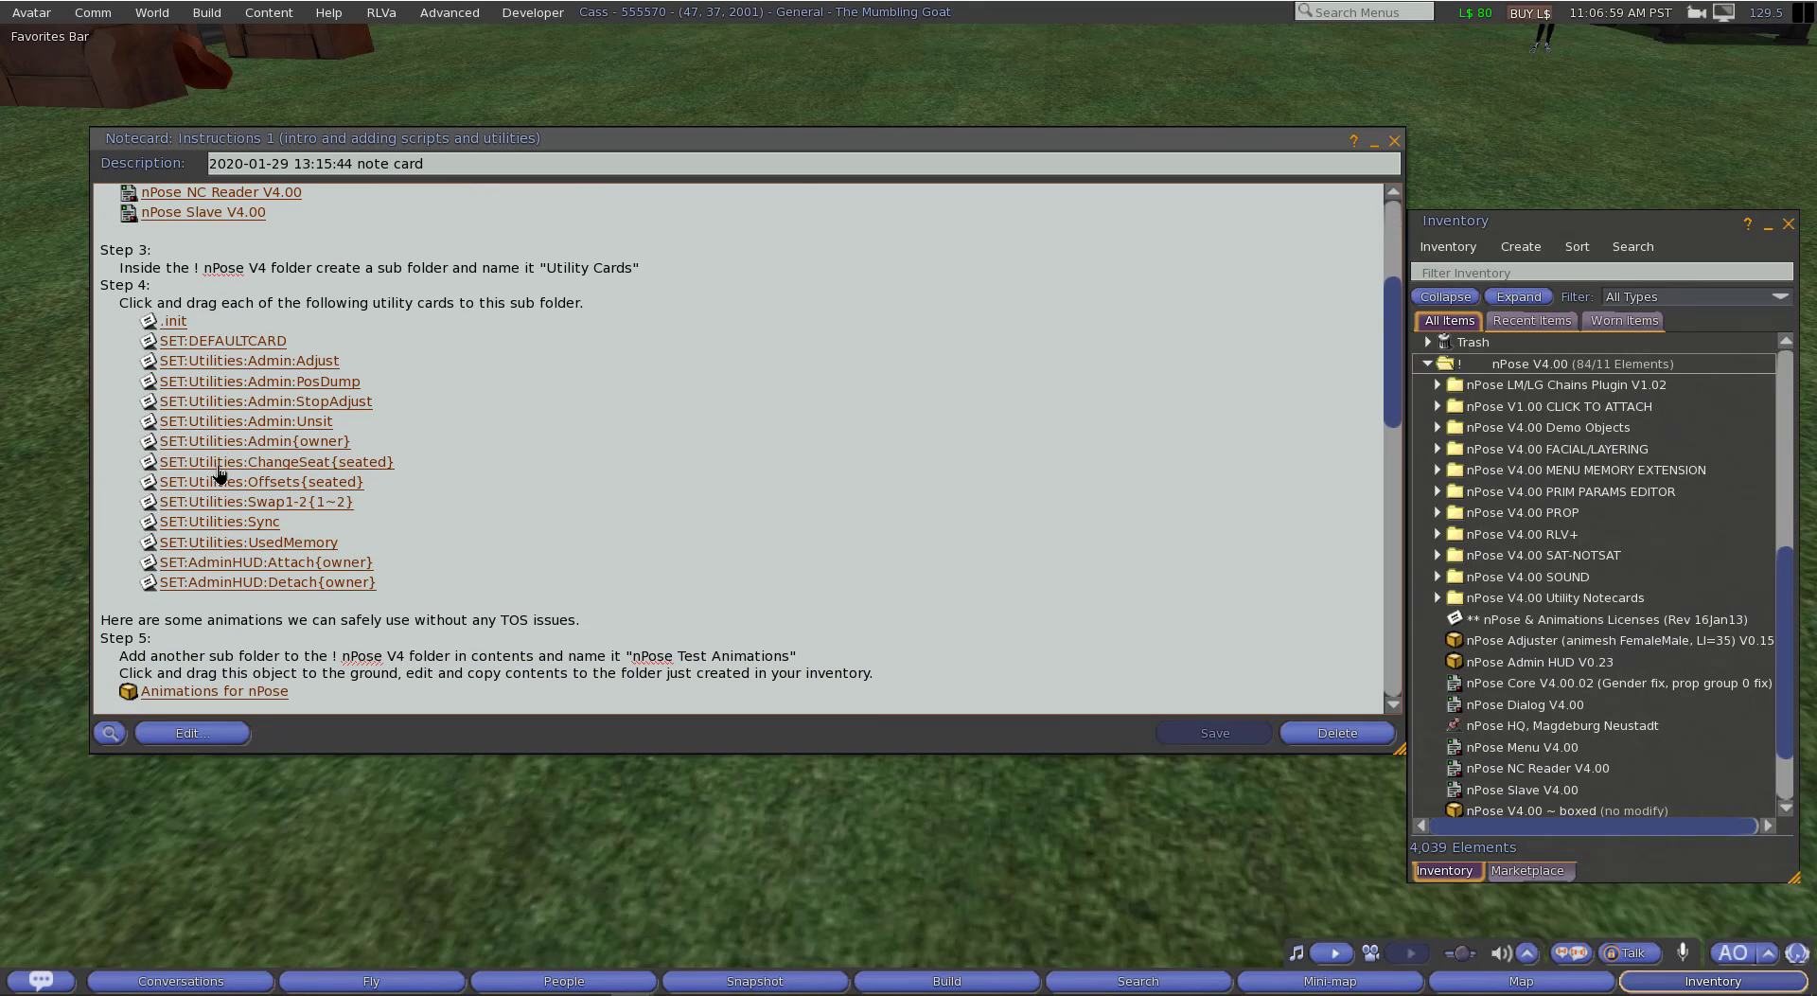
scroll(580, 419, down, 1)
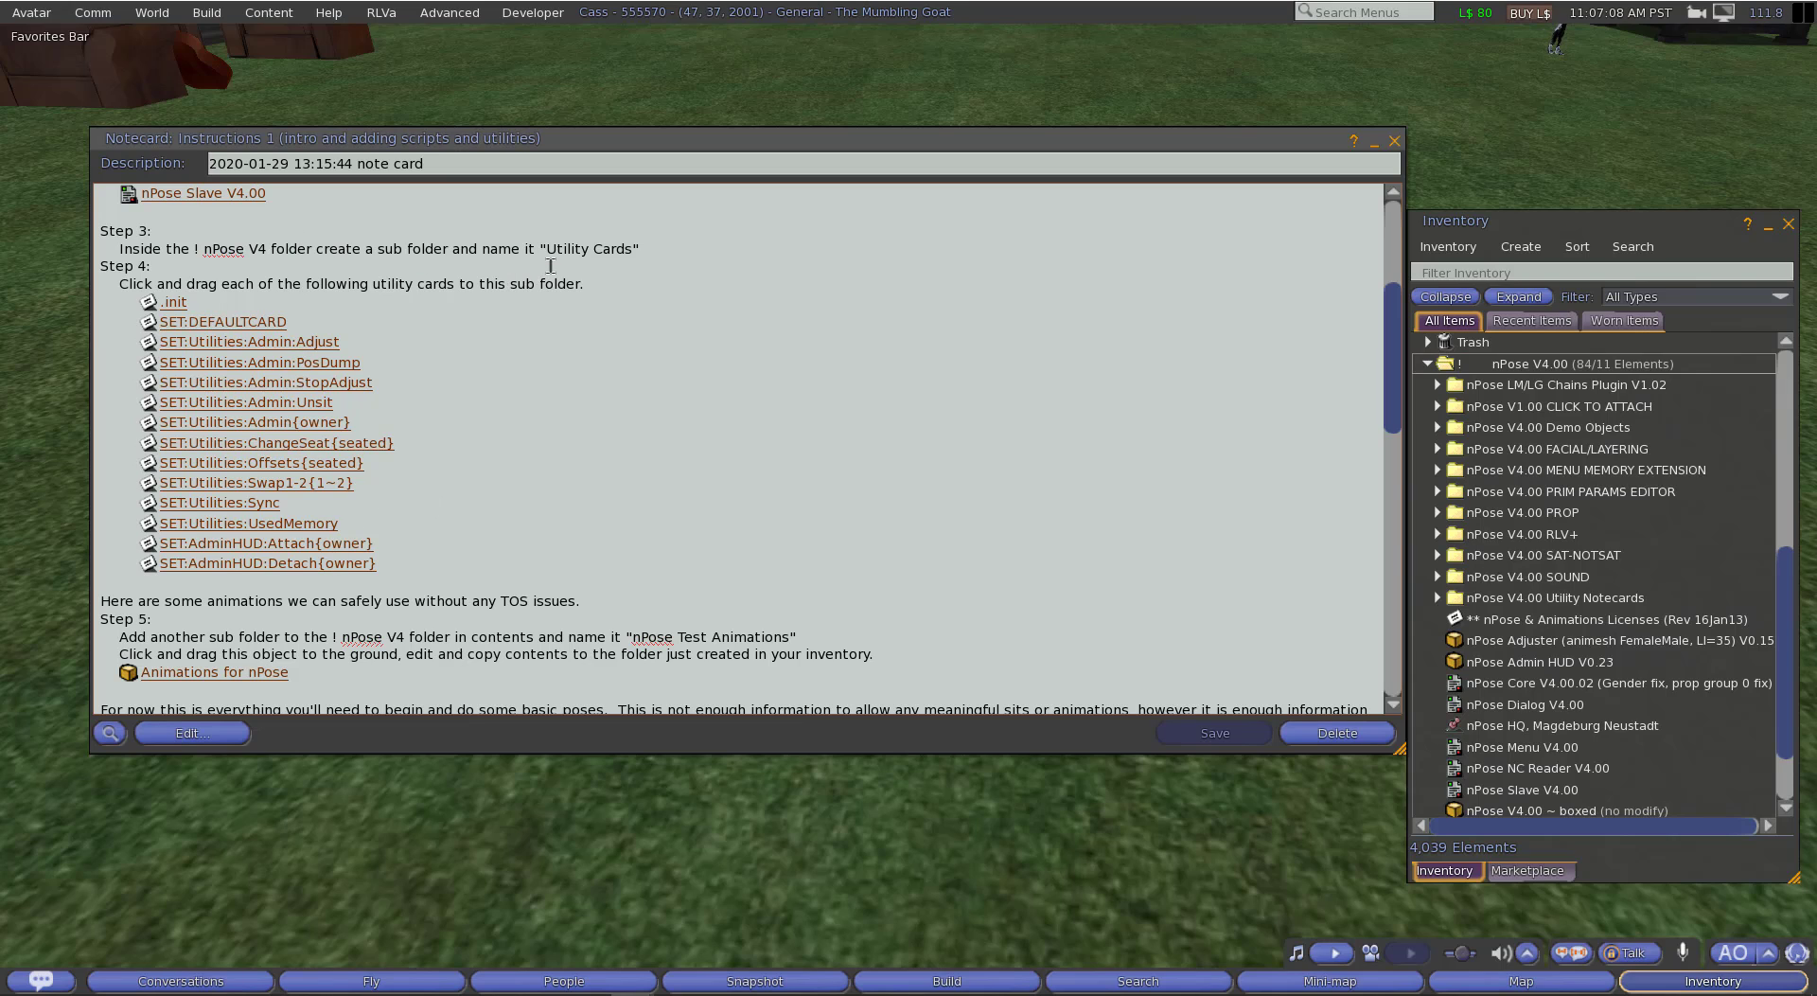
scroll(549, 266, down, 2)
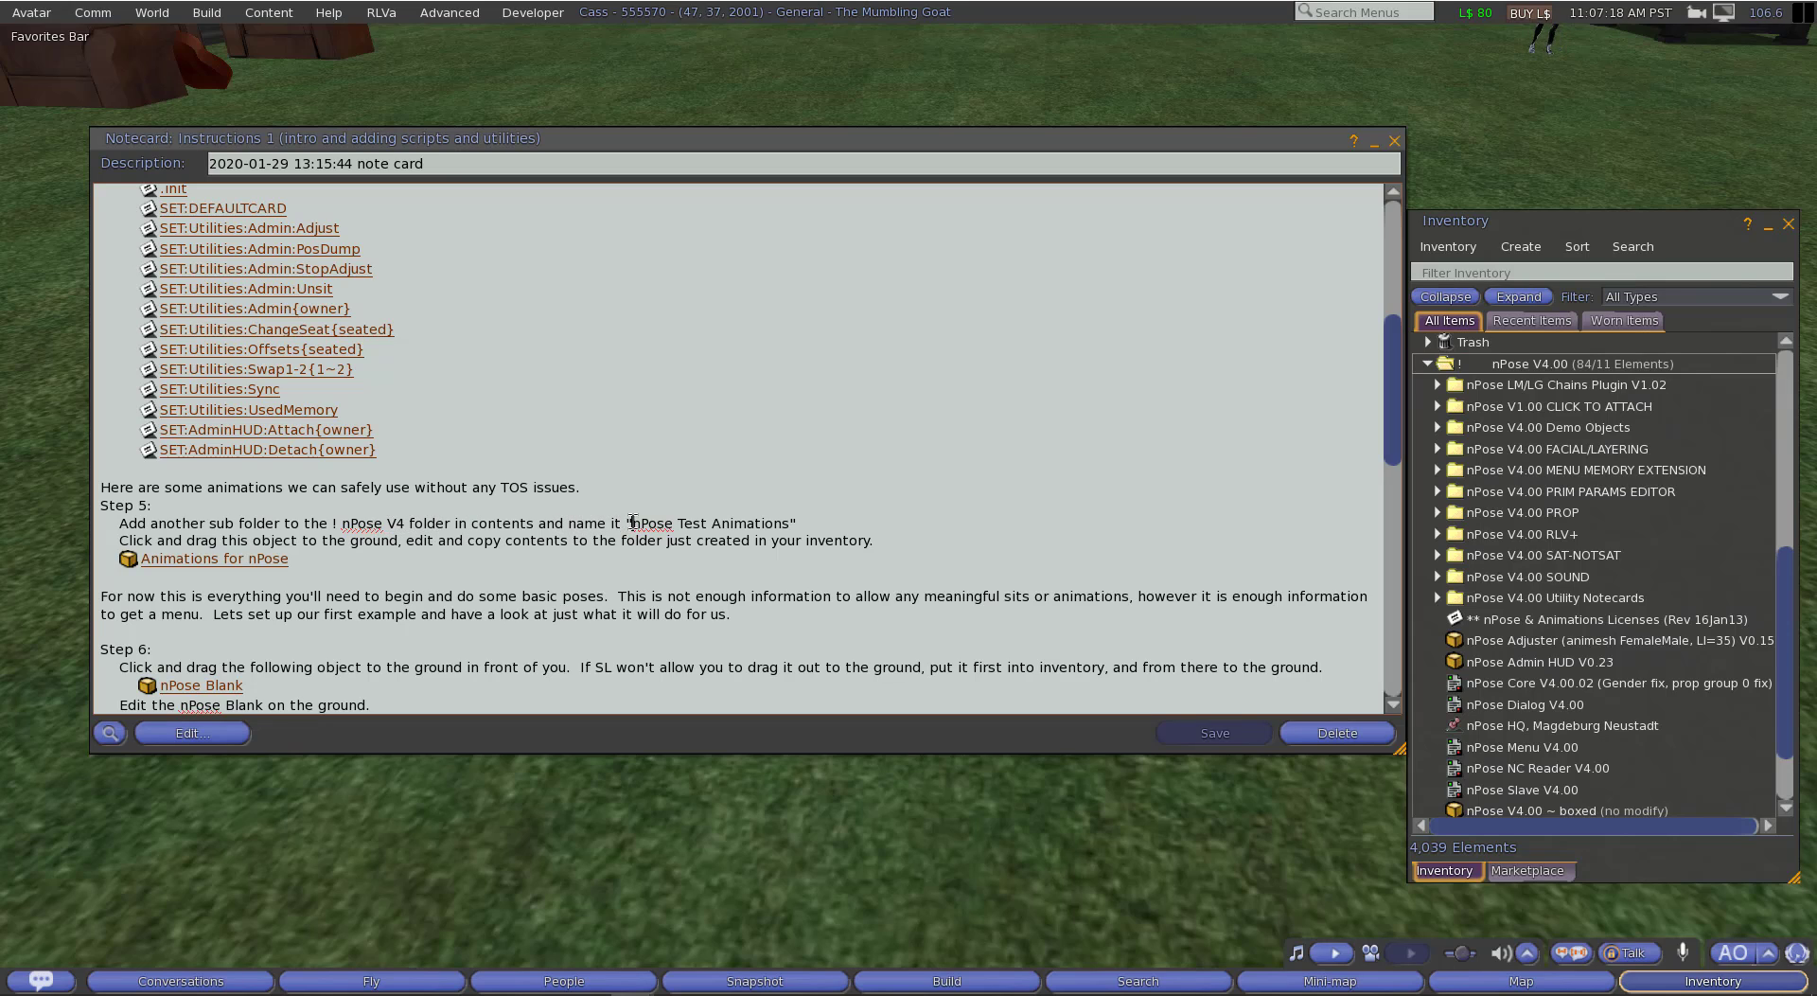
drag(632, 522, 785, 516)
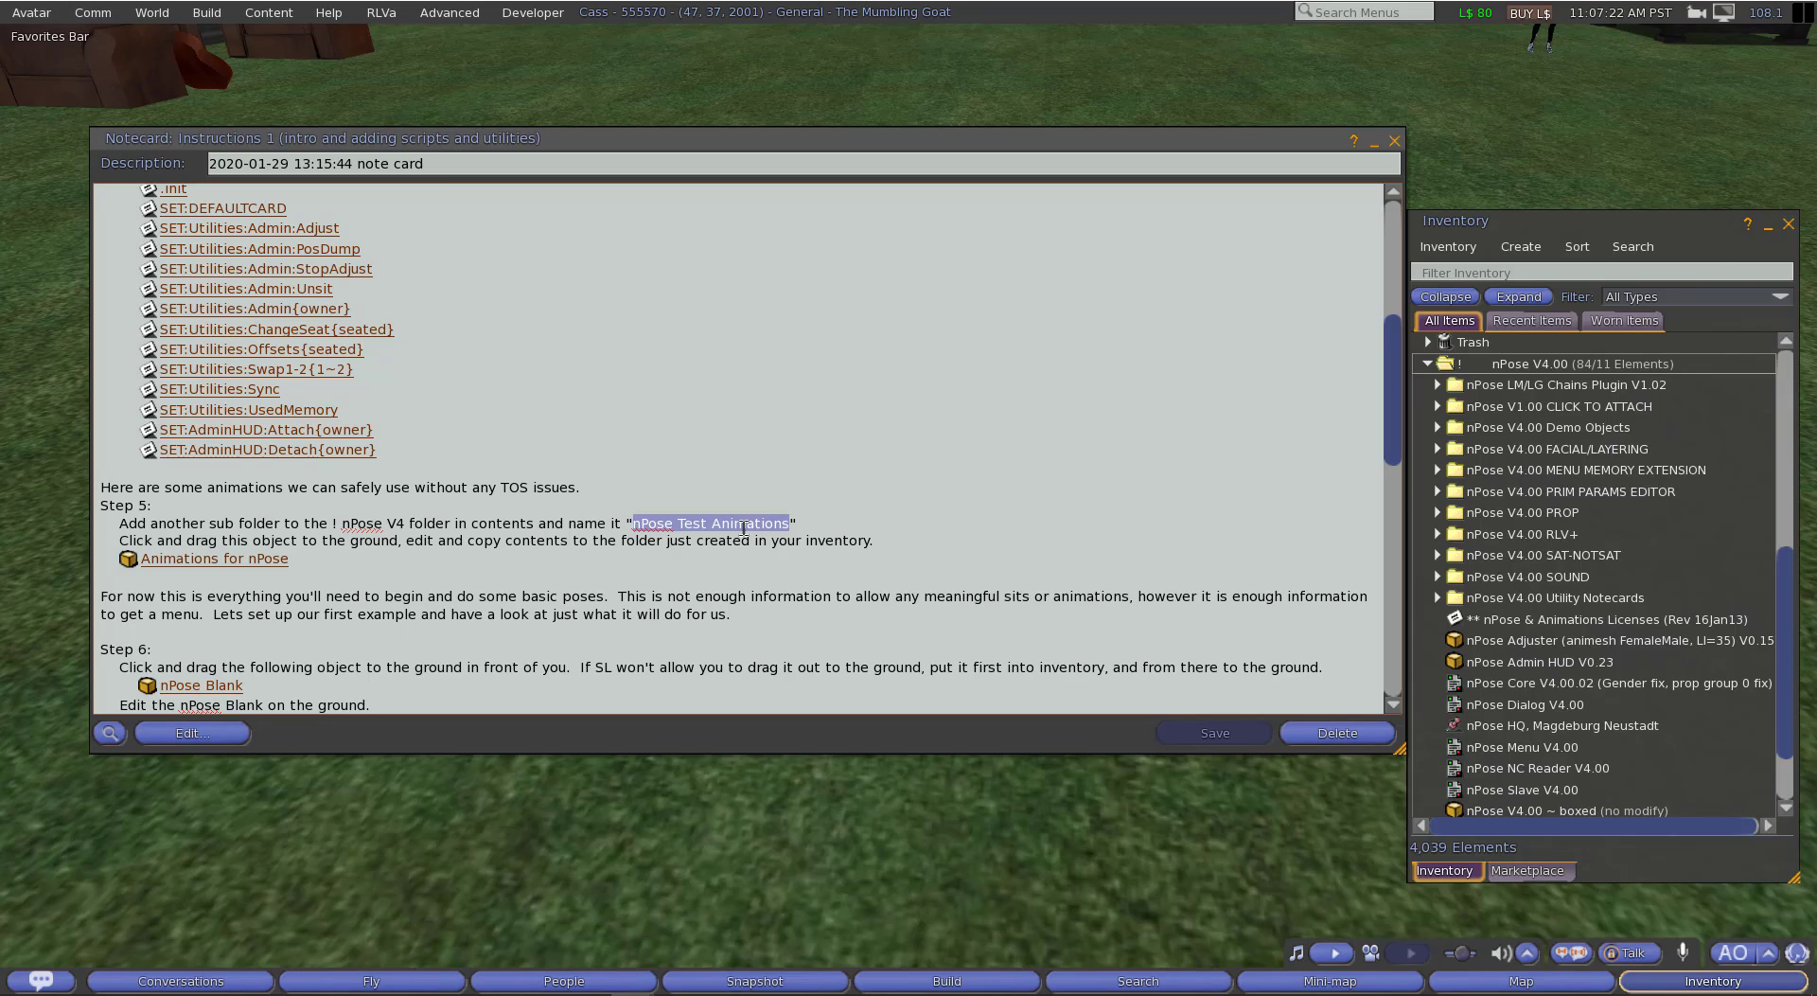
right_click(714, 523)
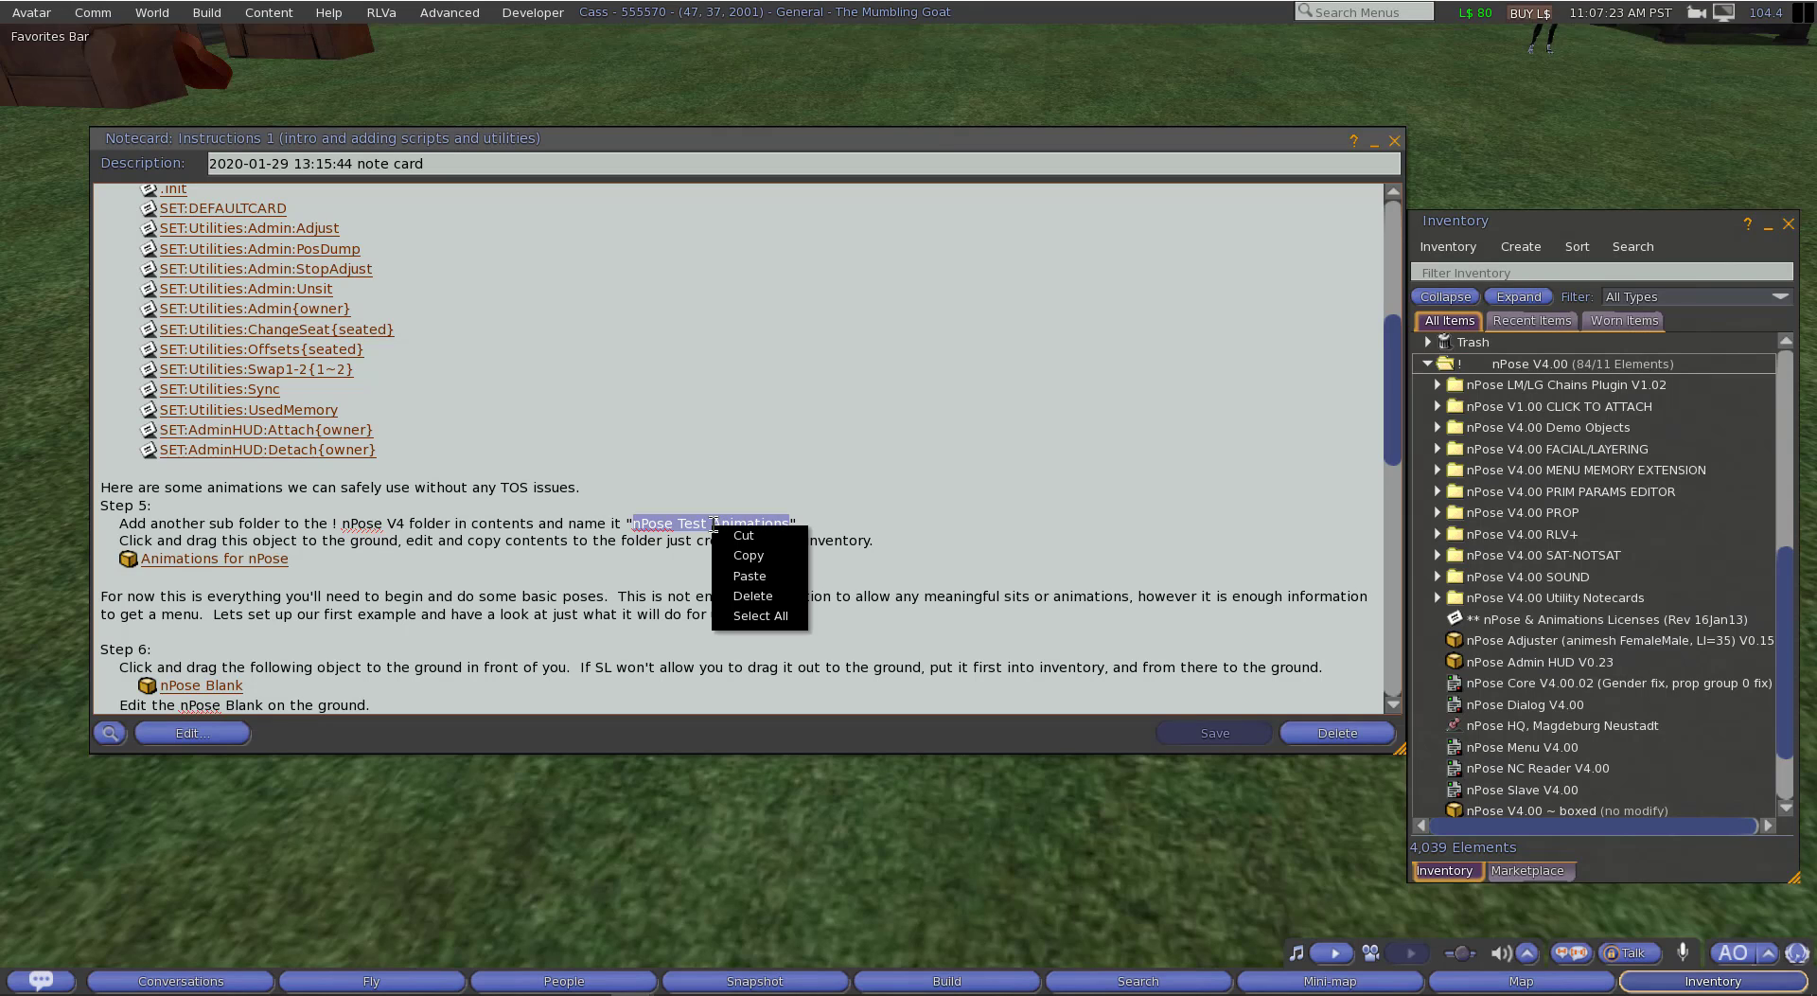
click(749, 565)
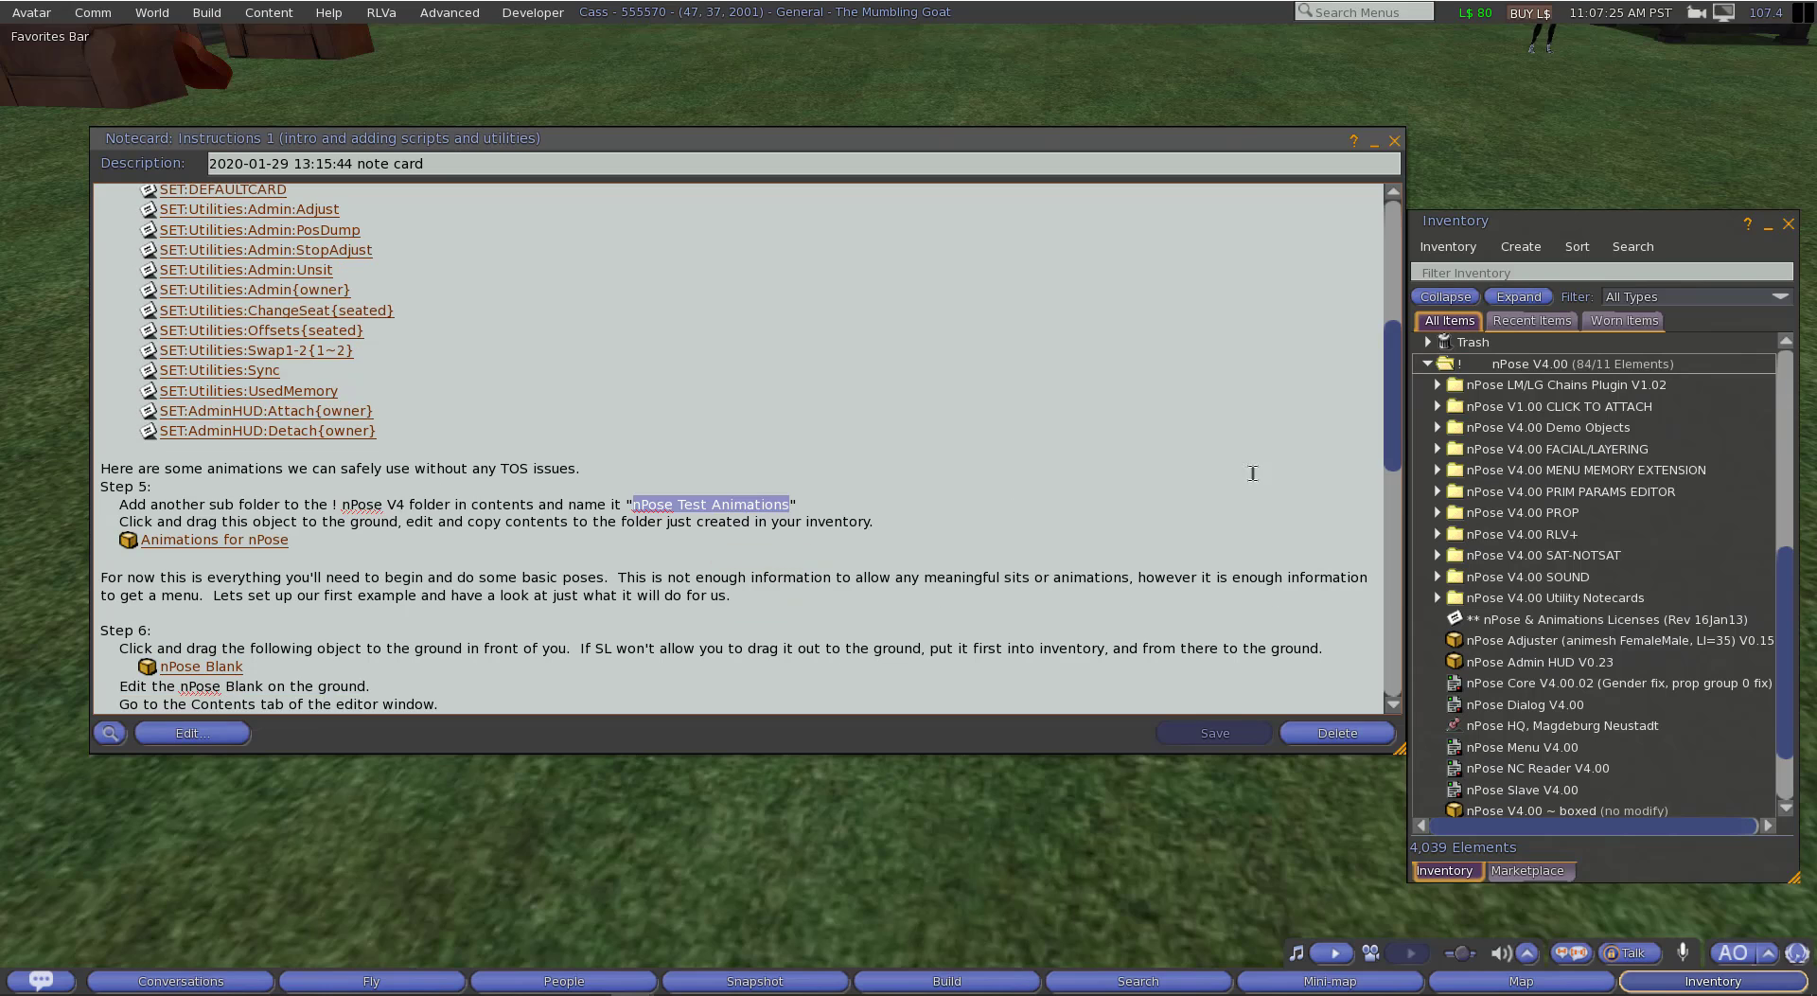
Step: Create a subfolder named "nPose Test Animations" inside the nPose V4.00 inventory folder
click(1521, 369)
right_click(1521, 371)
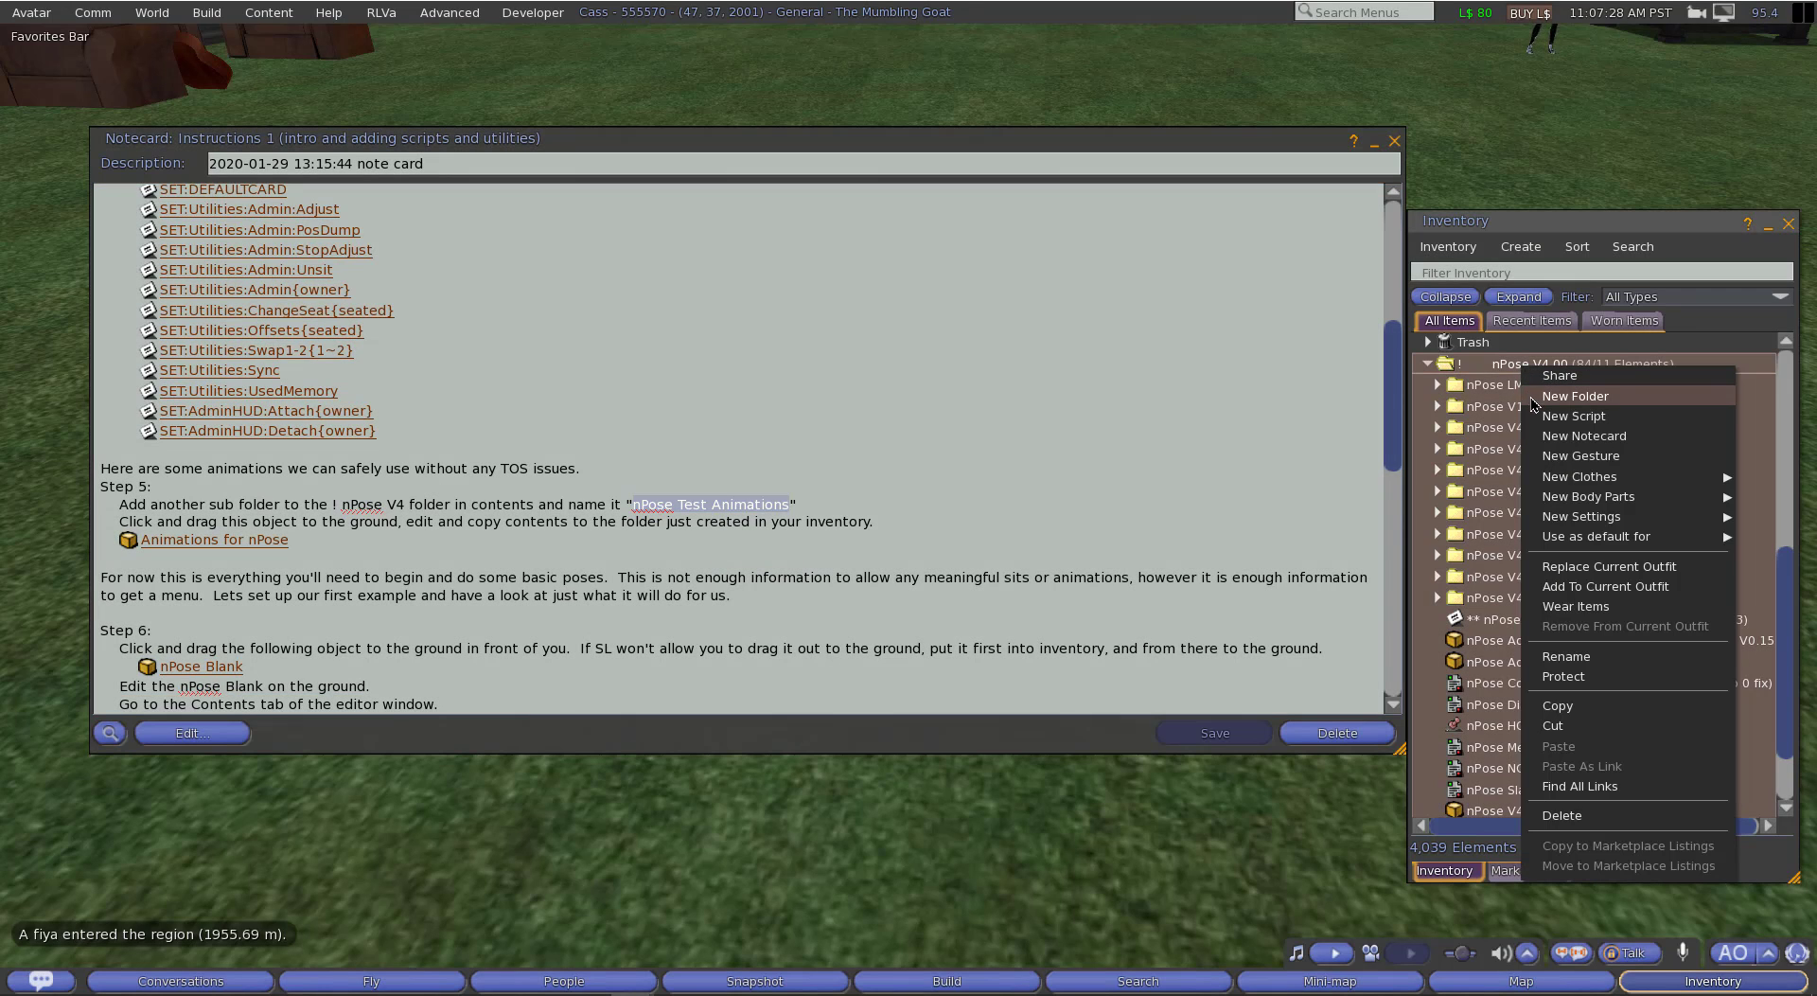
click(1557, 396)
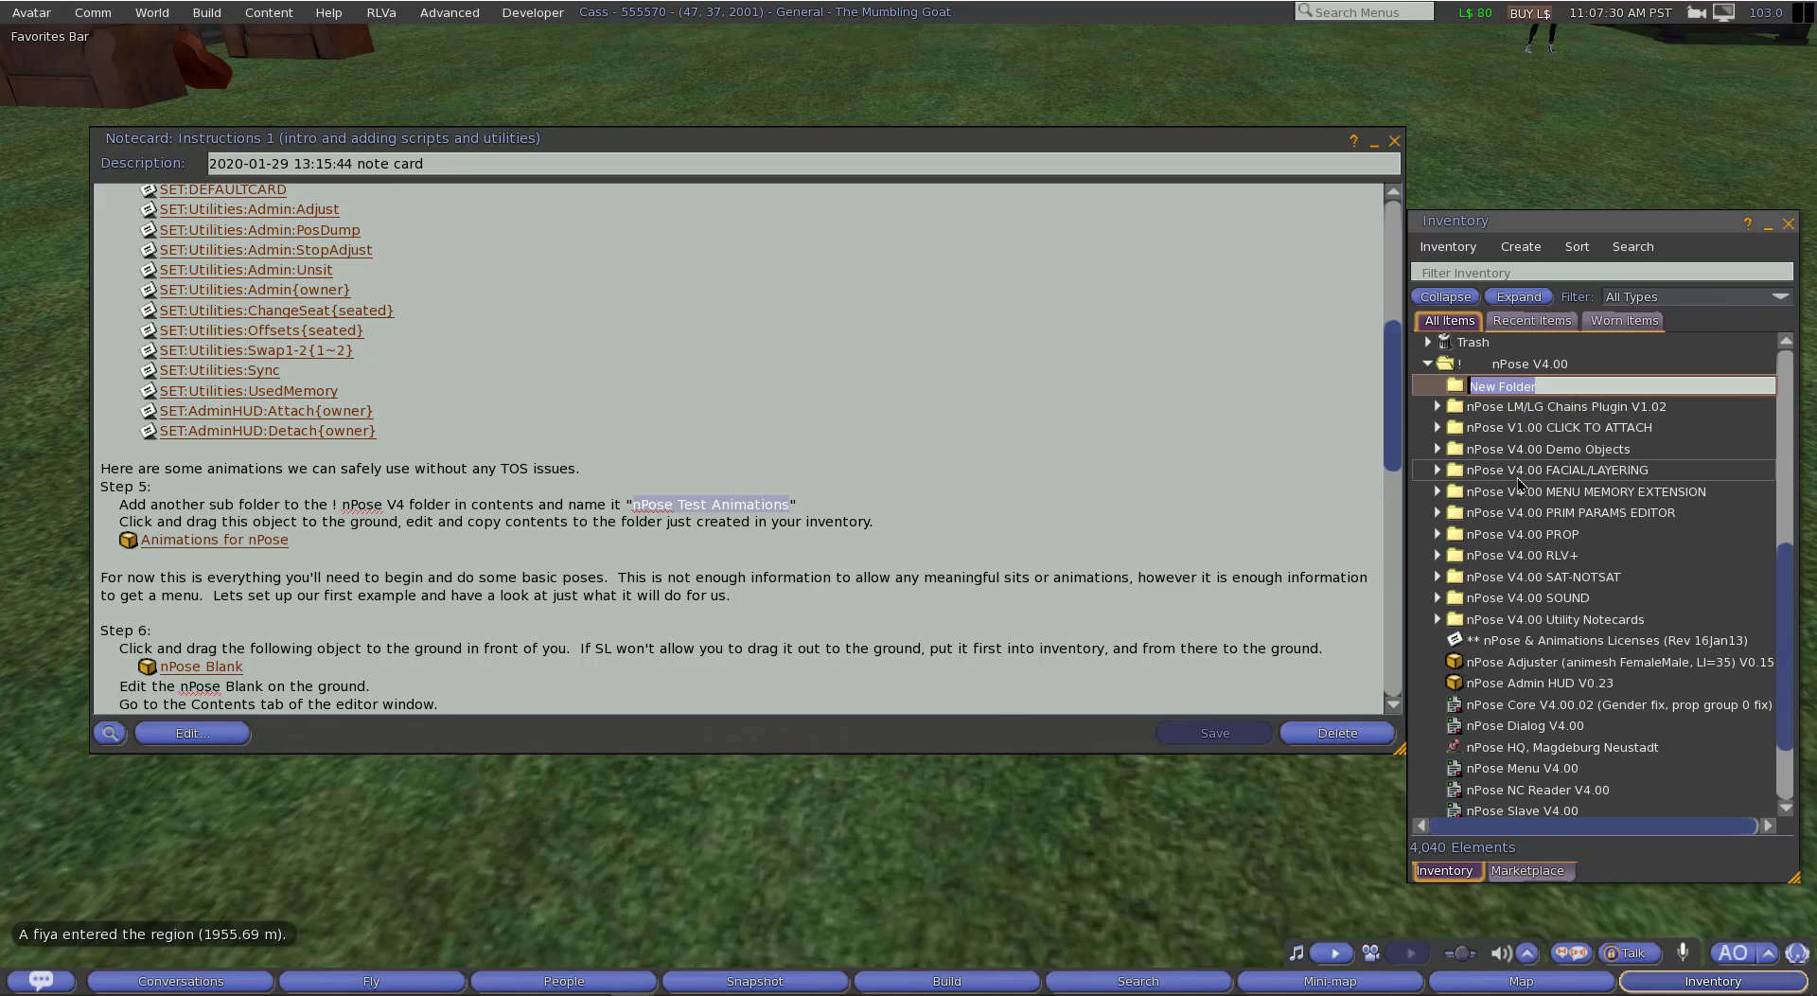
right_click(1535, 384)
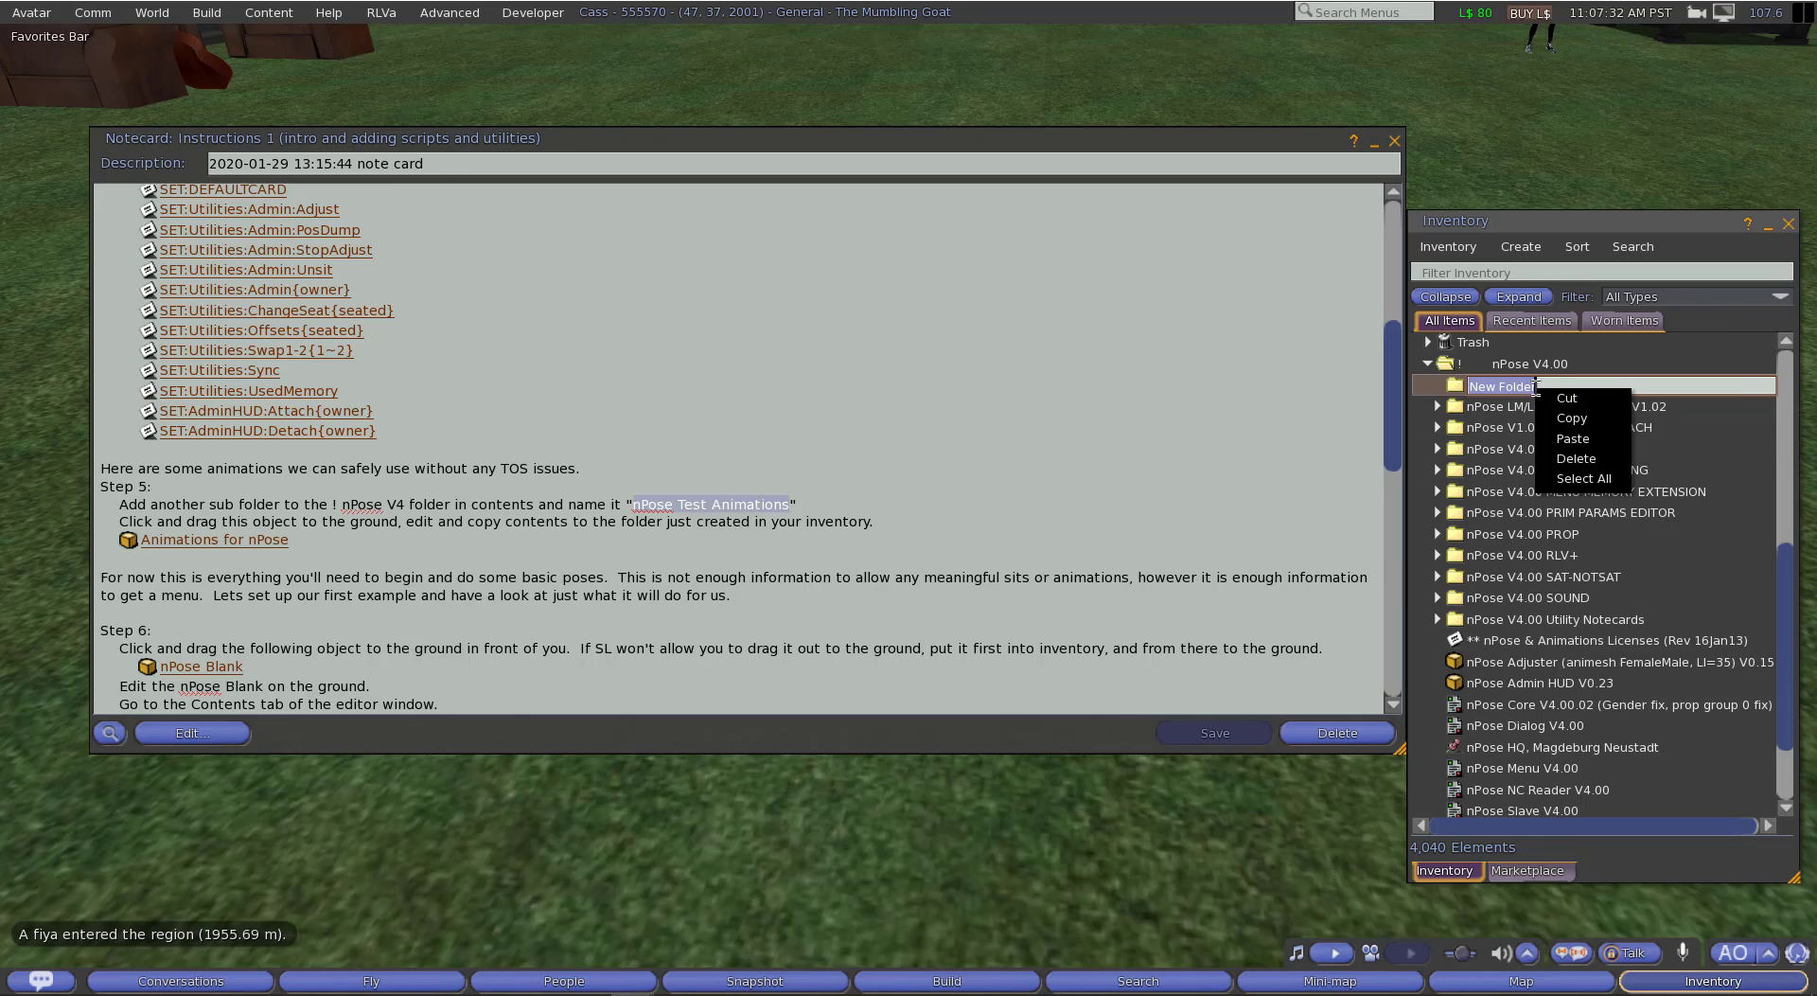
click(1571, 438)
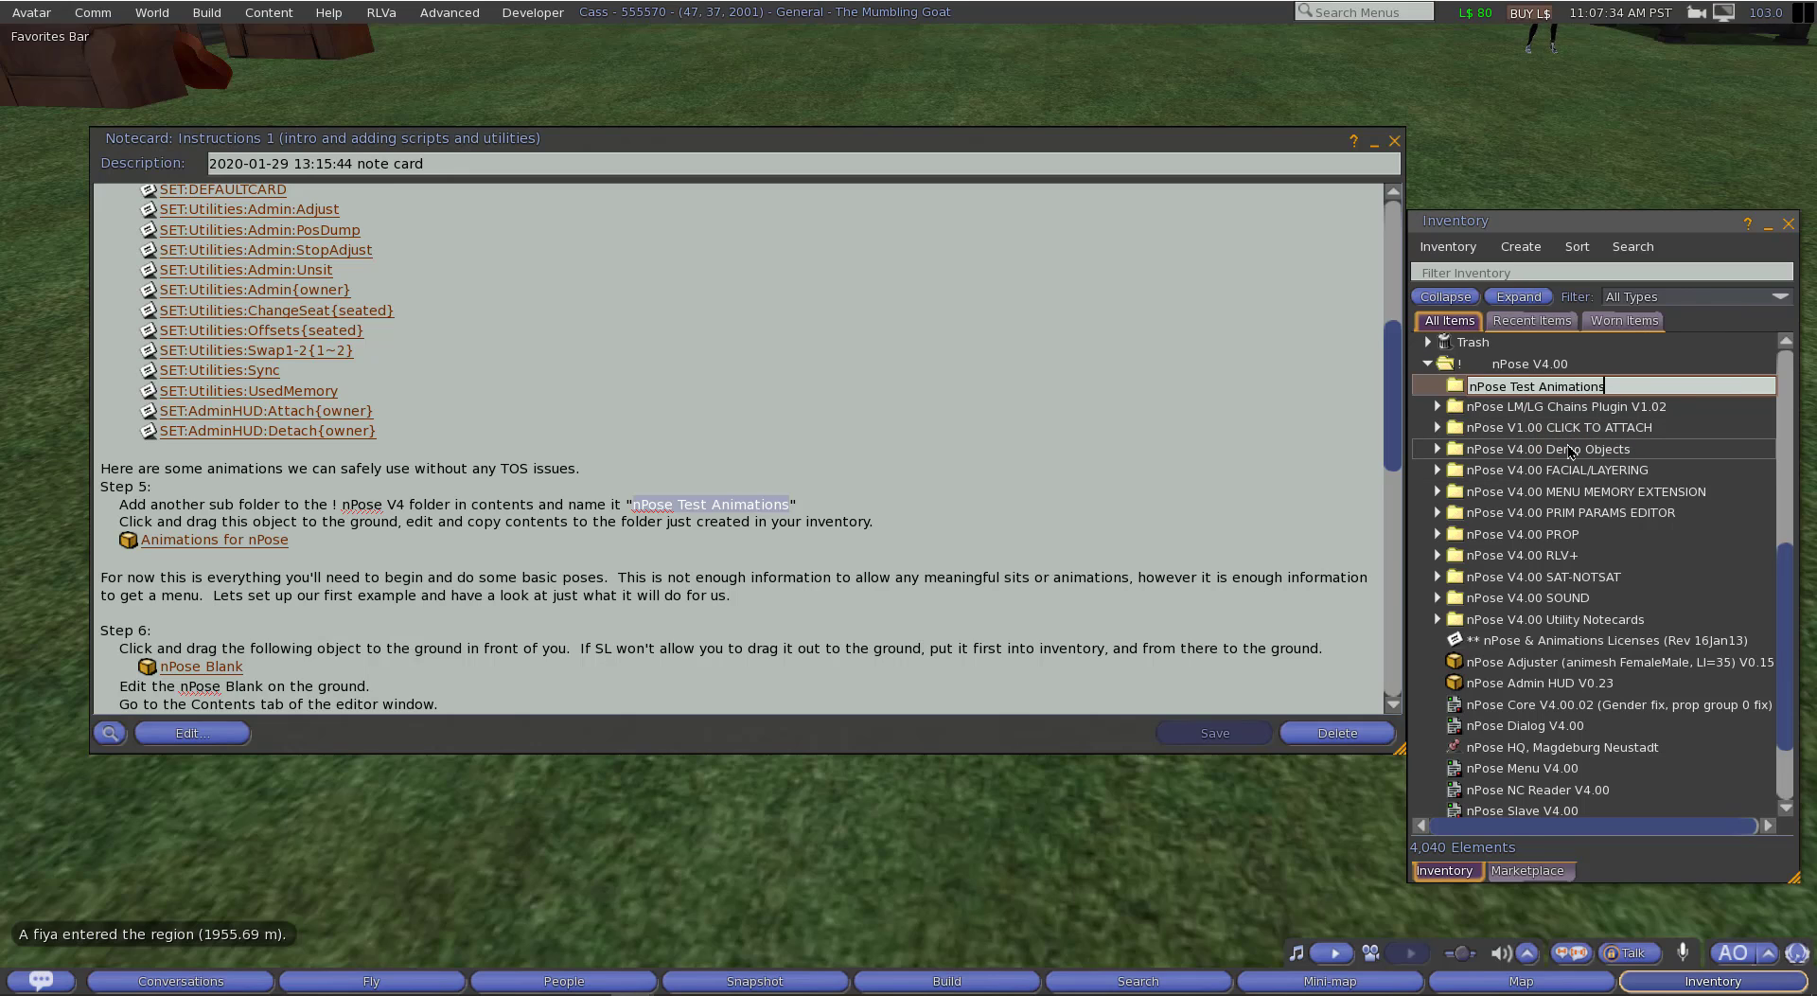
key(Return)
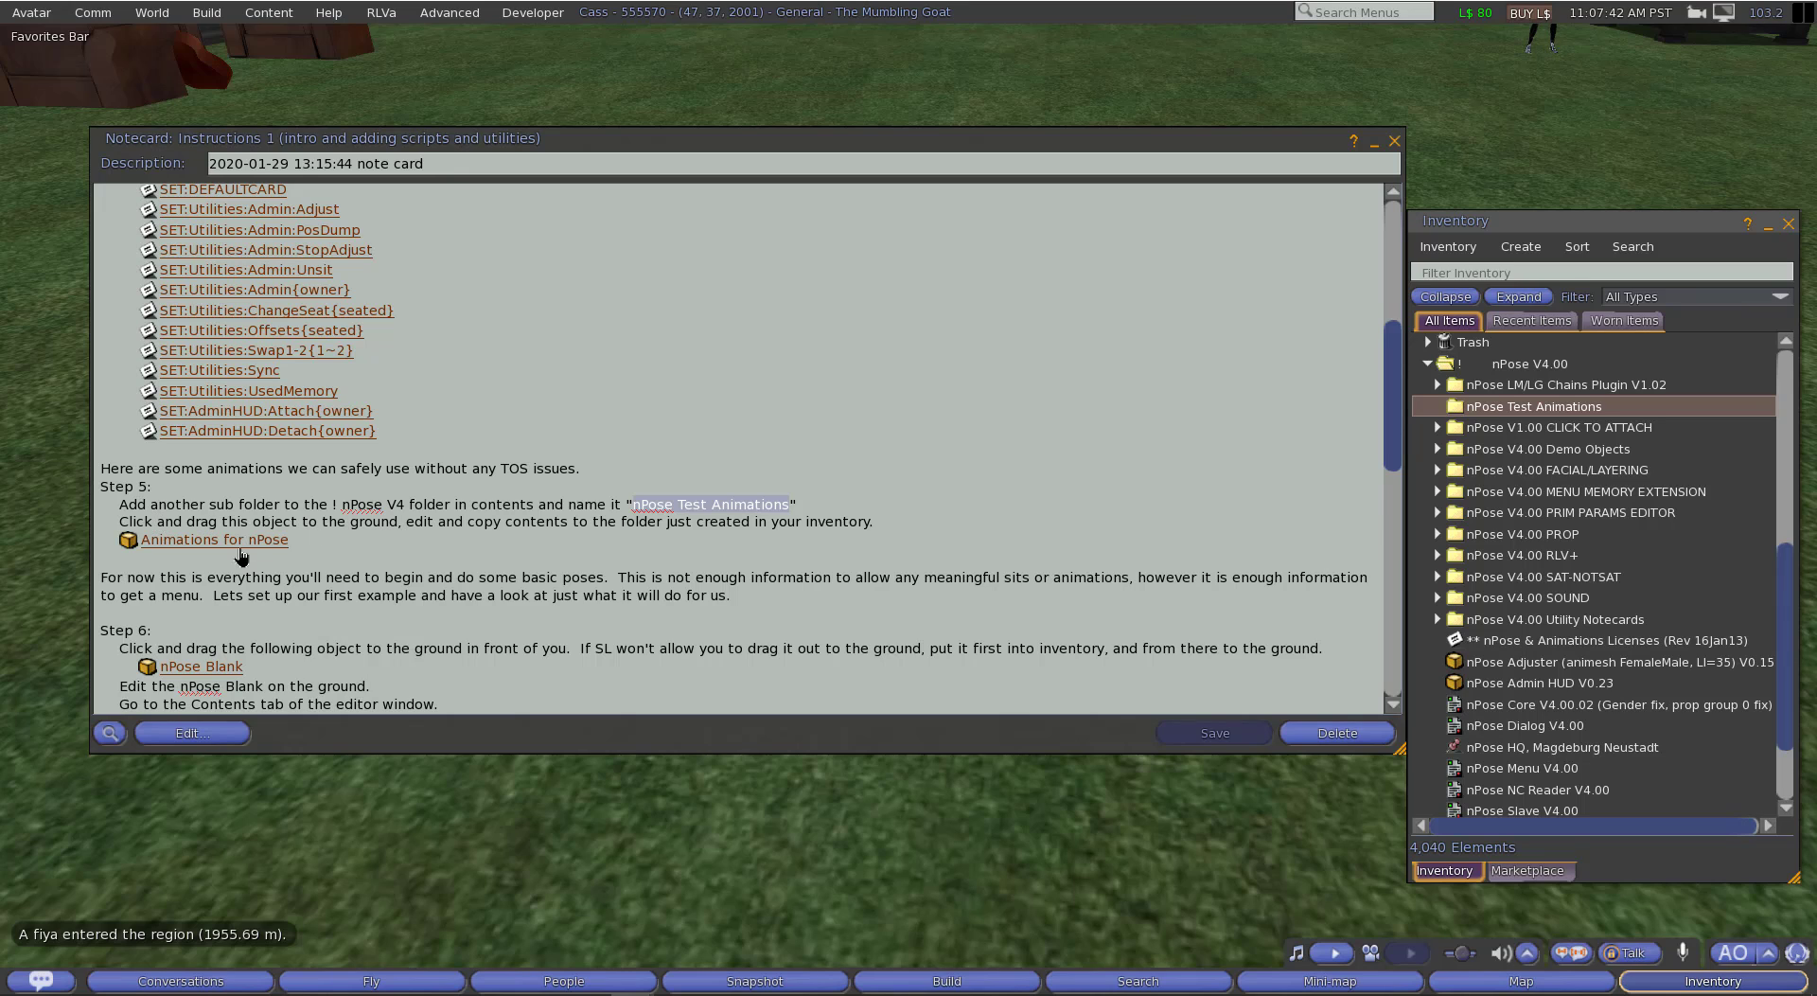
Step: Place the "Animations for nPose" box from the notecard on the ground and open its contents for editing
drag(241, 550, 748, 823)
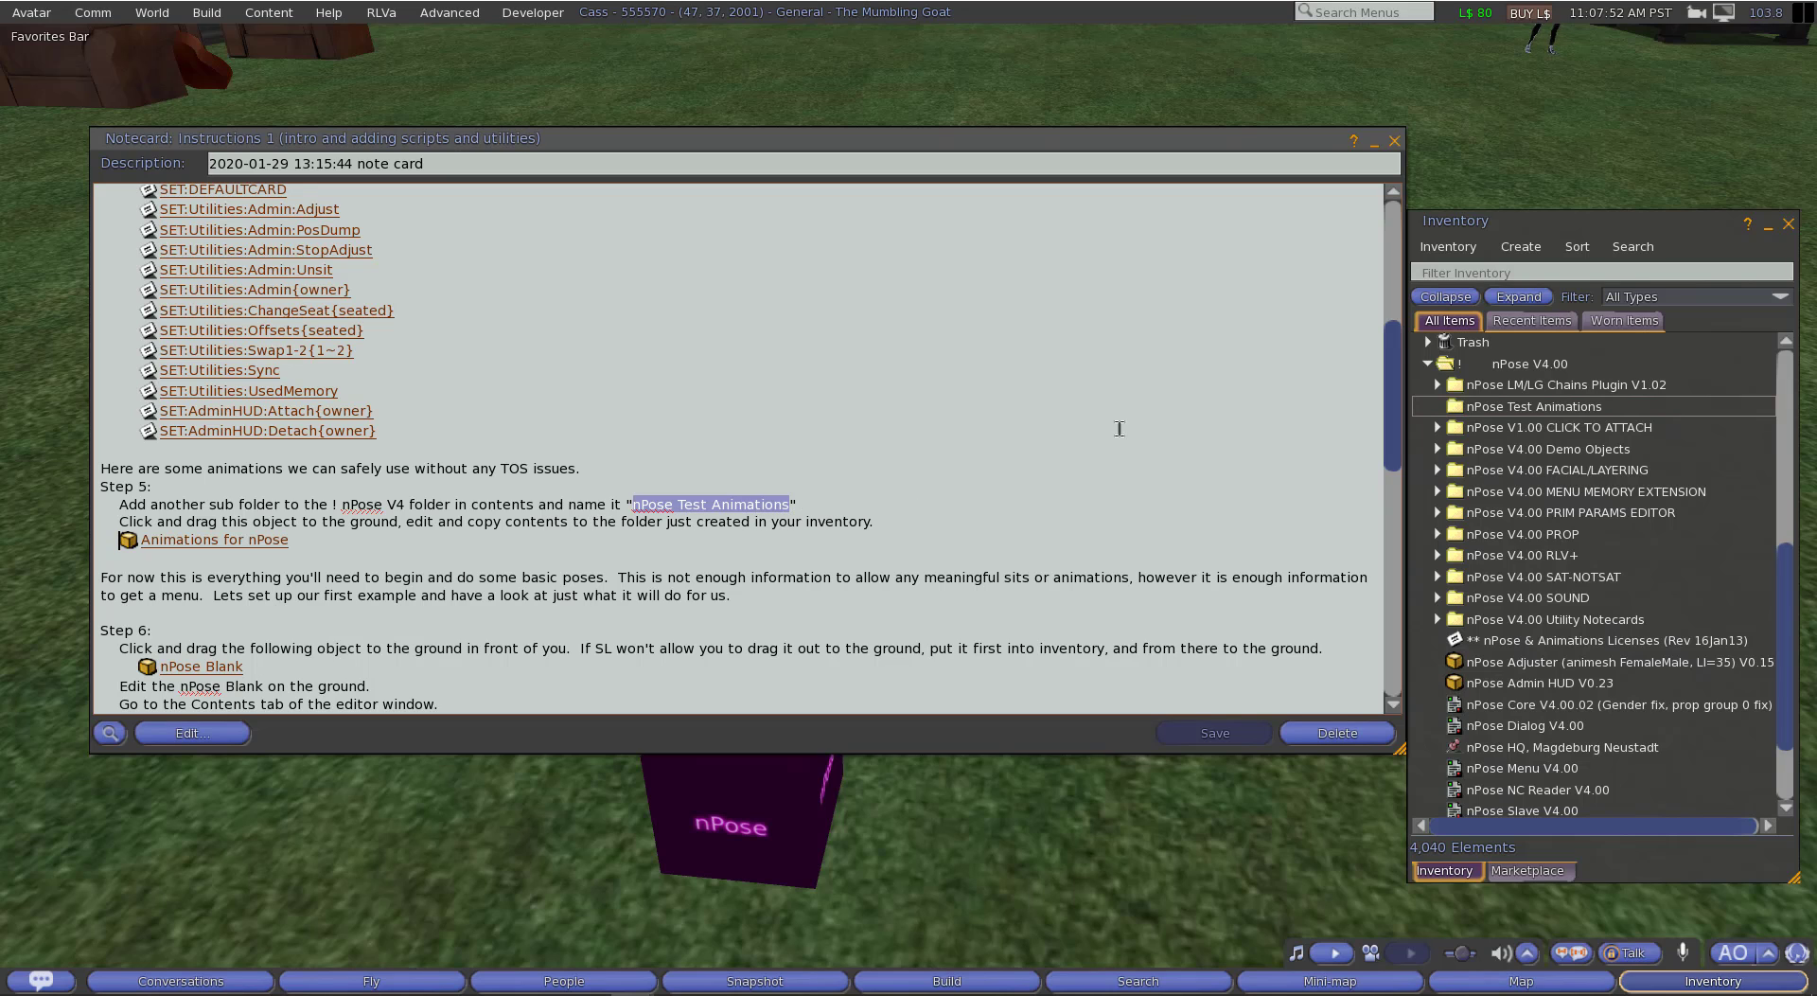
click(1373, 142)
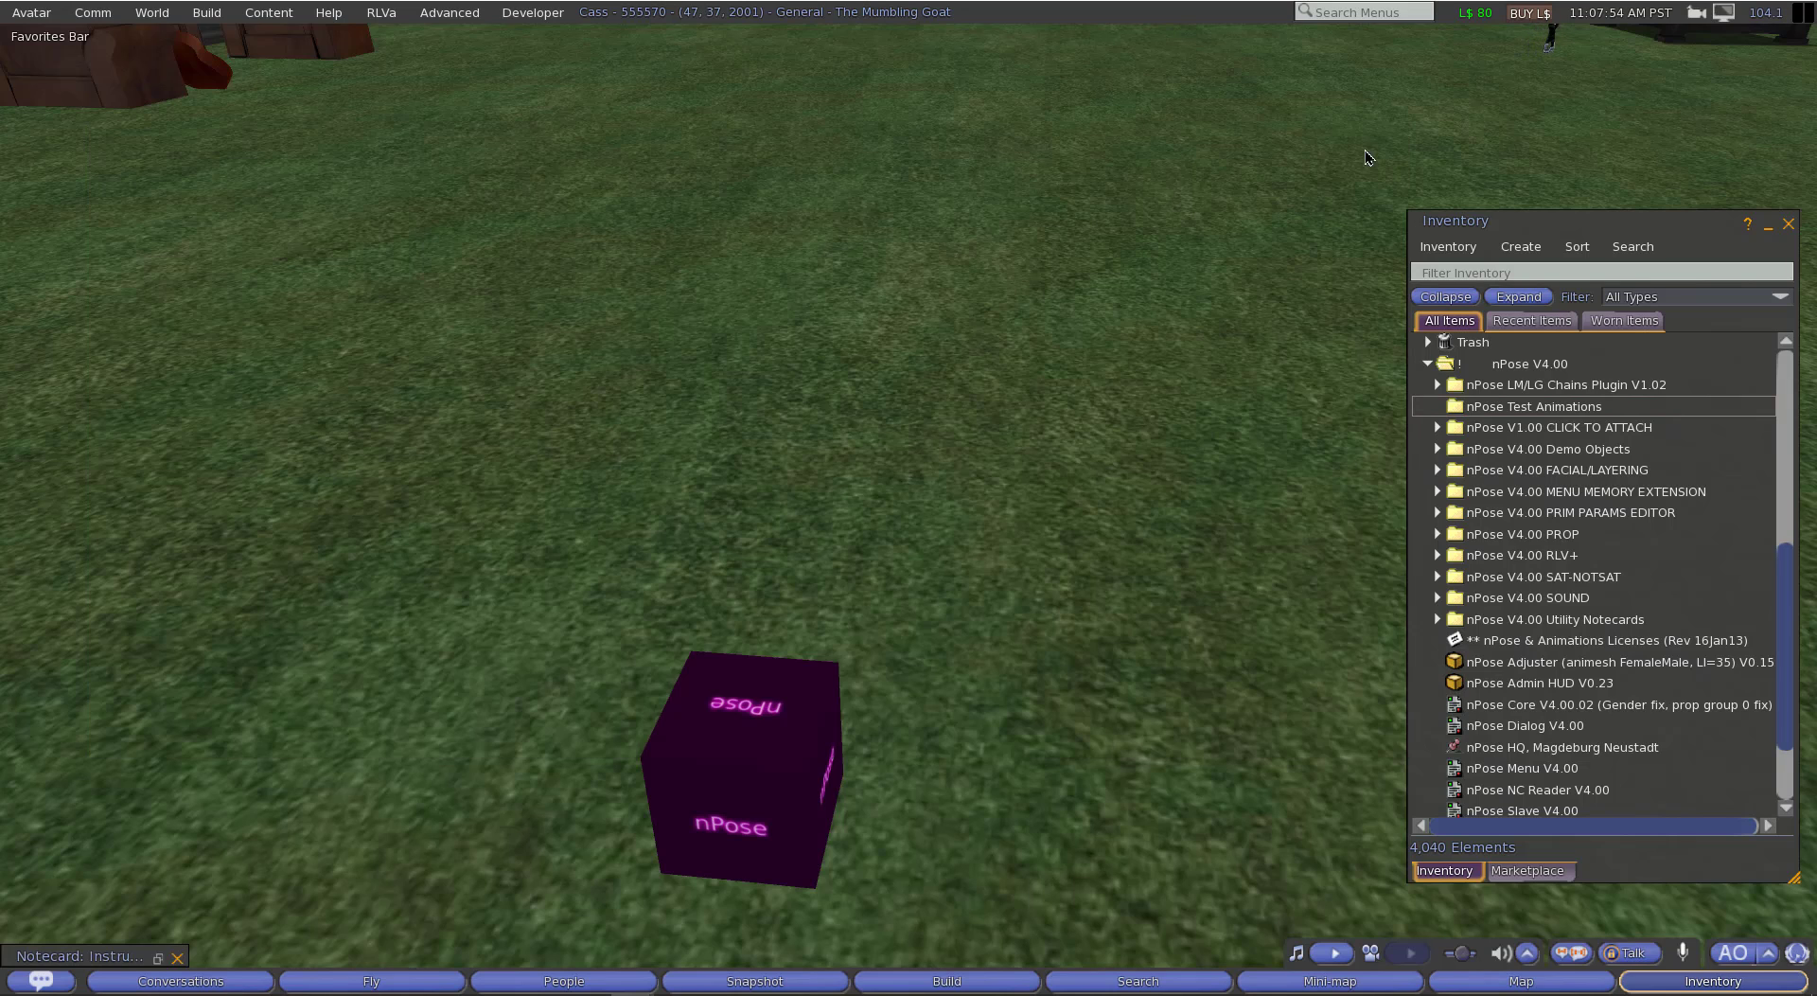
right_click(742, 770)
click(613, 789)
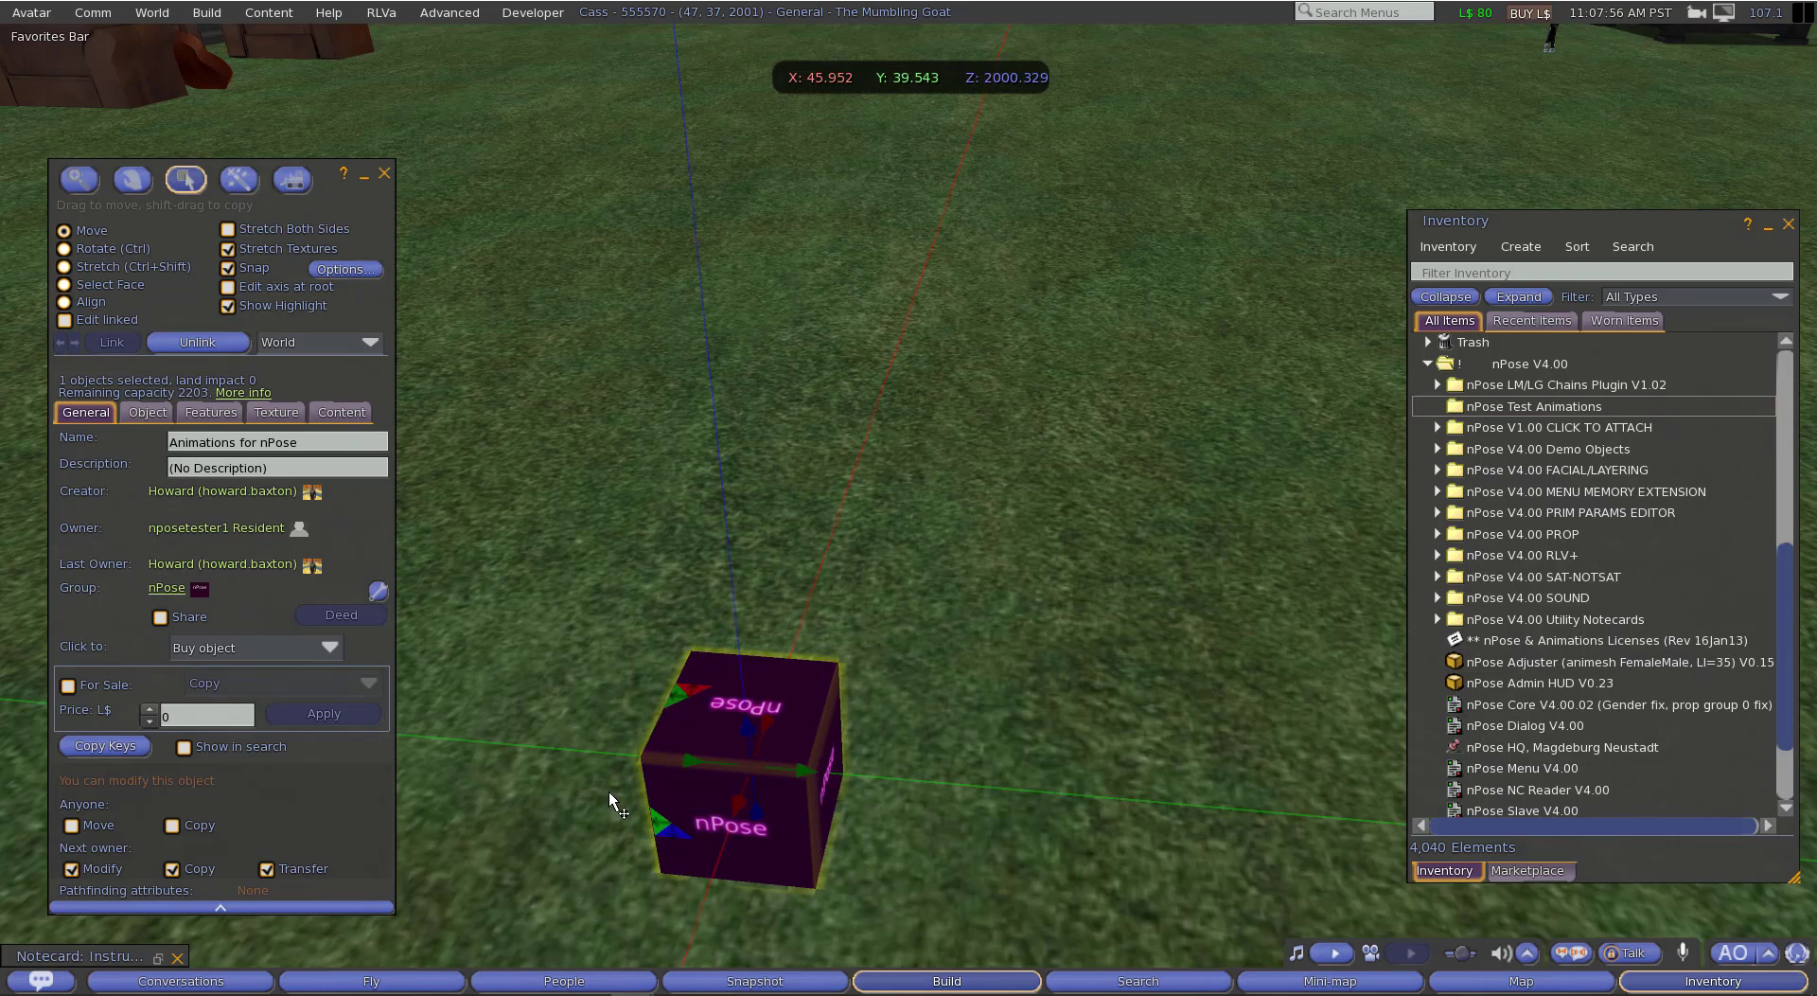
click(333, 412)
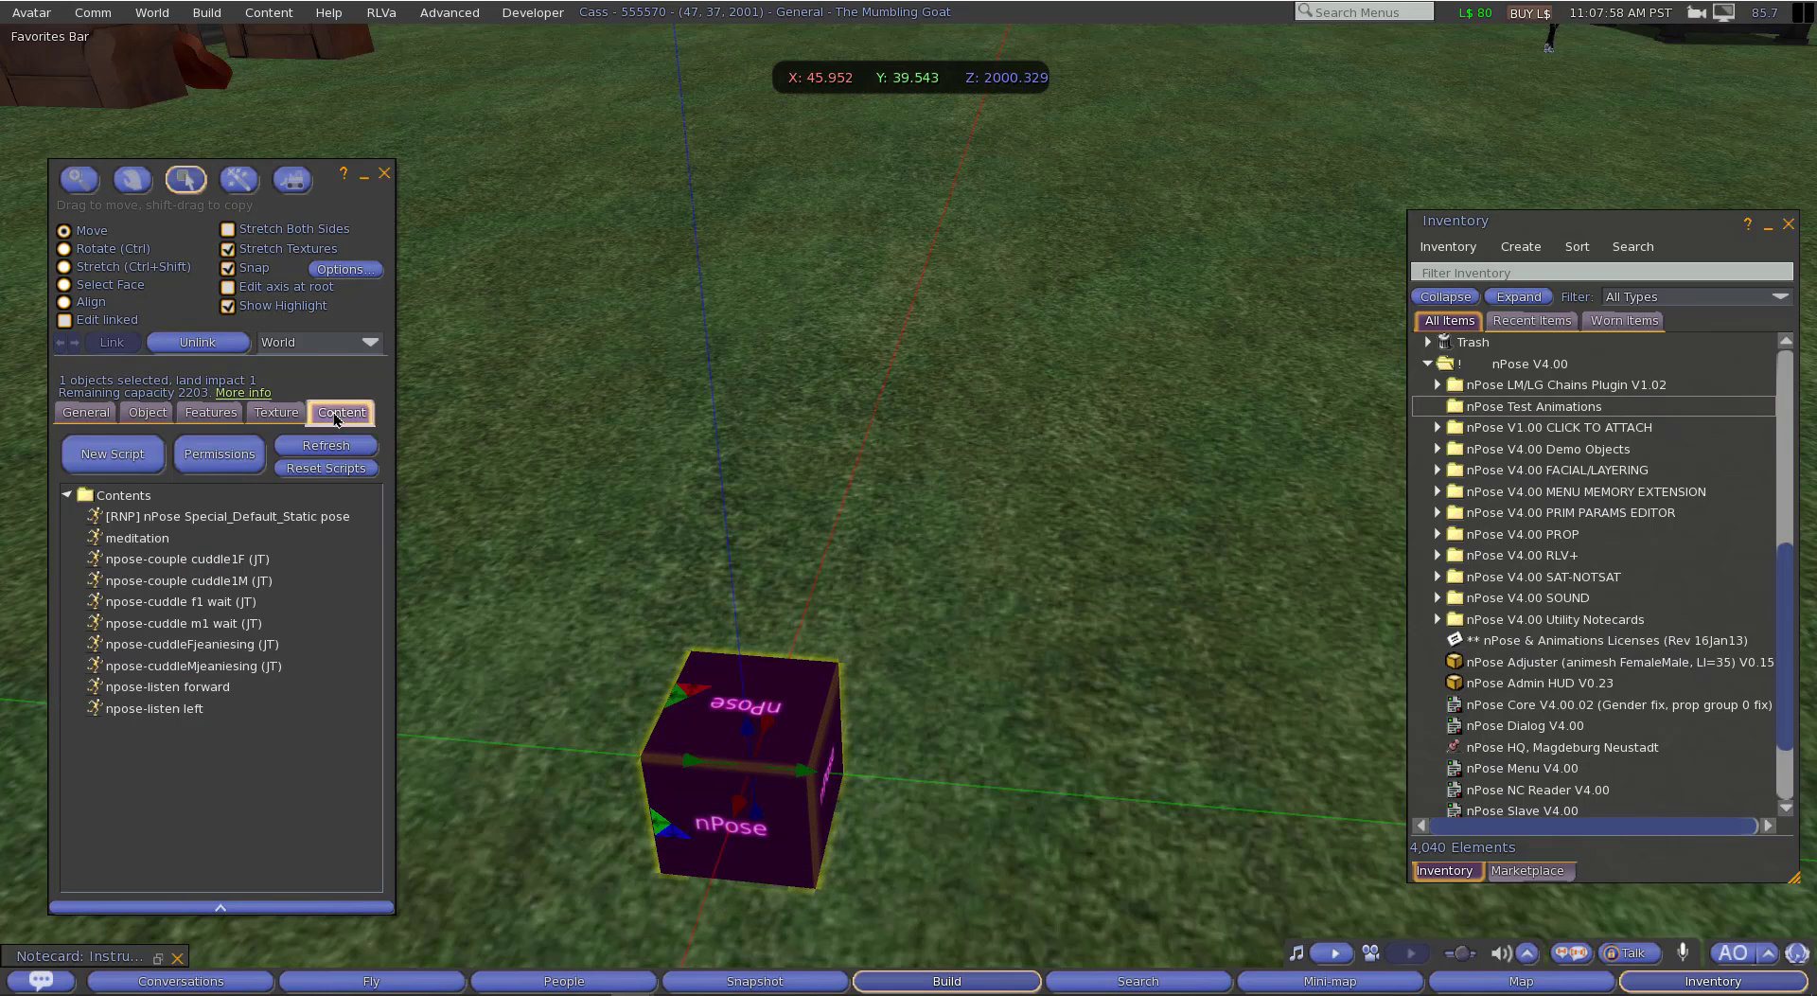
Step: Copy all animations from the box's contents into the nPose Test Animations inventory folder, and finish editing the box
click(165, 518)
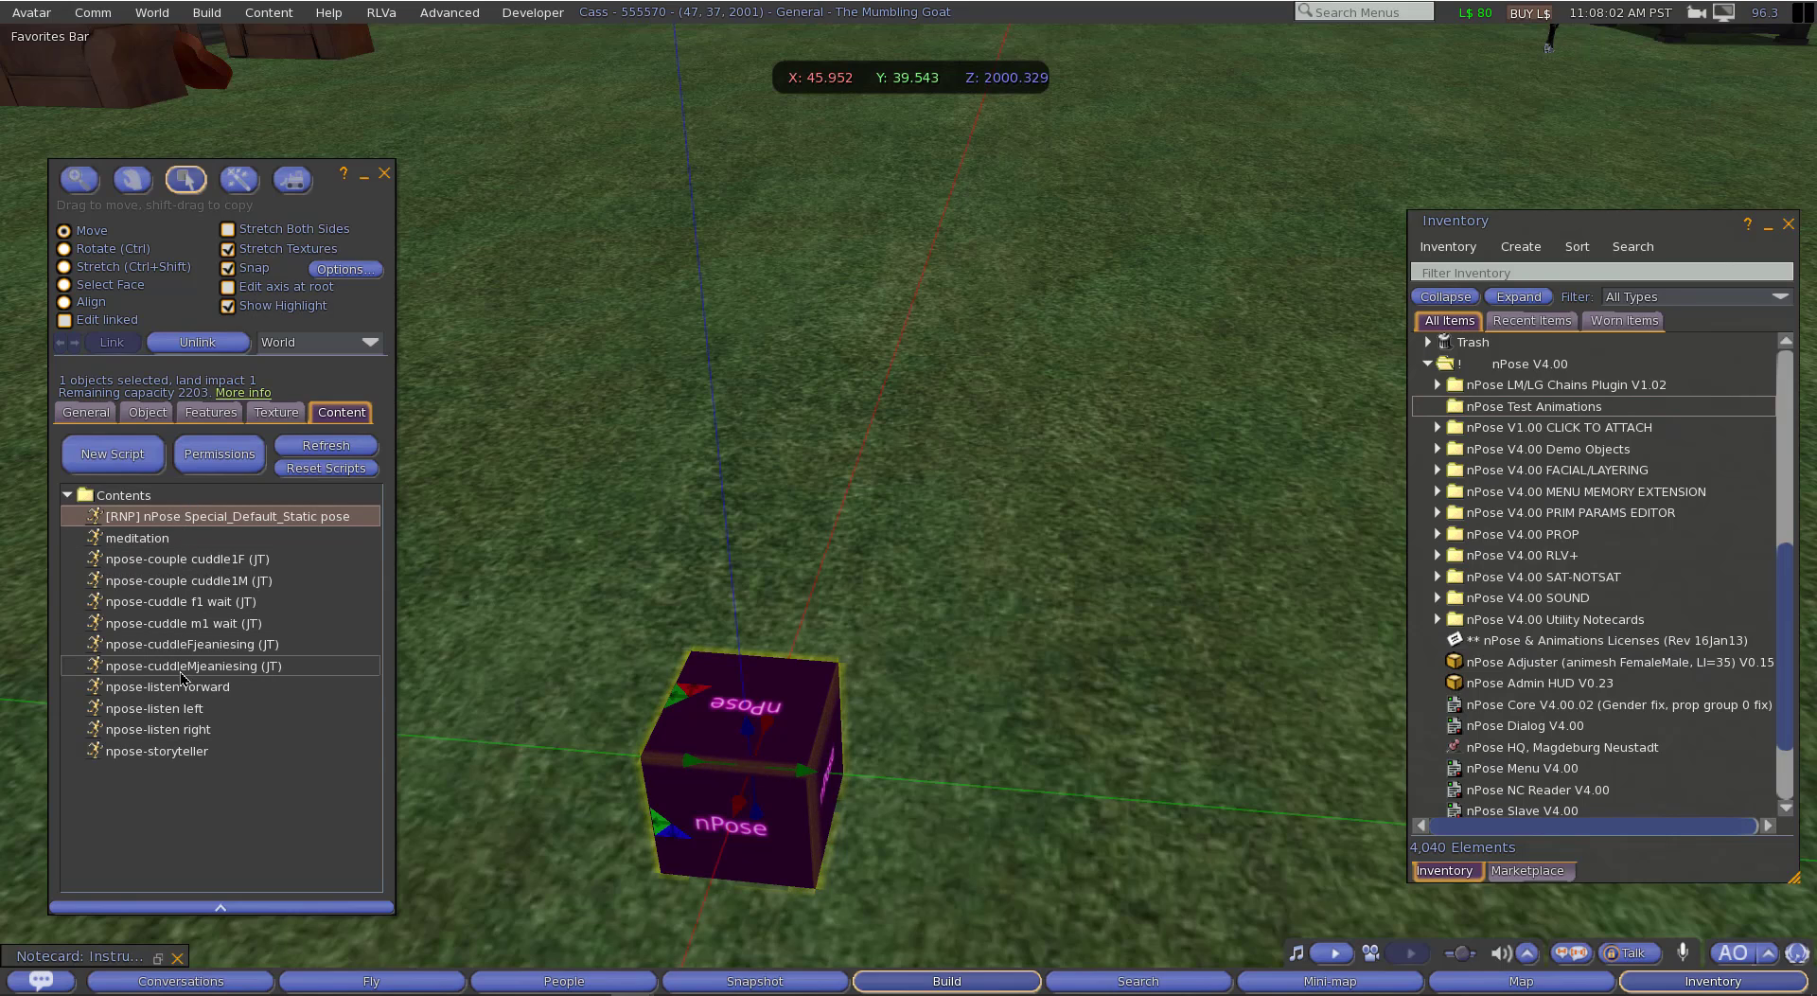
shift+click(174, 751)
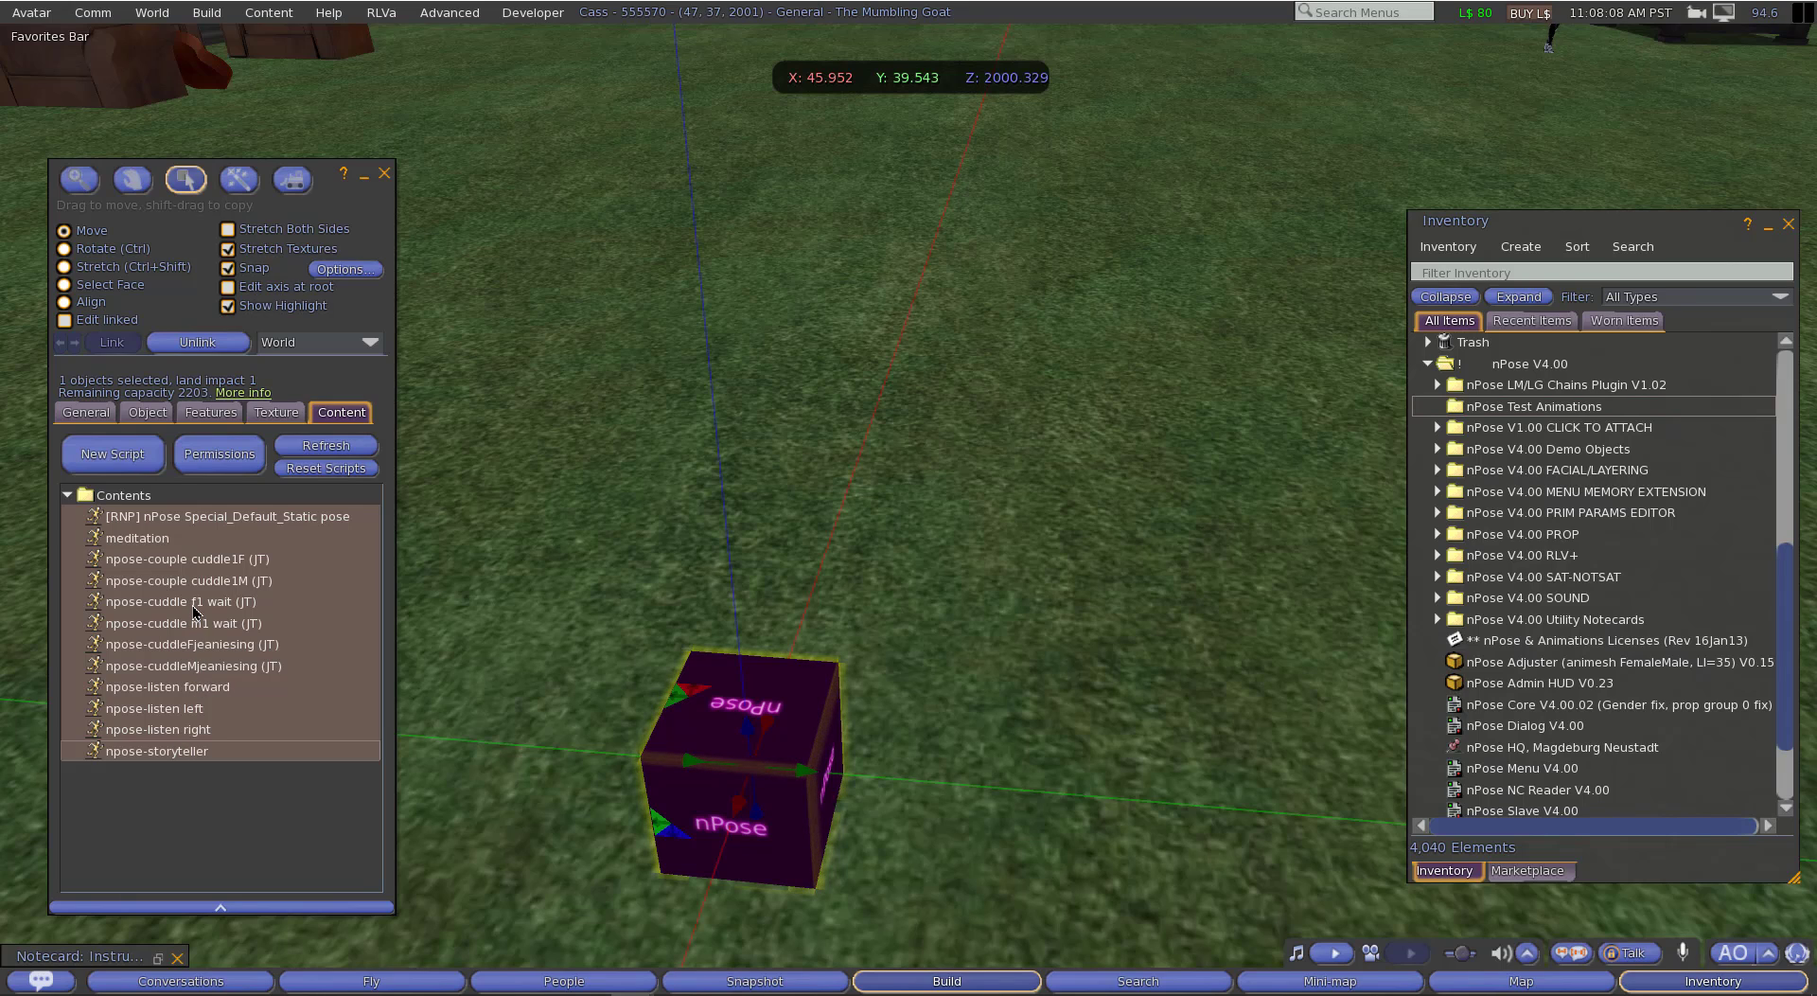
drag(194, 610, 1516, 403)
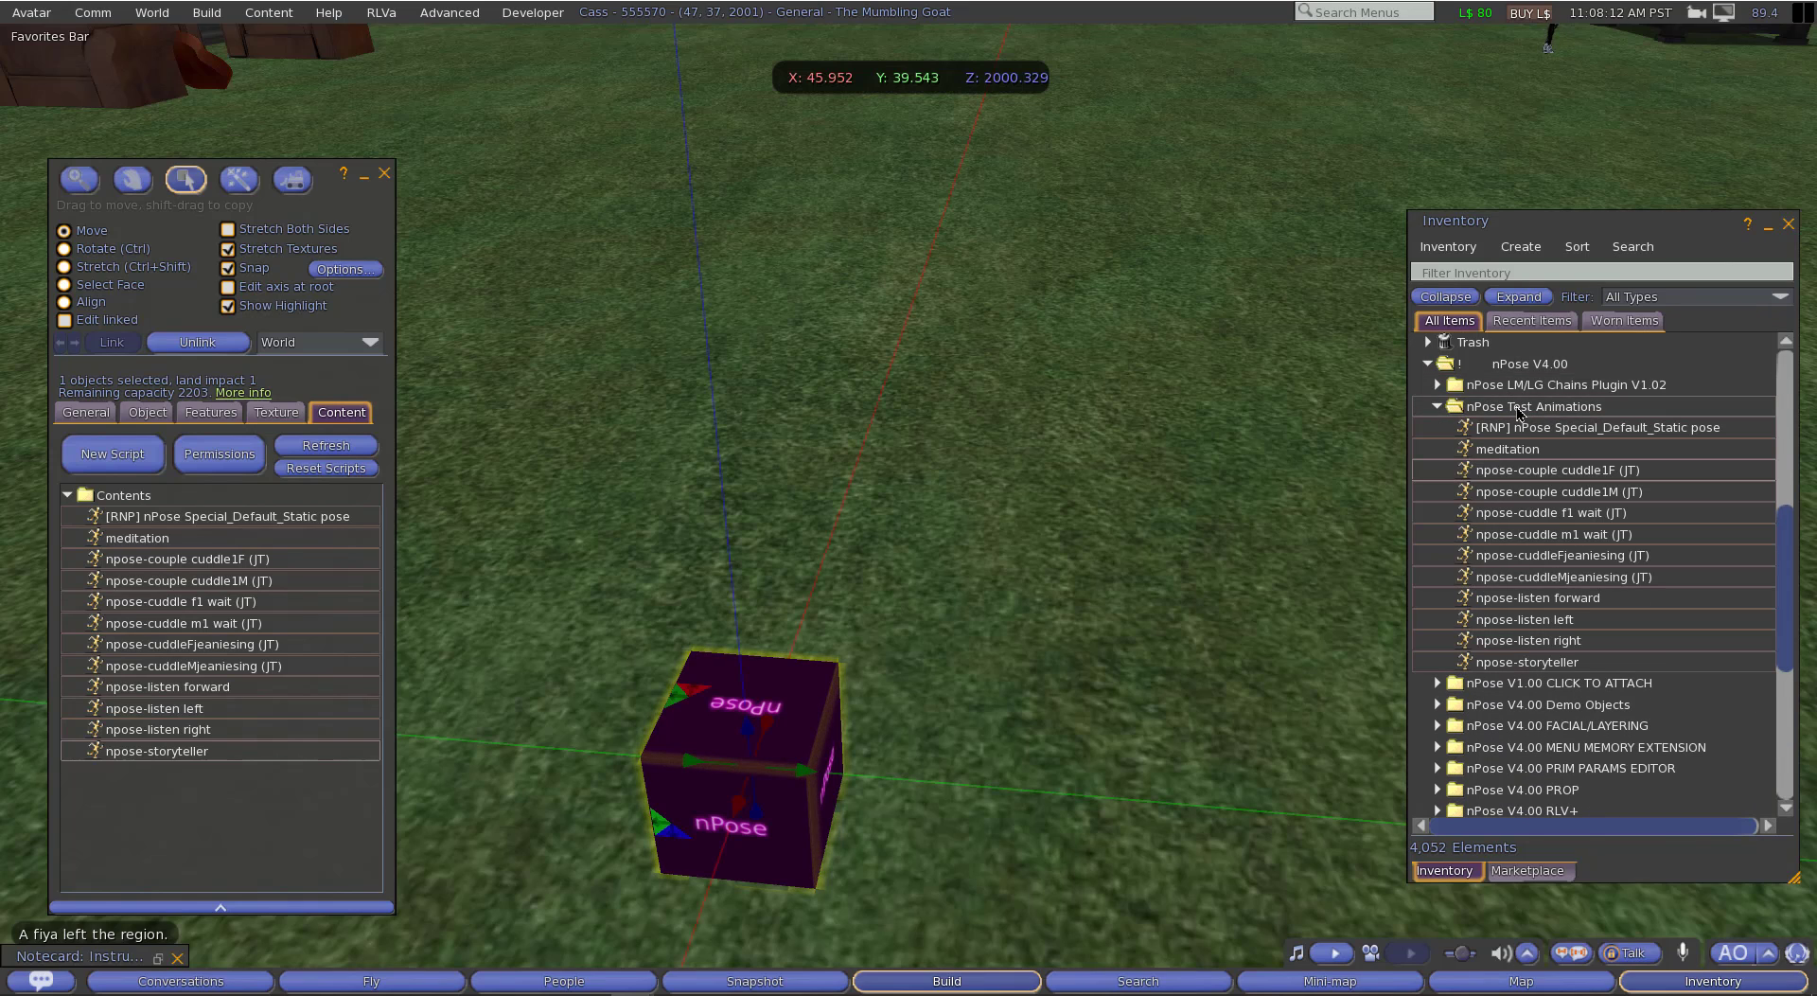
click(385, 173)
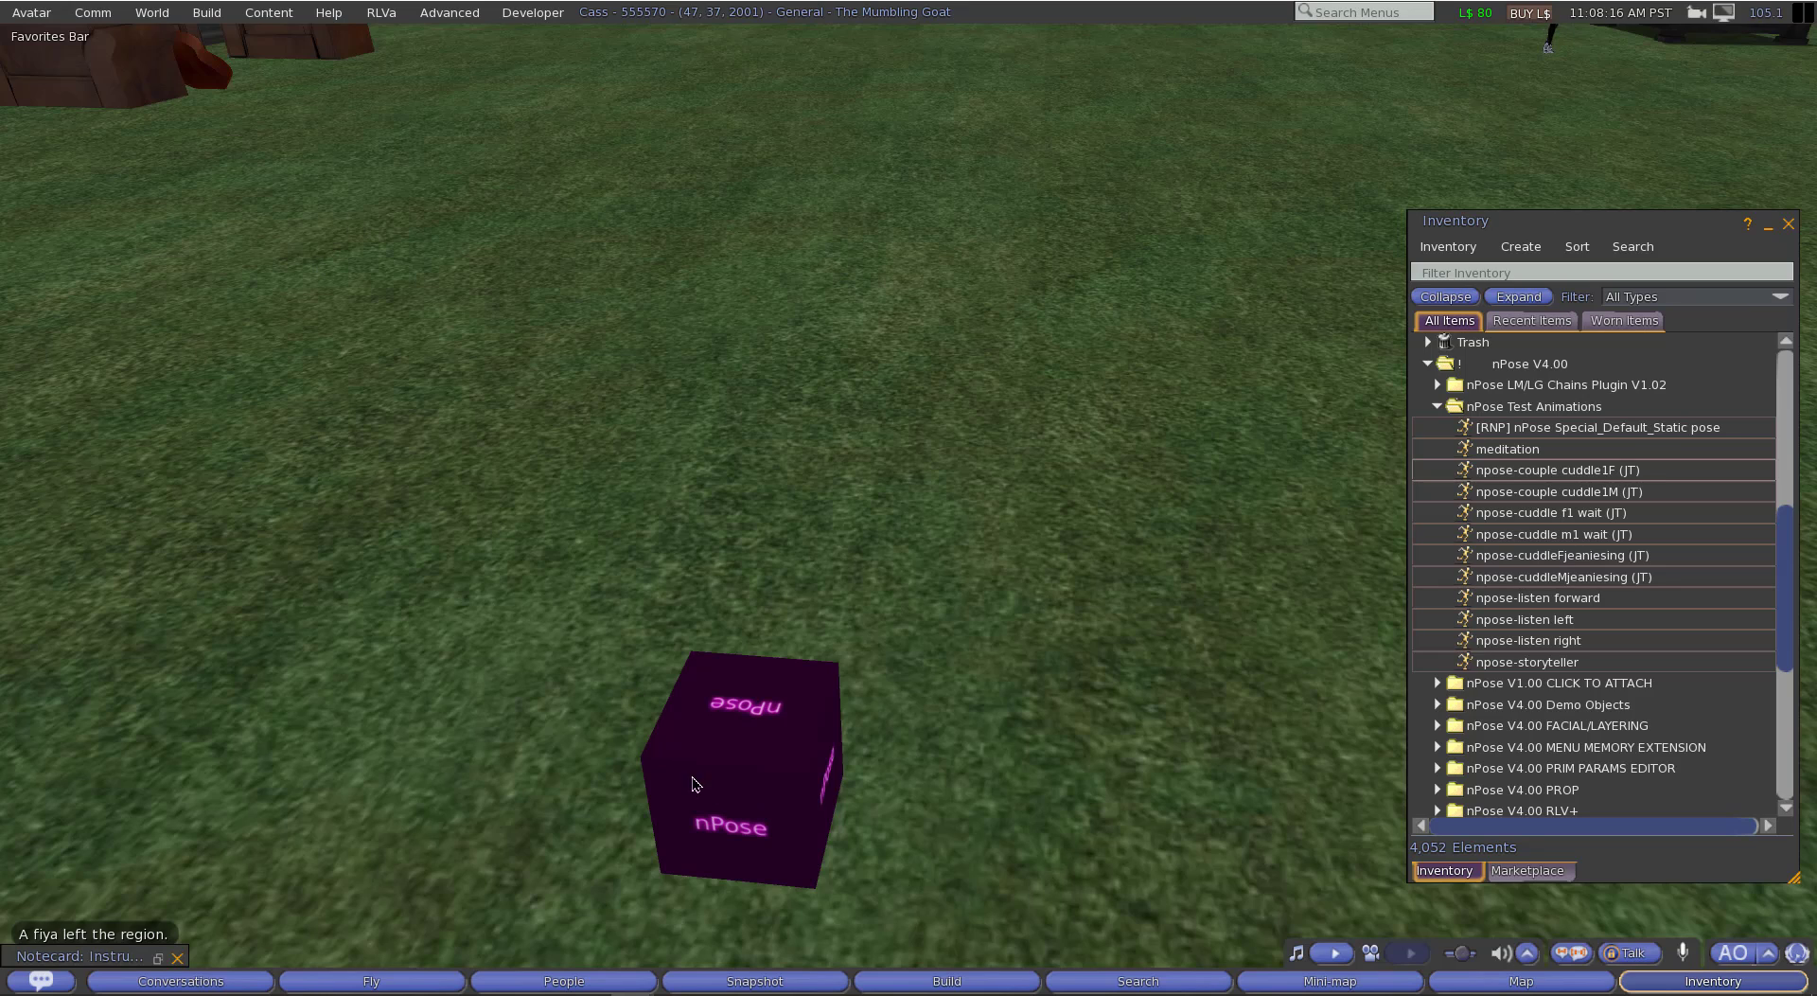
Step: Delete the "Animations for nPose" box from the ground
right_click(735, 792)
click(729, 879)
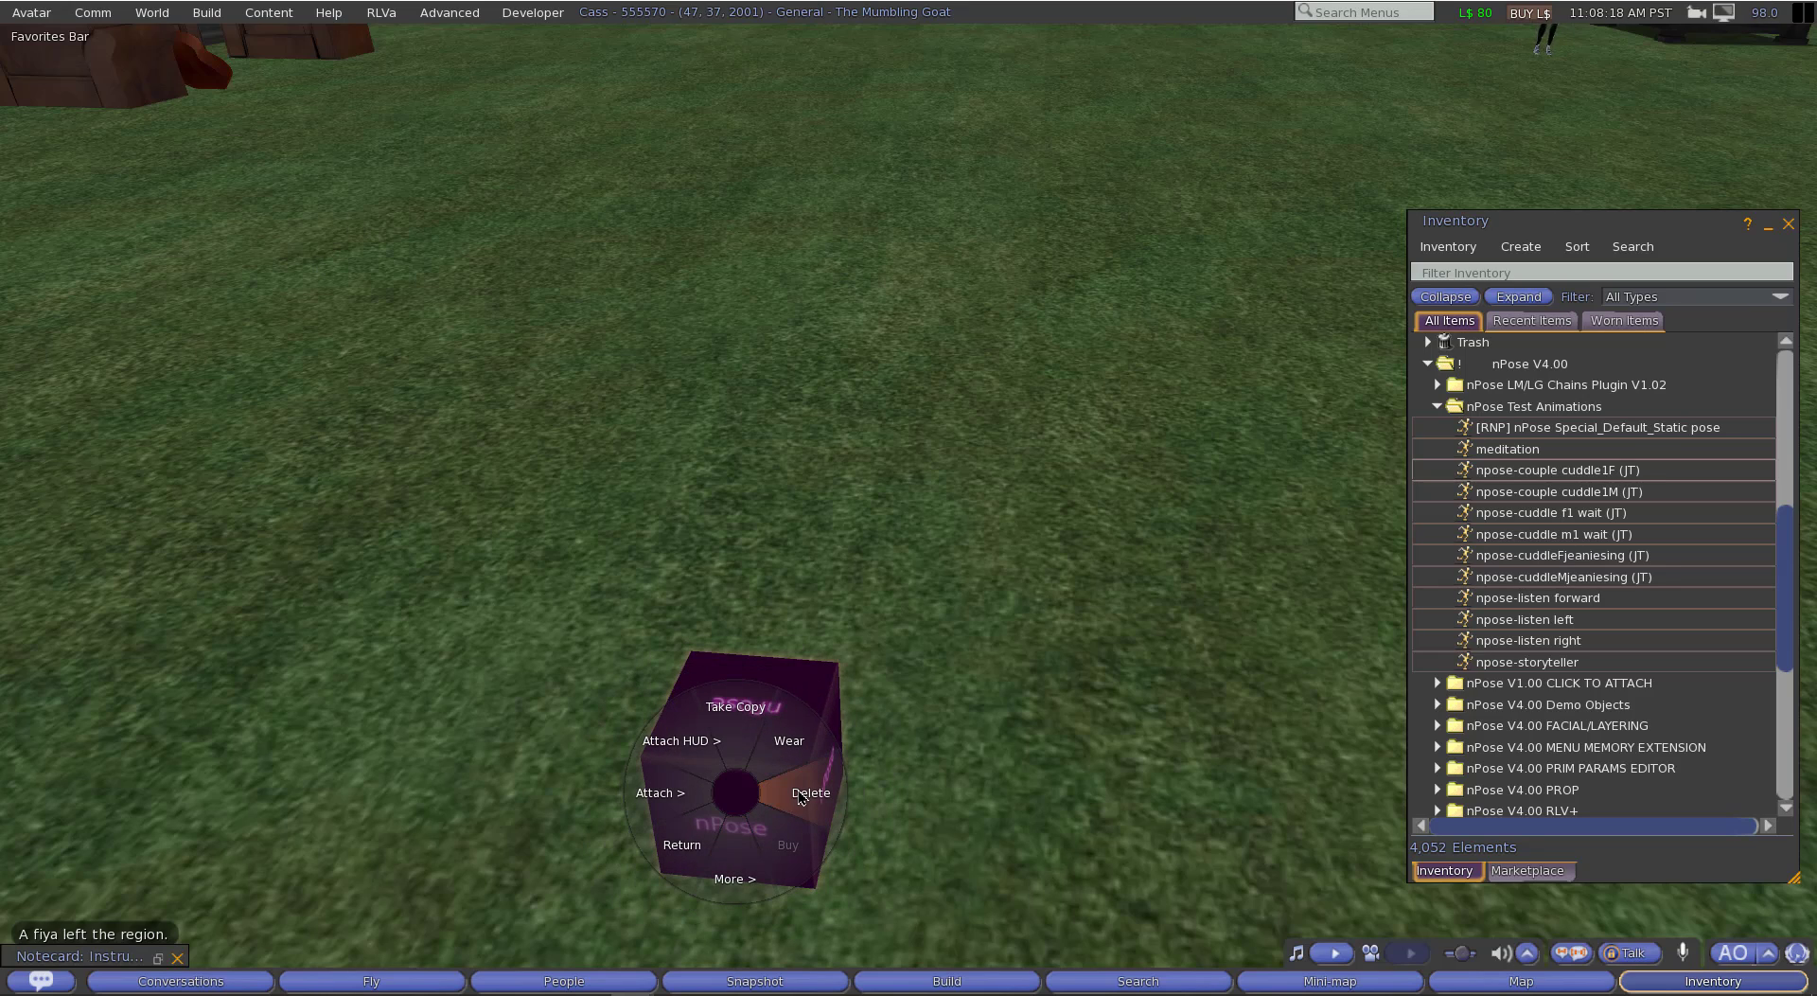
click(799, 793)
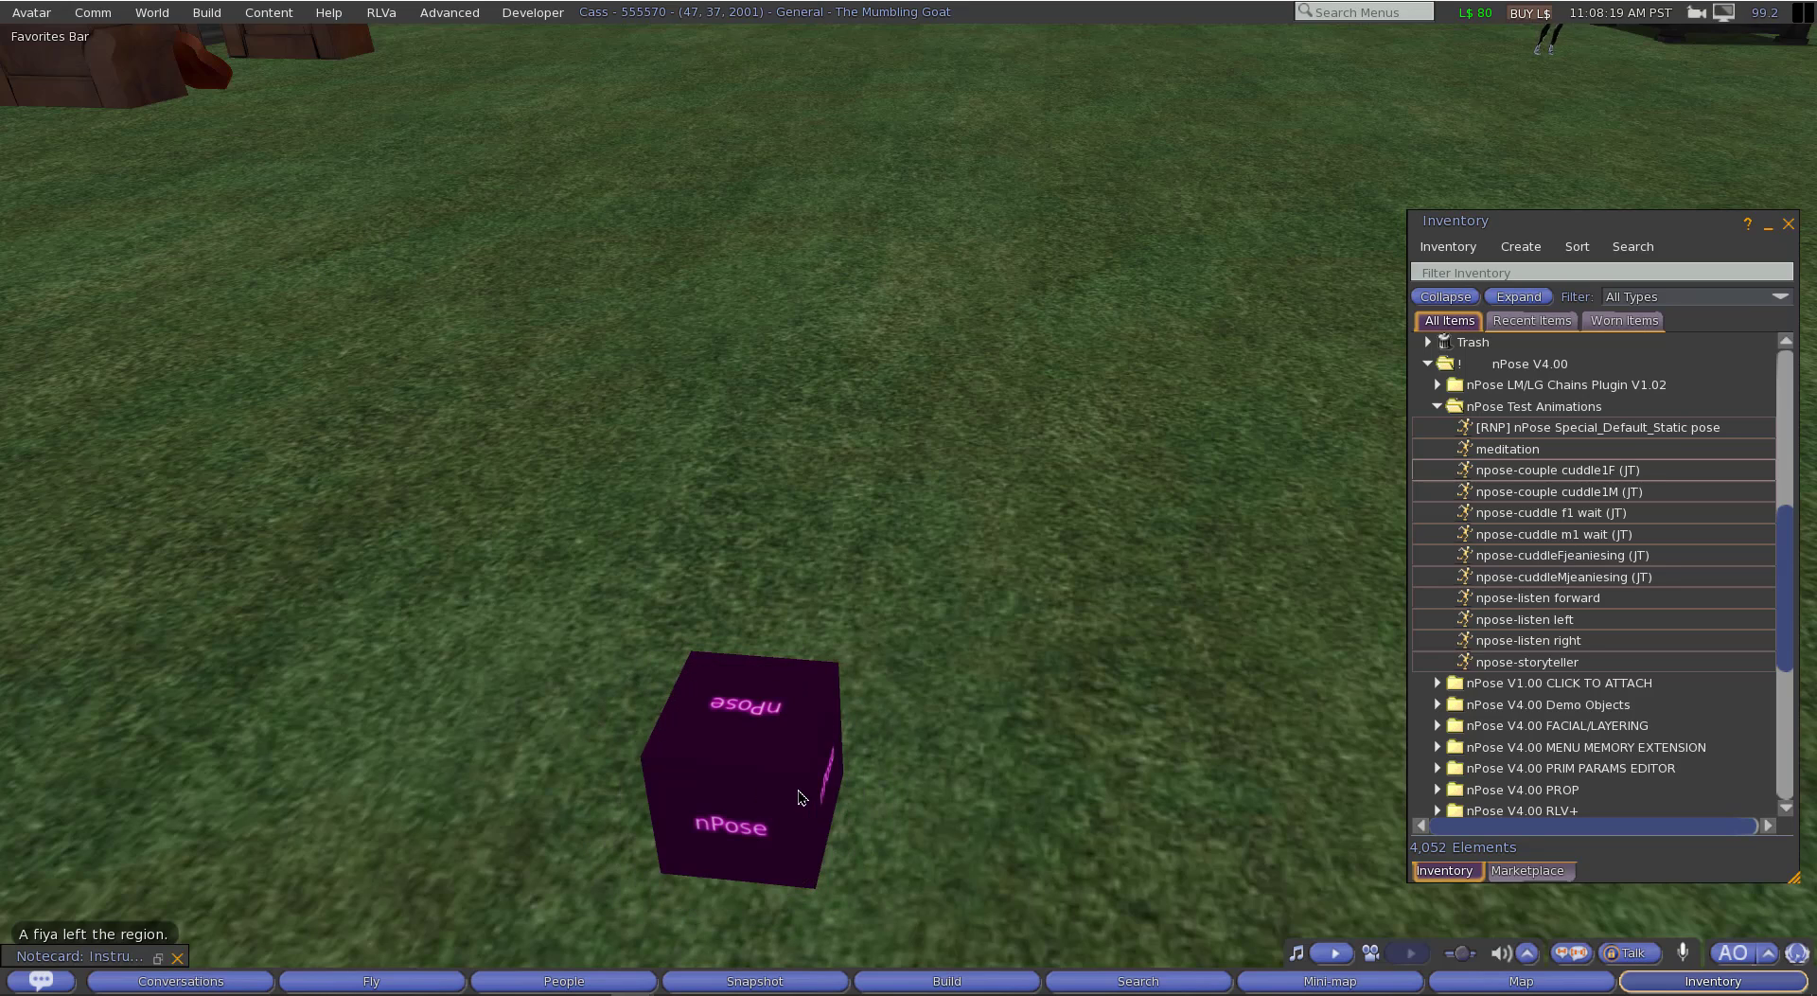
Step: Reopen the instructions notecard and place the "nPose Blank" object from Step 6 on the ground
click(159, 957)
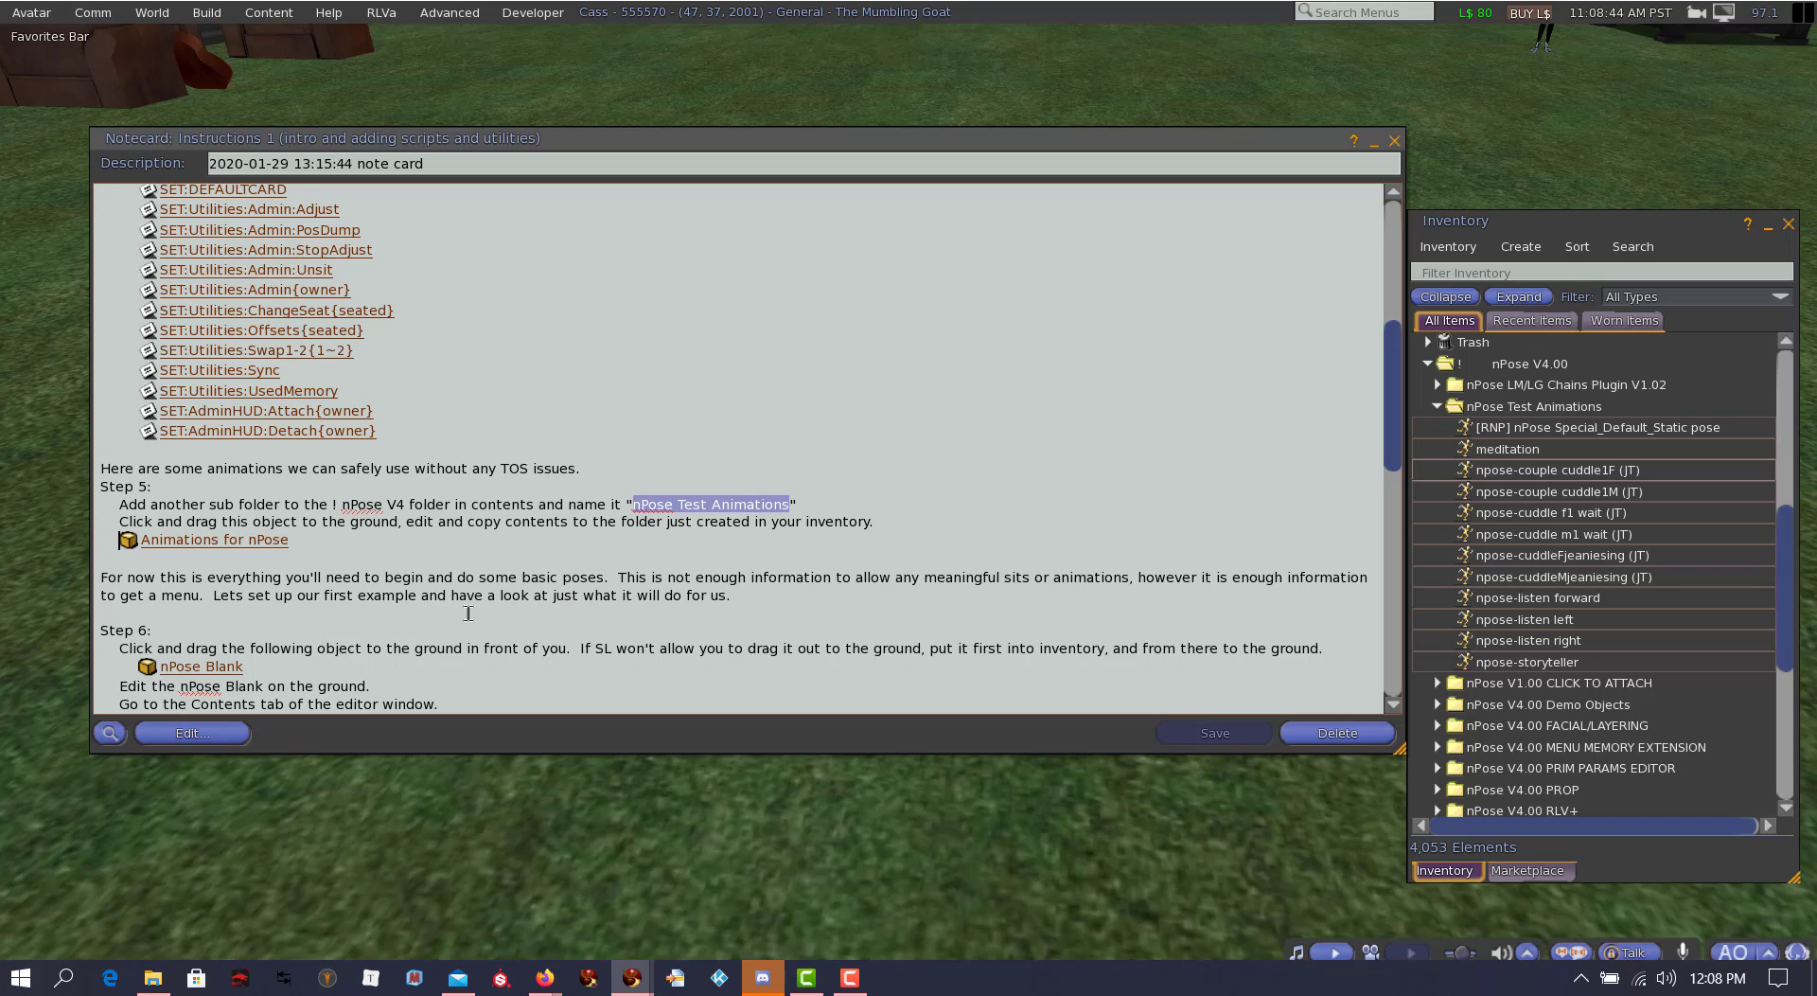
scroll(762, 585, down, 3)
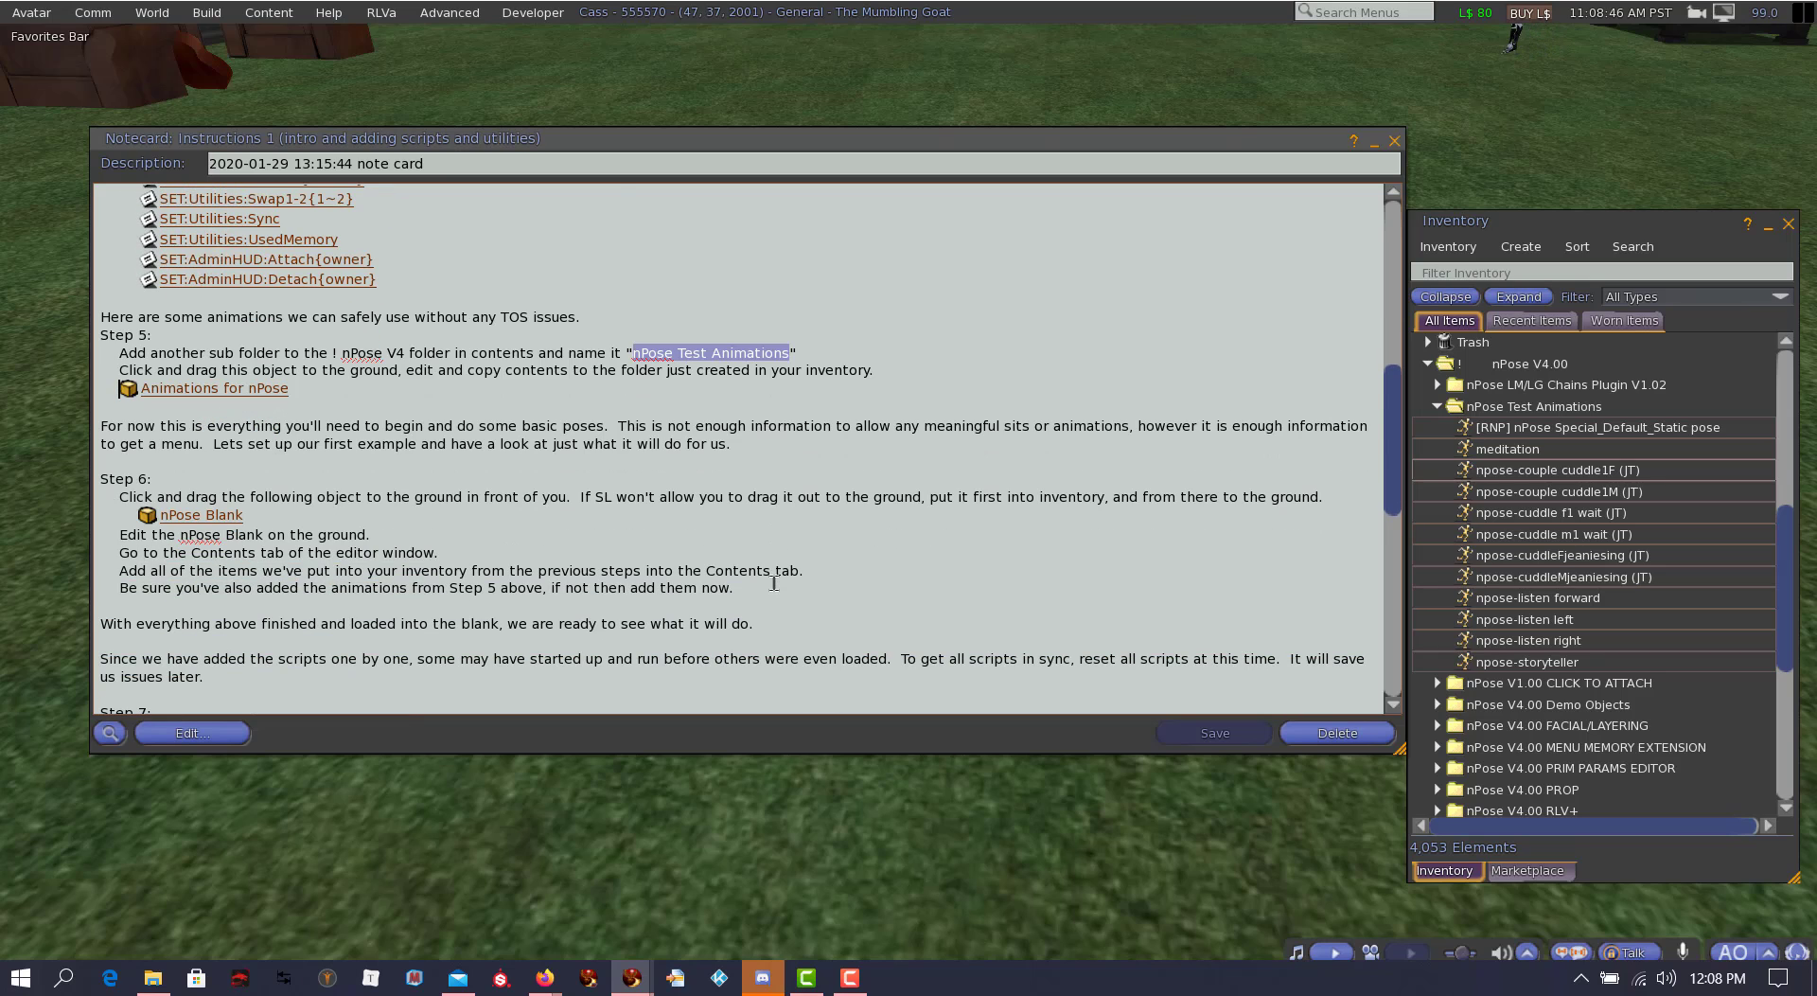
scroll(190, 478, down, 1)
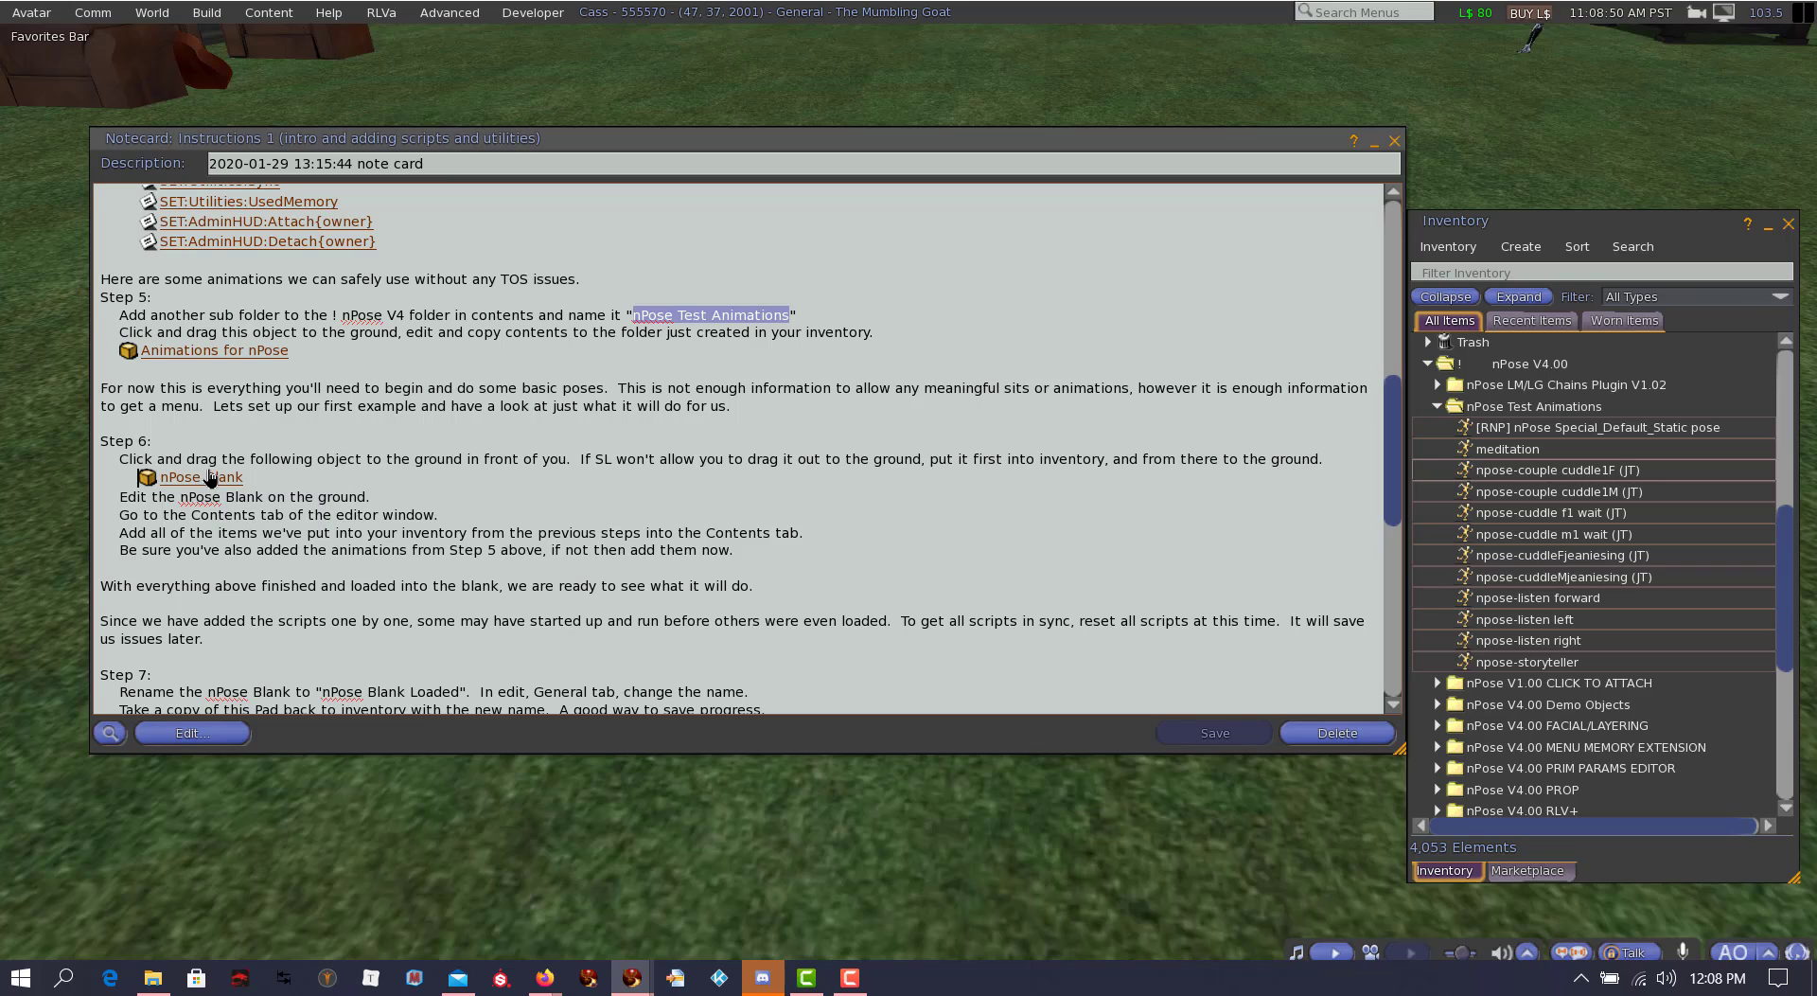
drag(210, 481, 1066, 832)
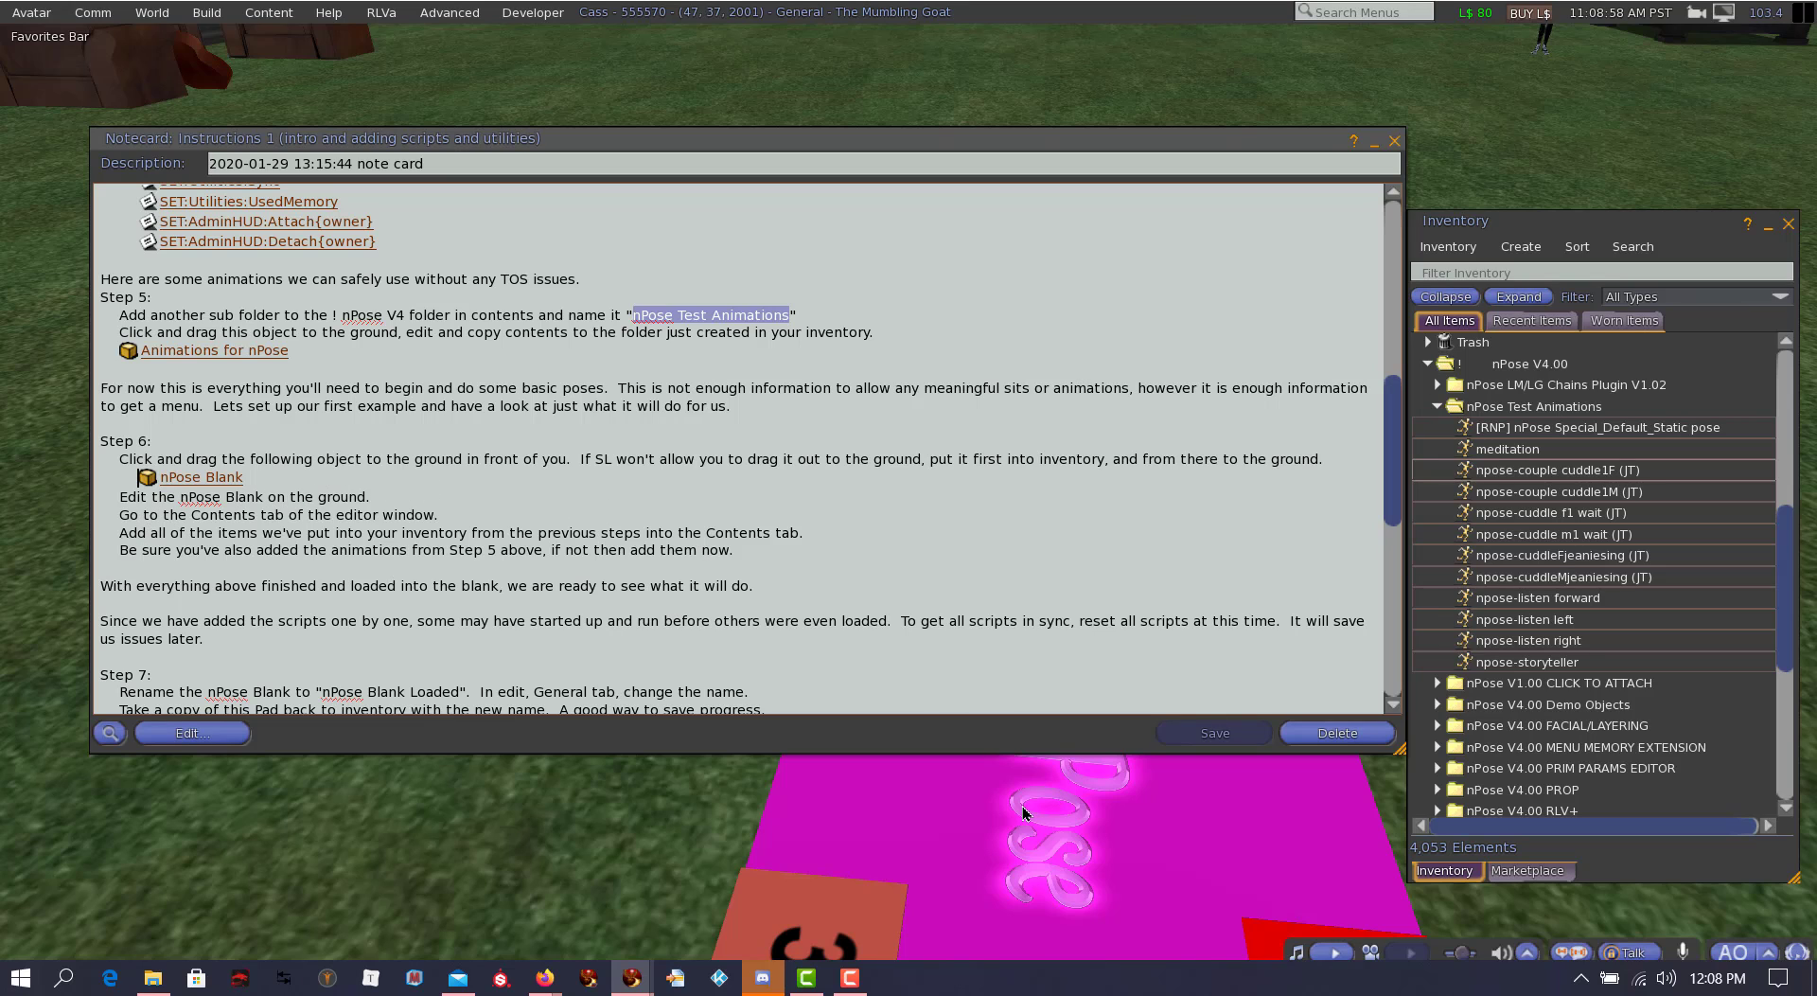
Step: Open the nPose Blank for editing and check its contents against the Step 6 instructions
right_click(981, 809)
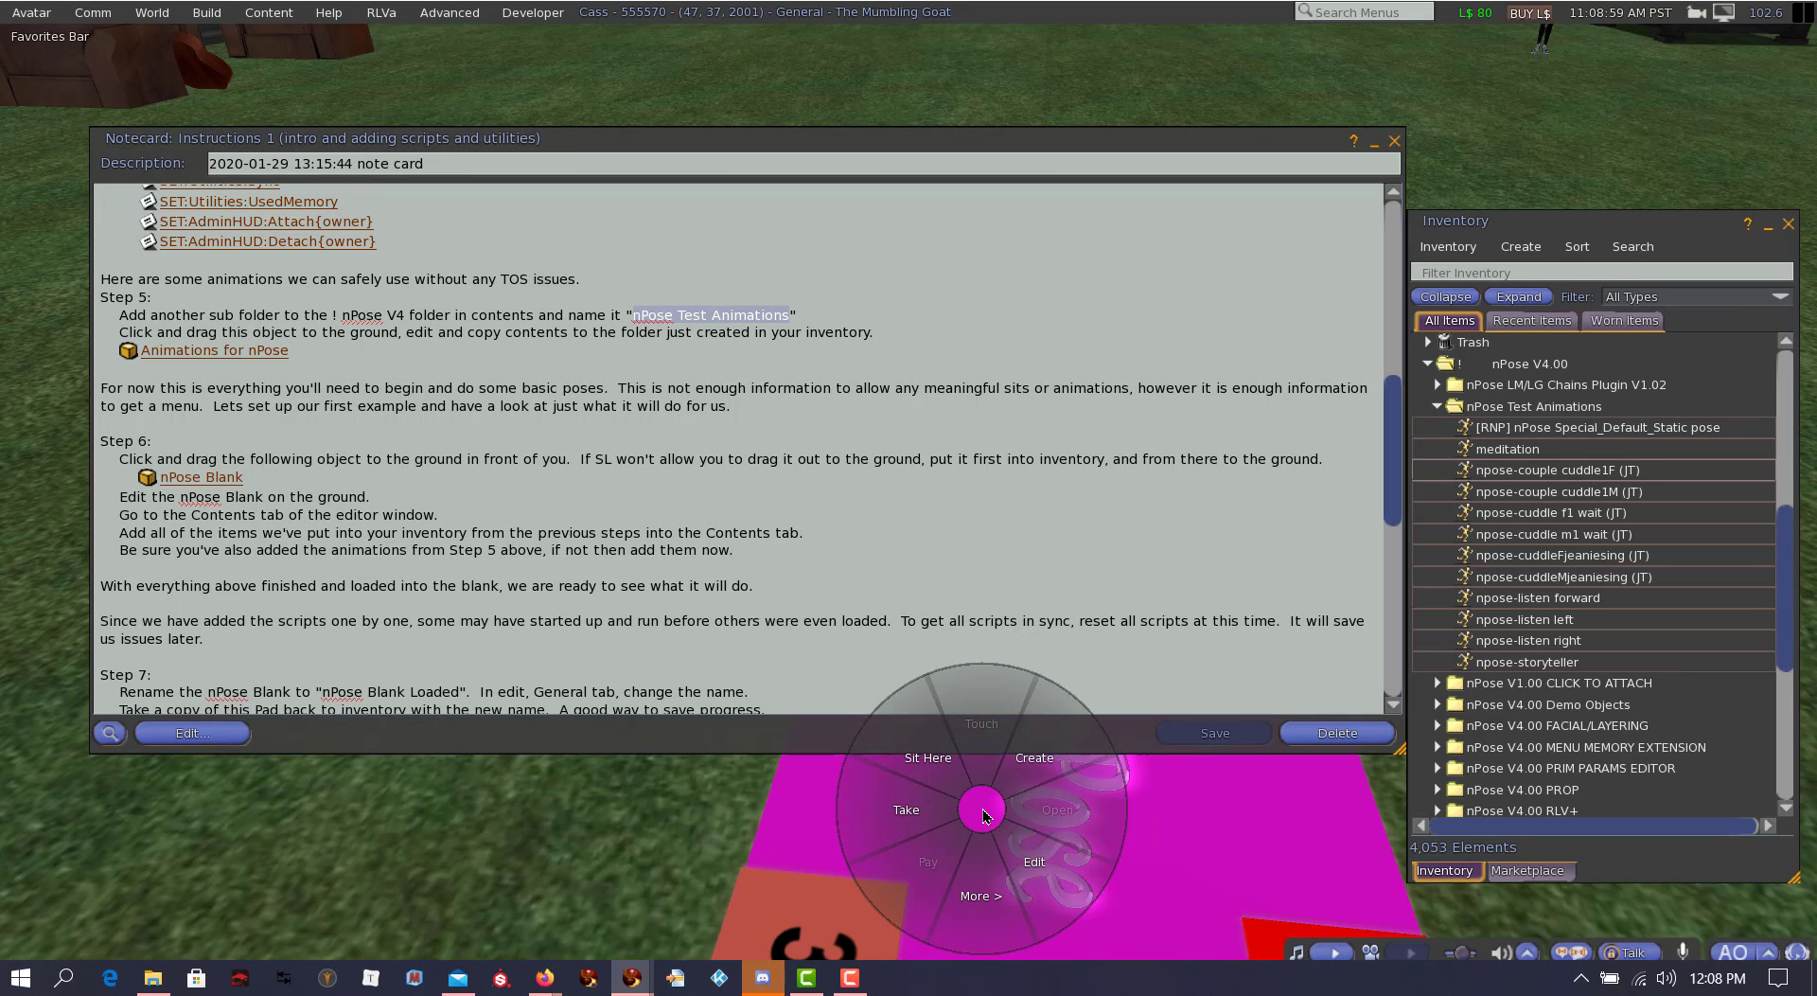
click(1038, 862)
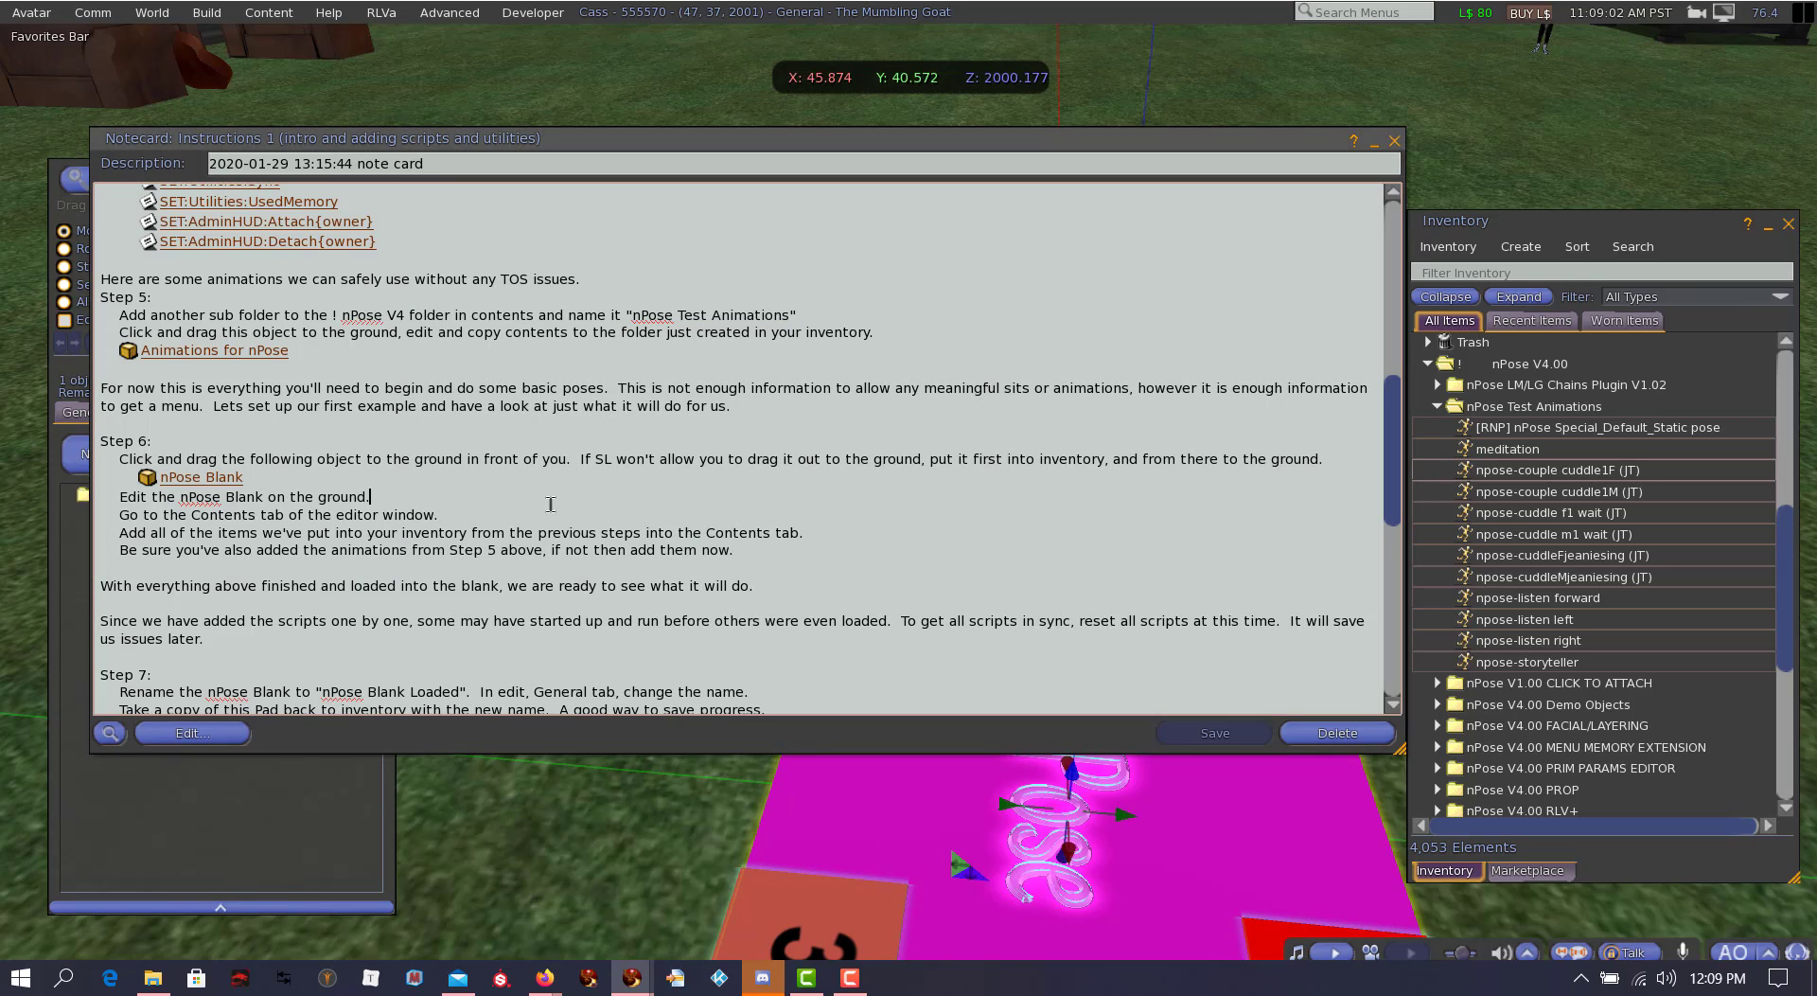
click(607, 502)
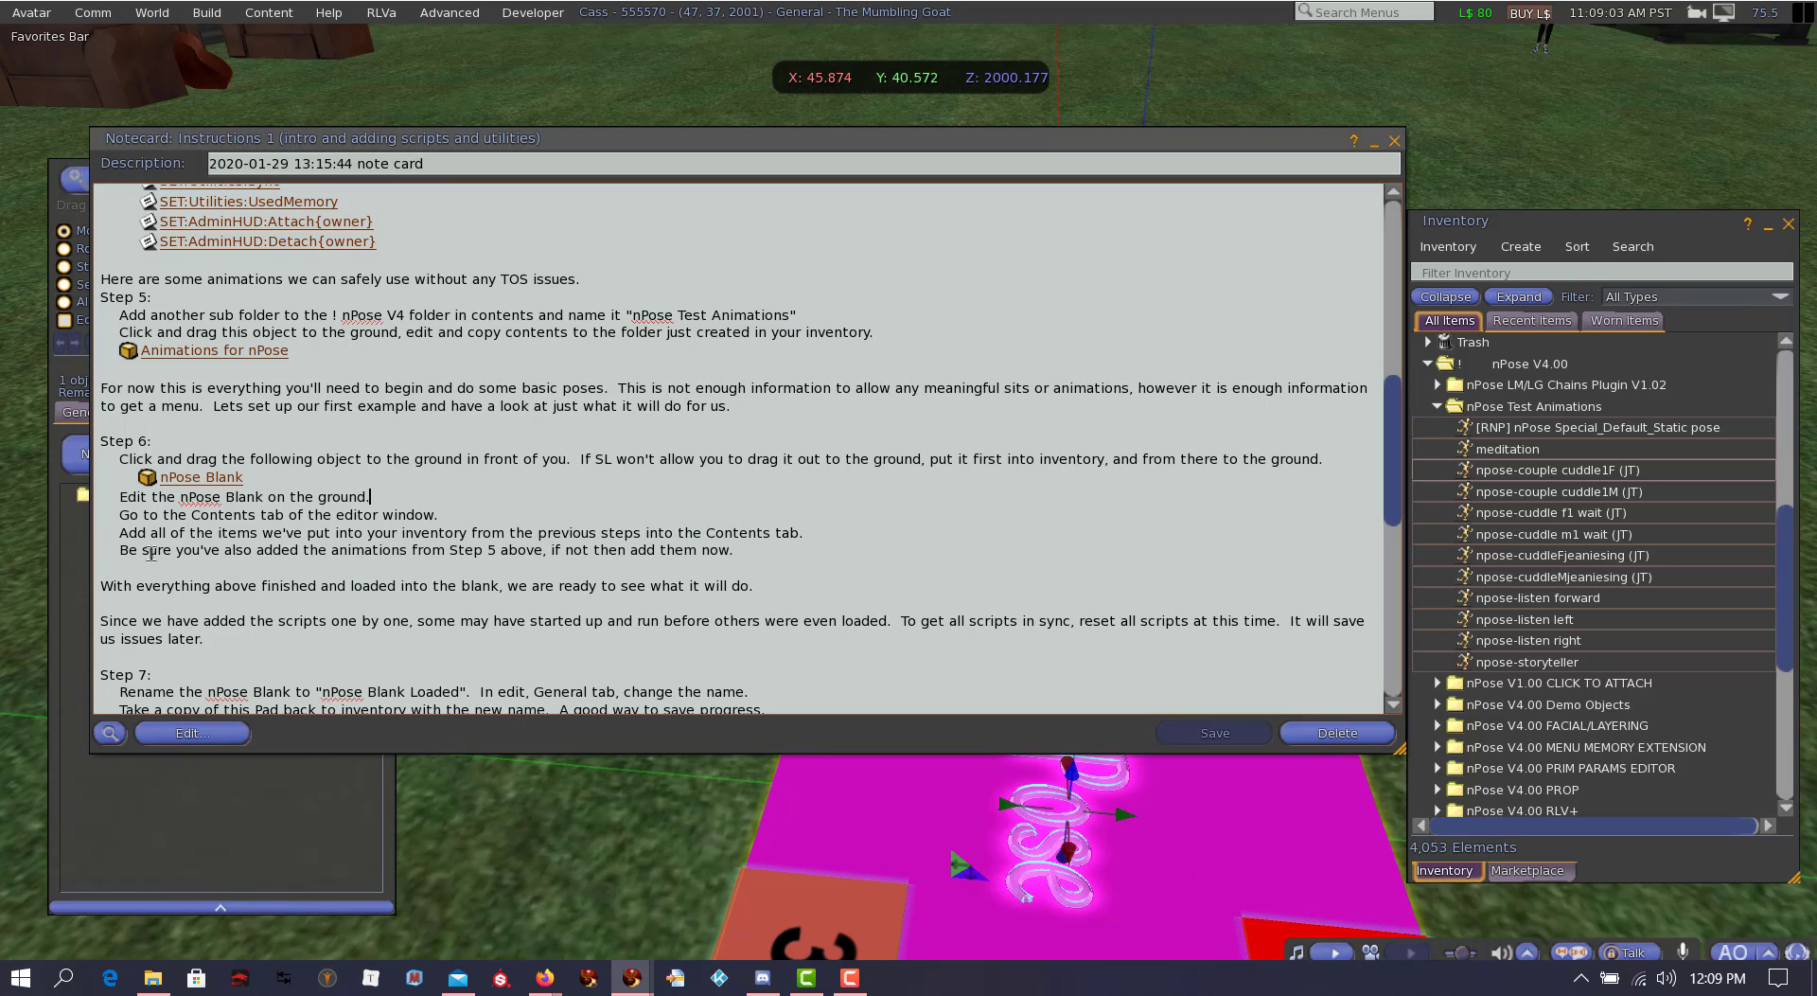
click(262, 796)
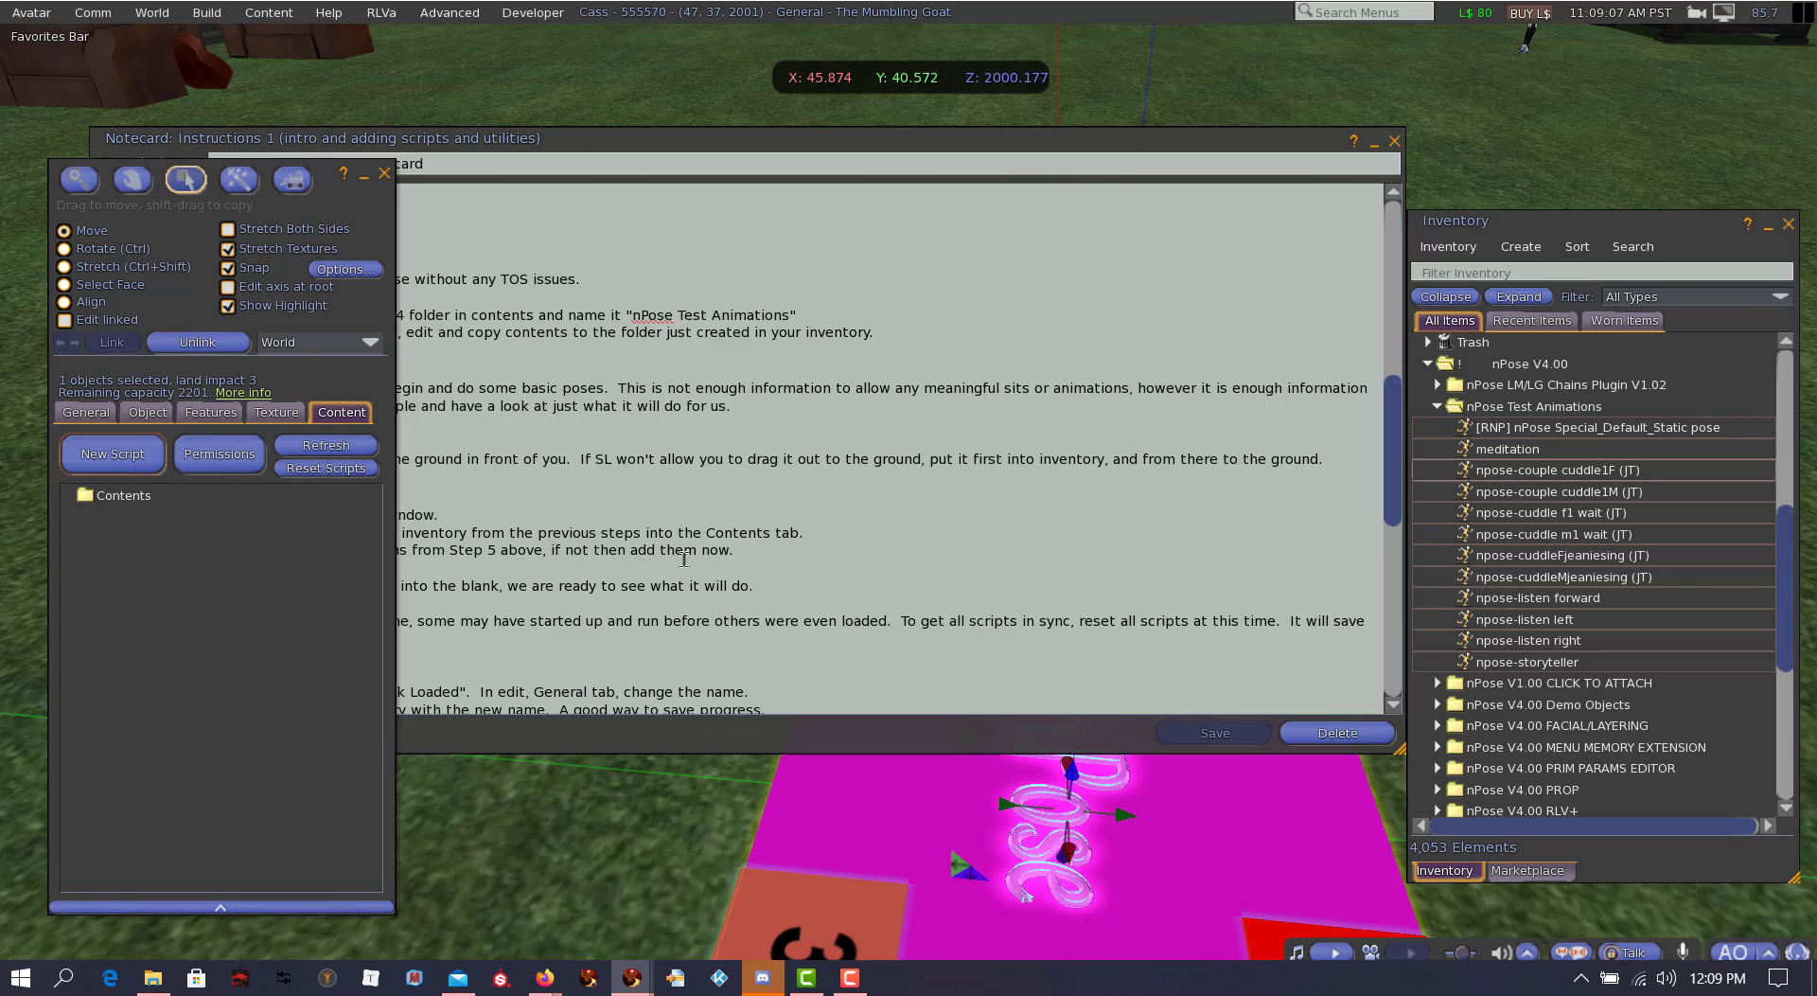
click(715, 563)
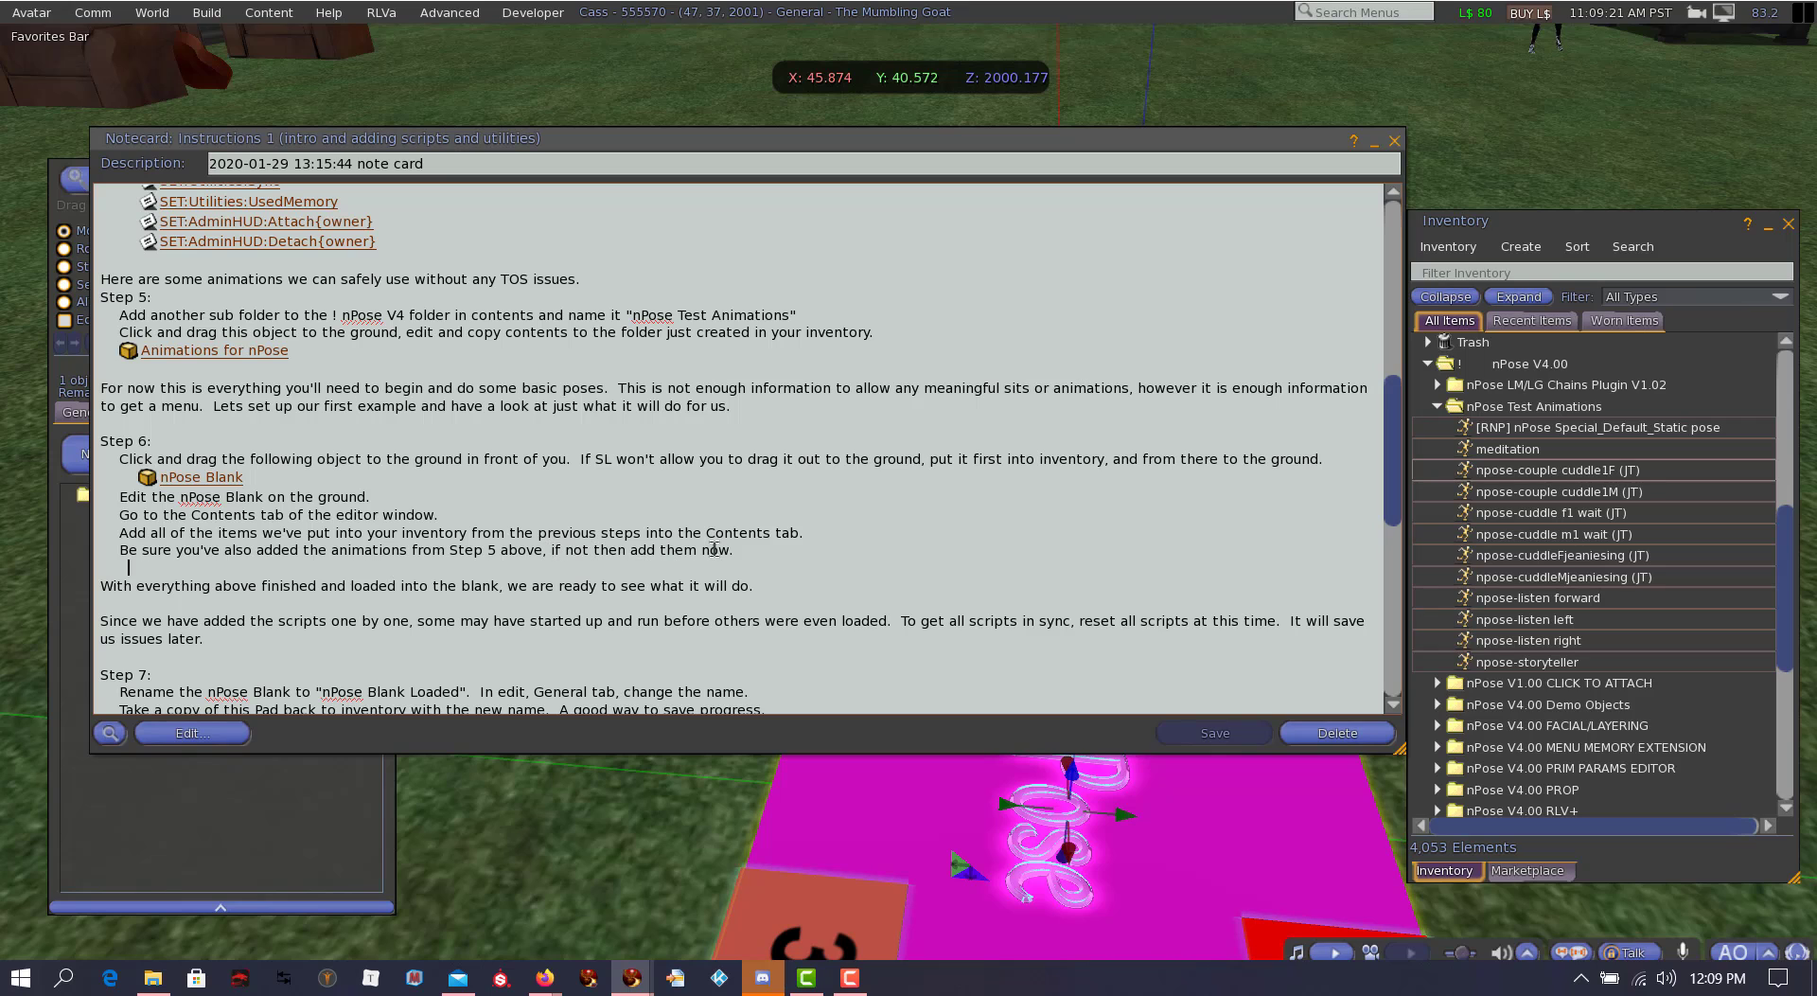
Step: Add all animations from the nPose Test Animations folder to the nPose Blank's contents, and collapse the folder
click(1533, 431)
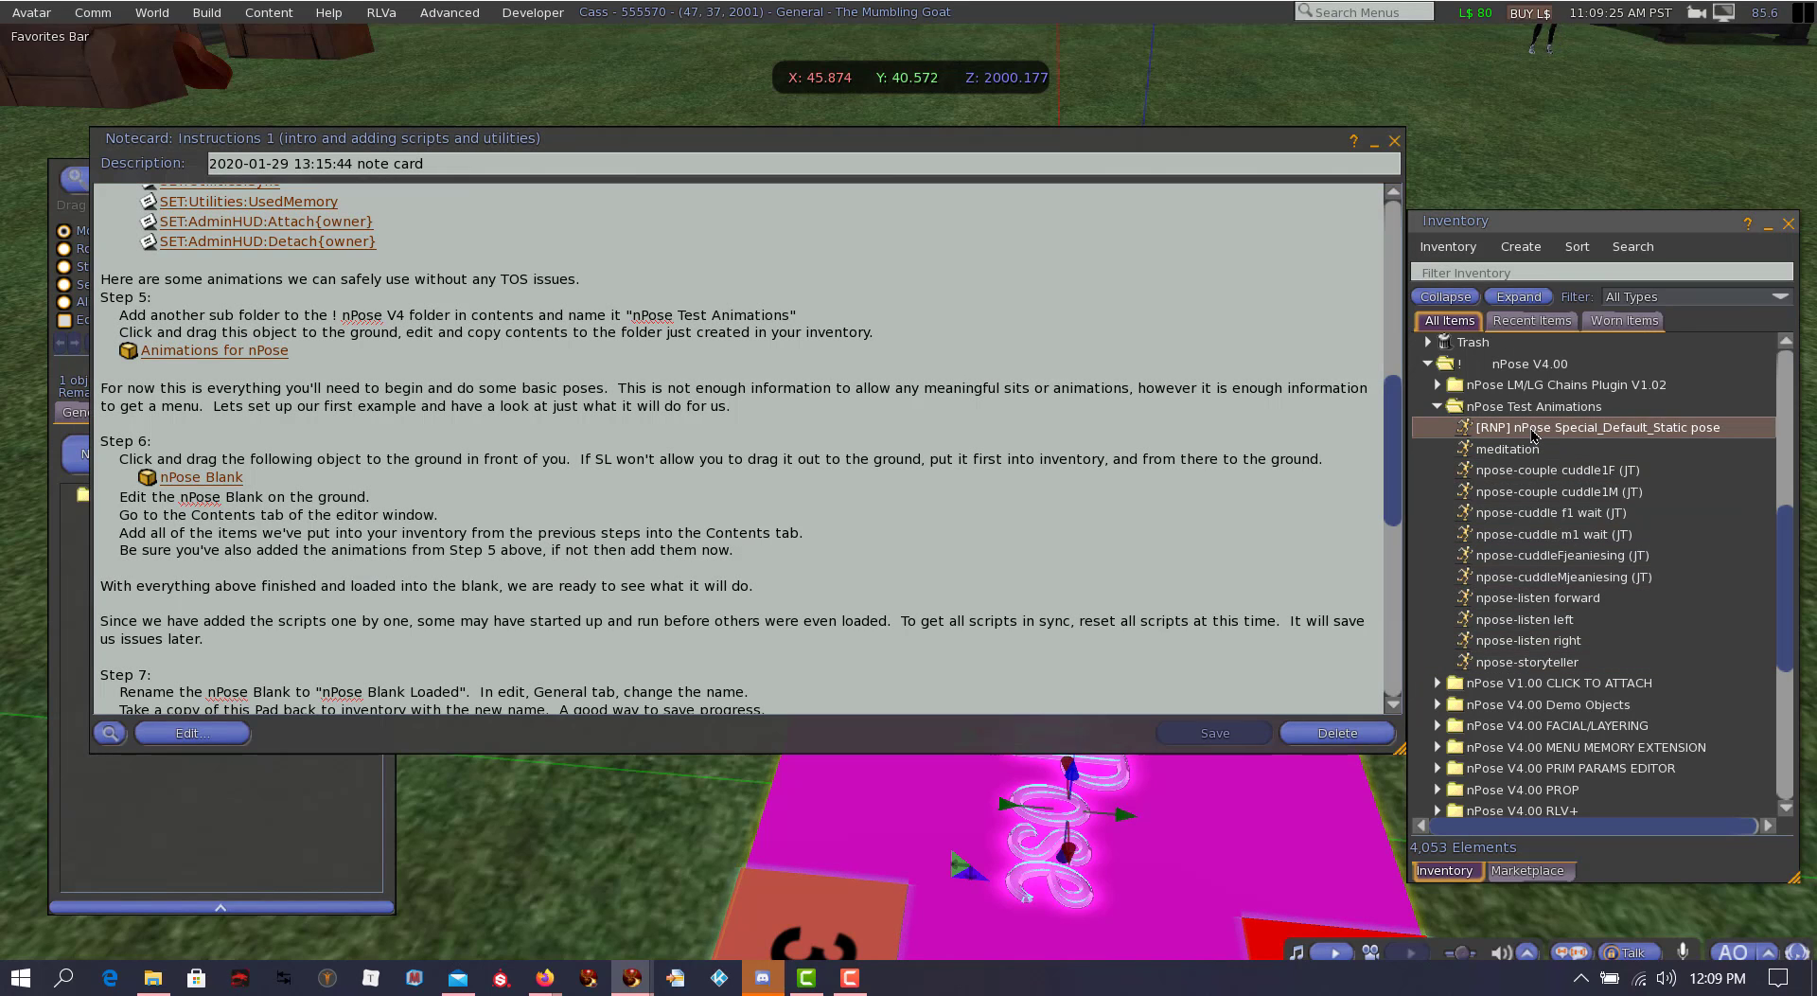
shift+click(1531, 666)
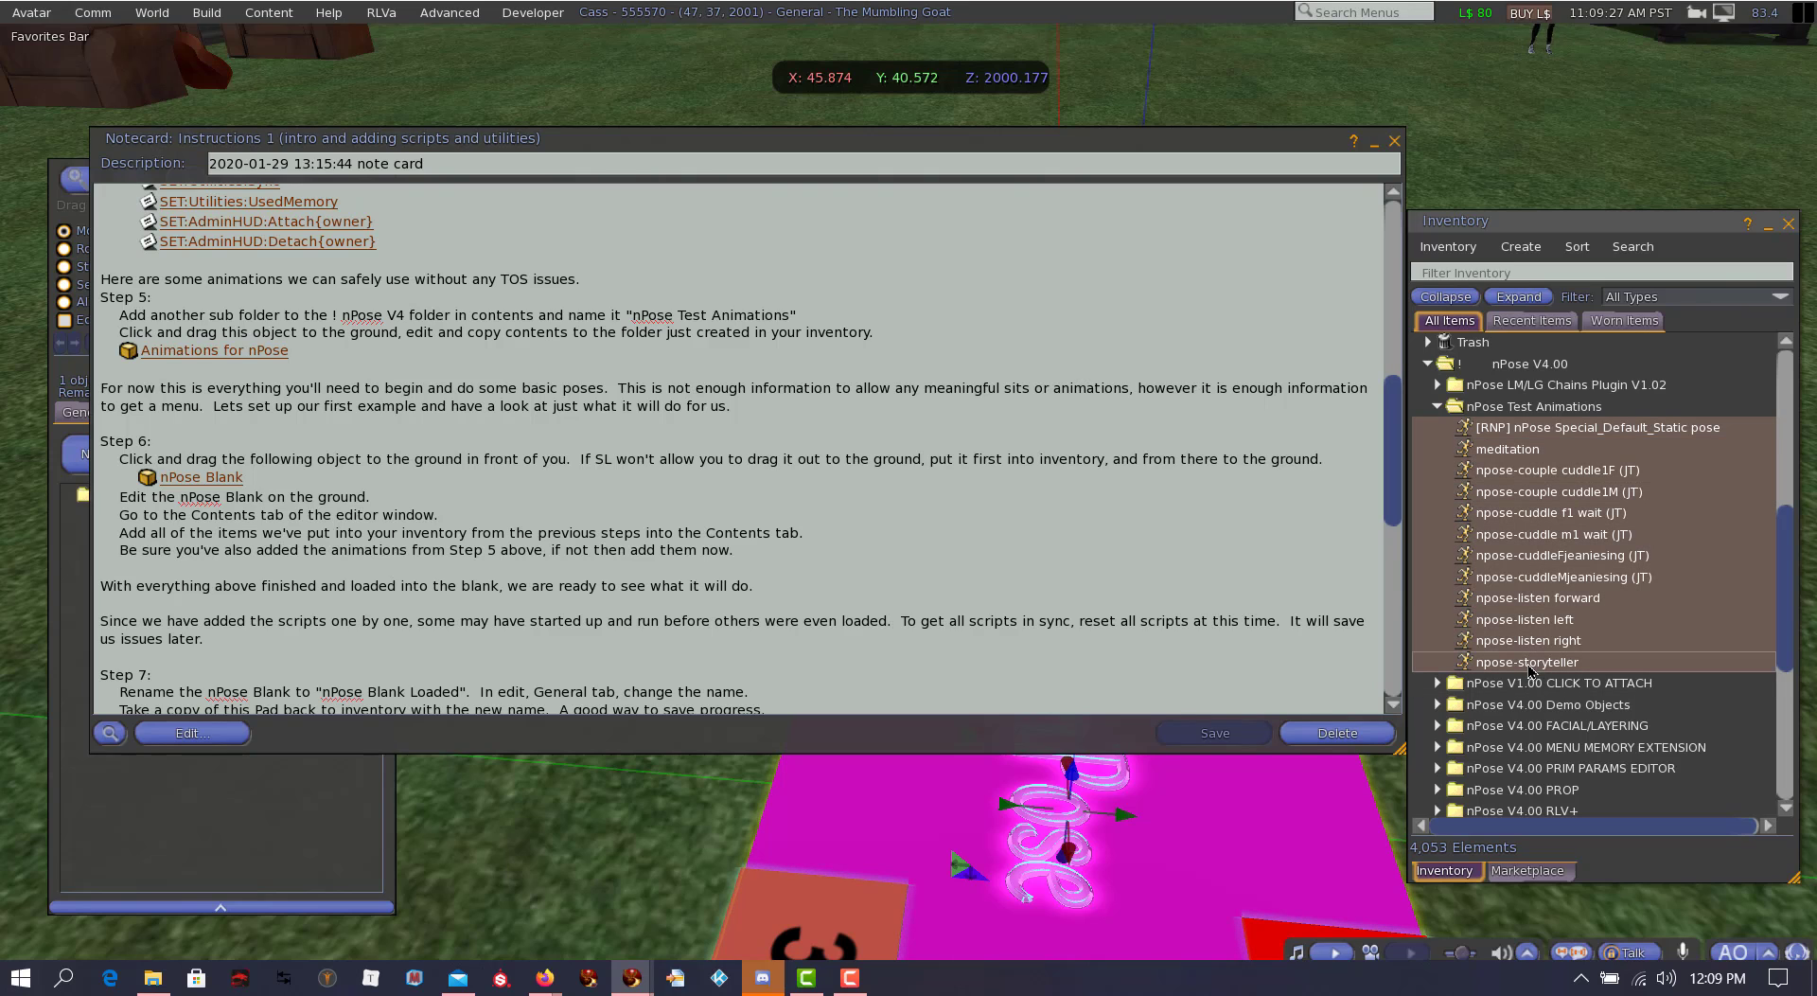
drag(1533, 670, 226, 846)
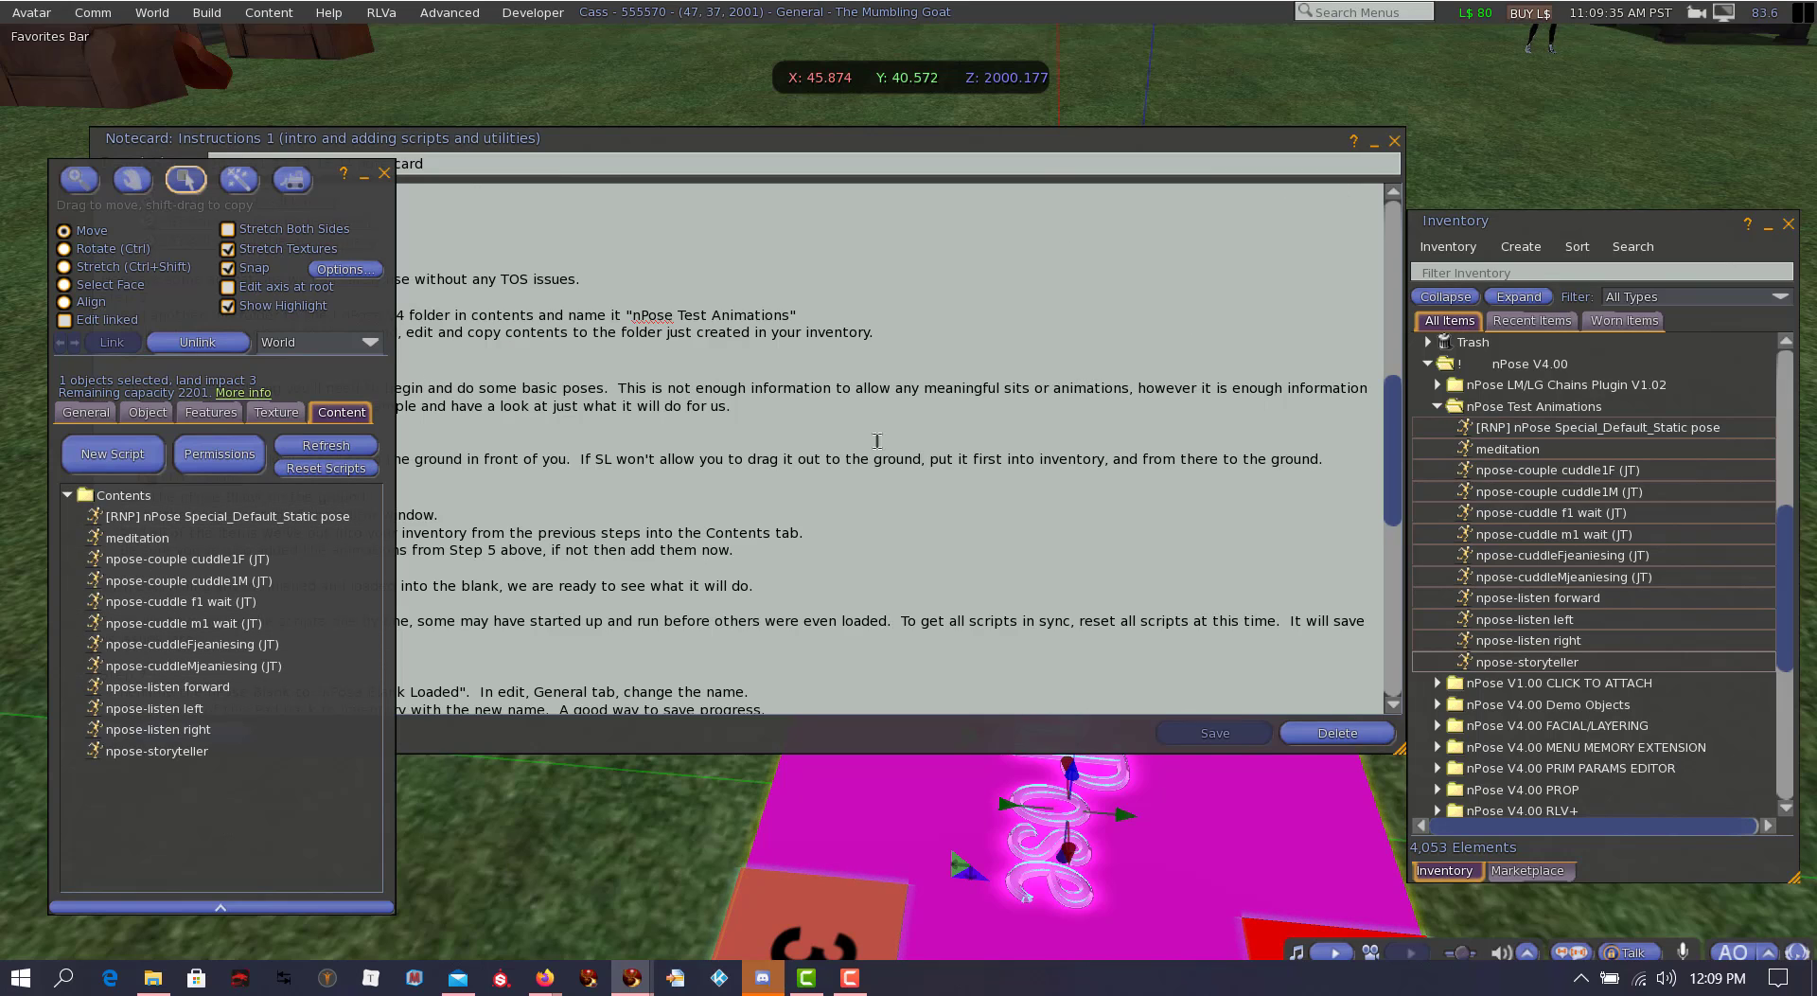
click(848, 451)
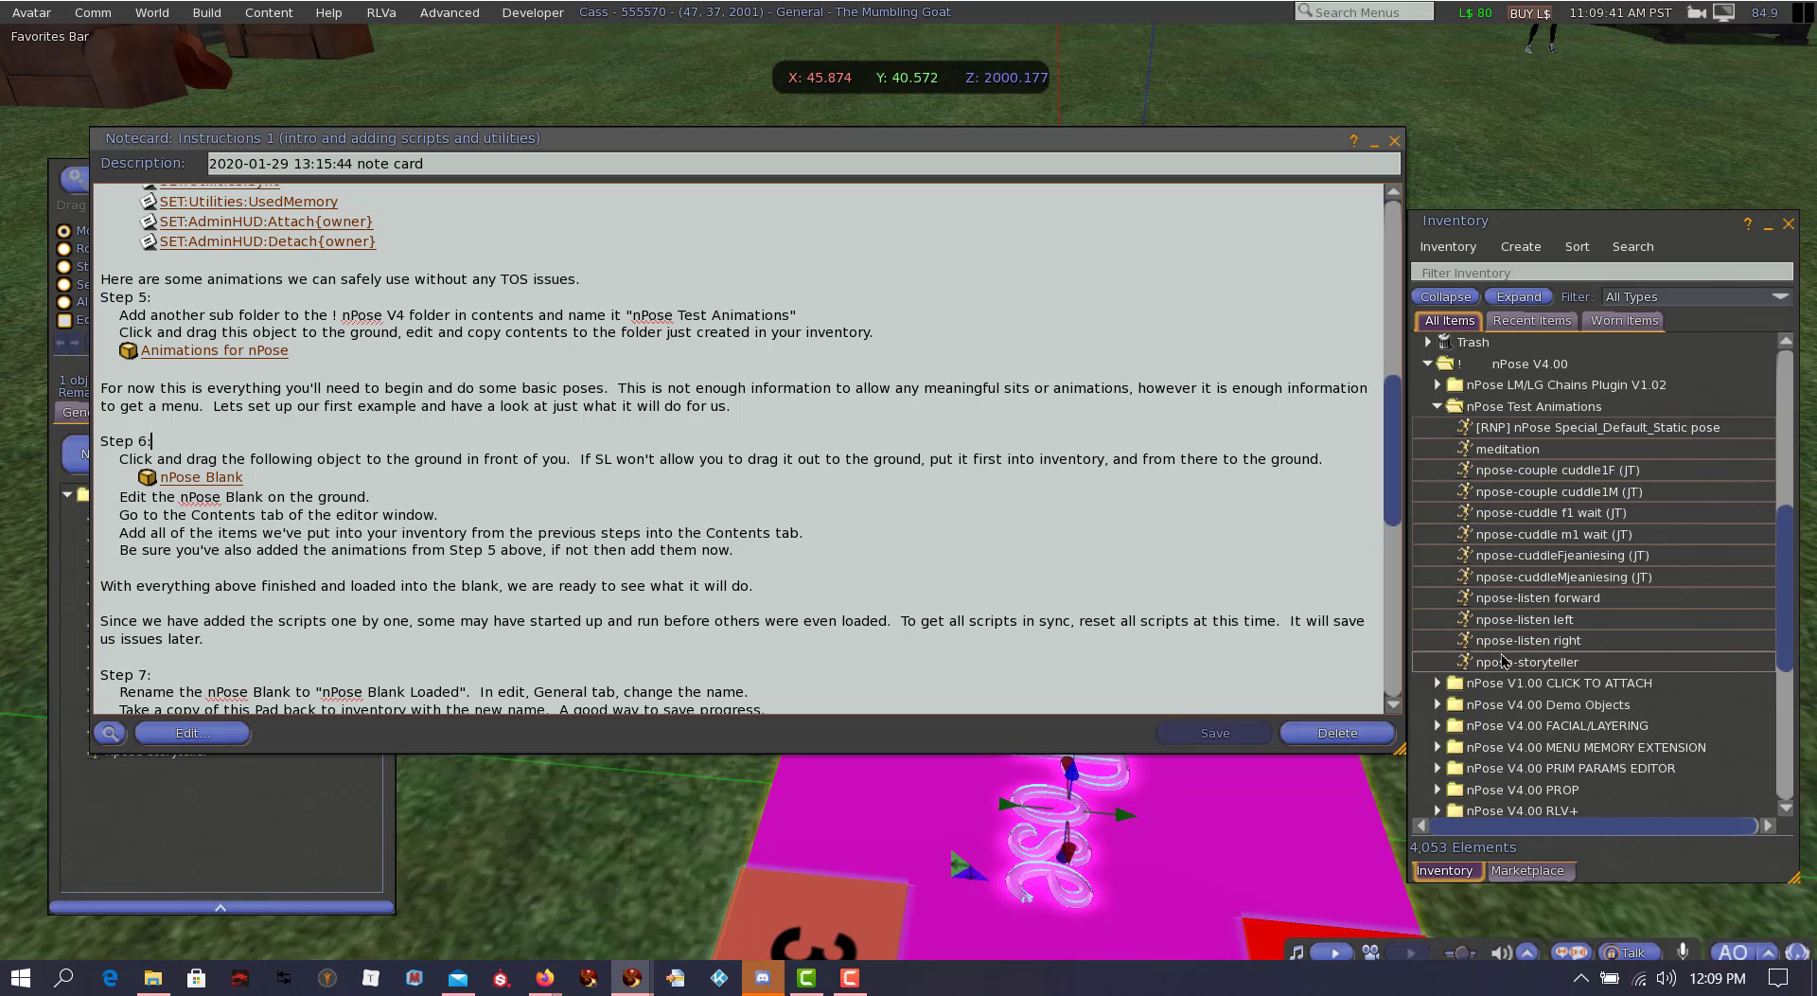
click(1438, 406)
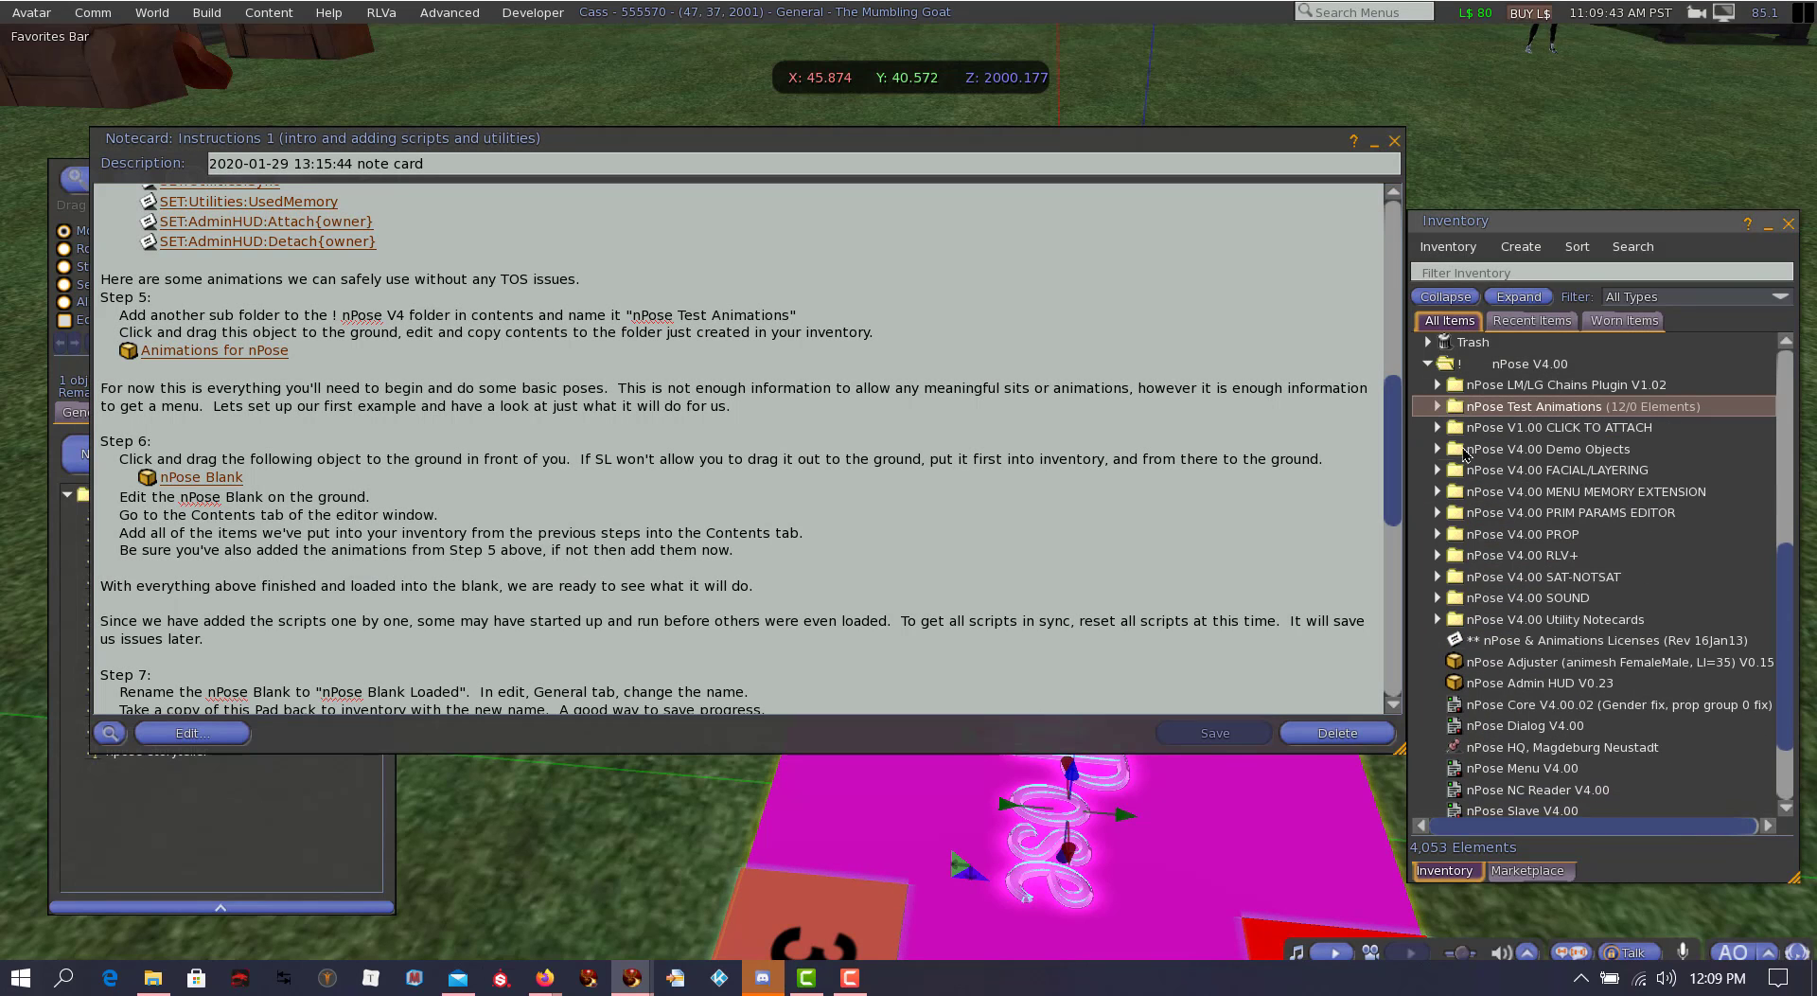
Step: Add the nPose V4.00 items from the Licenses notecard through nPose Slave V4.00 to the nPose Blank's contents and check the list
click(1511, 641)
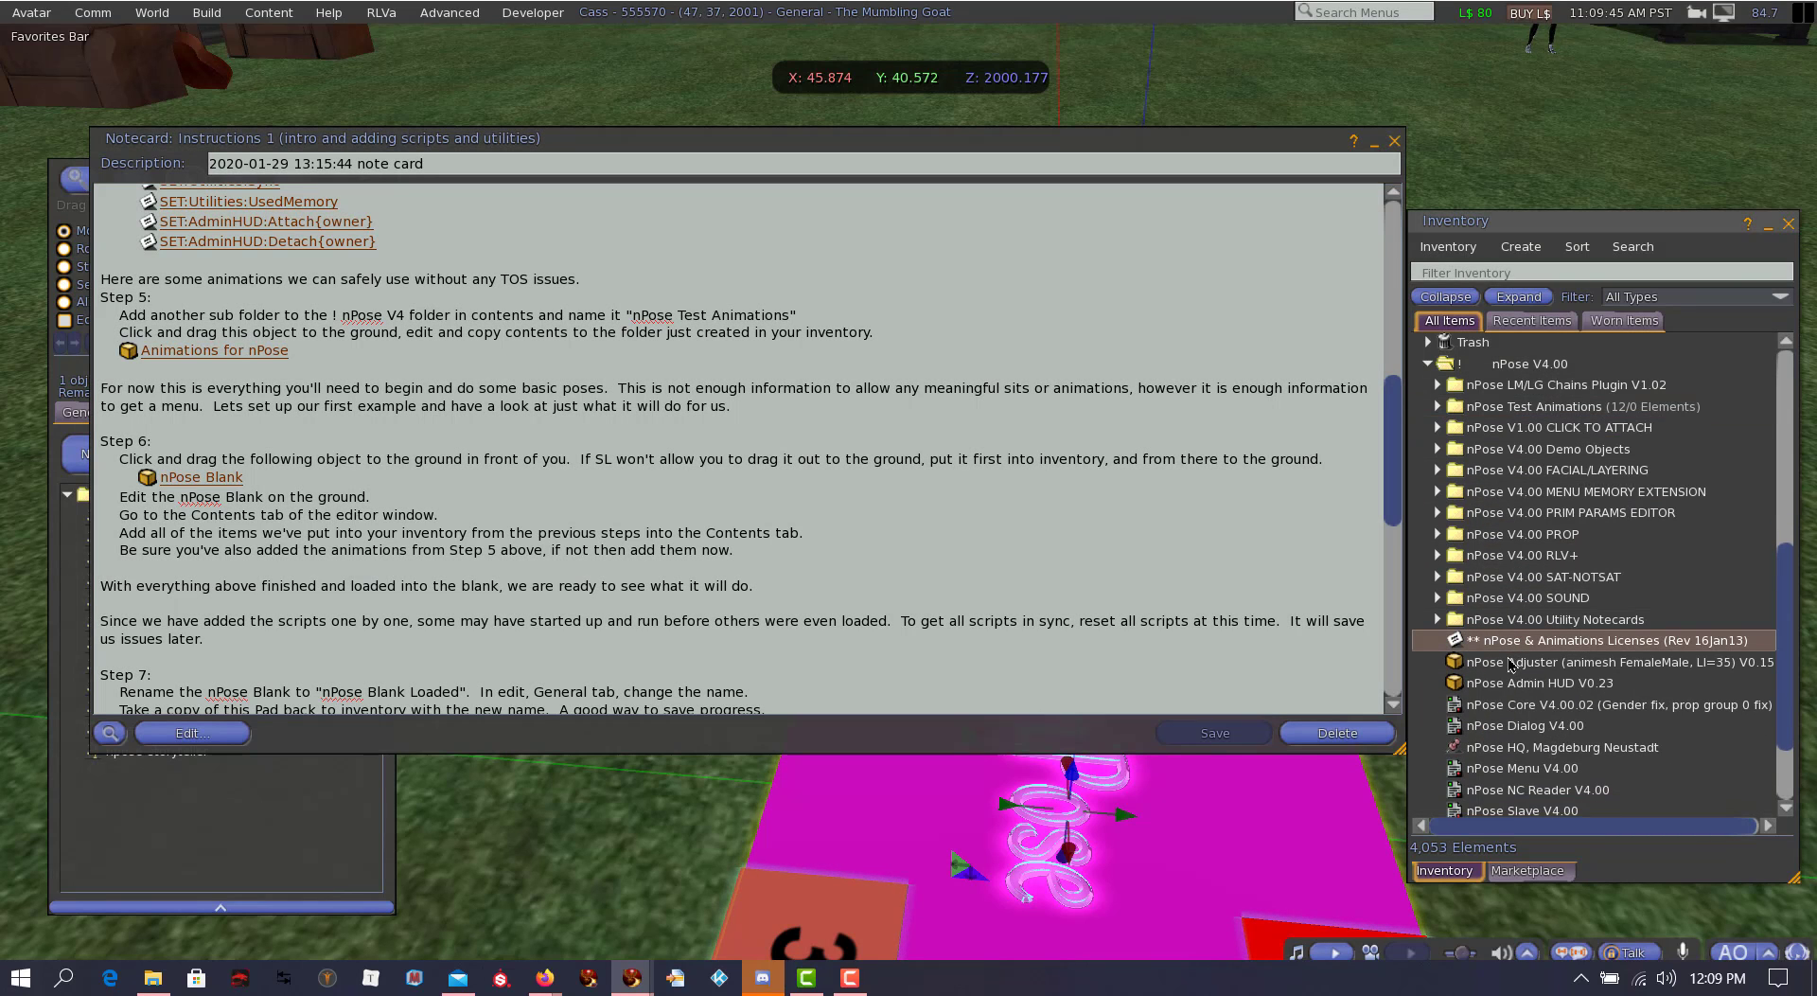
shift+click(1485, 810)
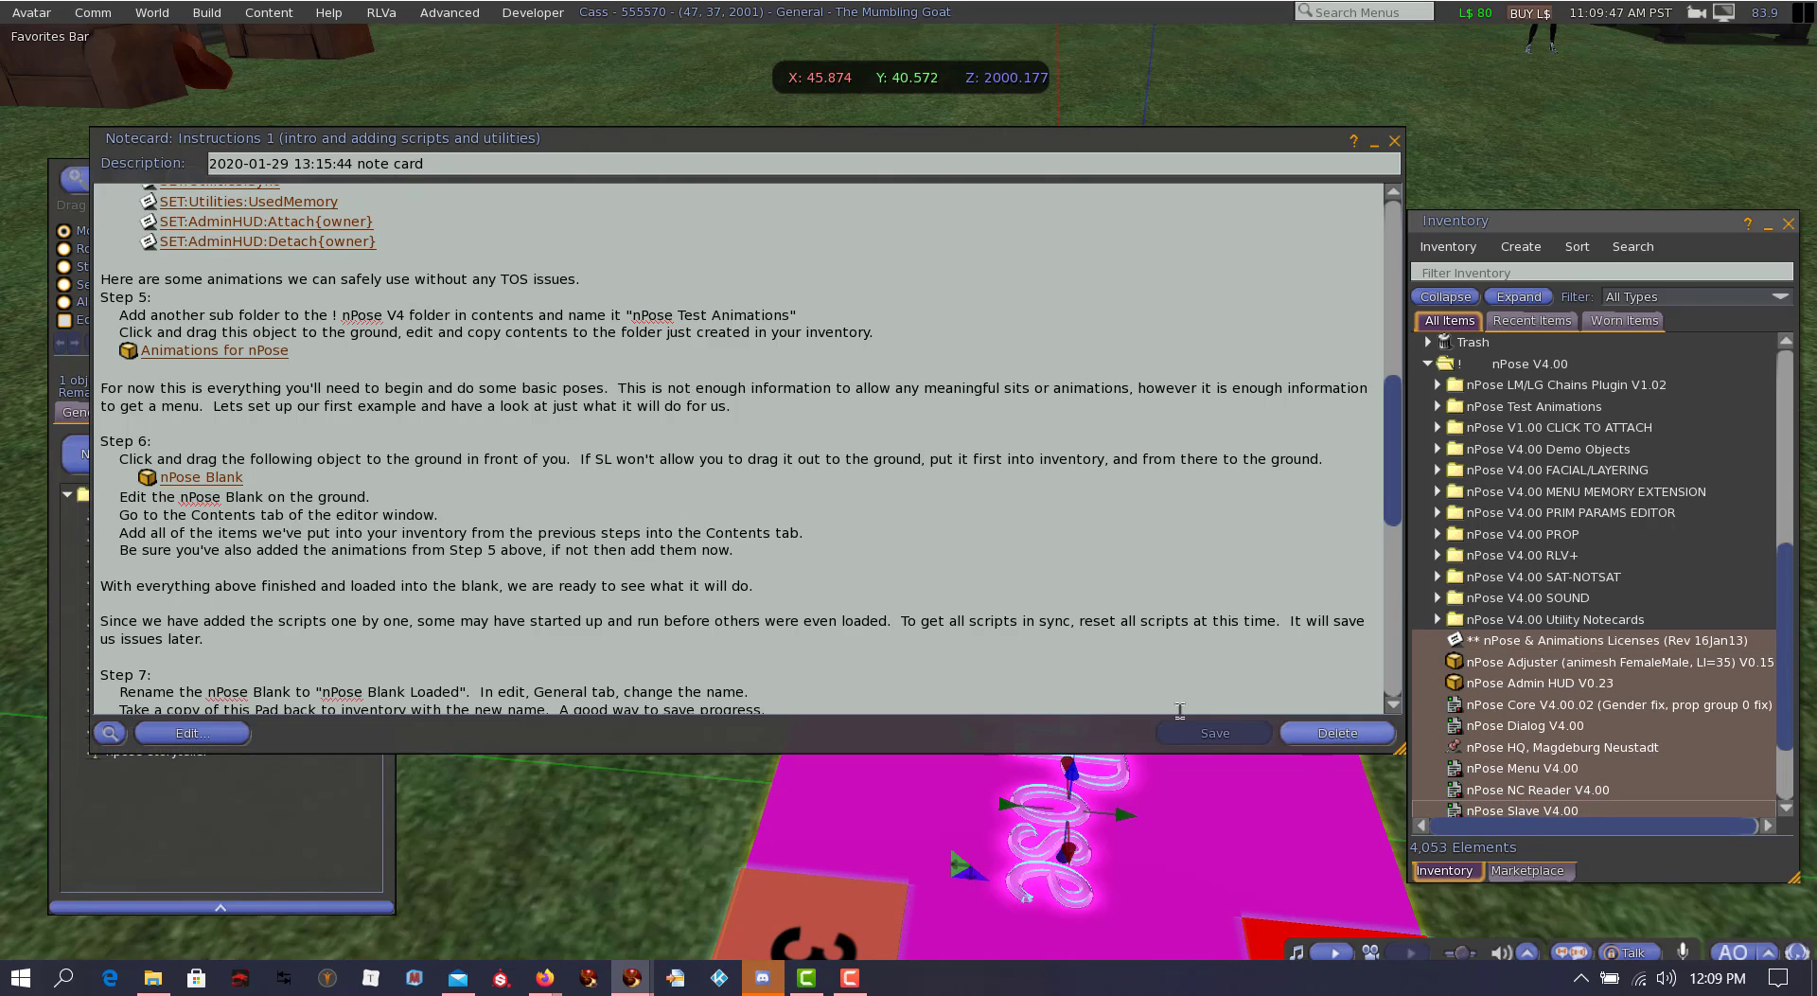
click(1374, 141)
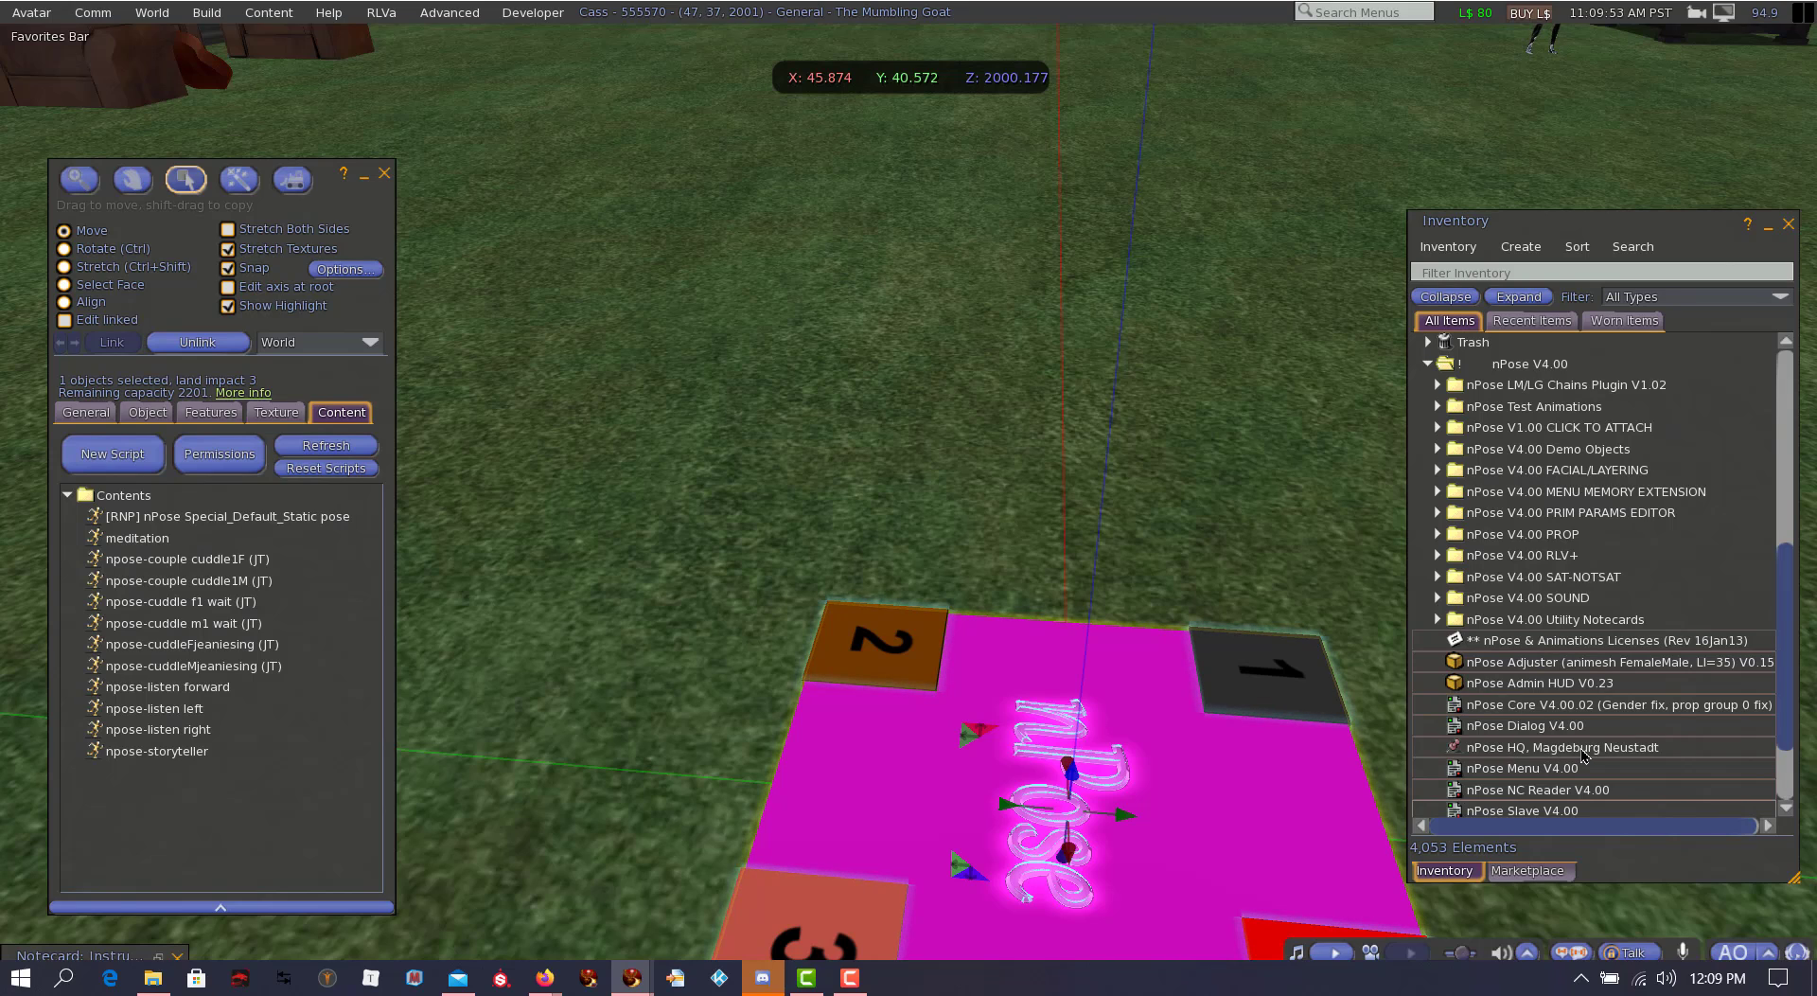
click(1530, 710)
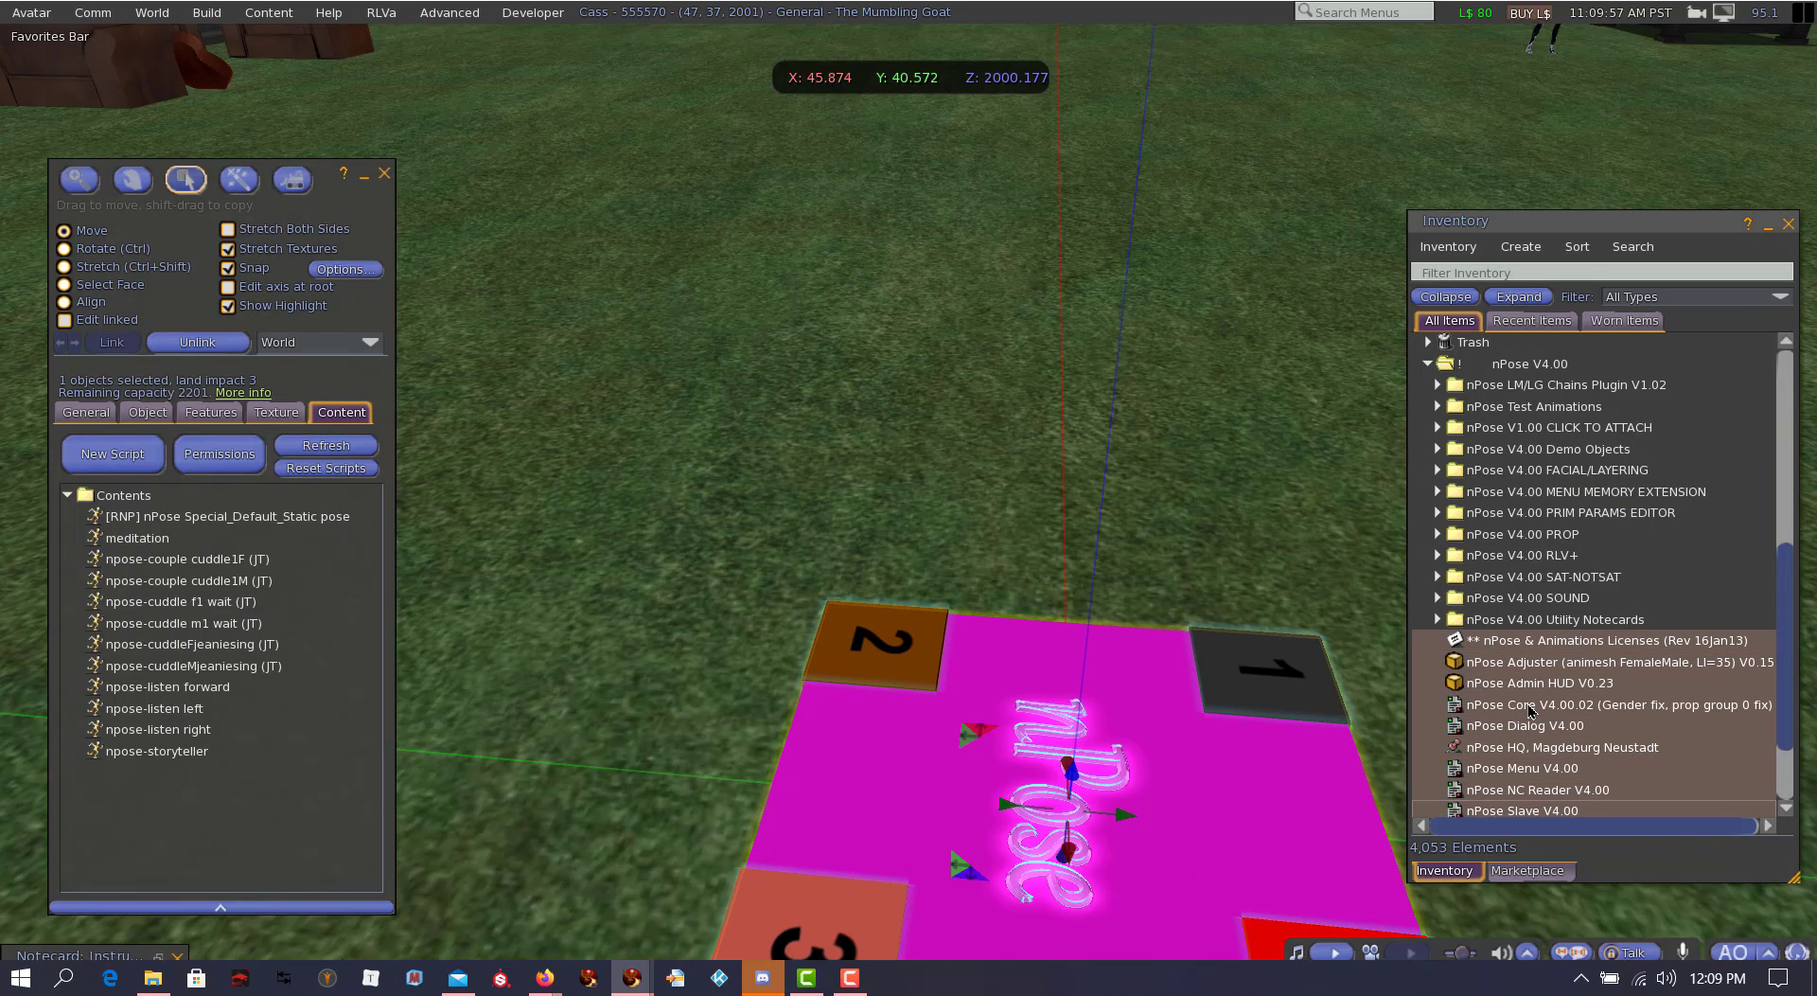
drag(1530, 711, 249, 751)
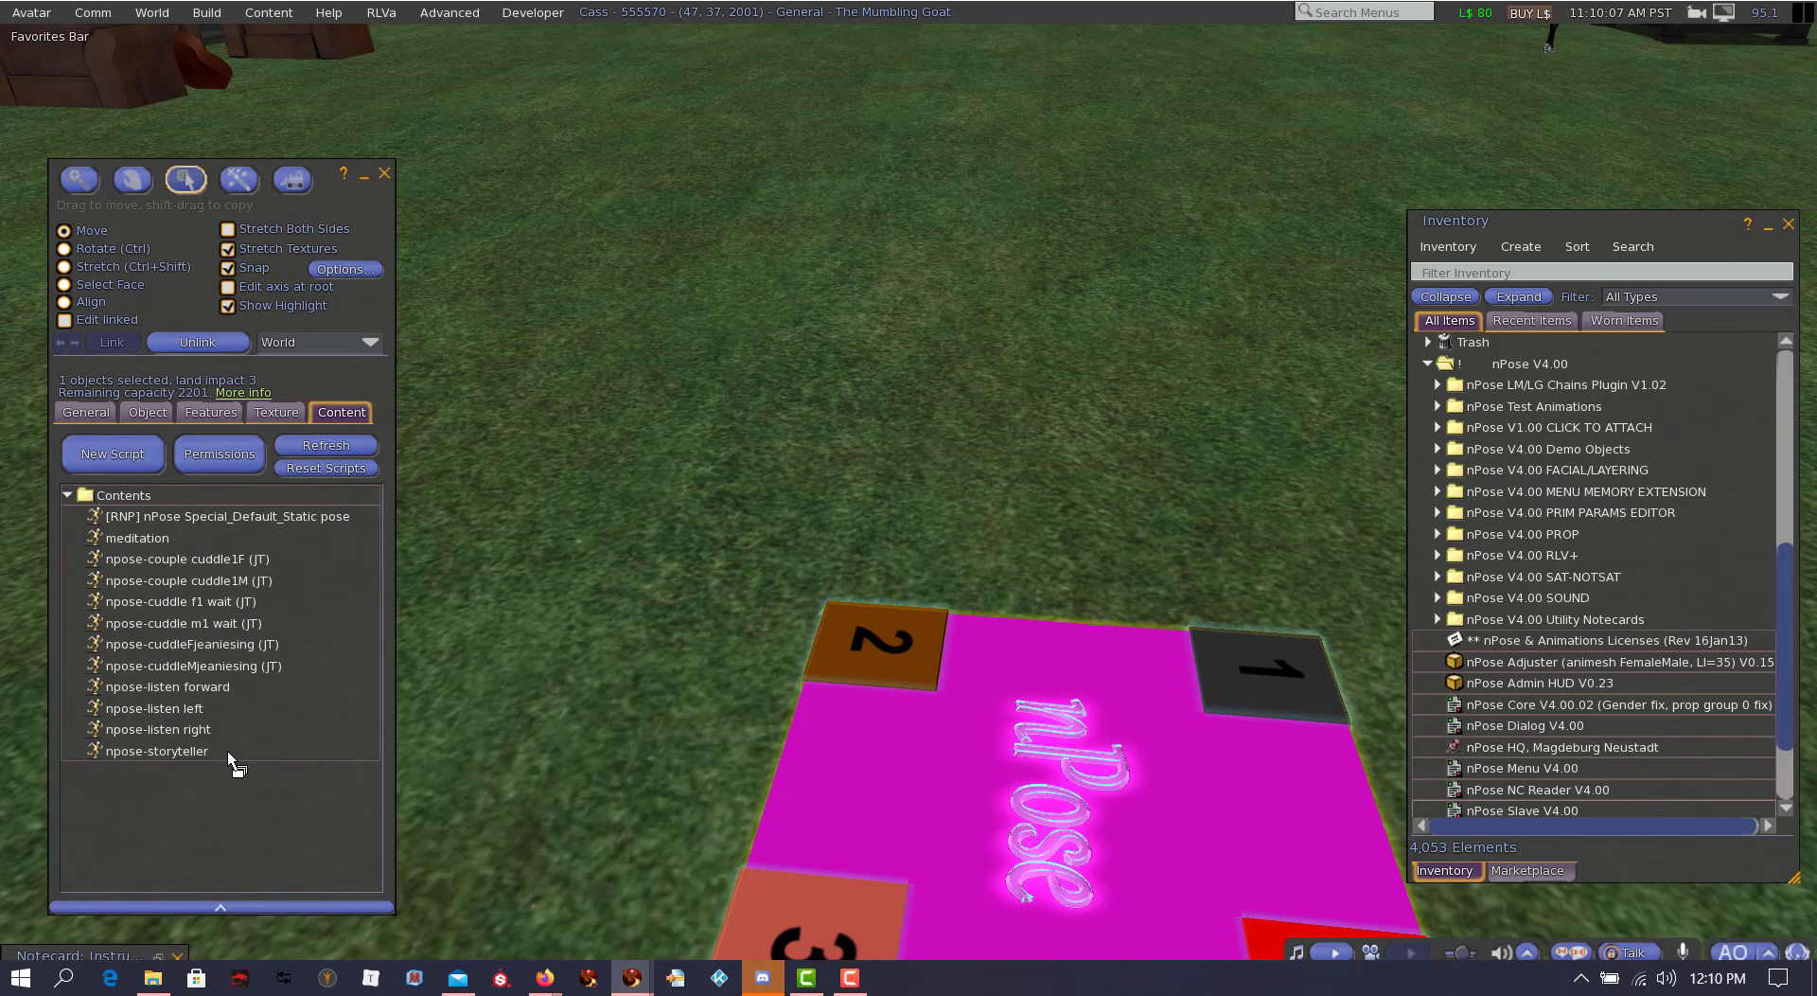
drag(227, 751, 228, 752)
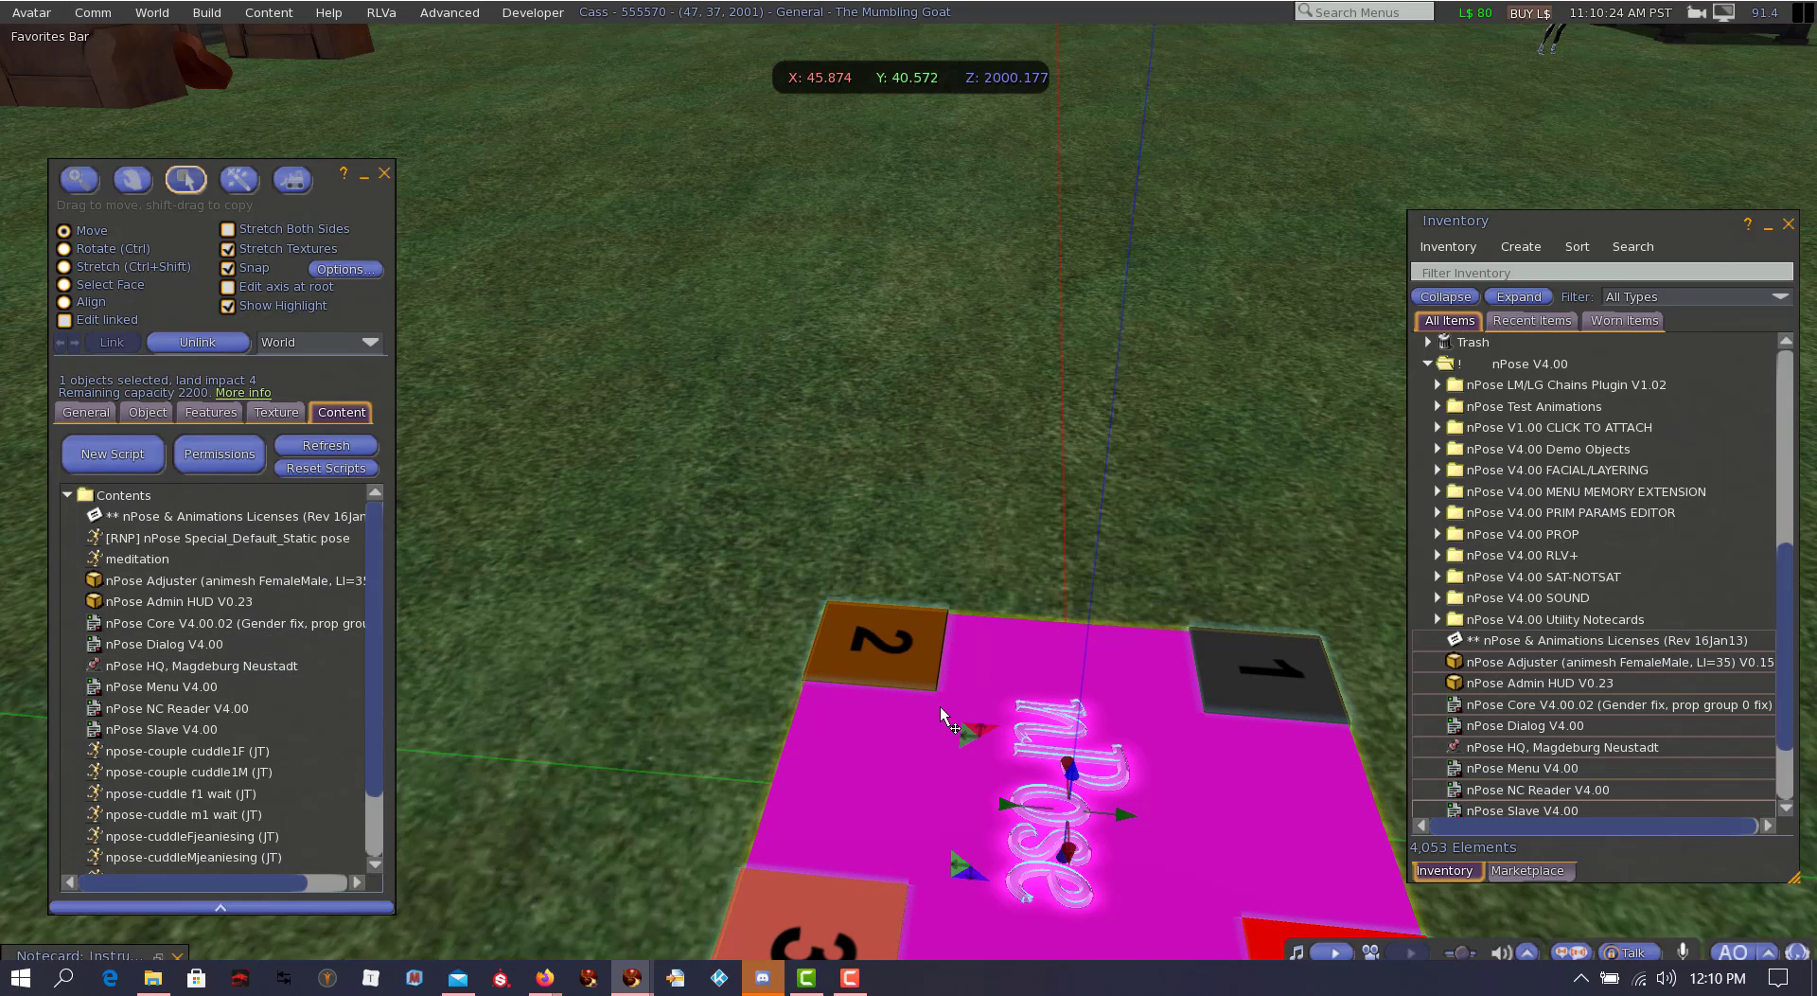
scroll(262, 695, down, 2)
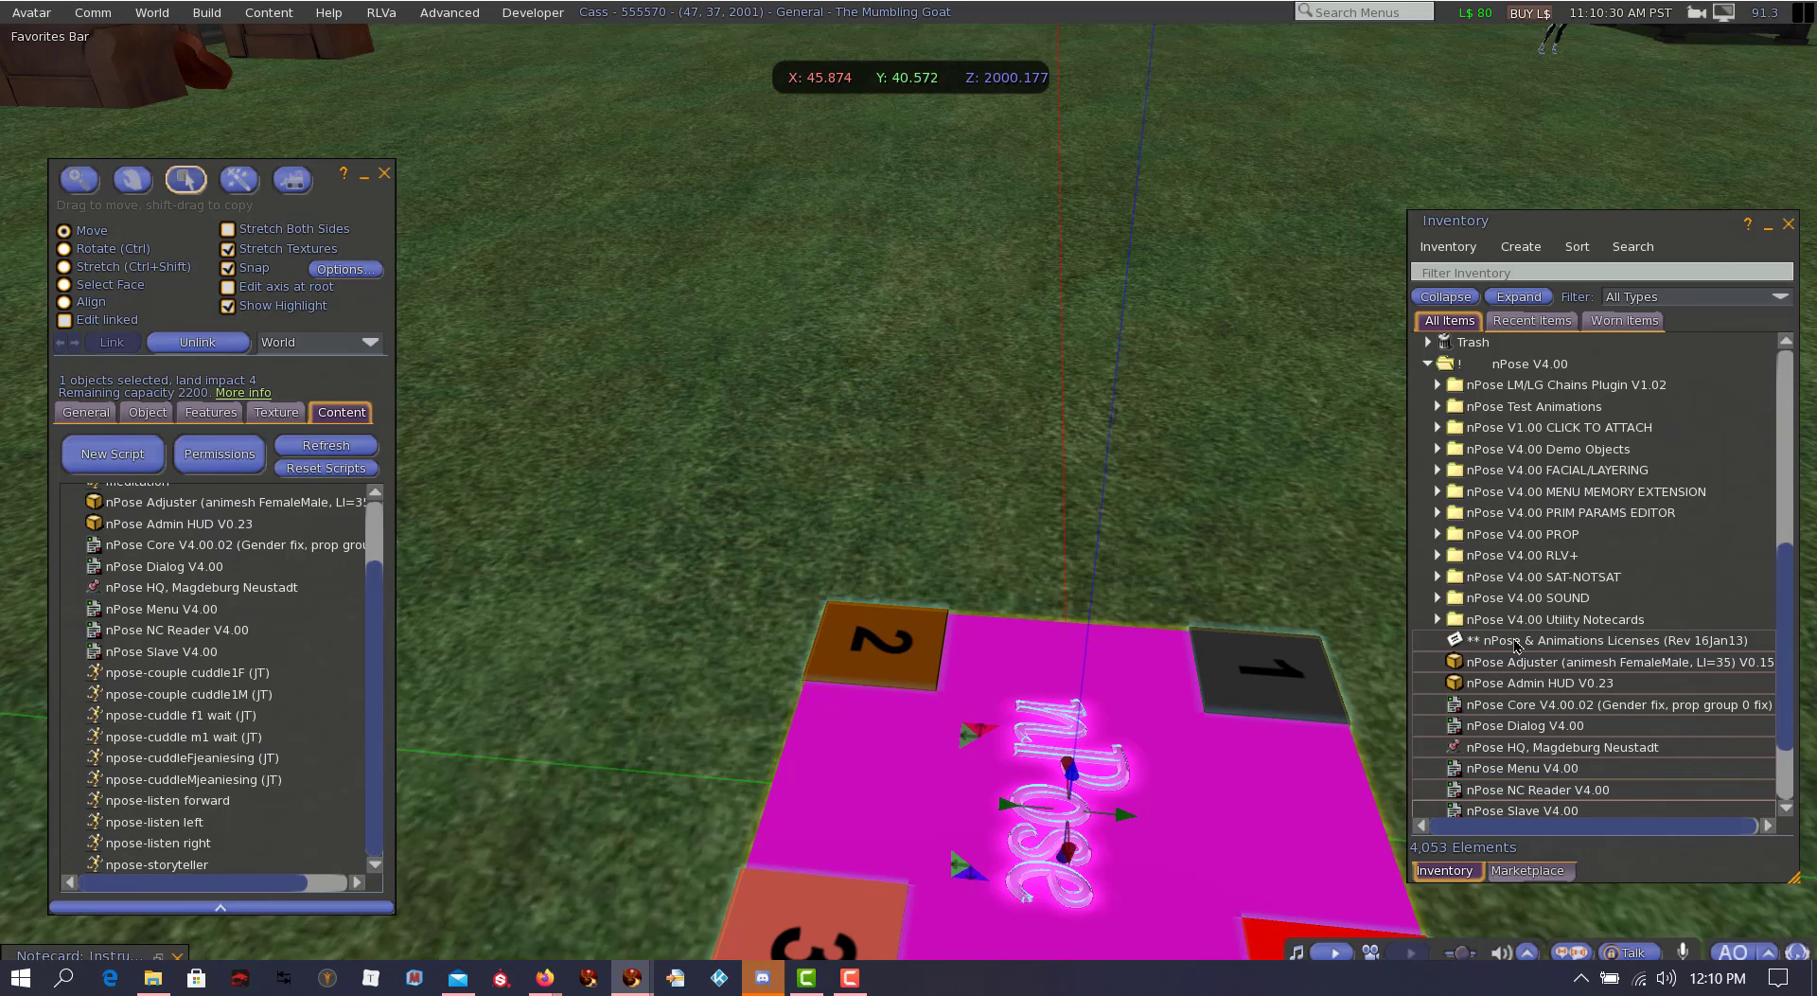
scroll(236, 697, up, 2)
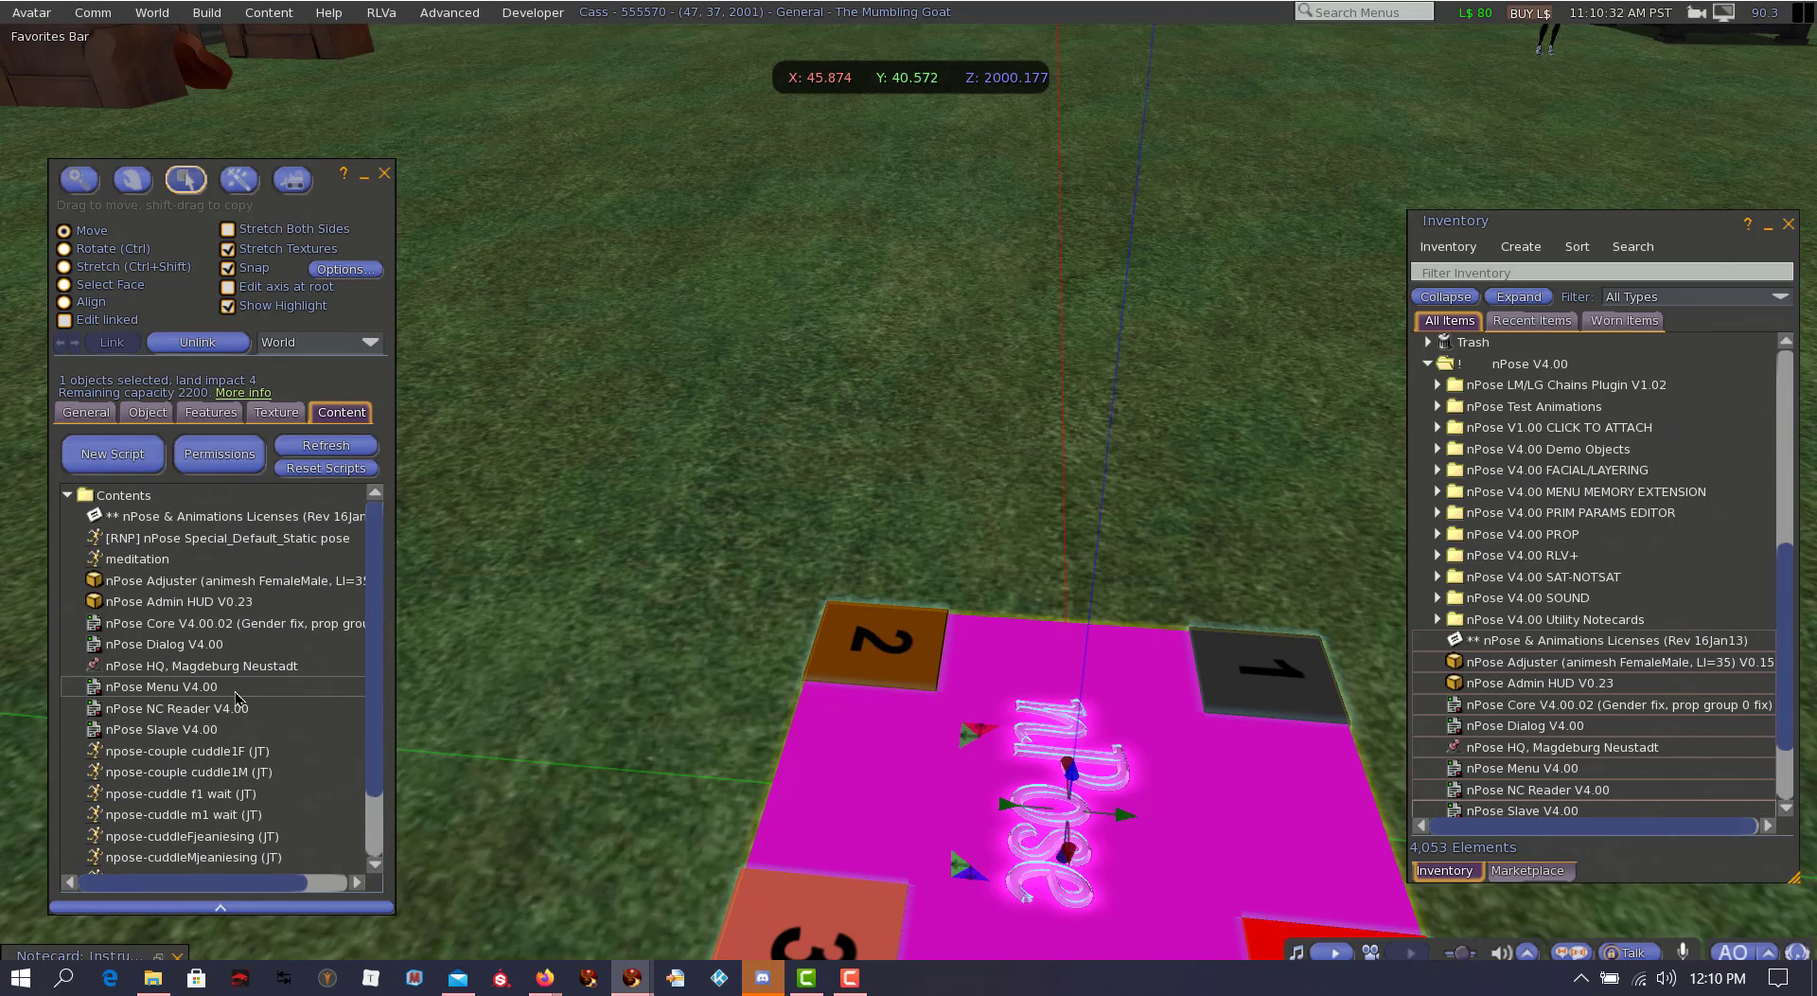
scroll(236, 697, down, 2)
scroll(1104, 554, down, 6)
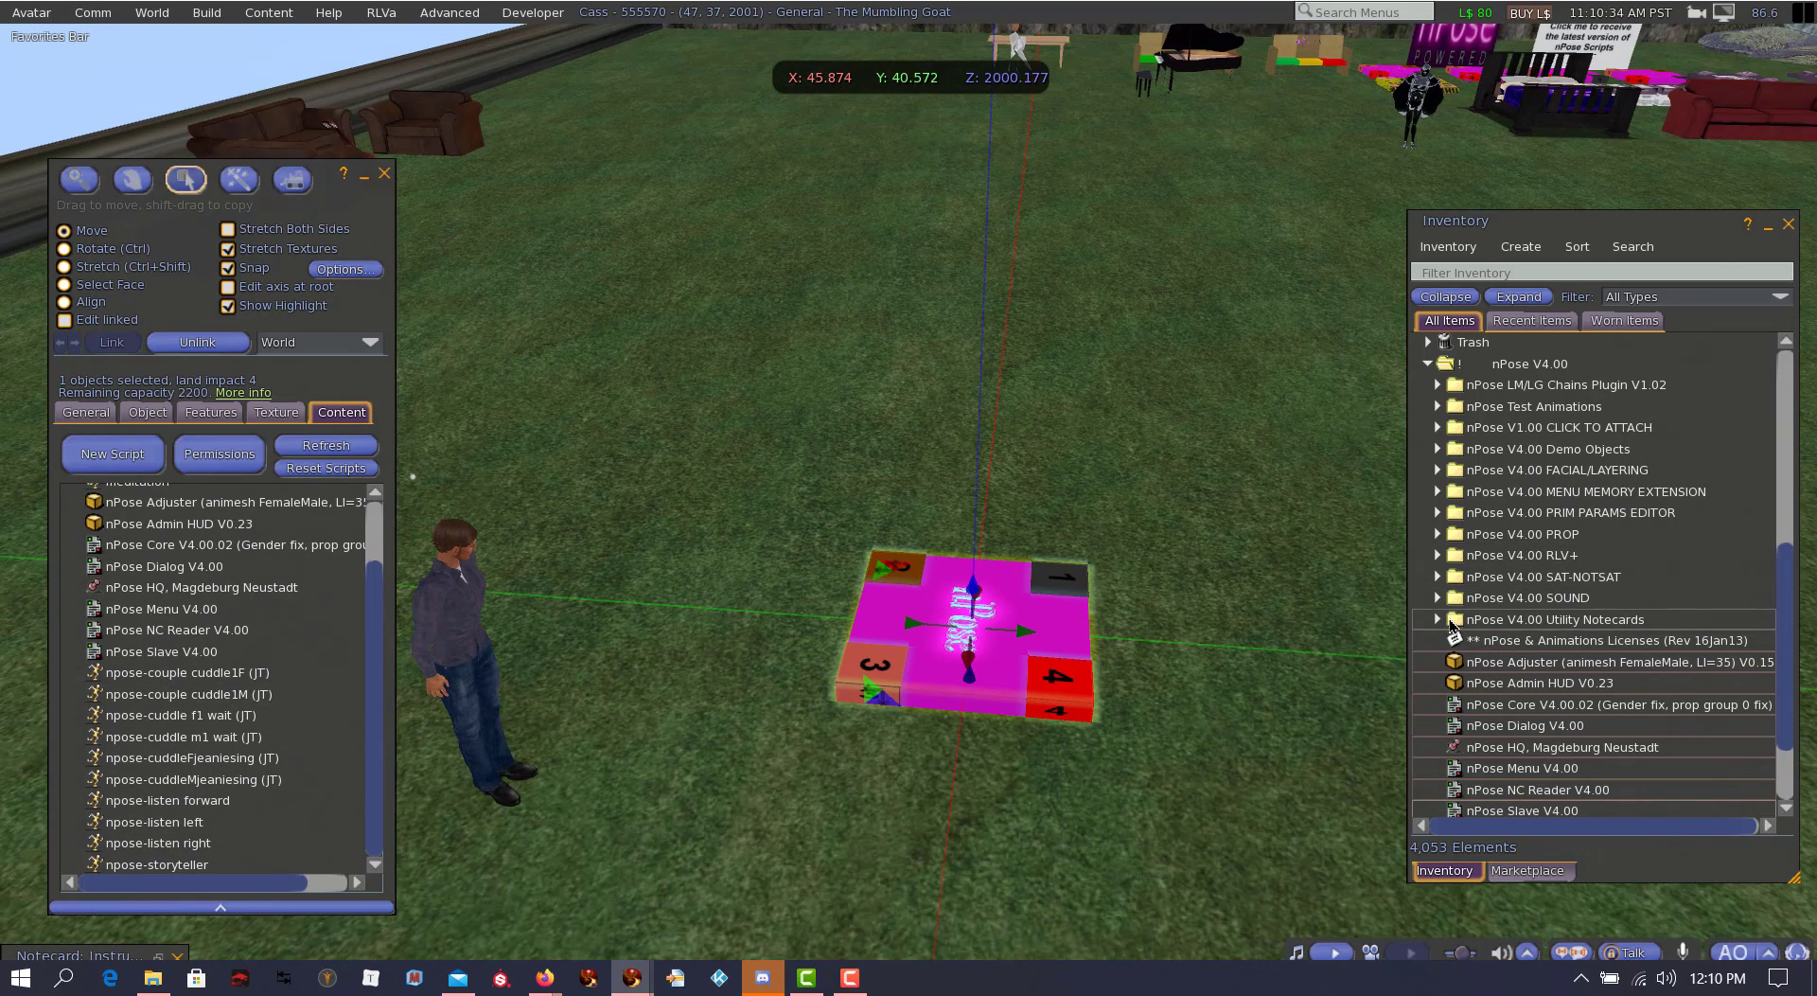
Step: Add .init, SET:DEFAULTCARD and all SET:Utilities notecards, excluding the boxed object, to the nPose Blank's contents and collapse the Utility Notecards folder
click(1440, 620)
scroll(1200, 604, up, 4)
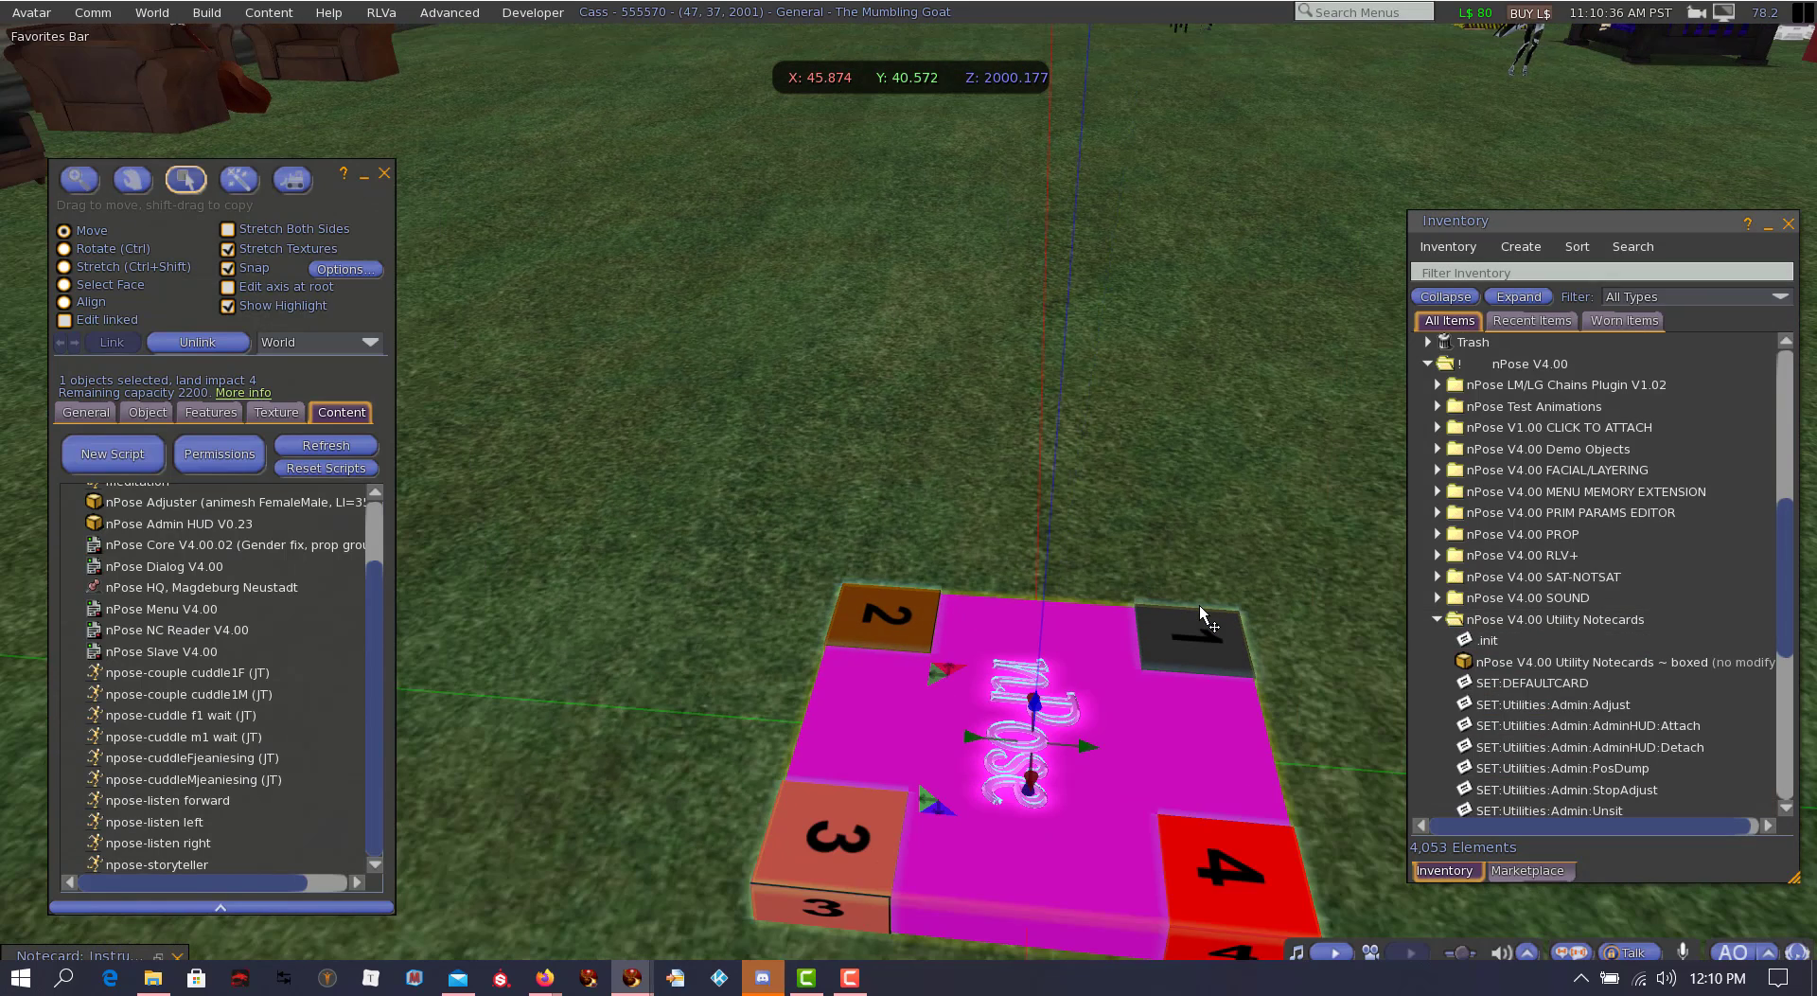
click(1489, 642)
ctrl+click(1525, 685)
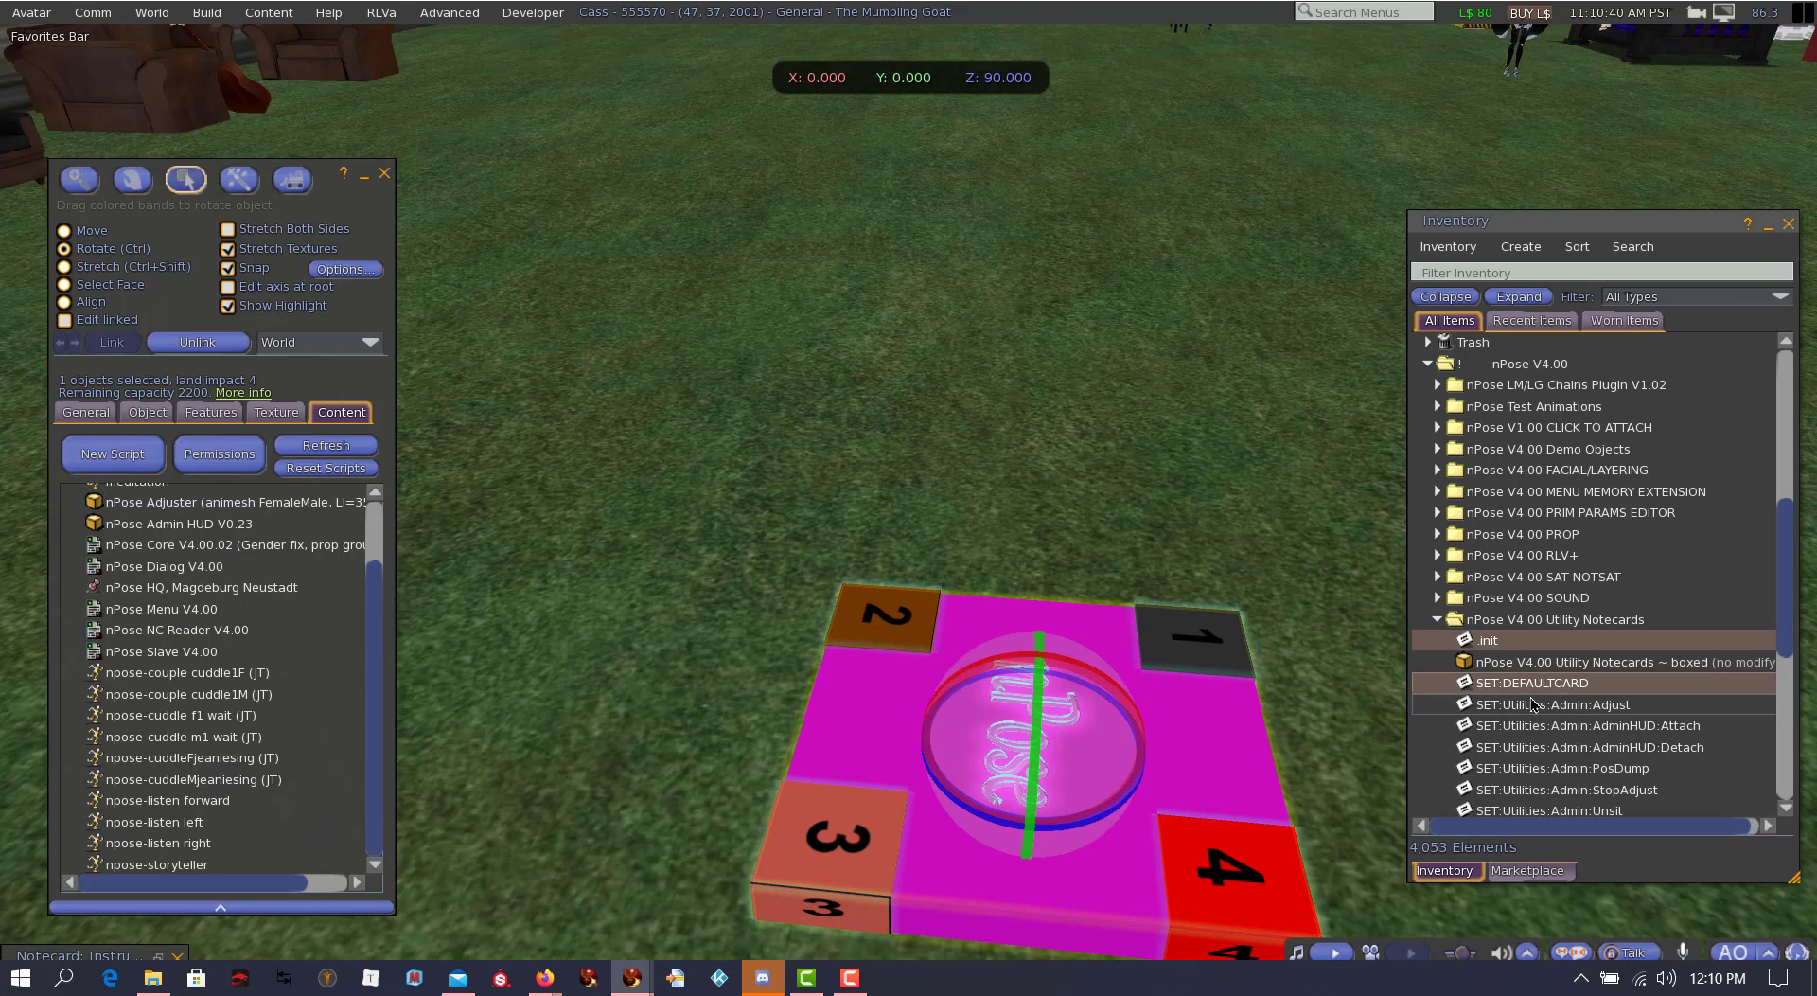
scroll(1535, 736, down, 1)
scroll(1535, 736, down, 4)
shift+click(1542, 692)
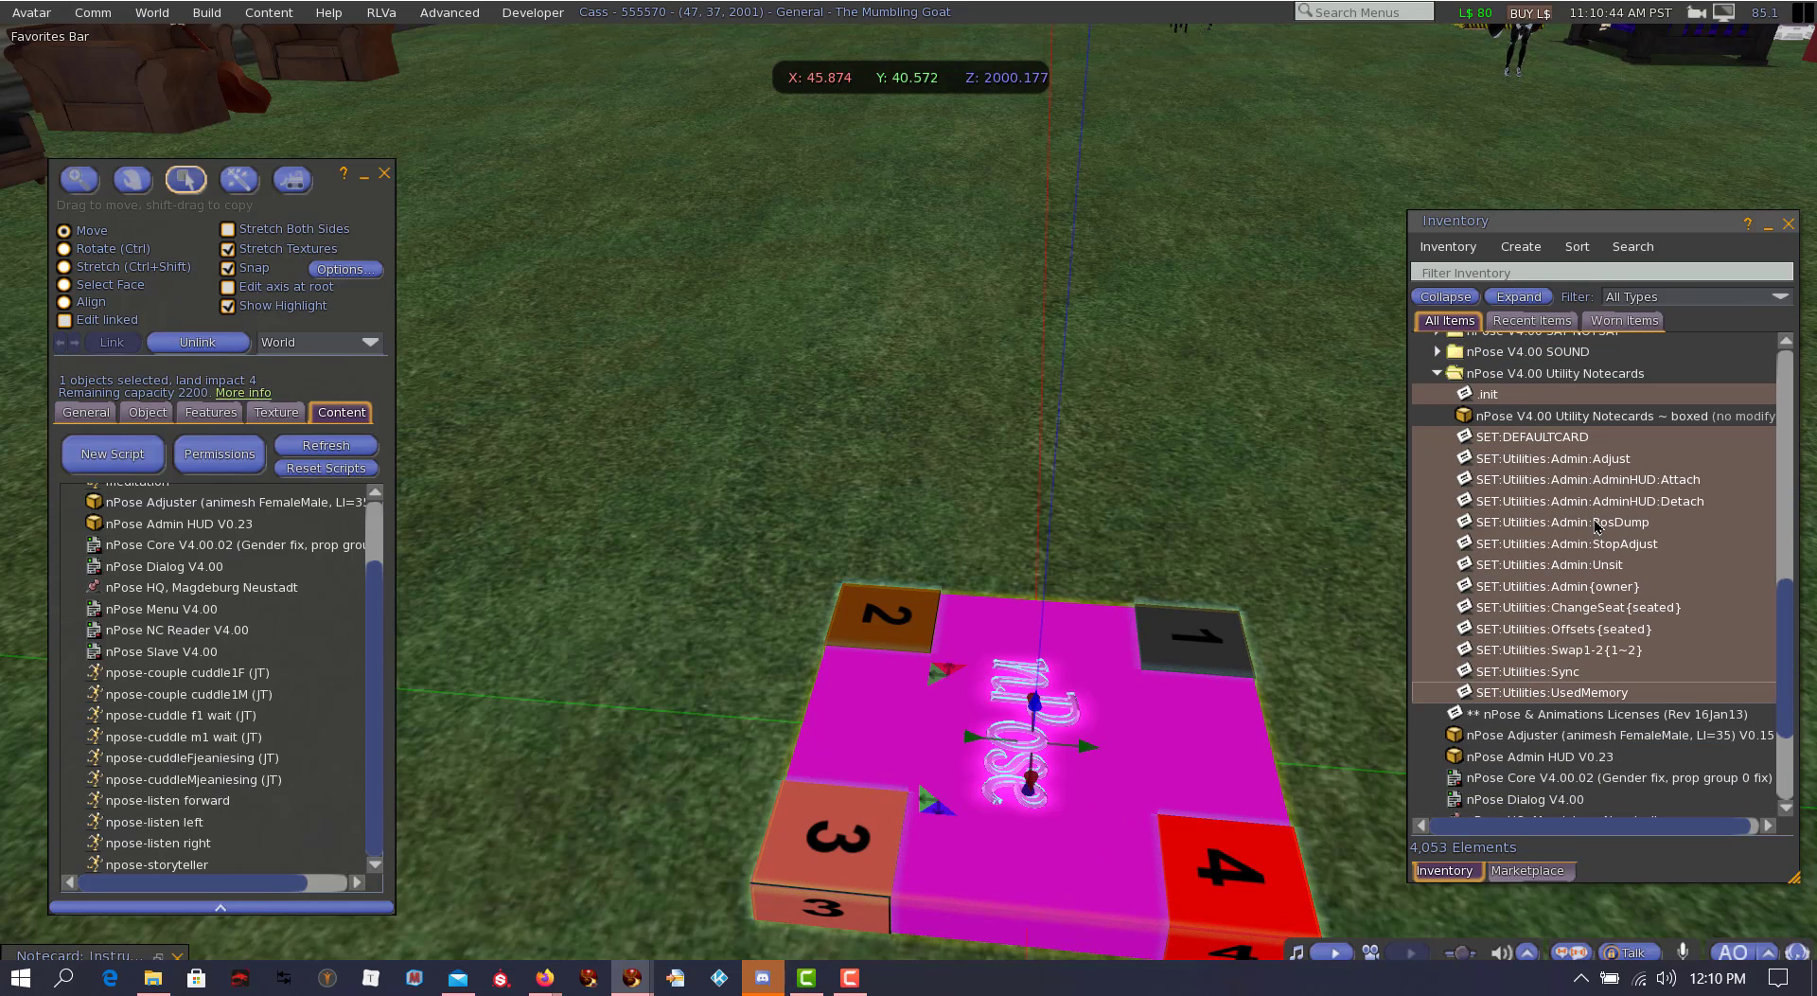
drag(1595, 526, 203, 689)
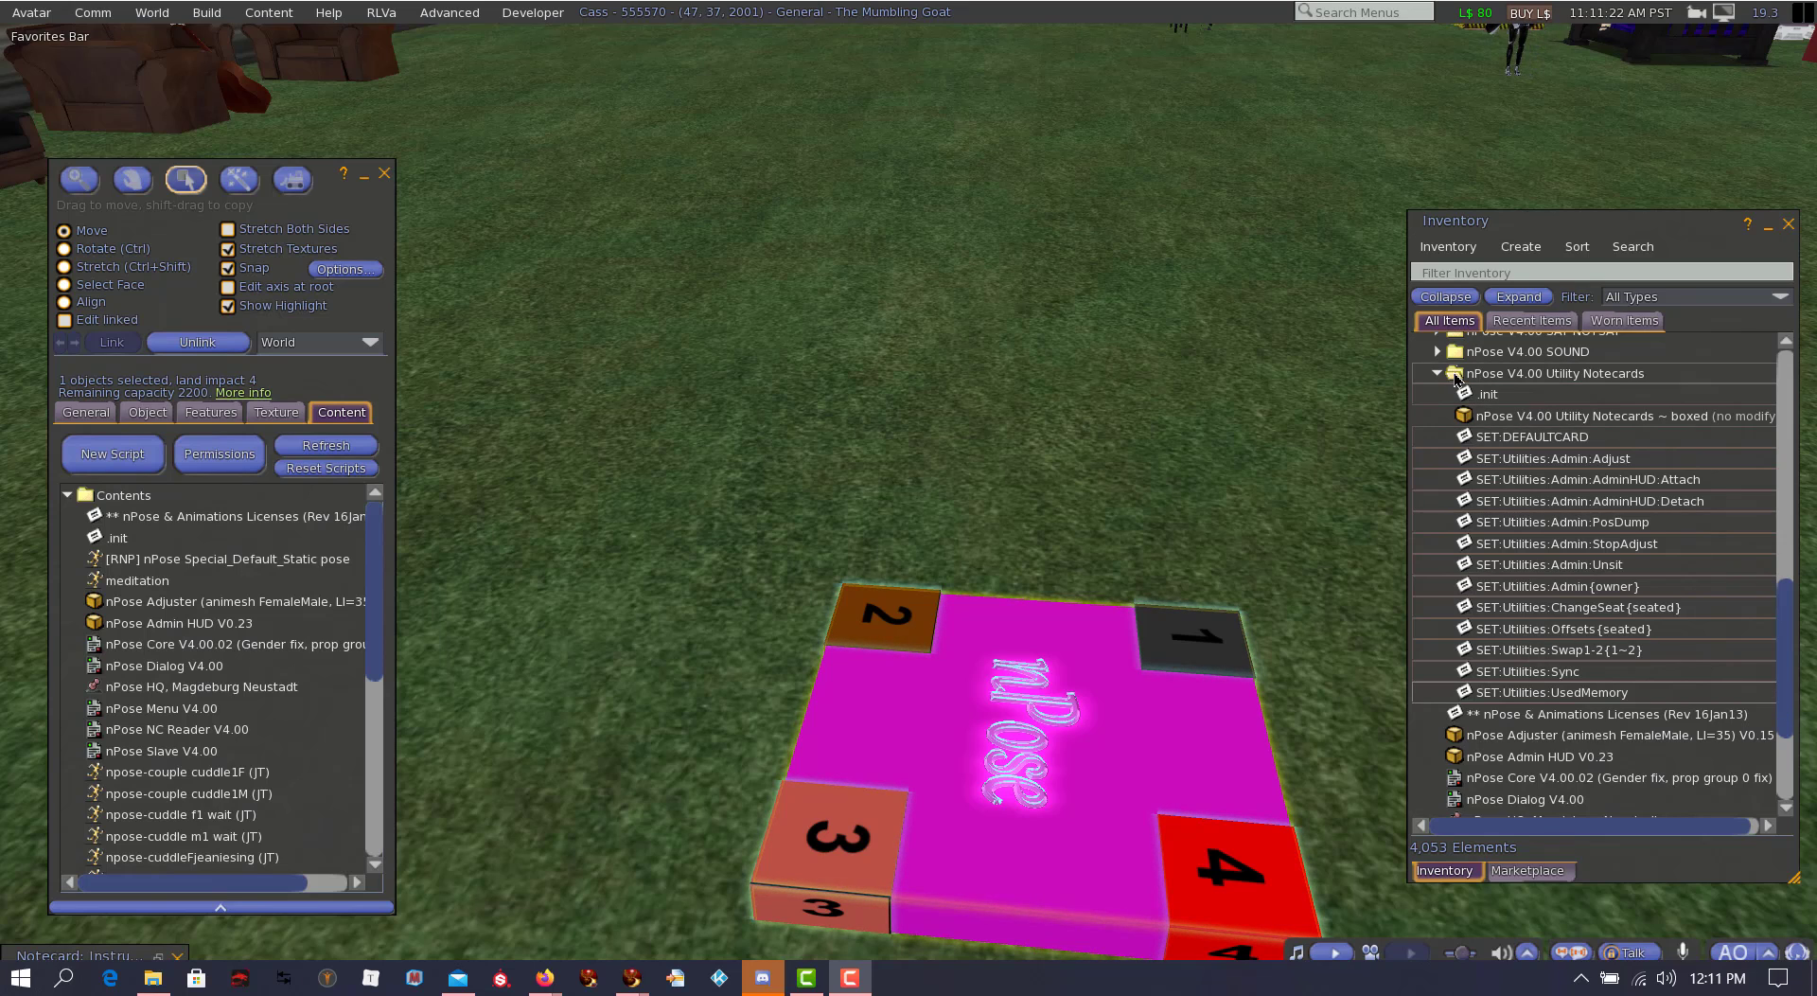
click(1438, 375)
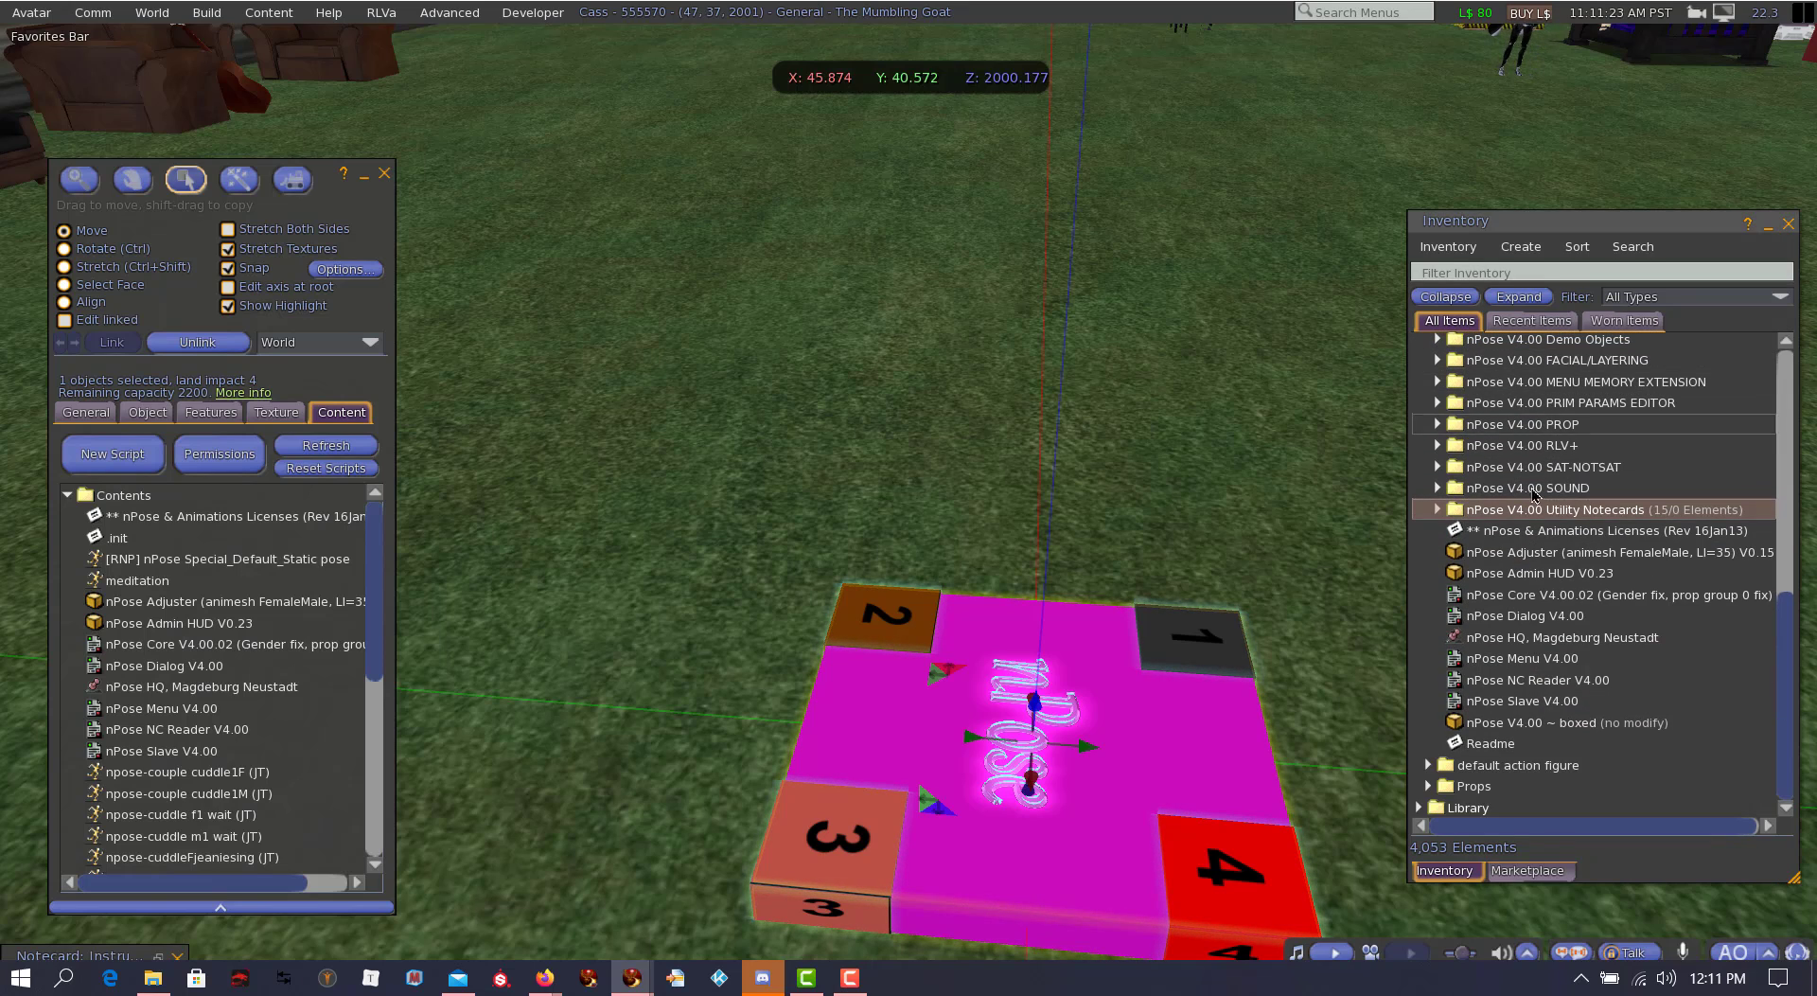
click(1535, 598)
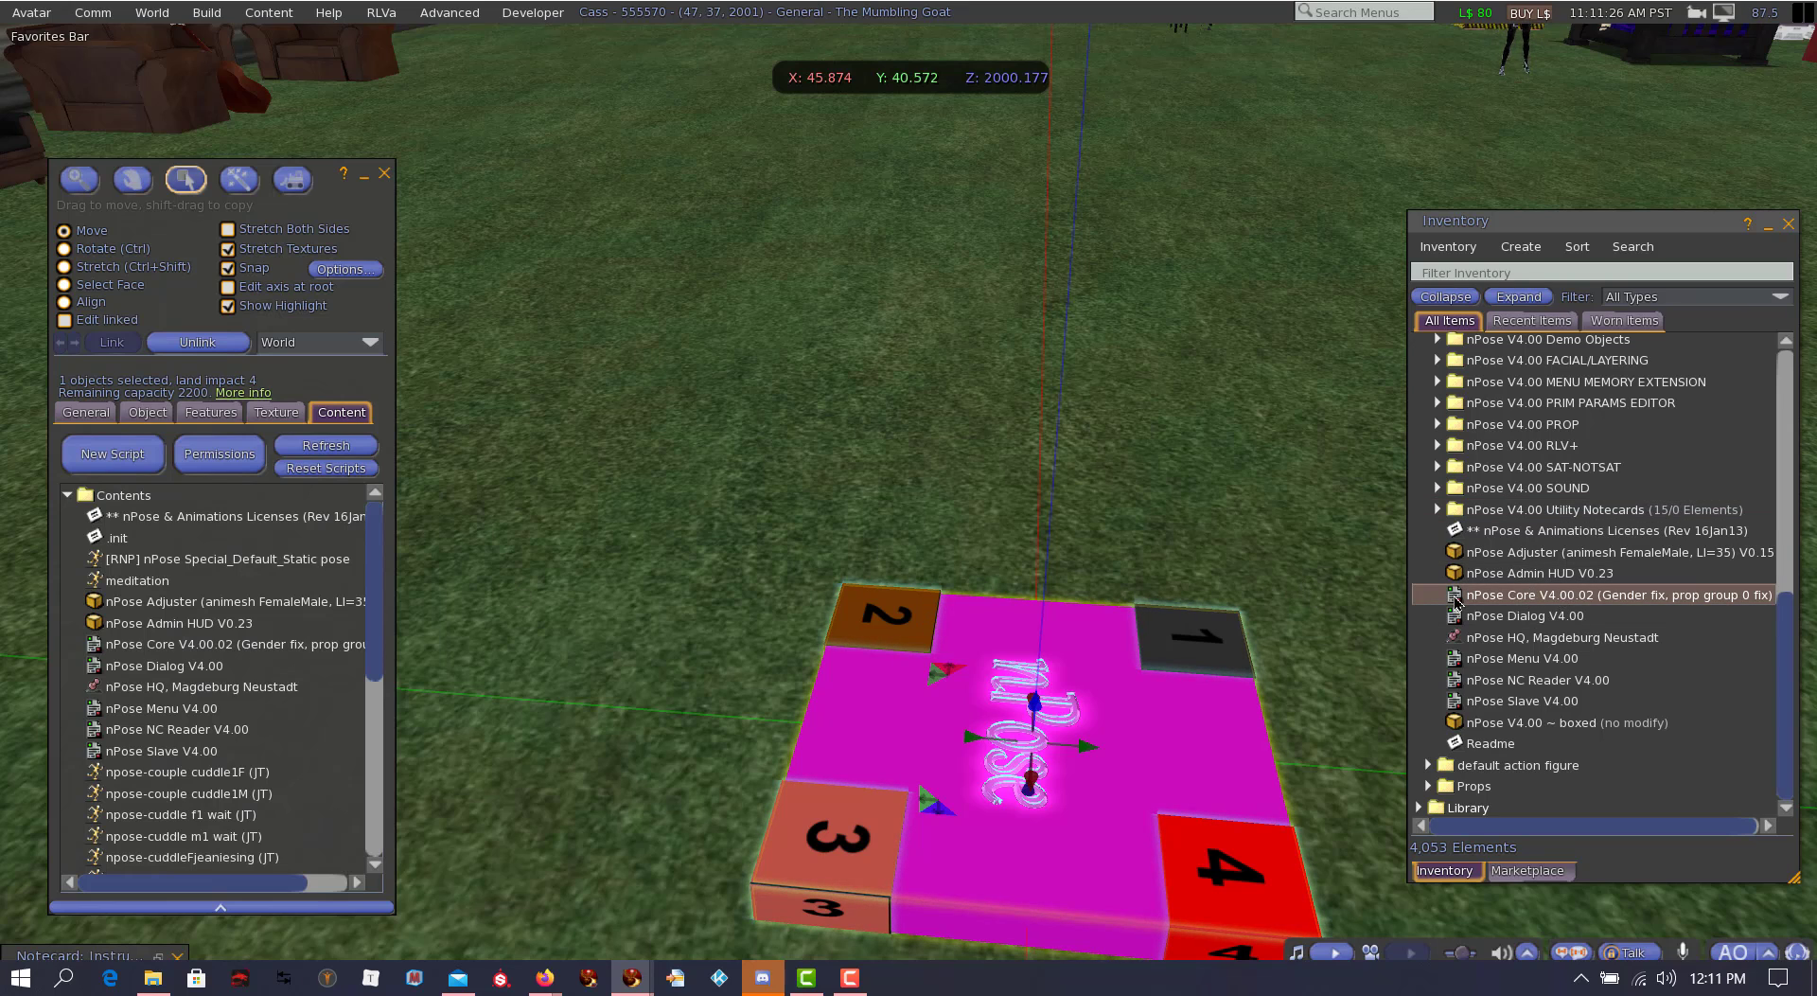
drag(1520, 599, 351, 620)
drag(1500, 619, 466, 636)
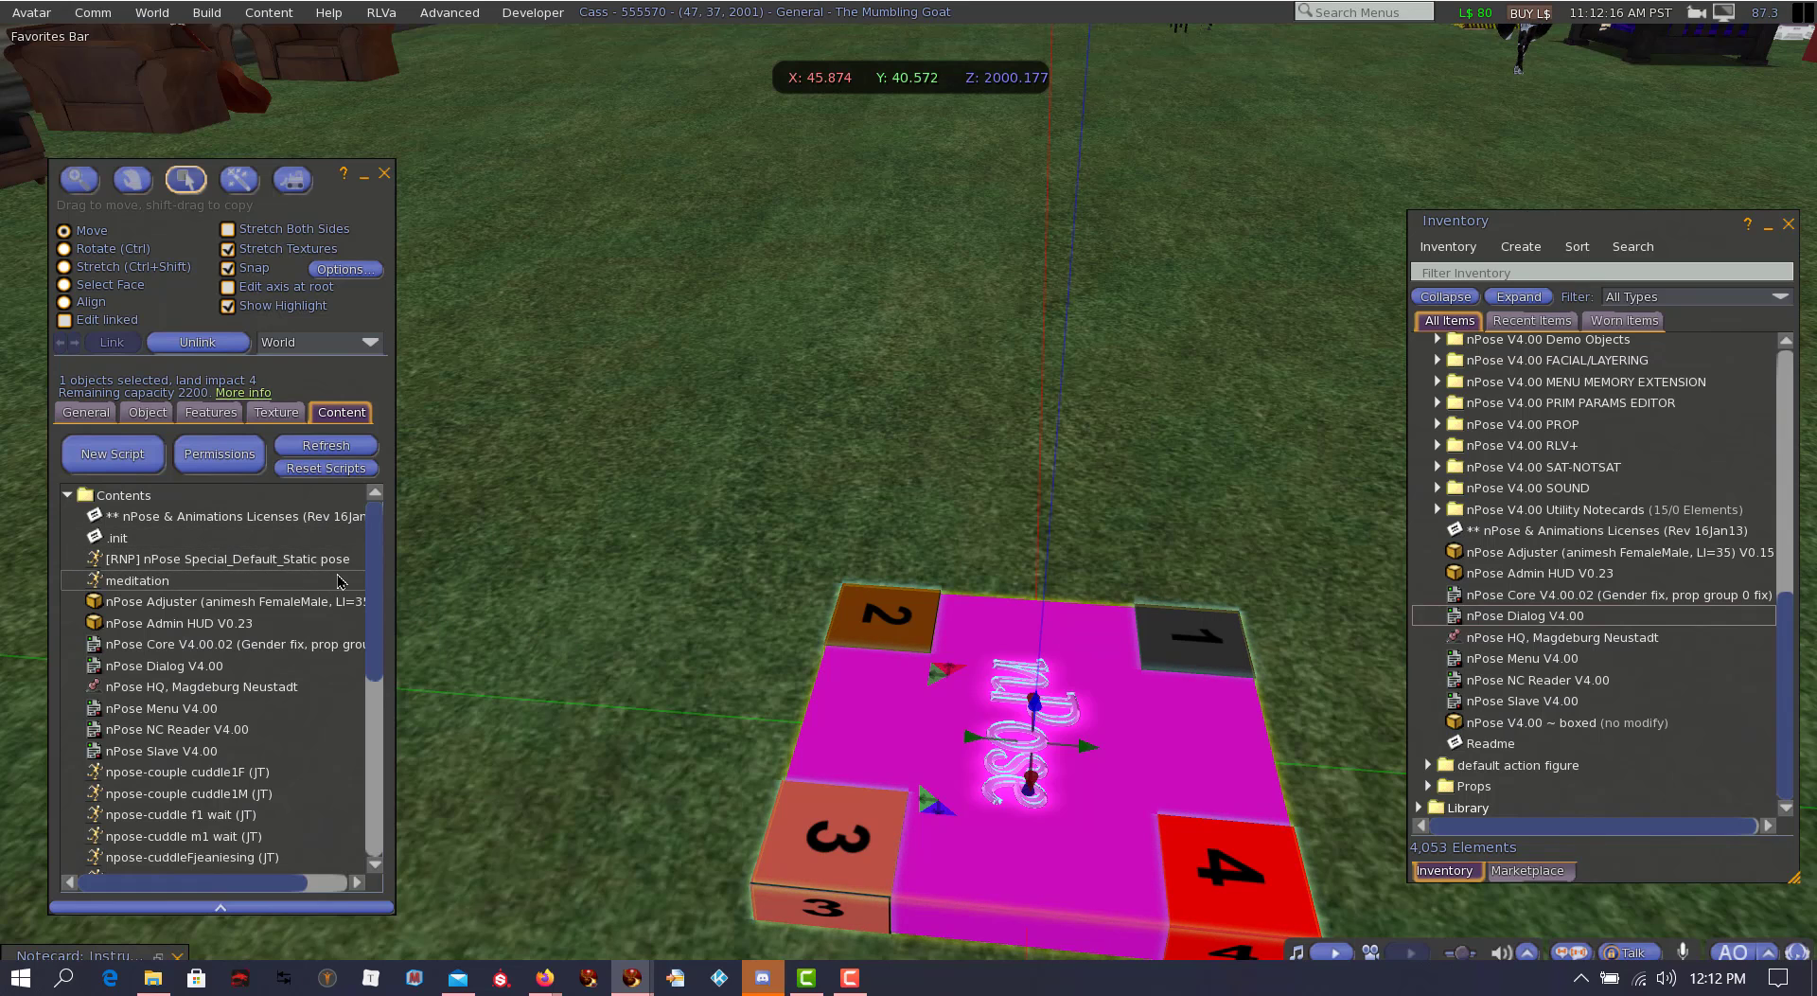
Step: Locate SET:DEFAULTCARD and the utility notecards in the contents, and touch the nPose Blank to view its Utilities options
drag(373, 580, 372, 759)
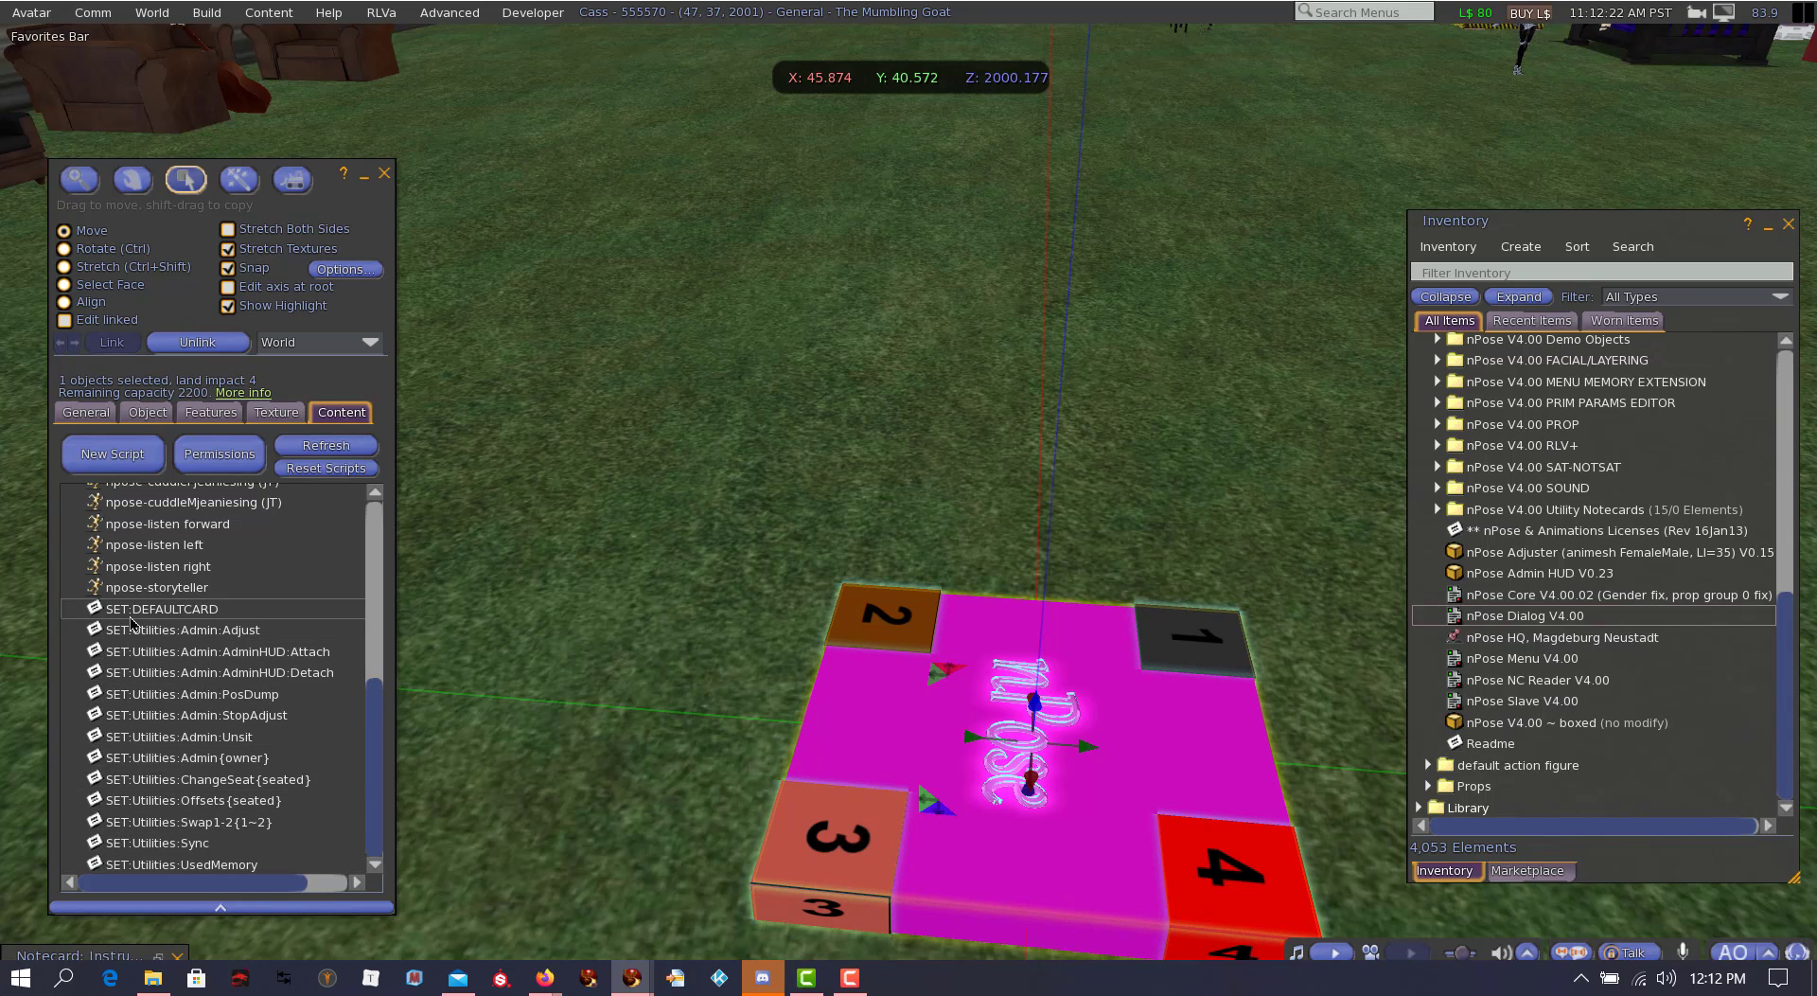
click(176, 614)
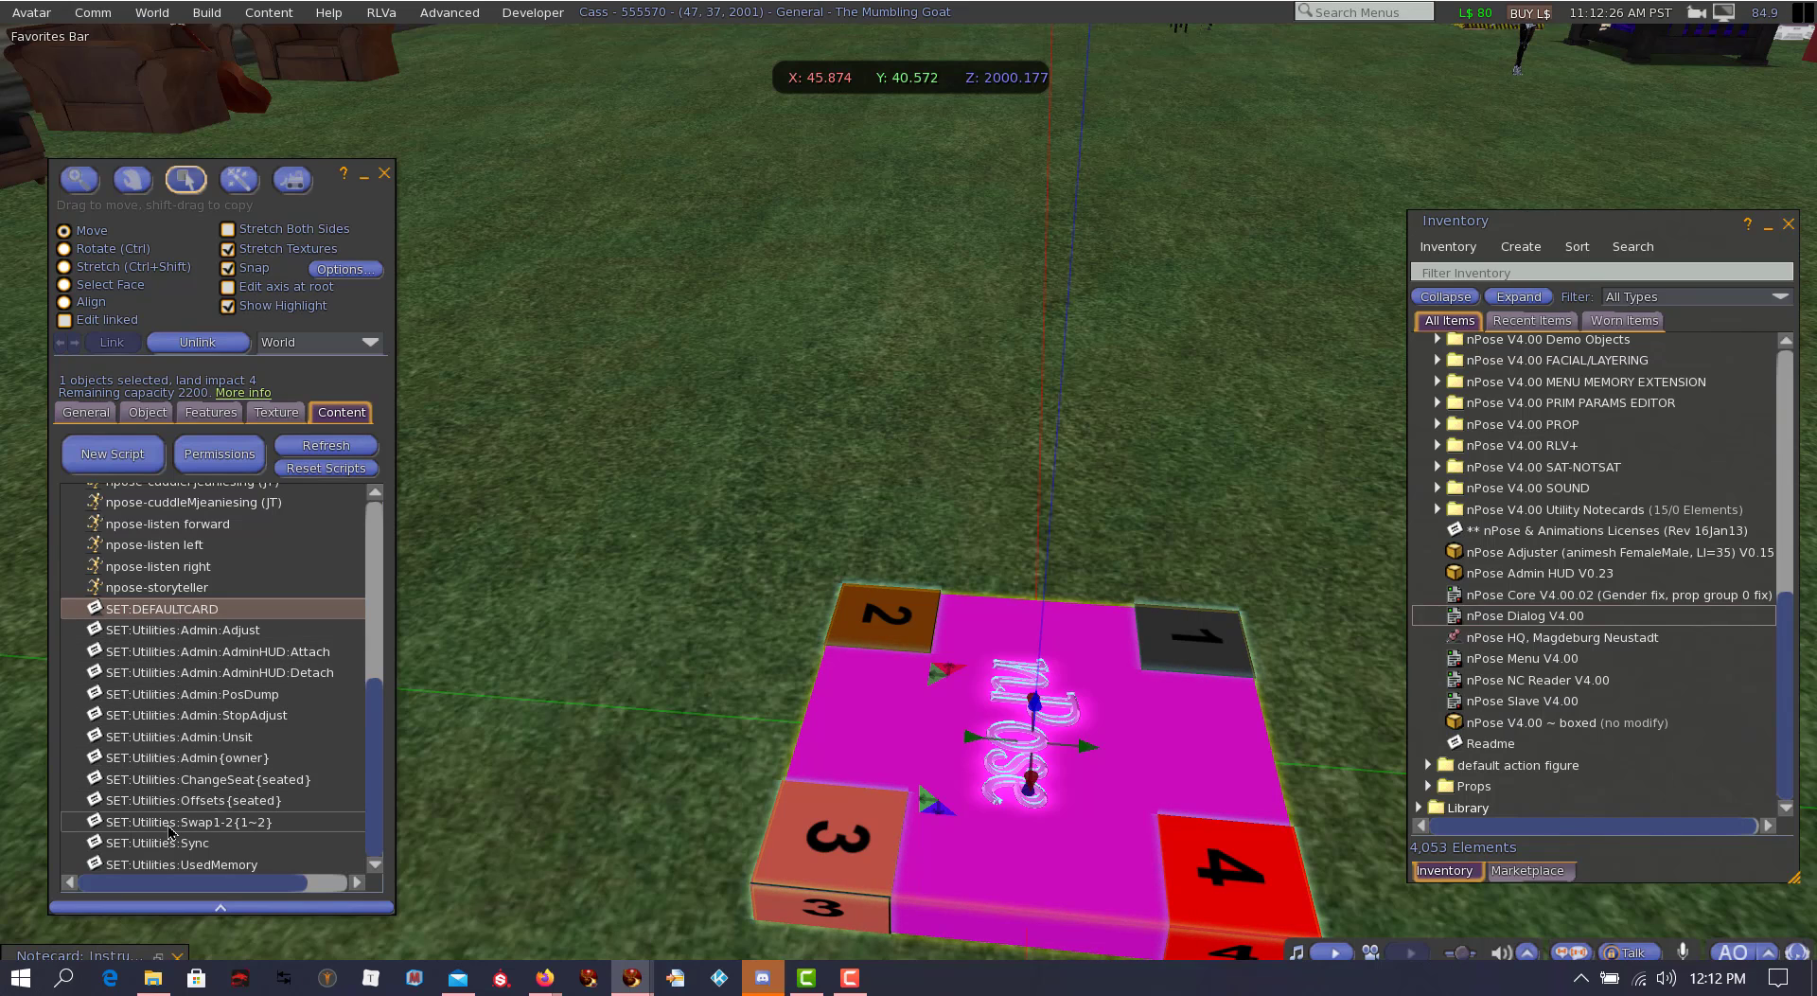
right_click(931, 713)
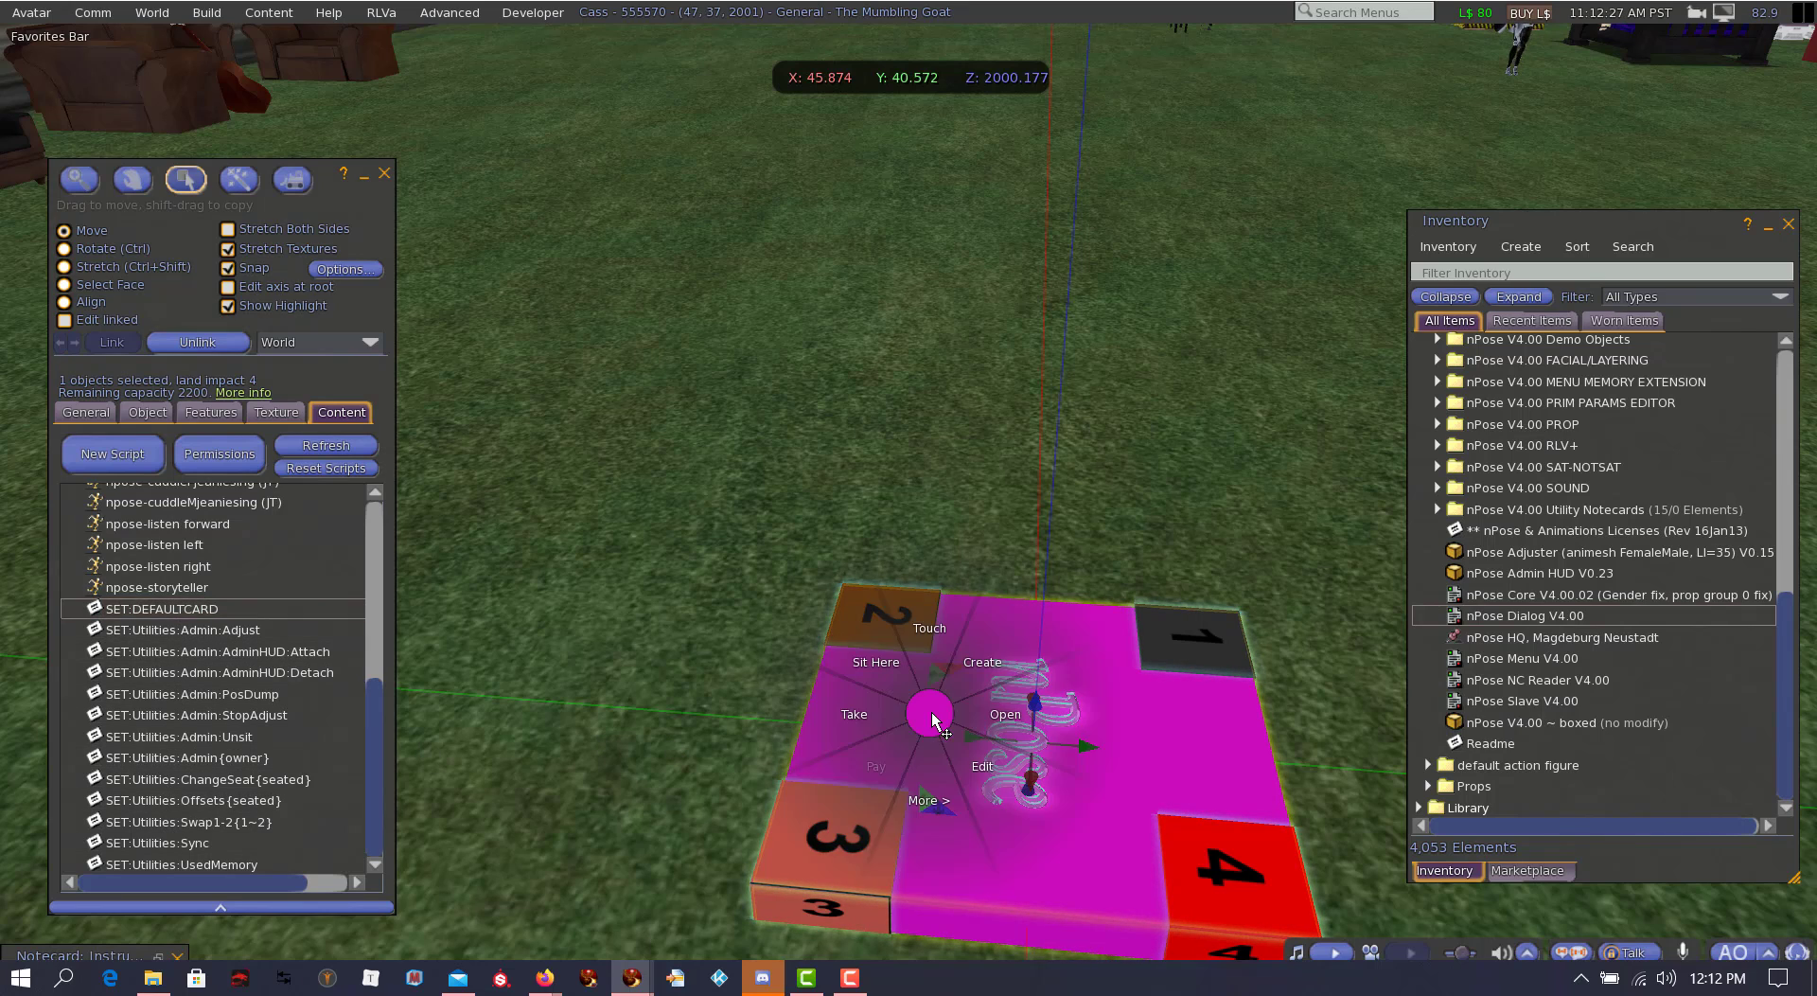
click(929, 629)
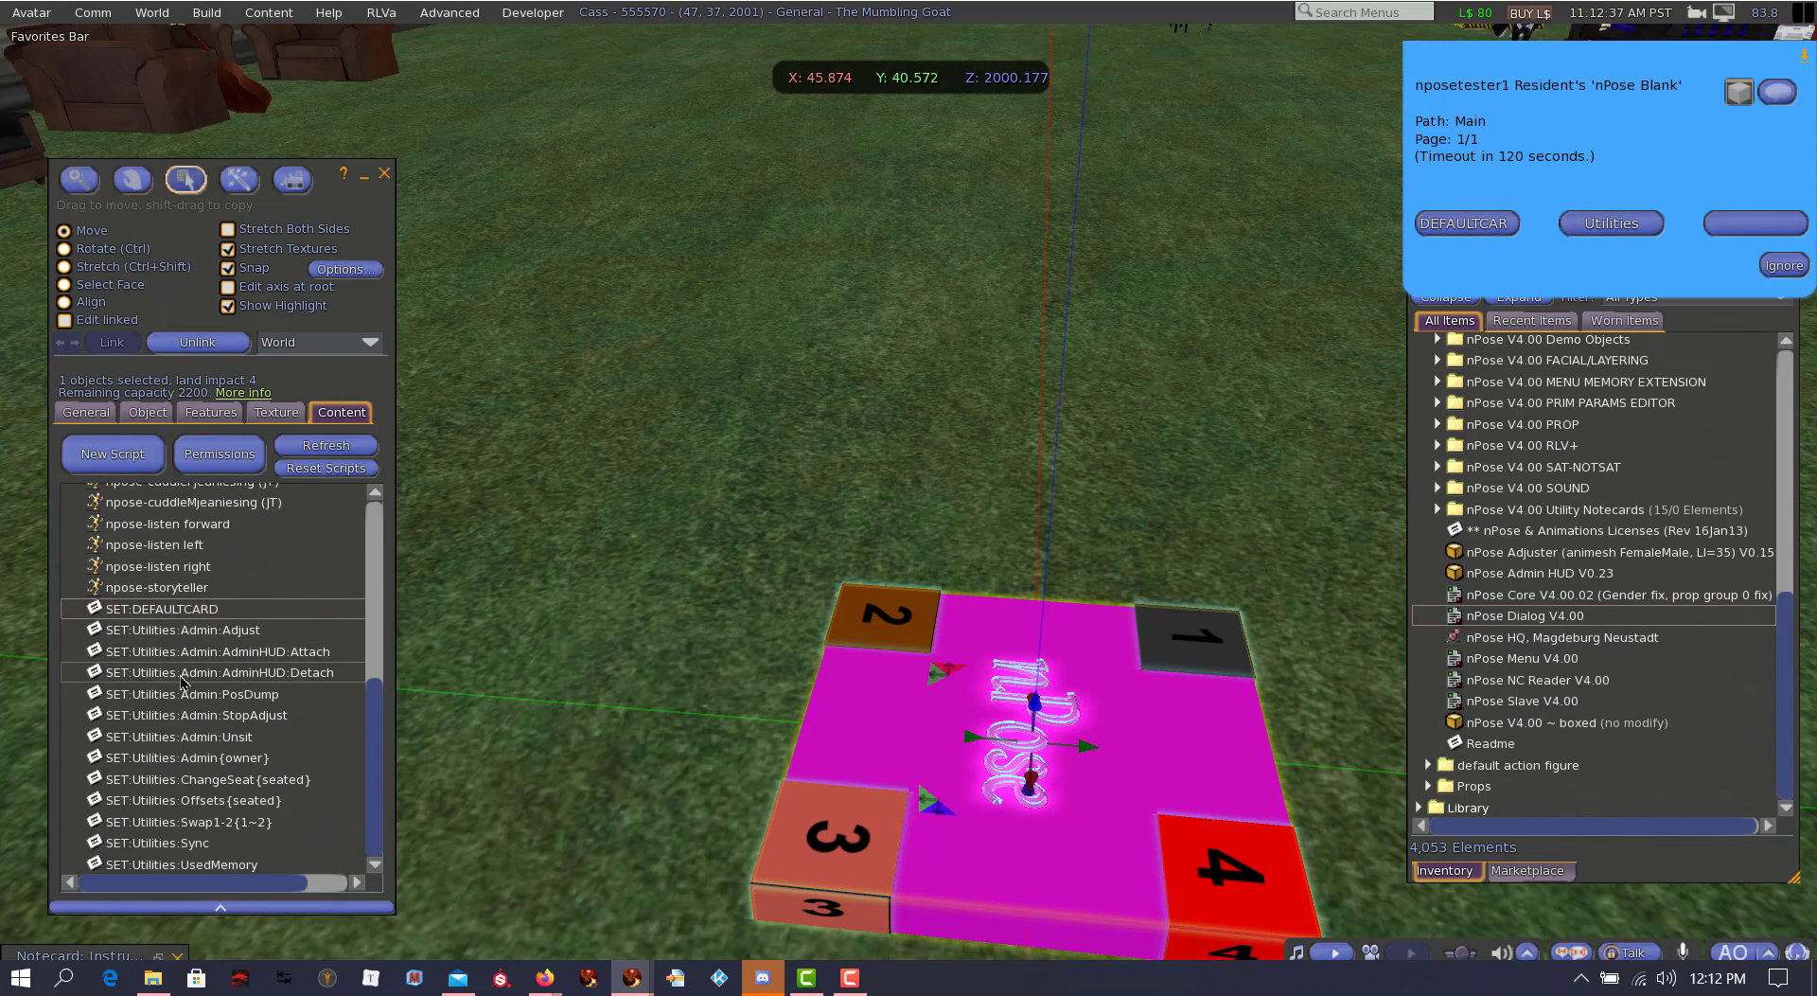
click(1609, 224)
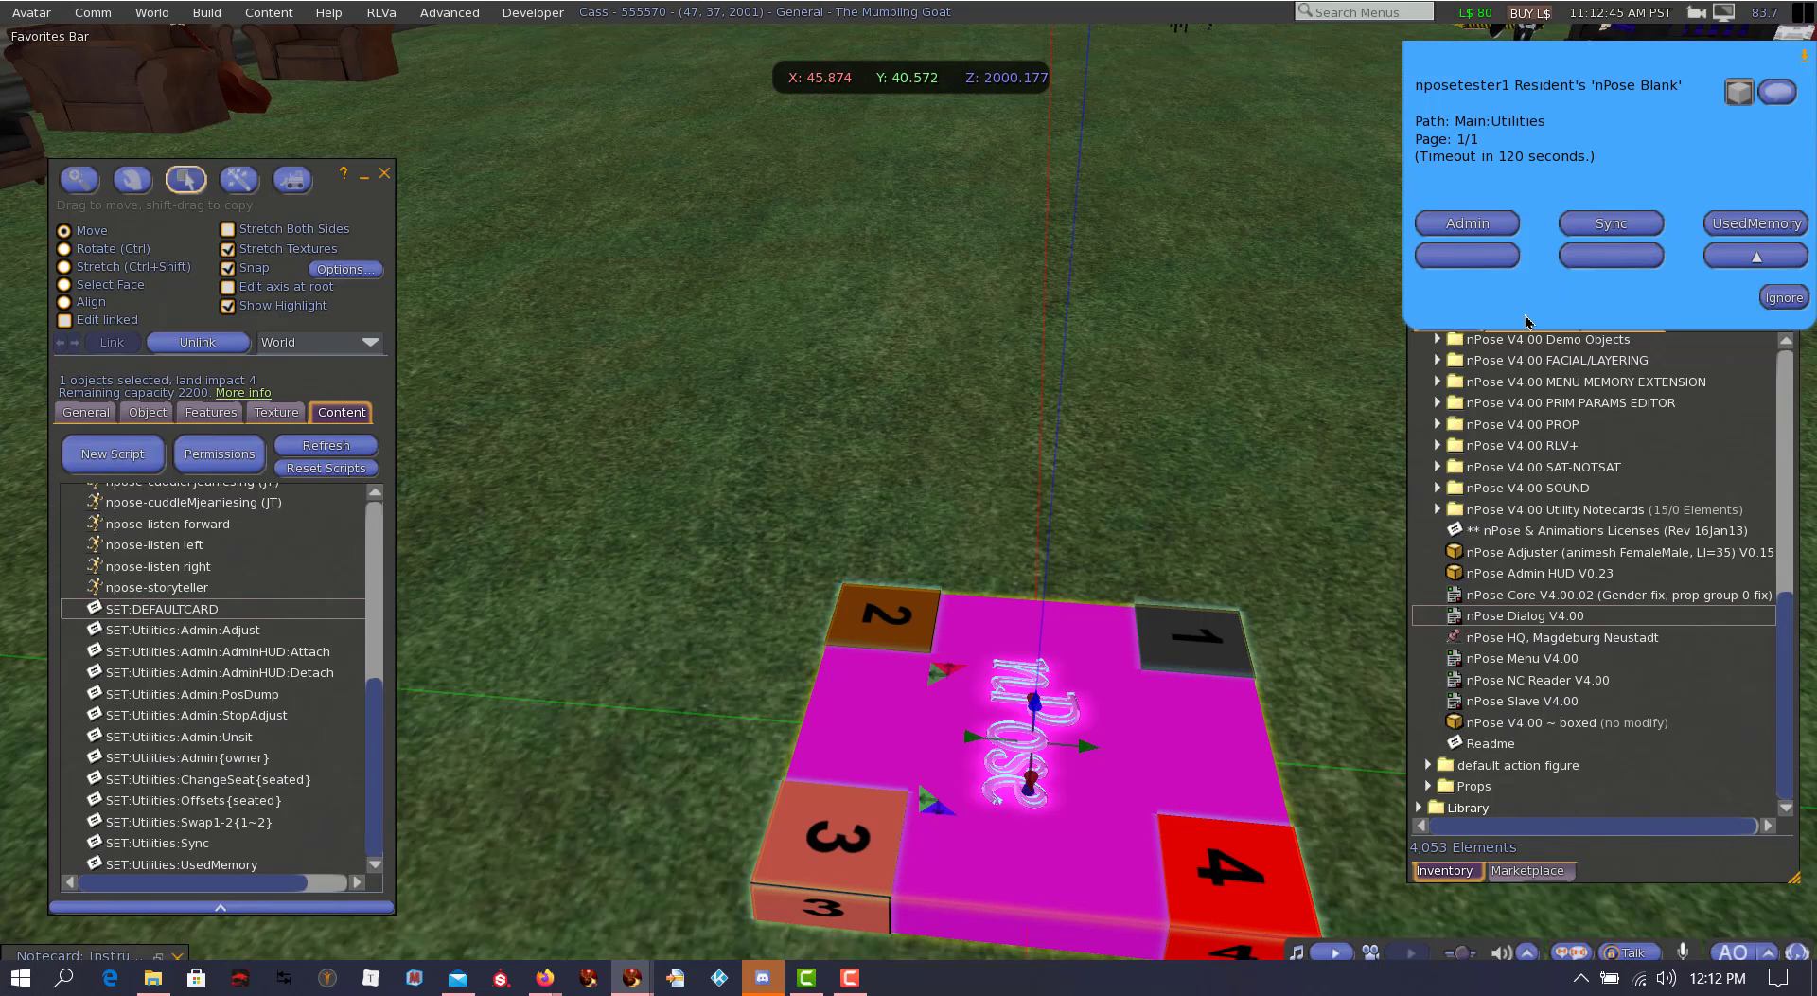
Step: Compare the Swap1-2, Offsets, ChangeSeat and Admin{owner} notecards with the Utilities options, and open the Admin options
click(227, 823)
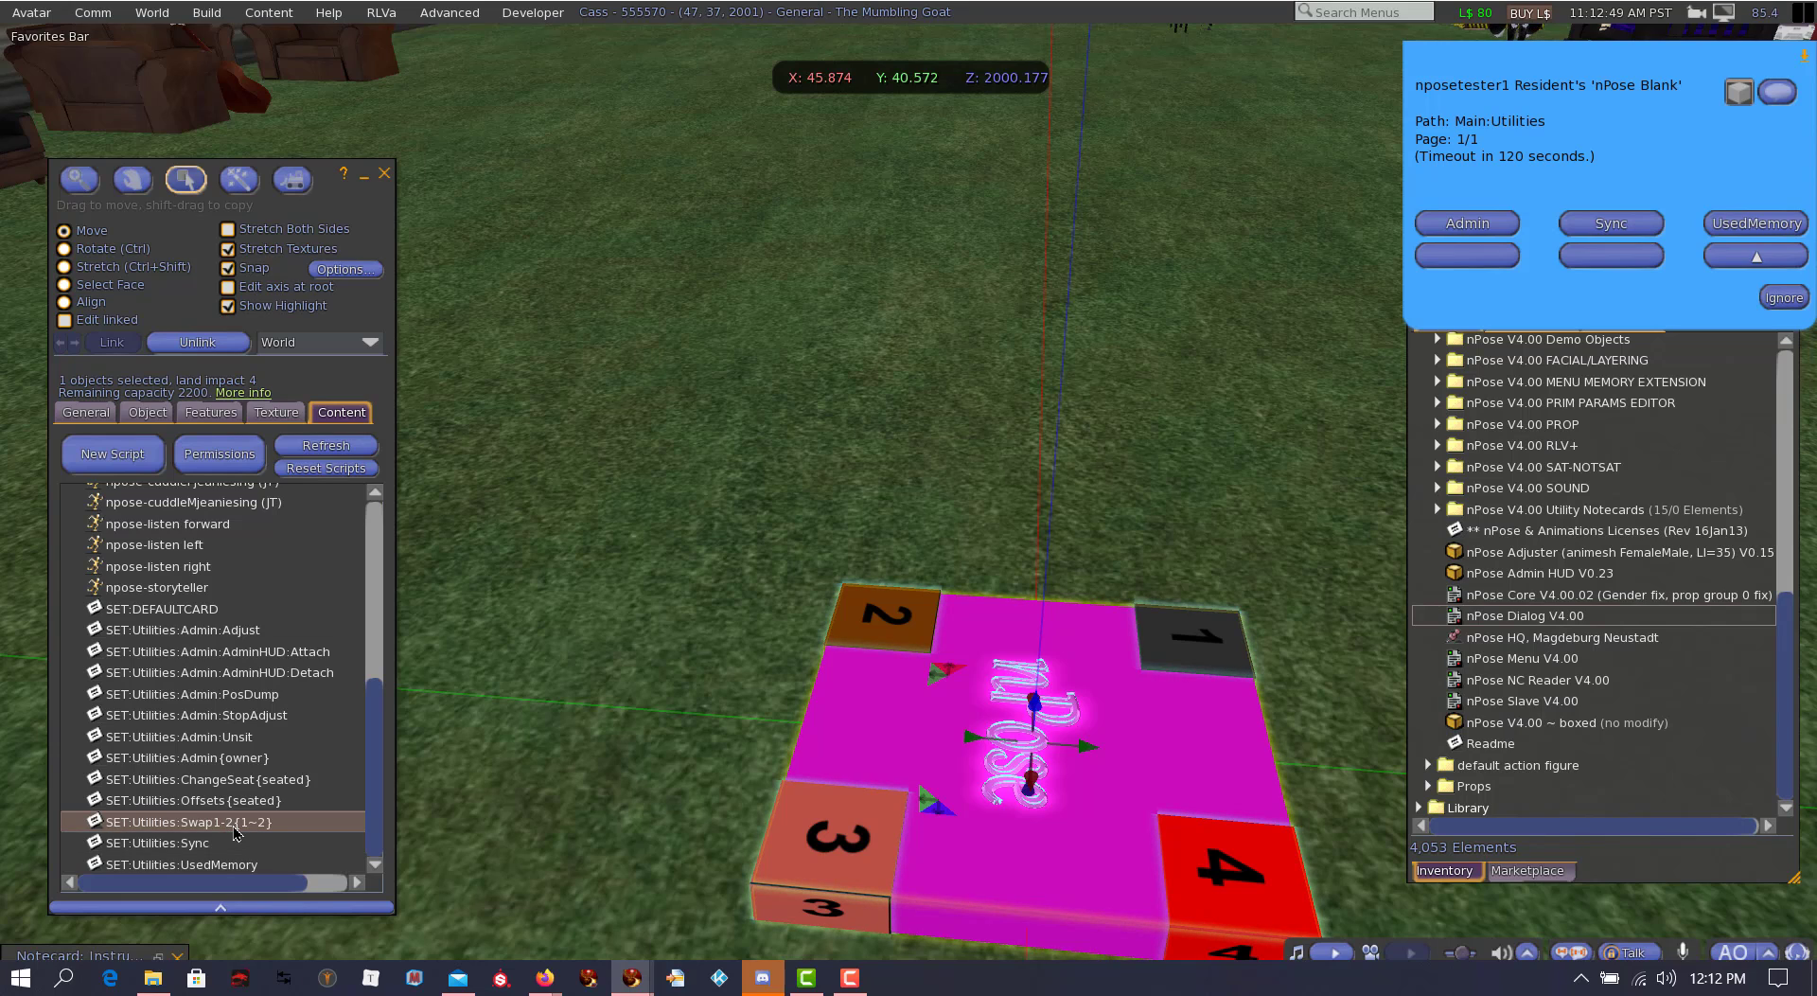
click(250, 802)
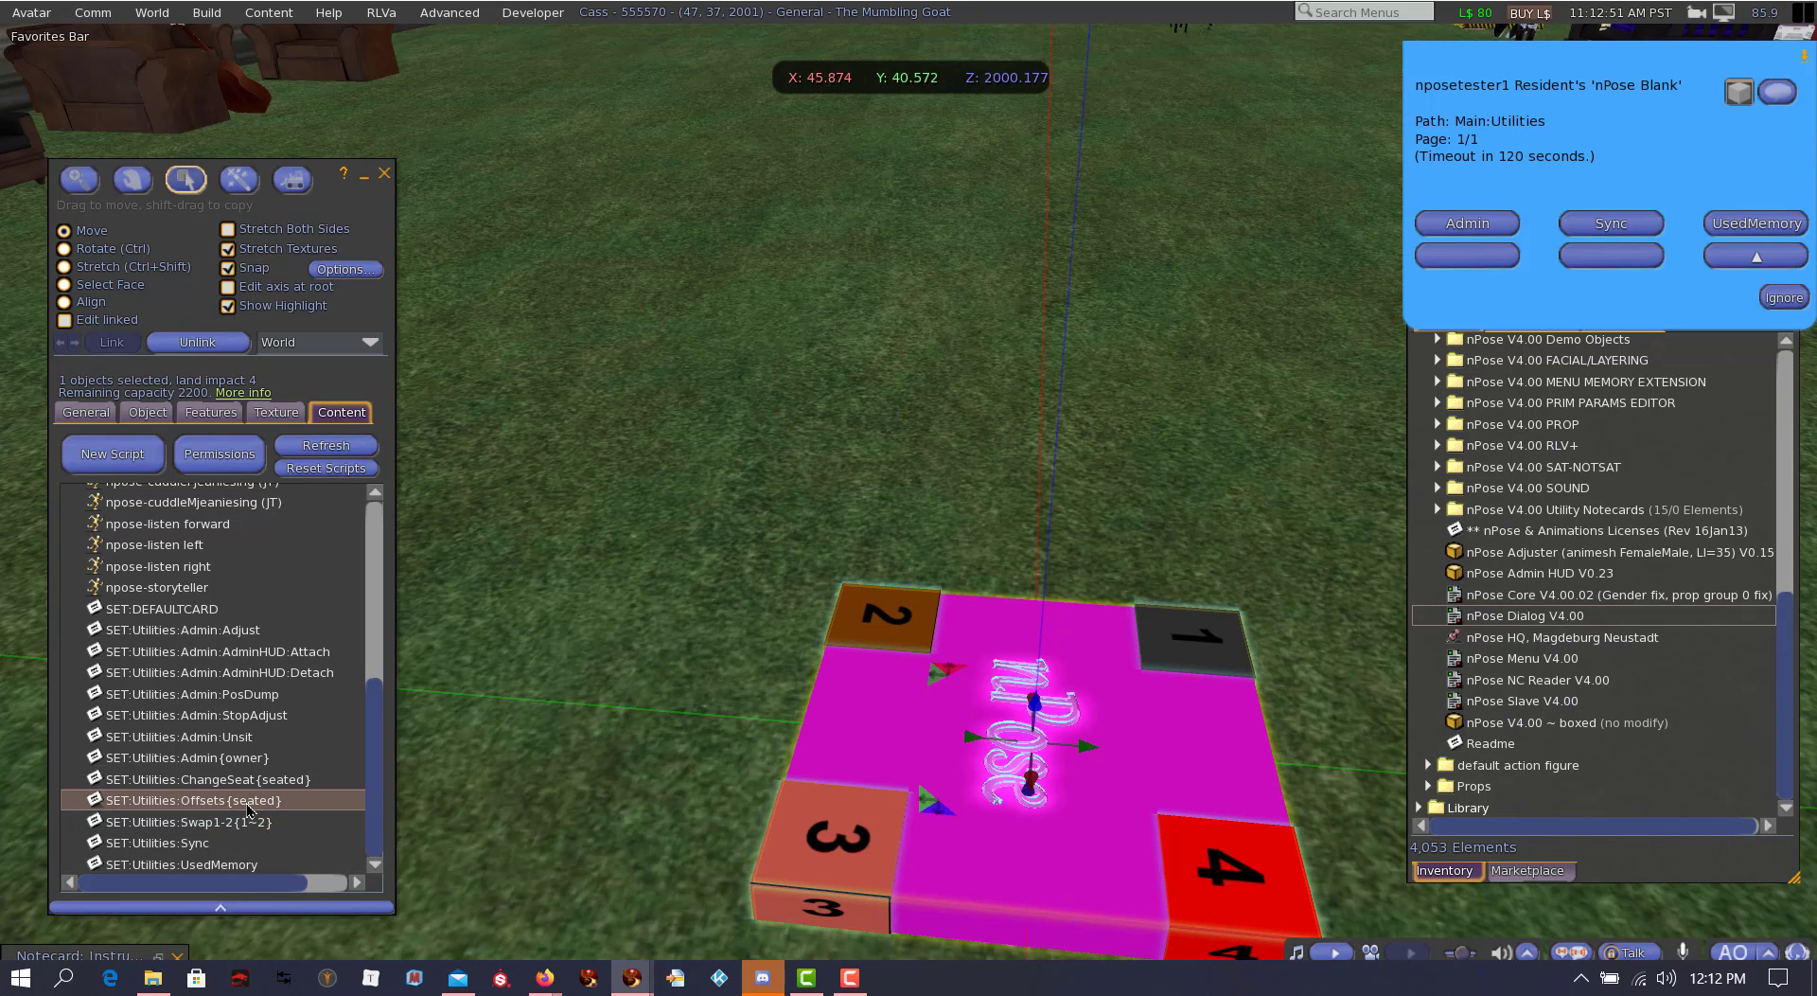
click(262, 781)
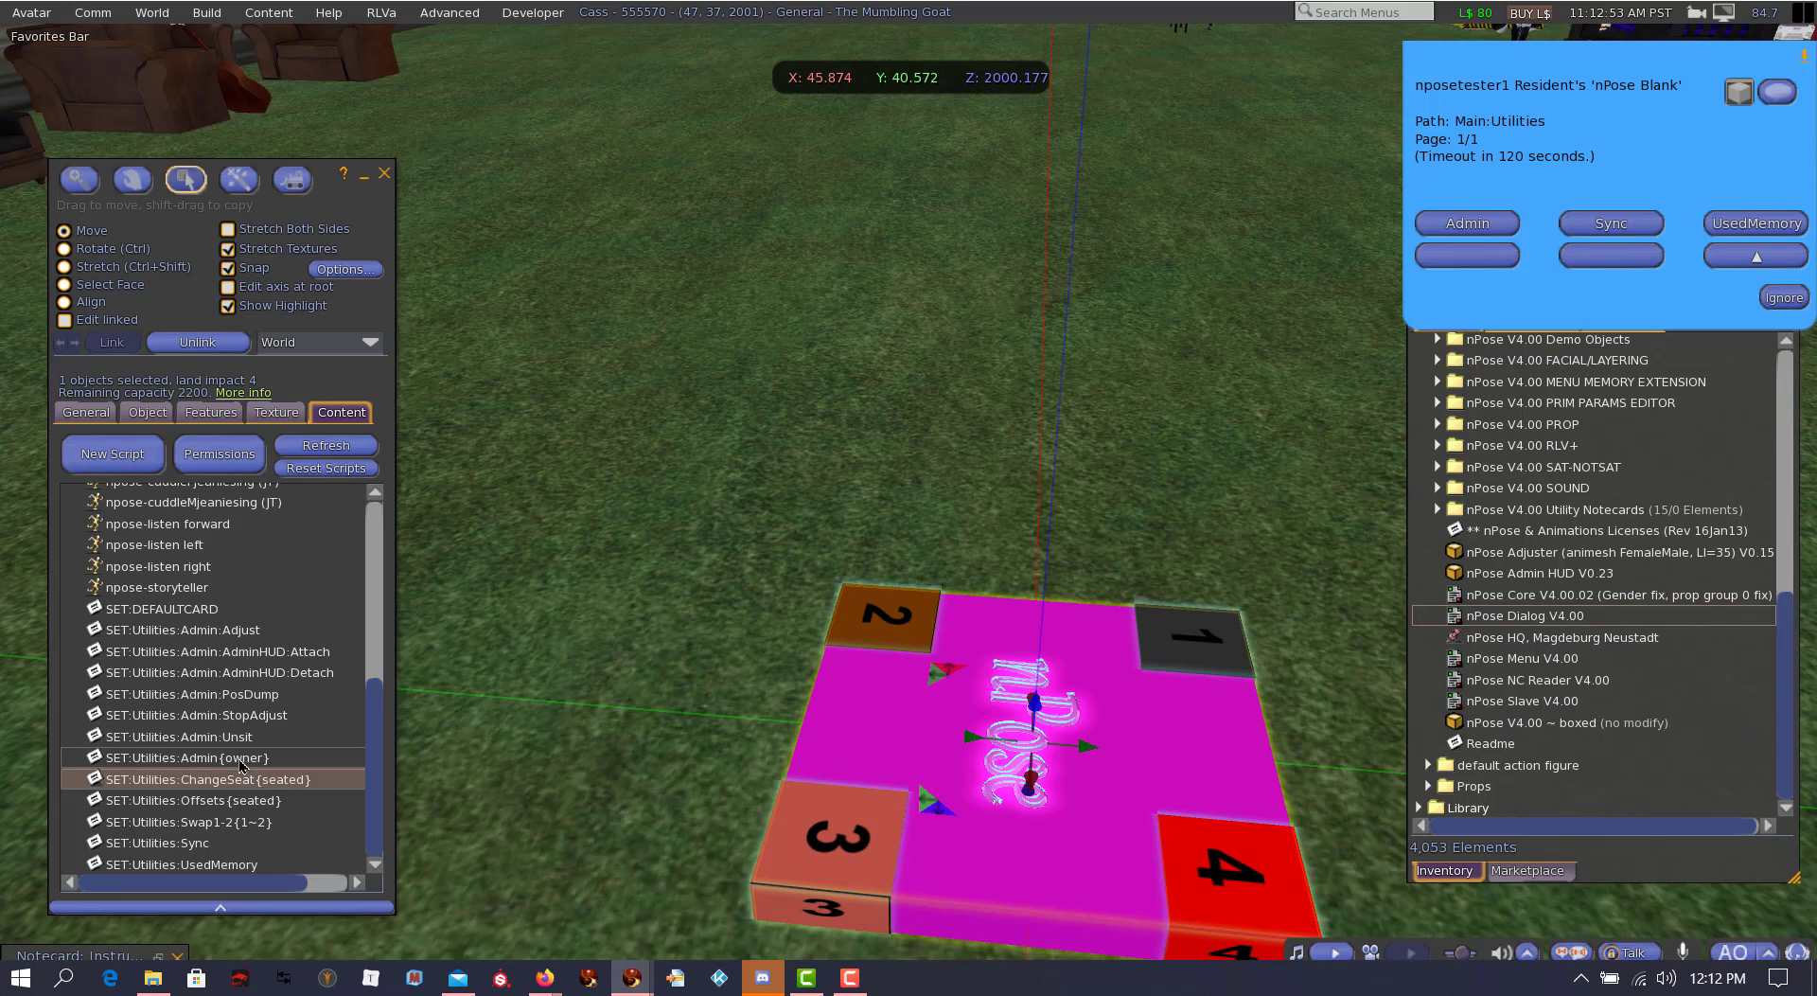
click(240, 758)
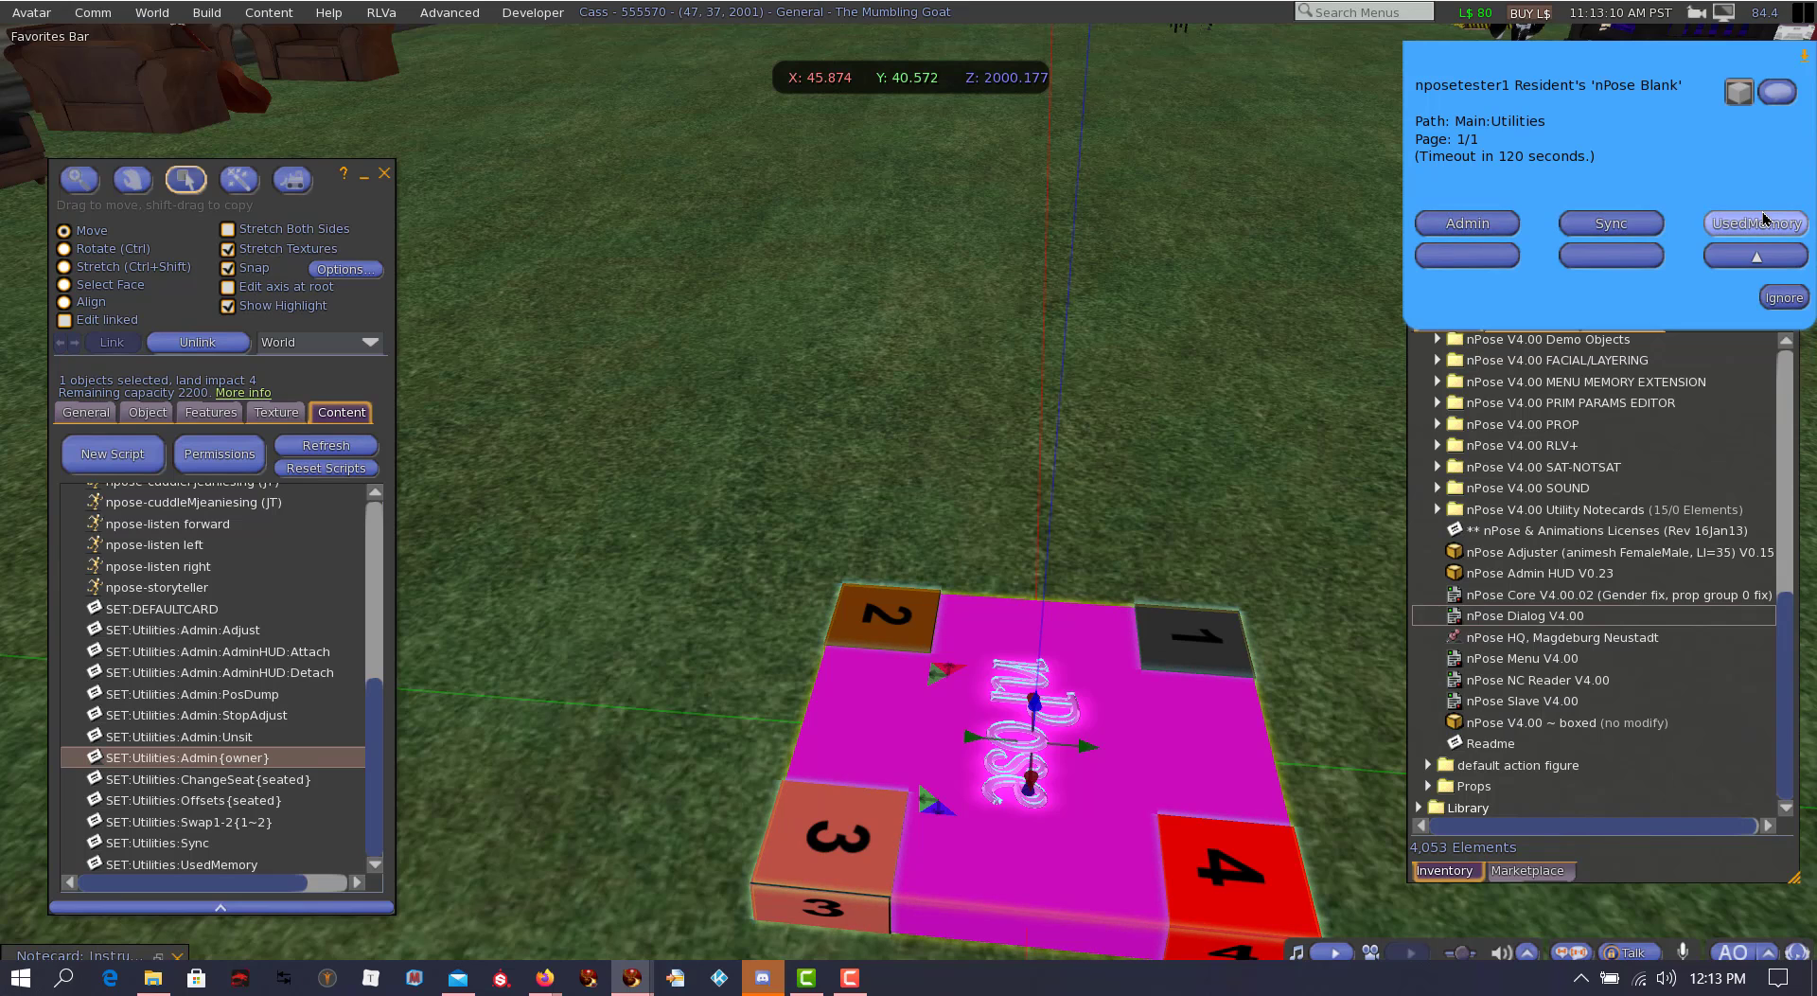
click(1462, 225)
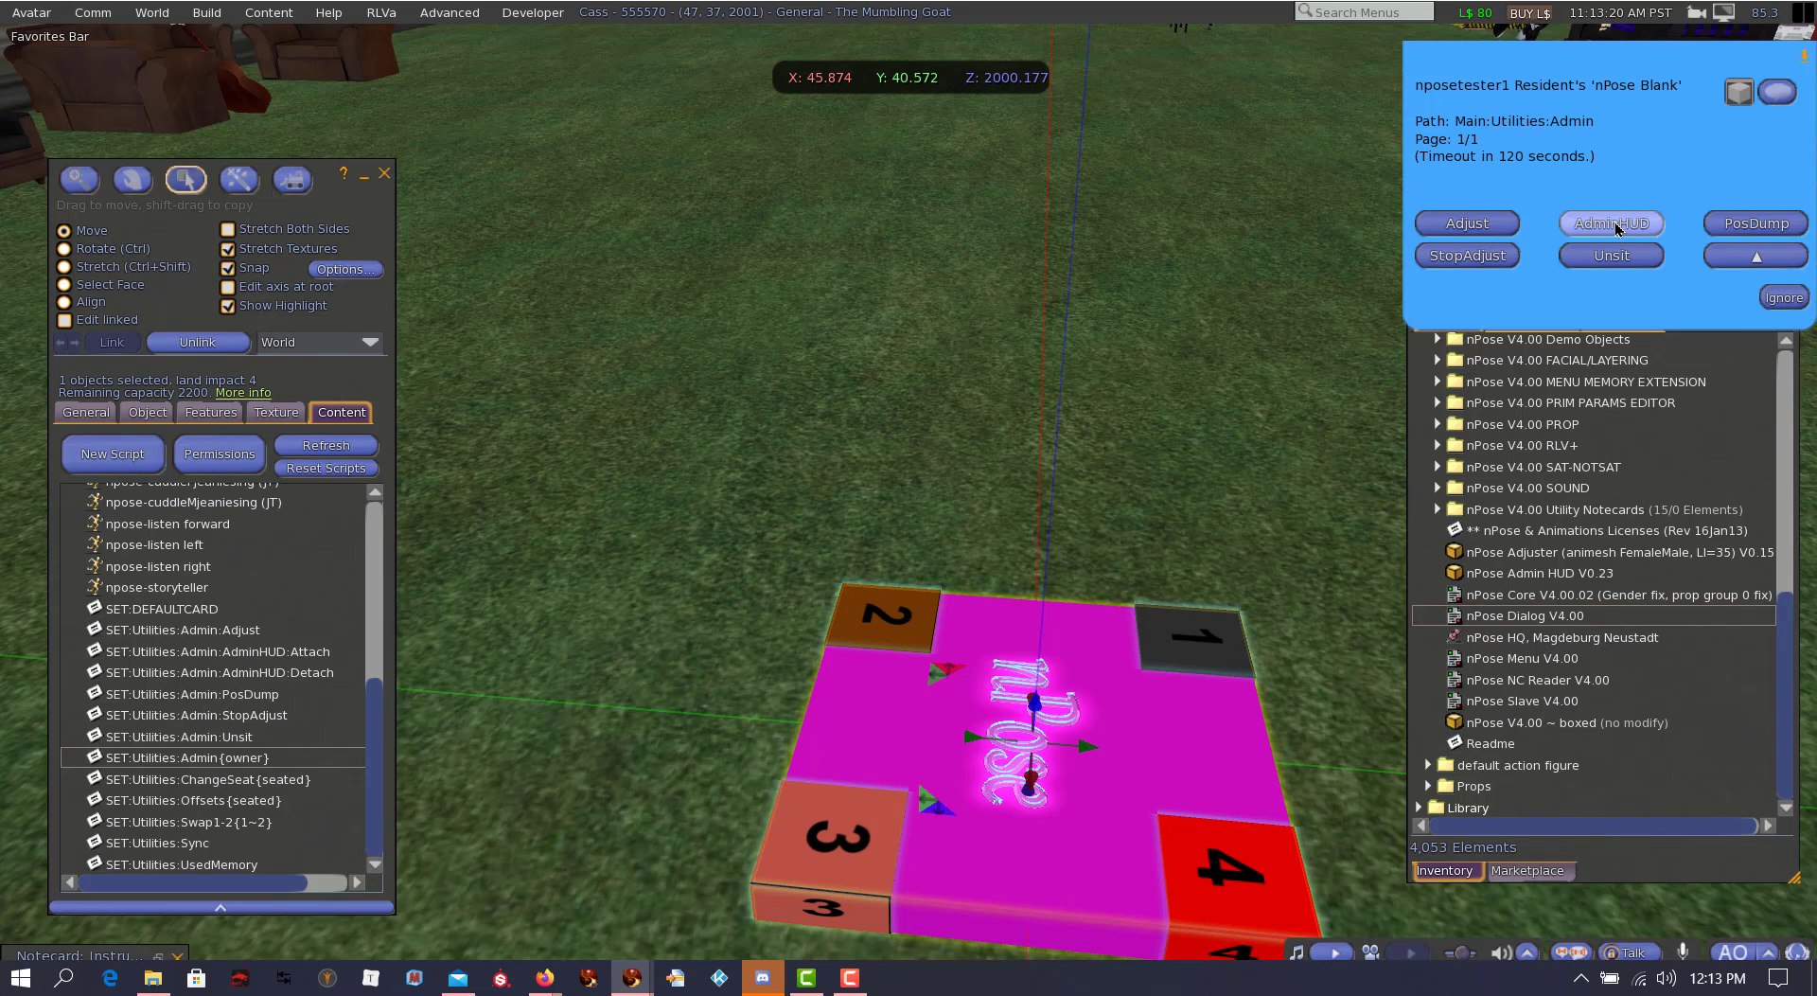
Step: Locate the nPose Admin HUD V0.23 object in the nPose Blank's contents
scroll(291, 581, up, 4)
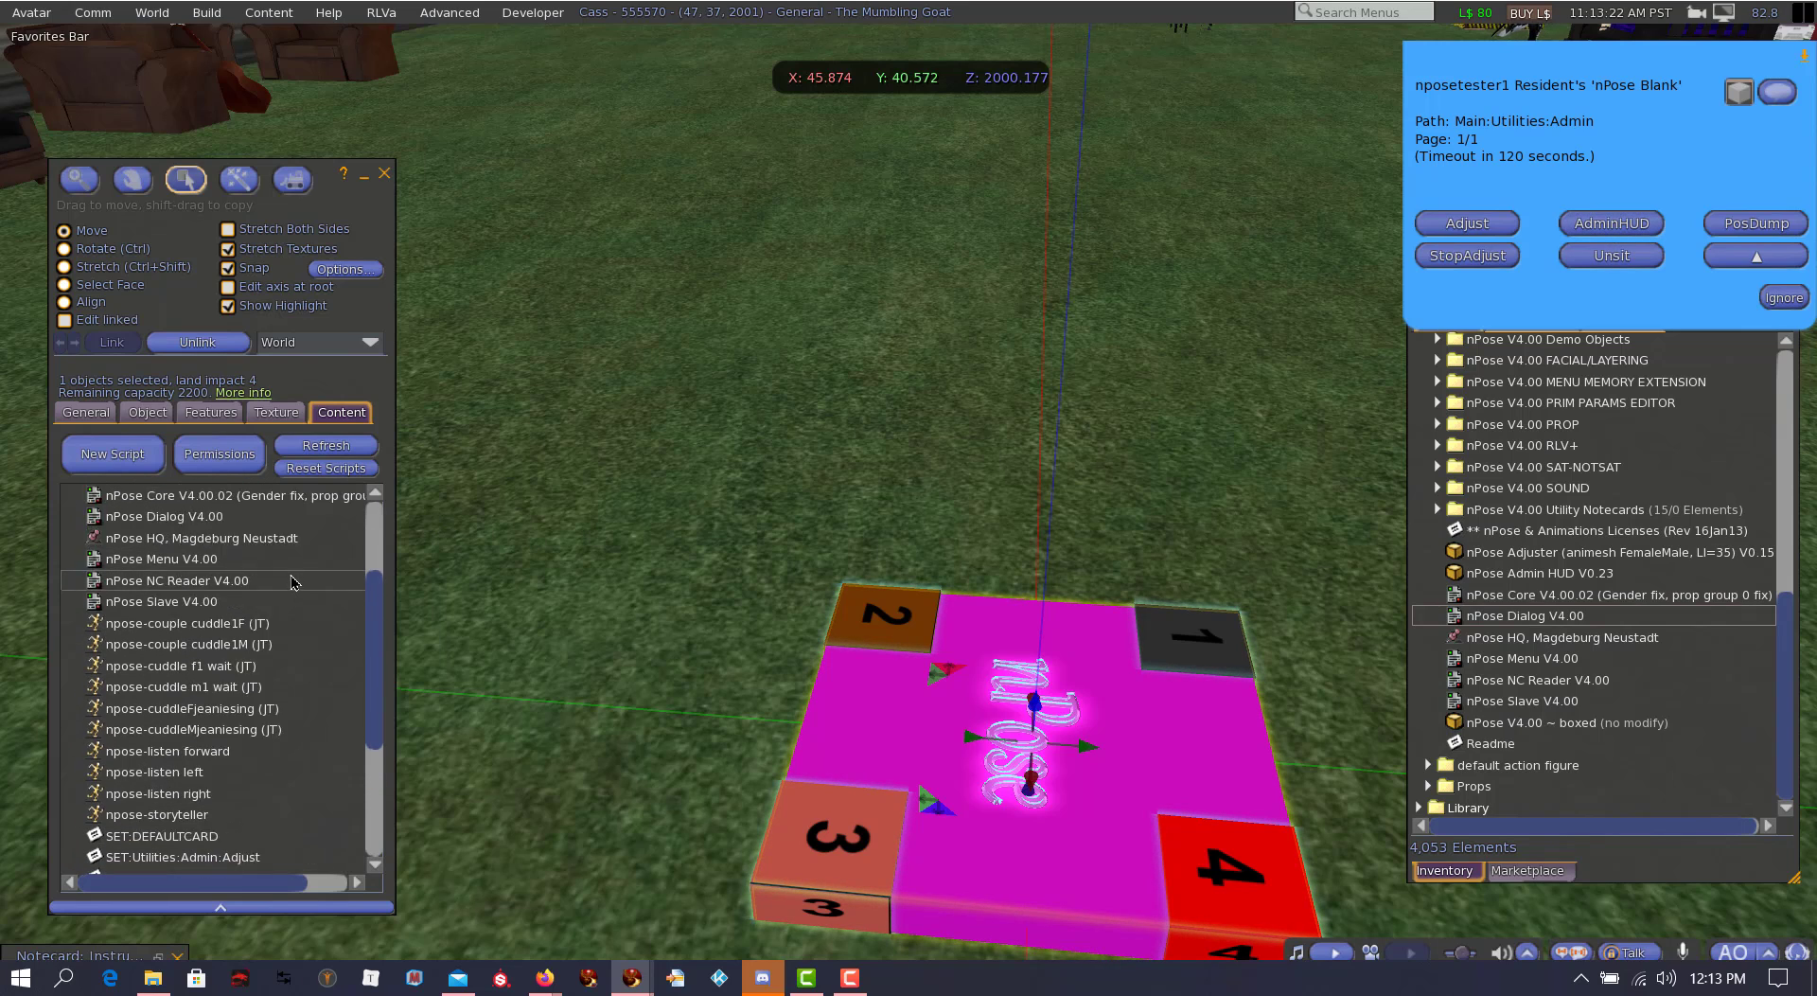
scroll(291, 581, up, 5)
click(178, 623)
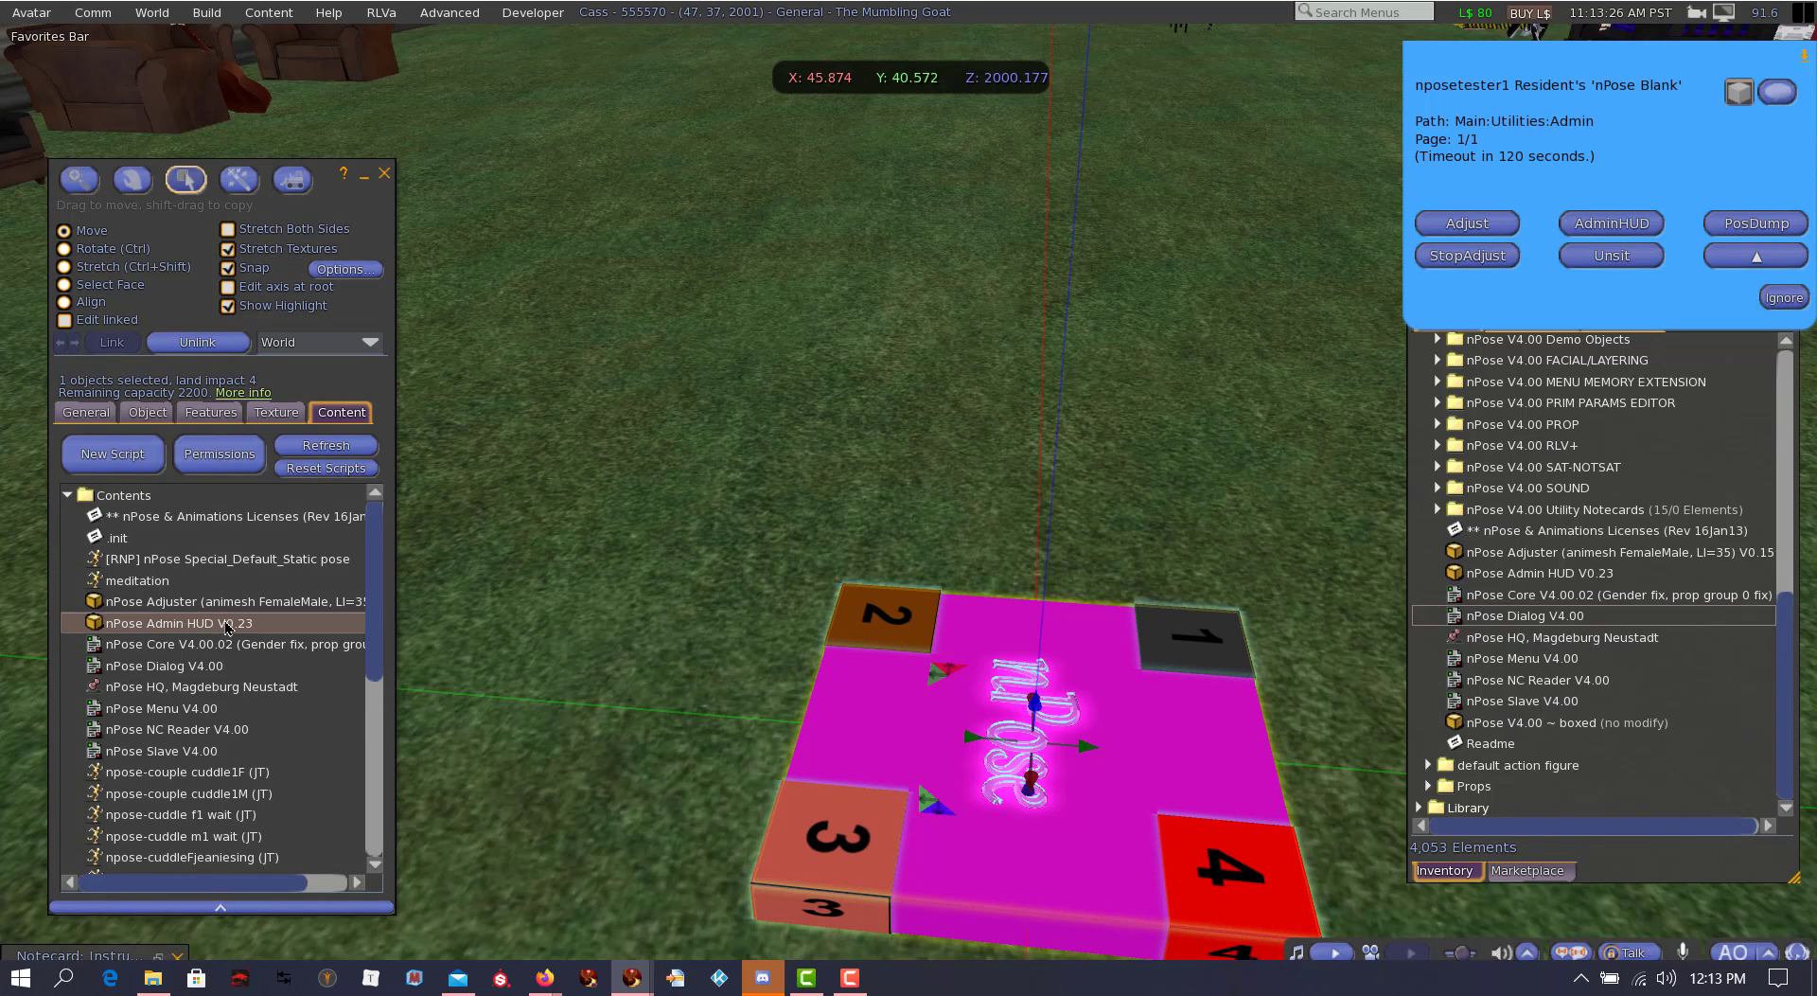
Step: Run PosDump on the nPose Blank and review its seat data in Nearby Chat, moving the edit window aside and minimizing the chat
click(1749, 231)
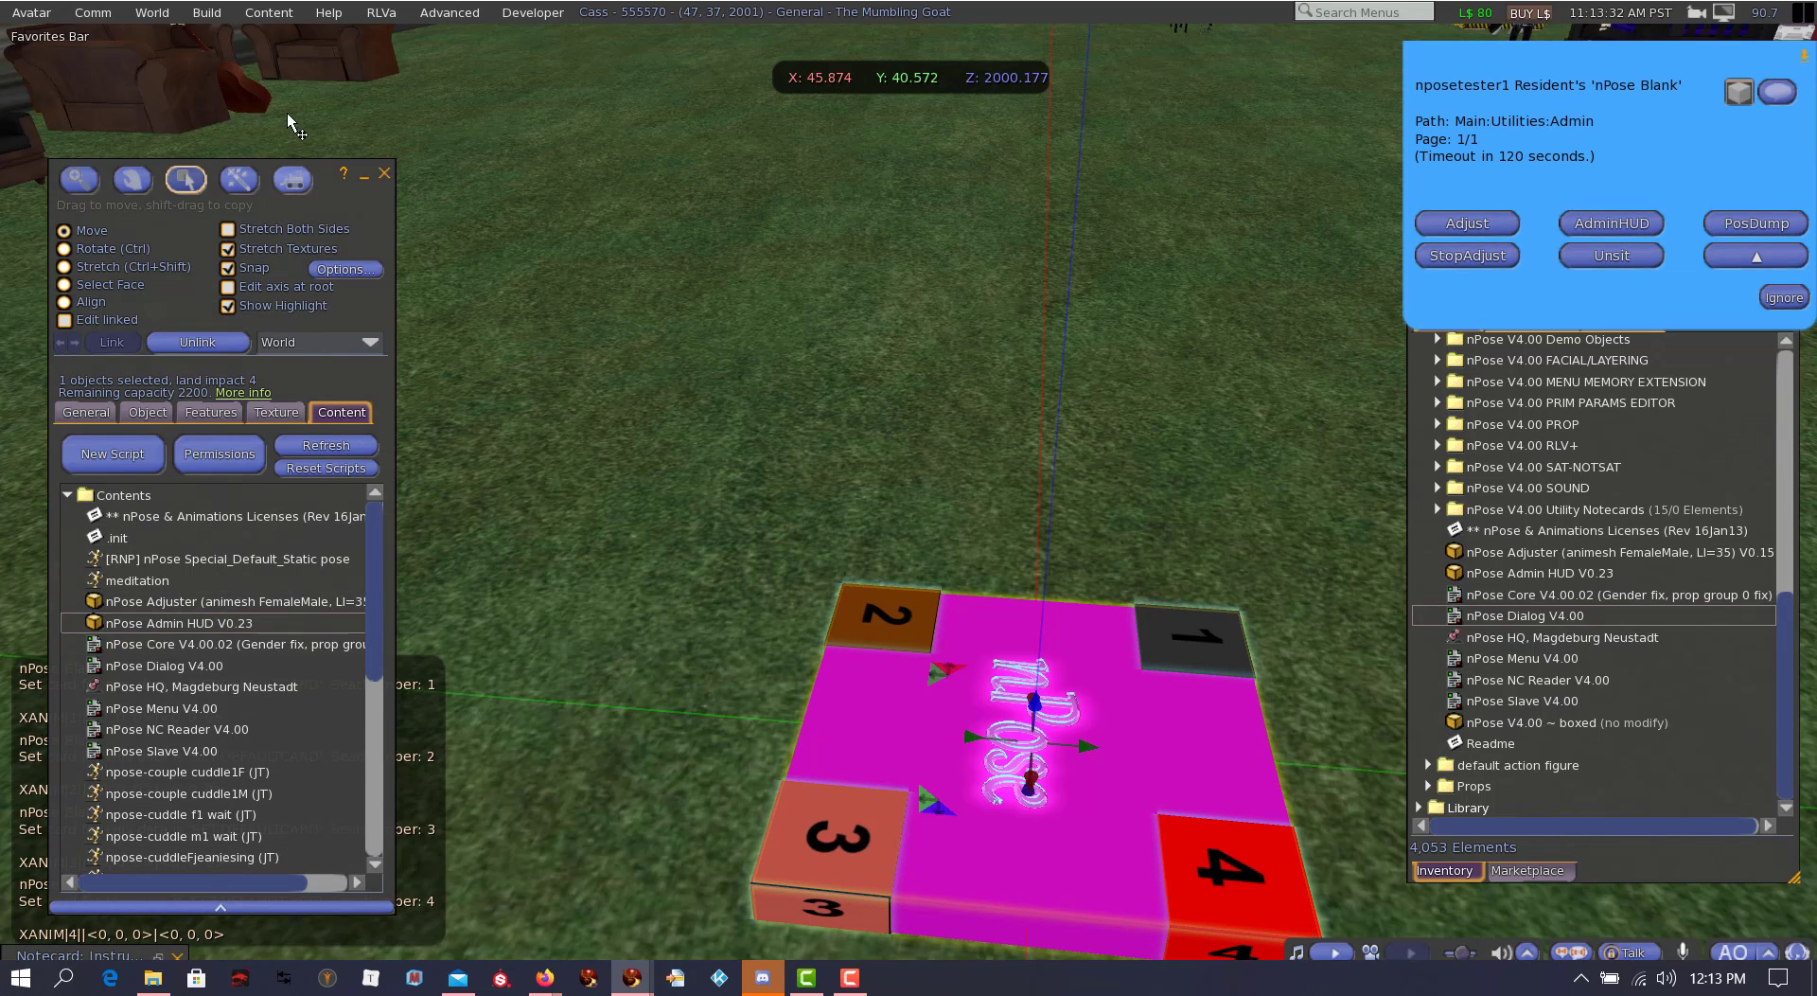
drag(309, 166, 694, 60)
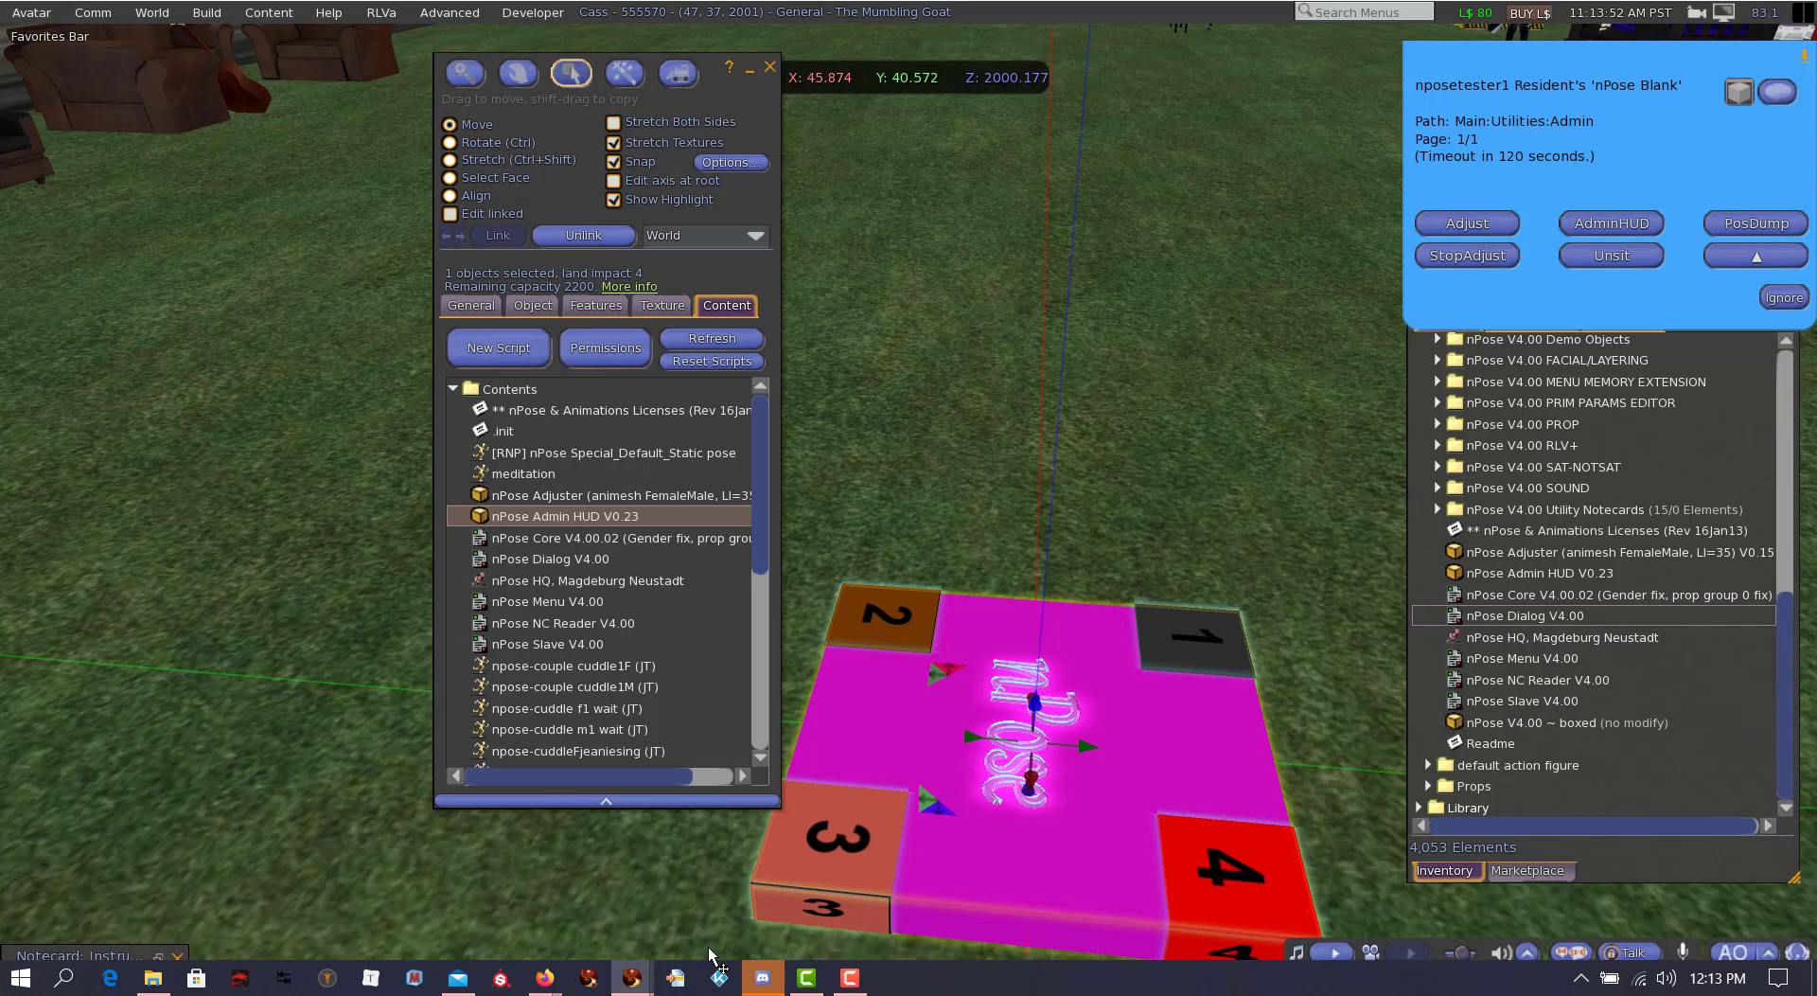
click(757, 974)
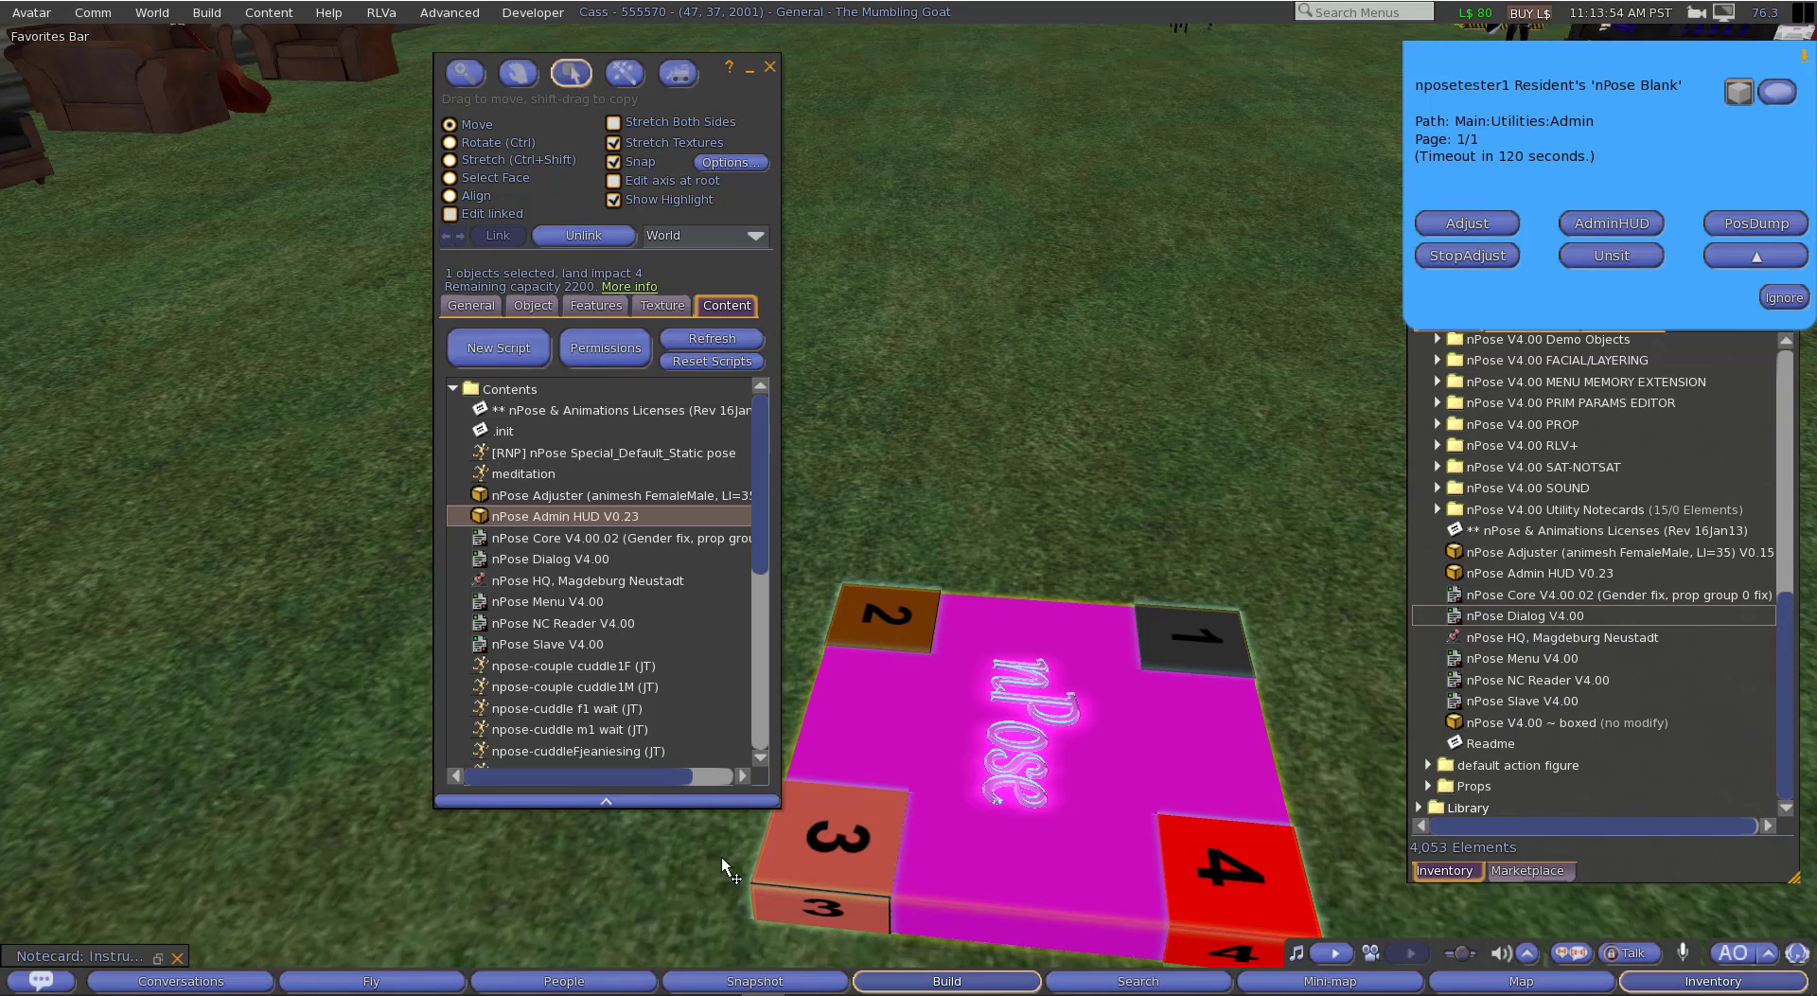
click(159, 978)
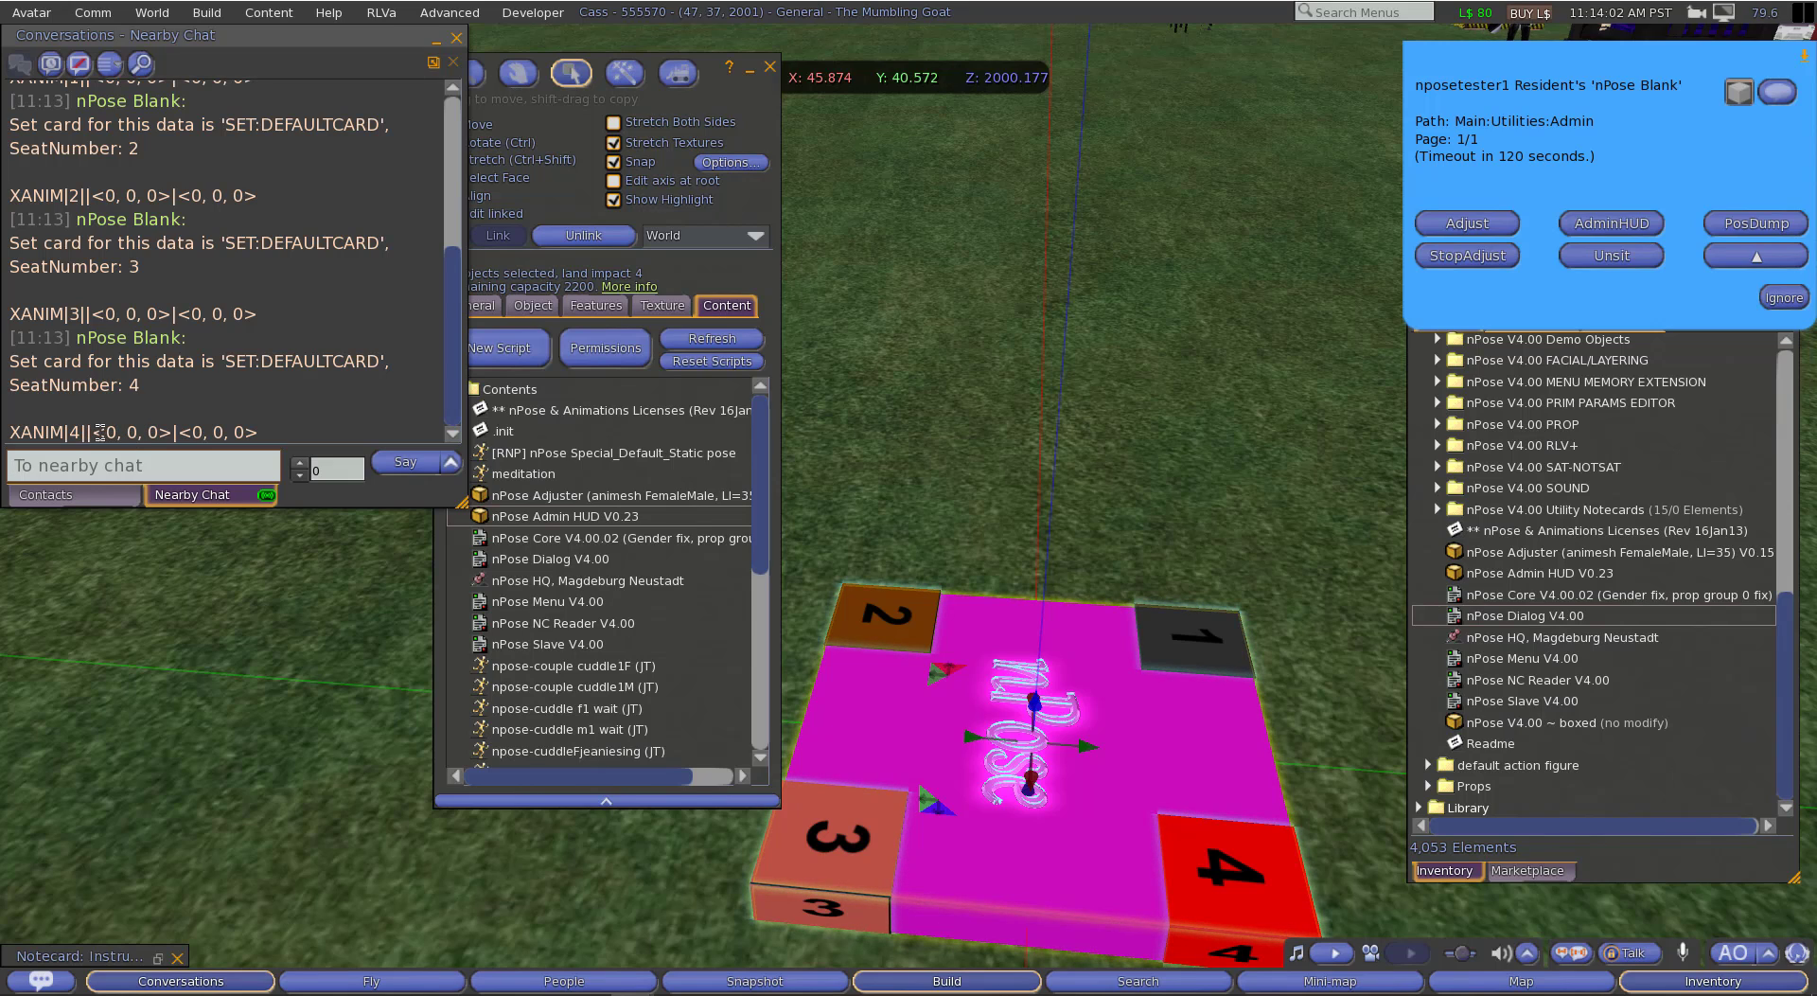
click(435, 40)
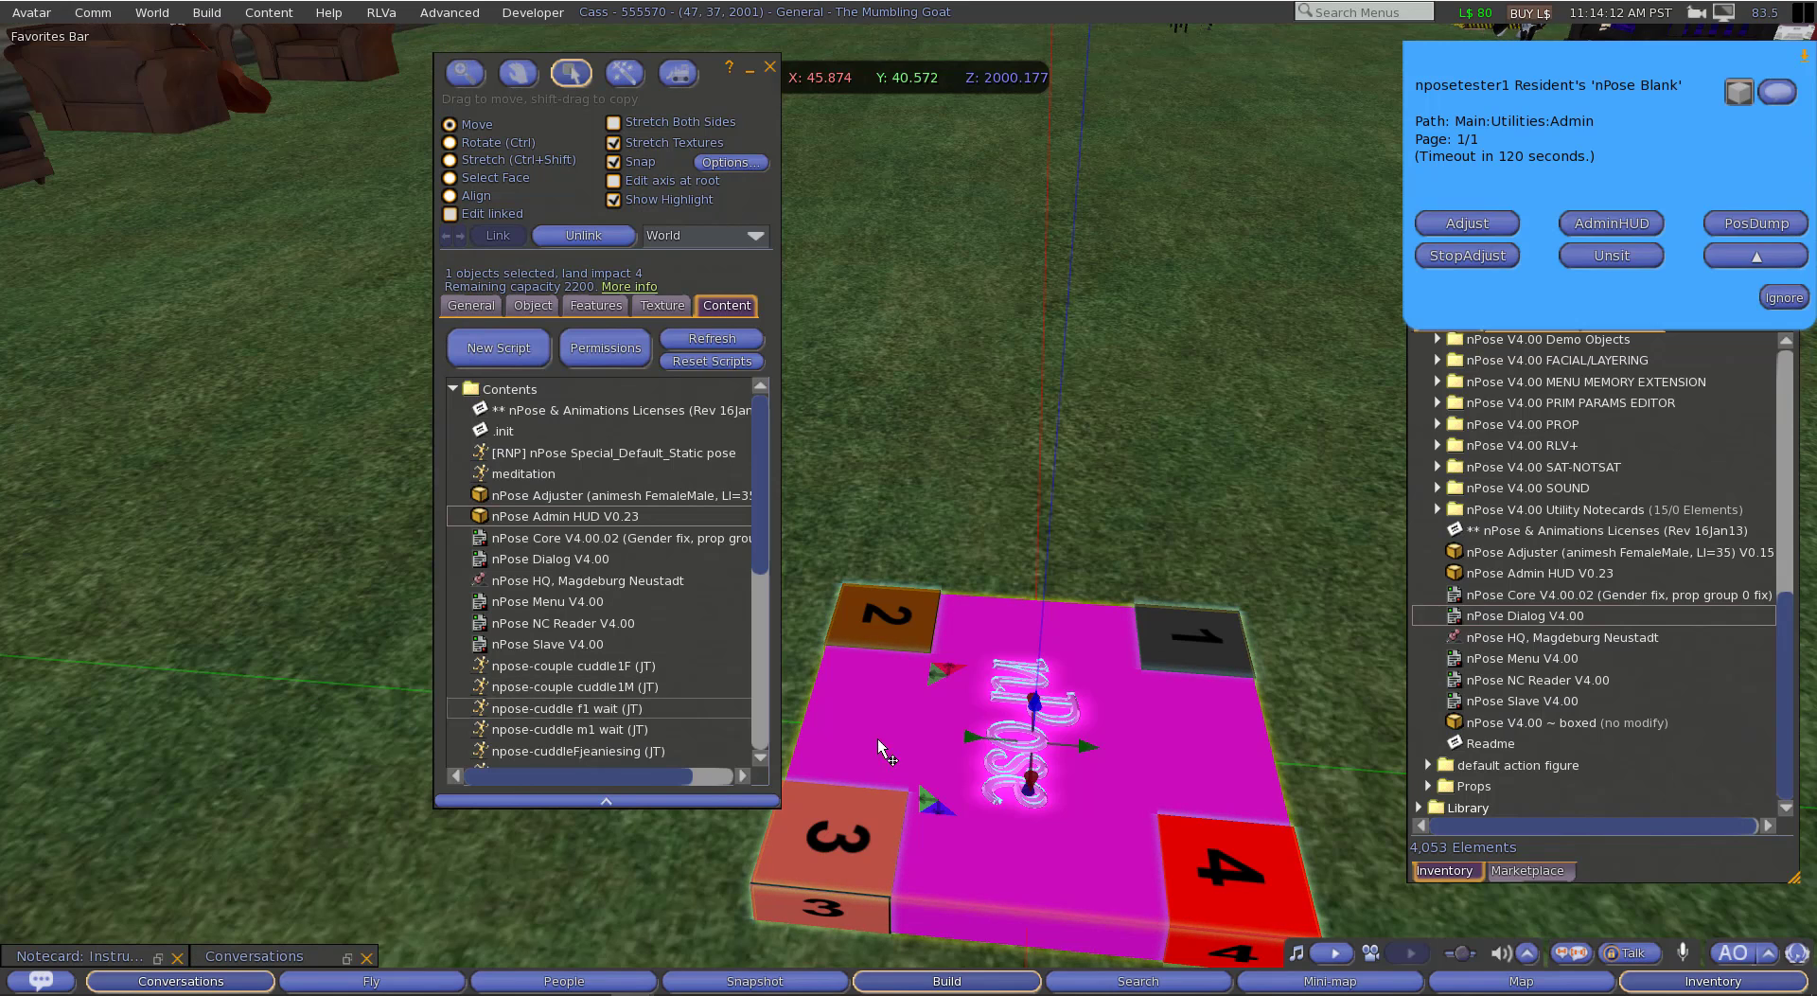
Step: Seat the avatar on the nPose Blank and run Adjust to bring up the seat adjusters
right_click(1017, 740)
click(954, 673)
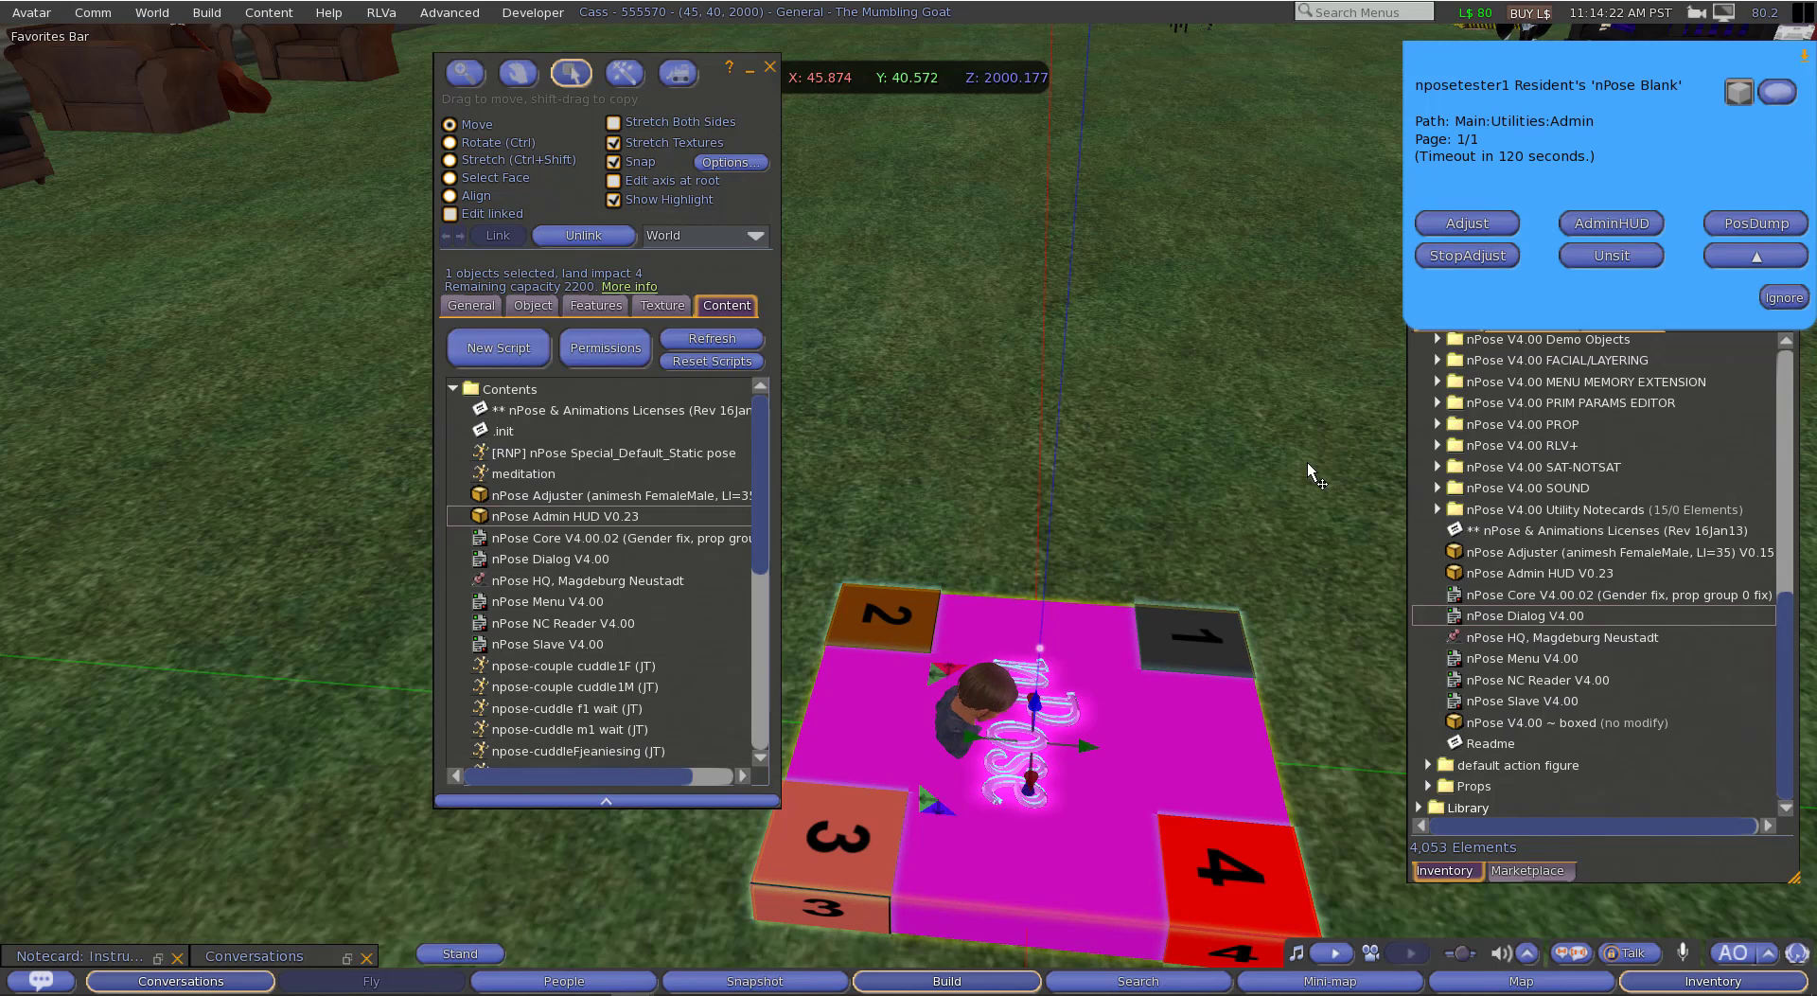
click(1469, 223)
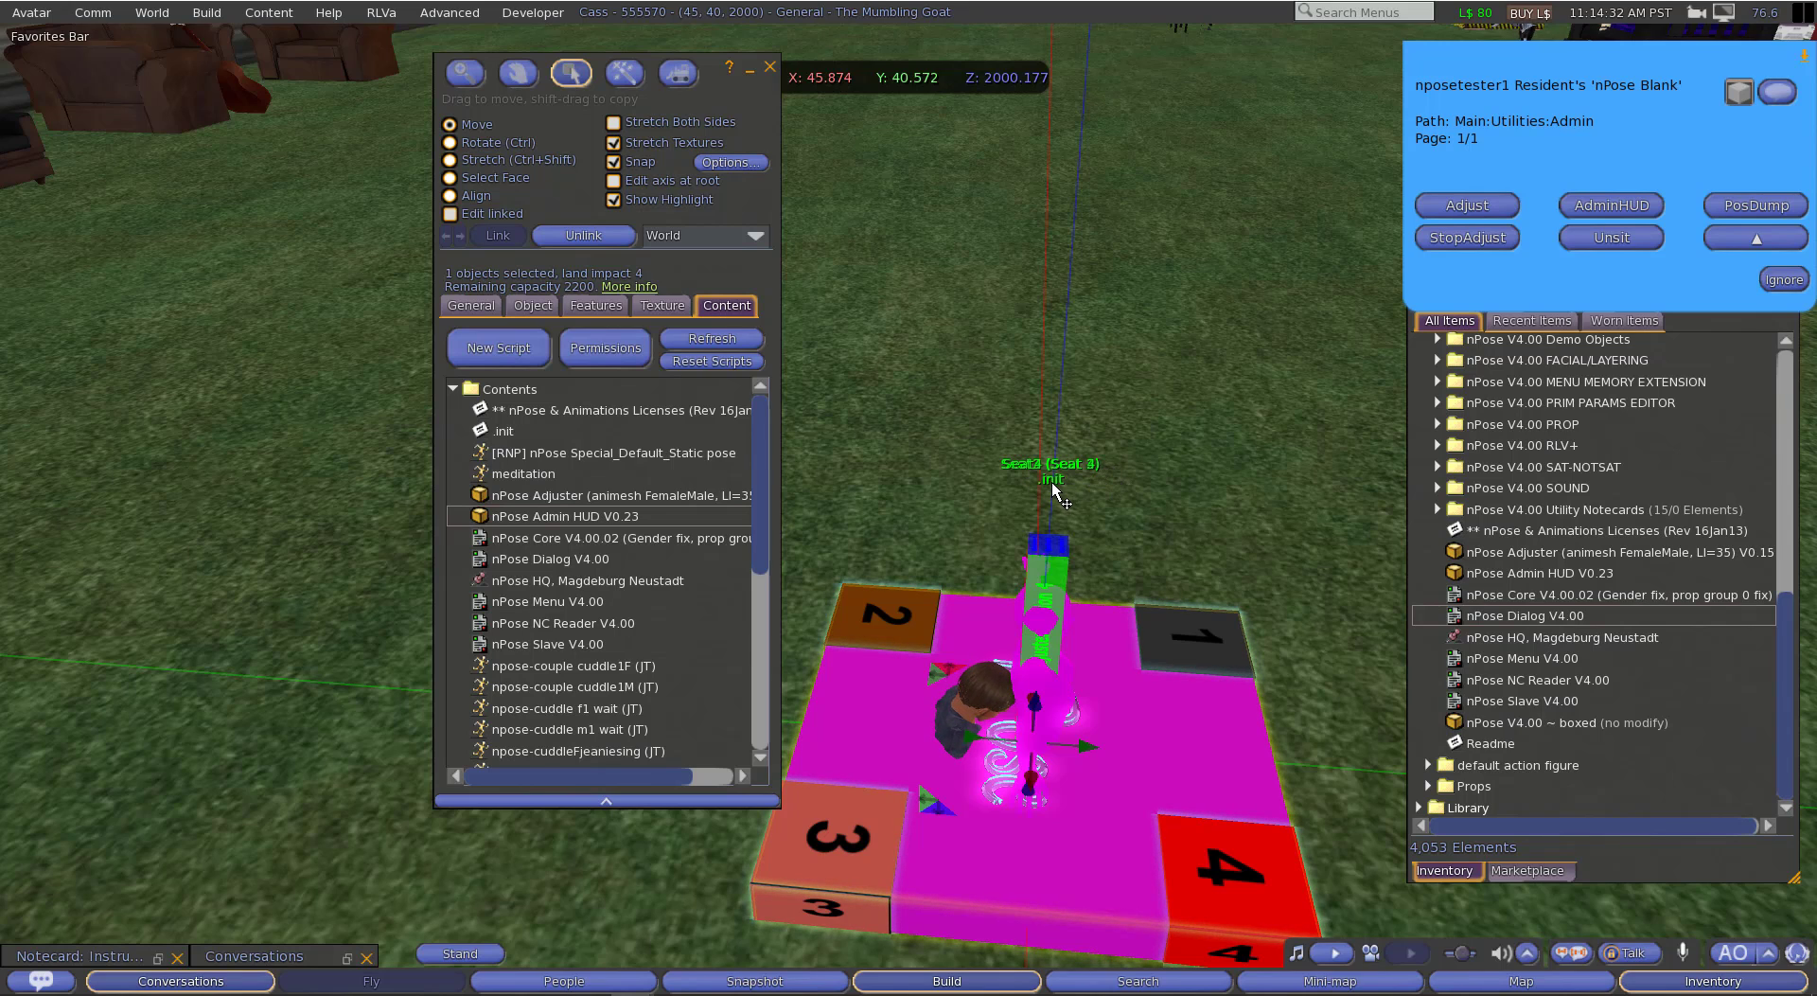
Step: Open the .init notecard in the nPose Blank's contents and highlight its SEAT_INIT|4 line
click(515, 433)
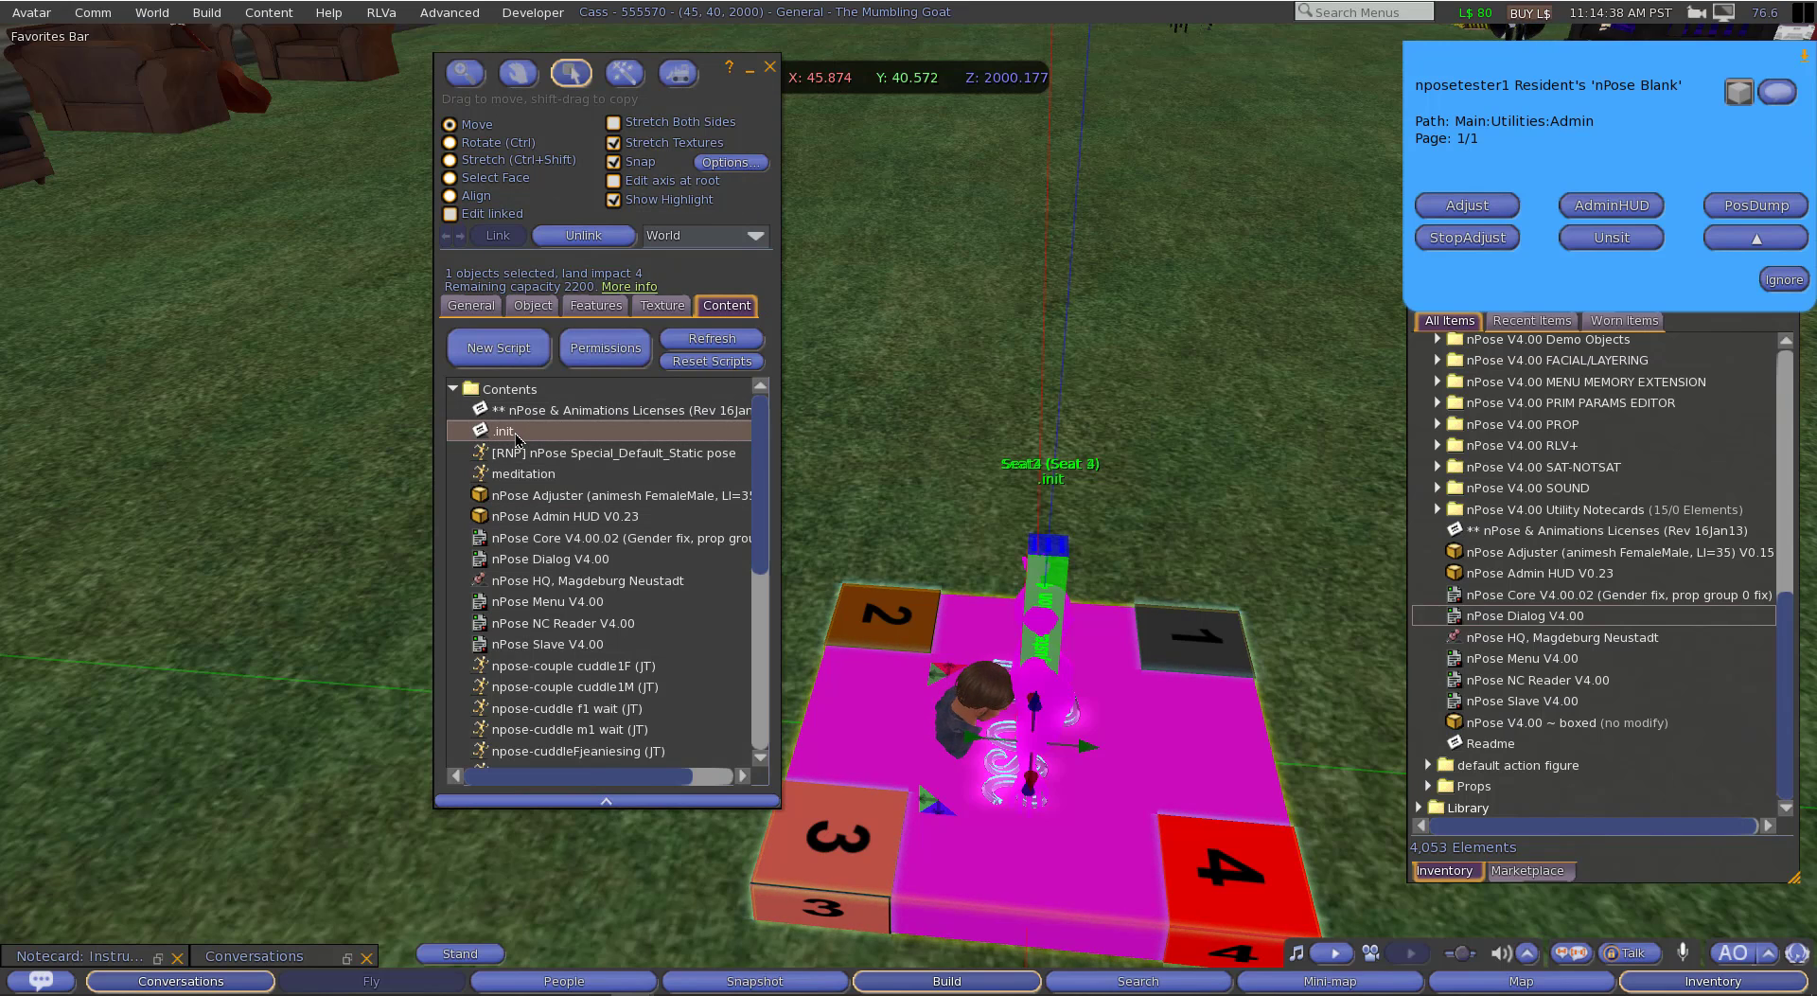
double_click(515, 432)
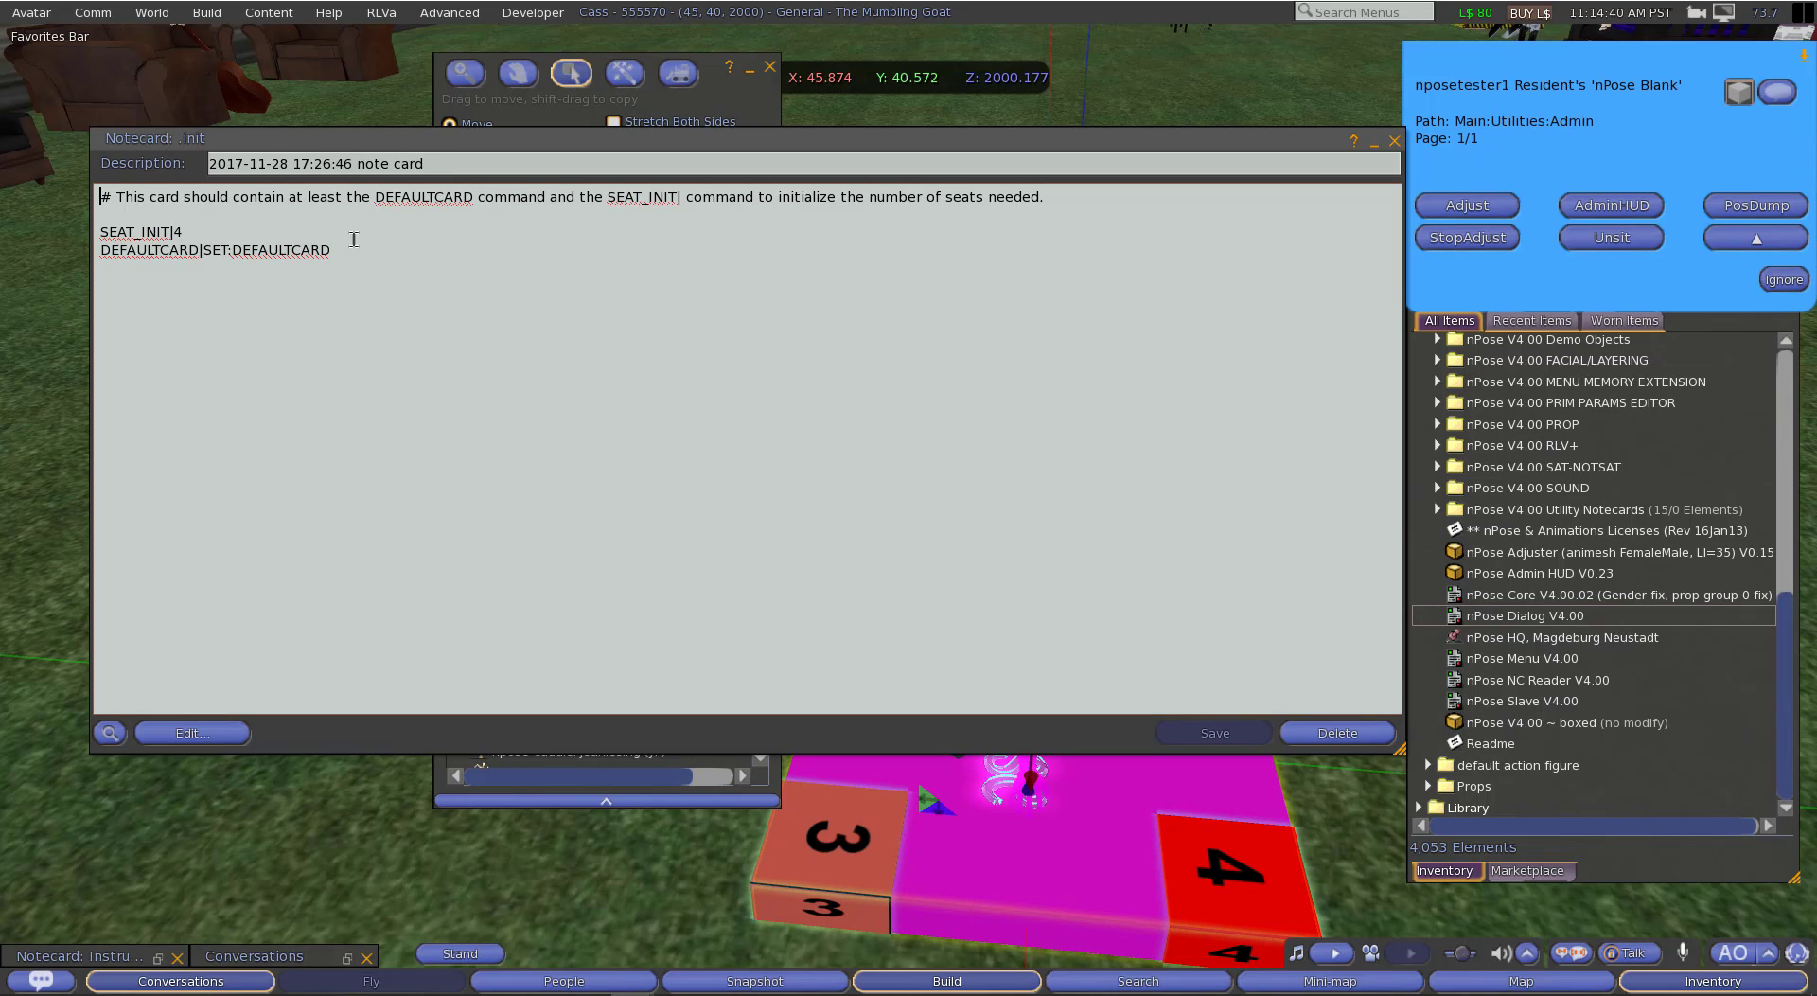
drag(215, 227, 64, 225)
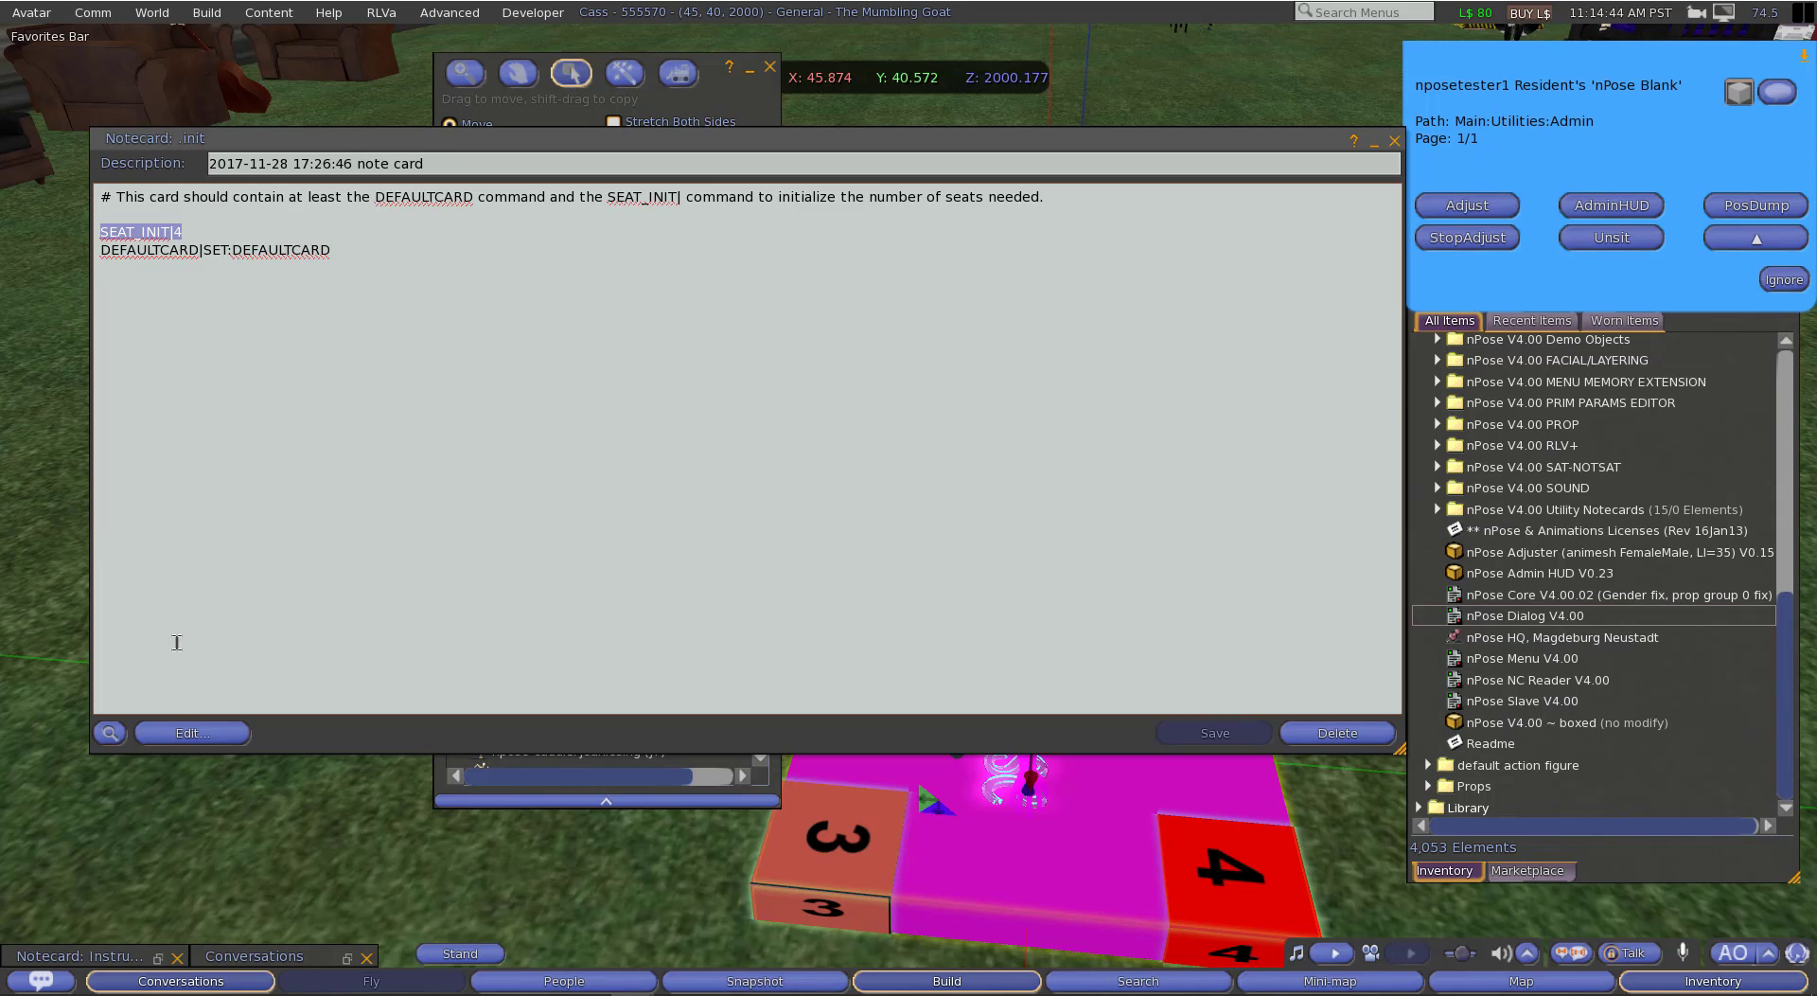
Step: Review the XANIM lines for seats 1 to 4 in Nearby Chat, close the chat and minimize the .init notecard
click(181, 980)
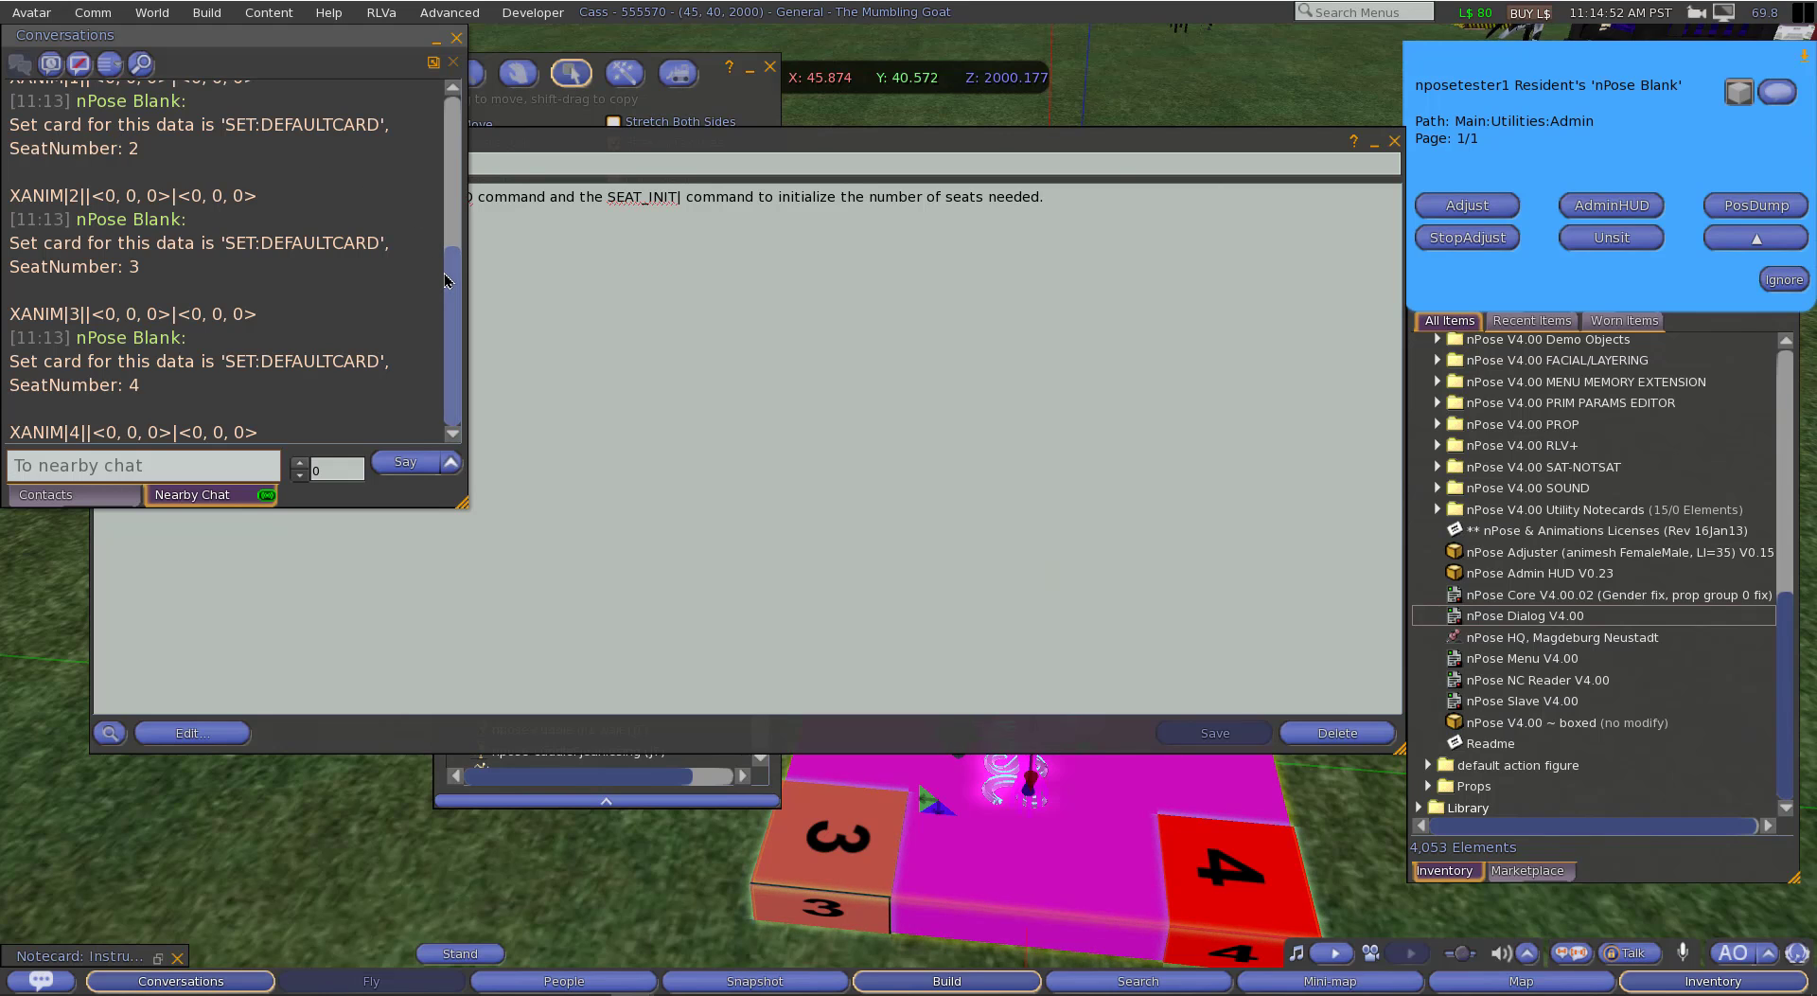
scroll(217, 156, up, 3)
drag(6, 143, 273, 141)
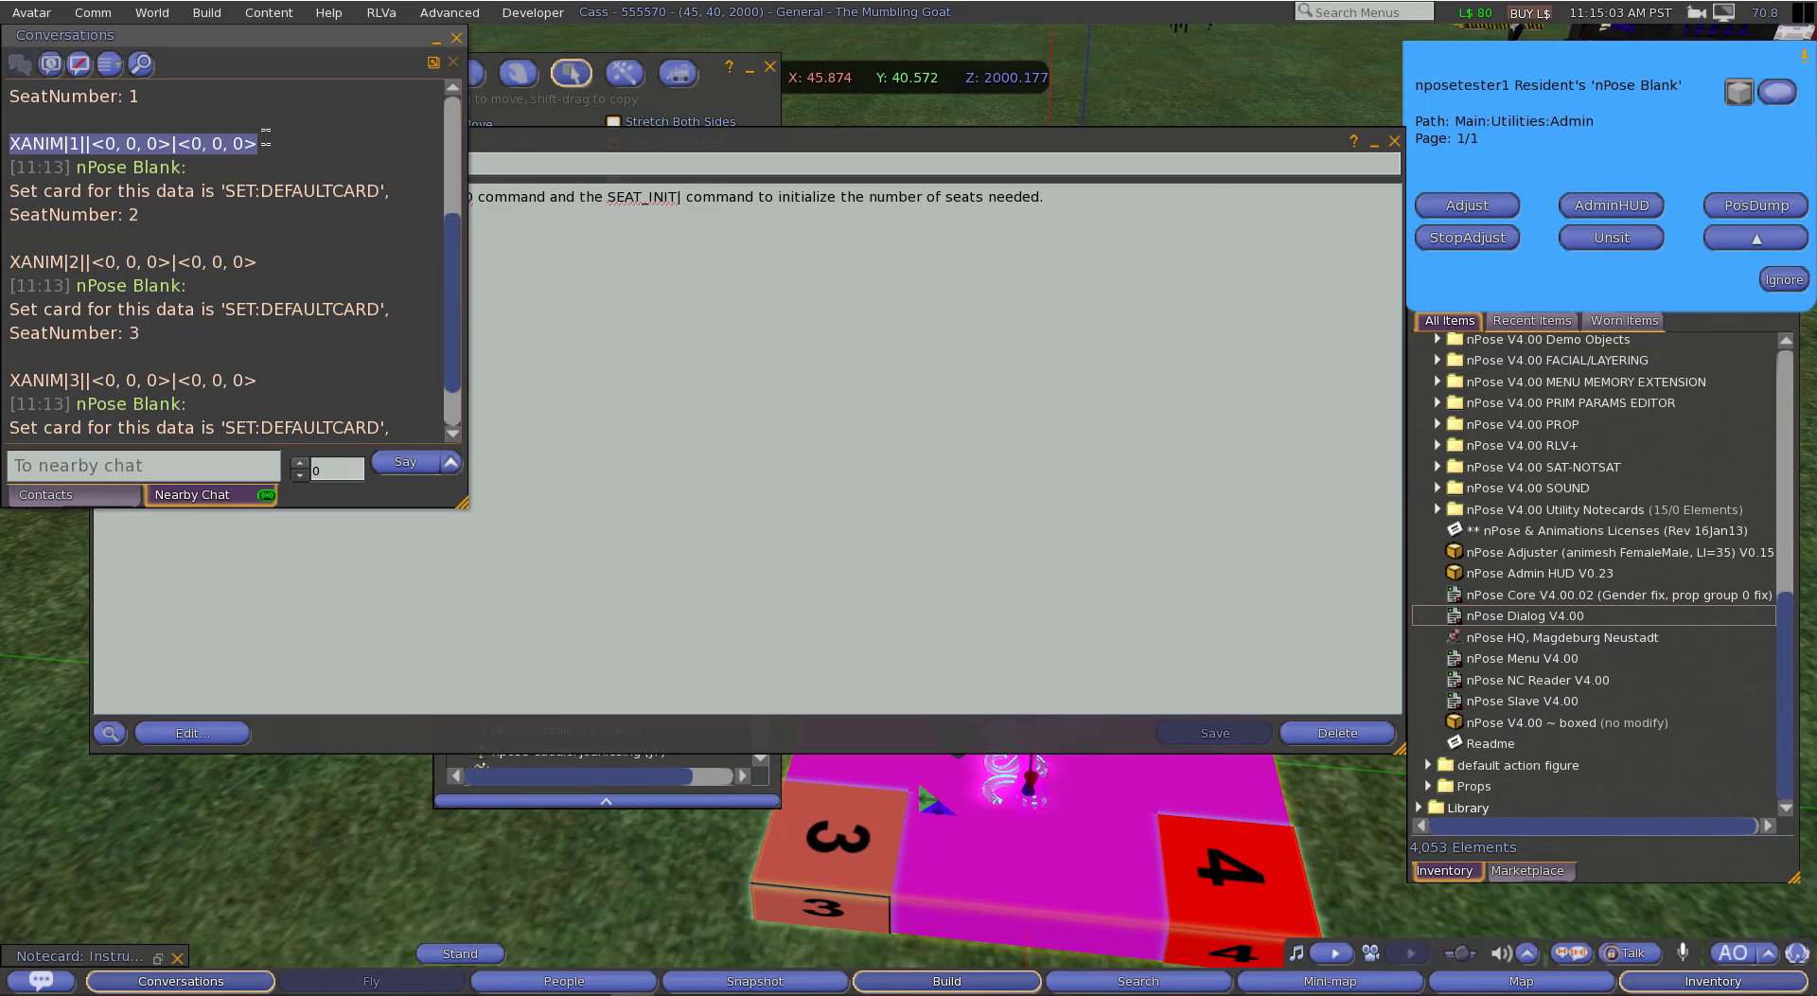
drag(12, 262, 258, 262)
scroll(207, 317, up, 1)
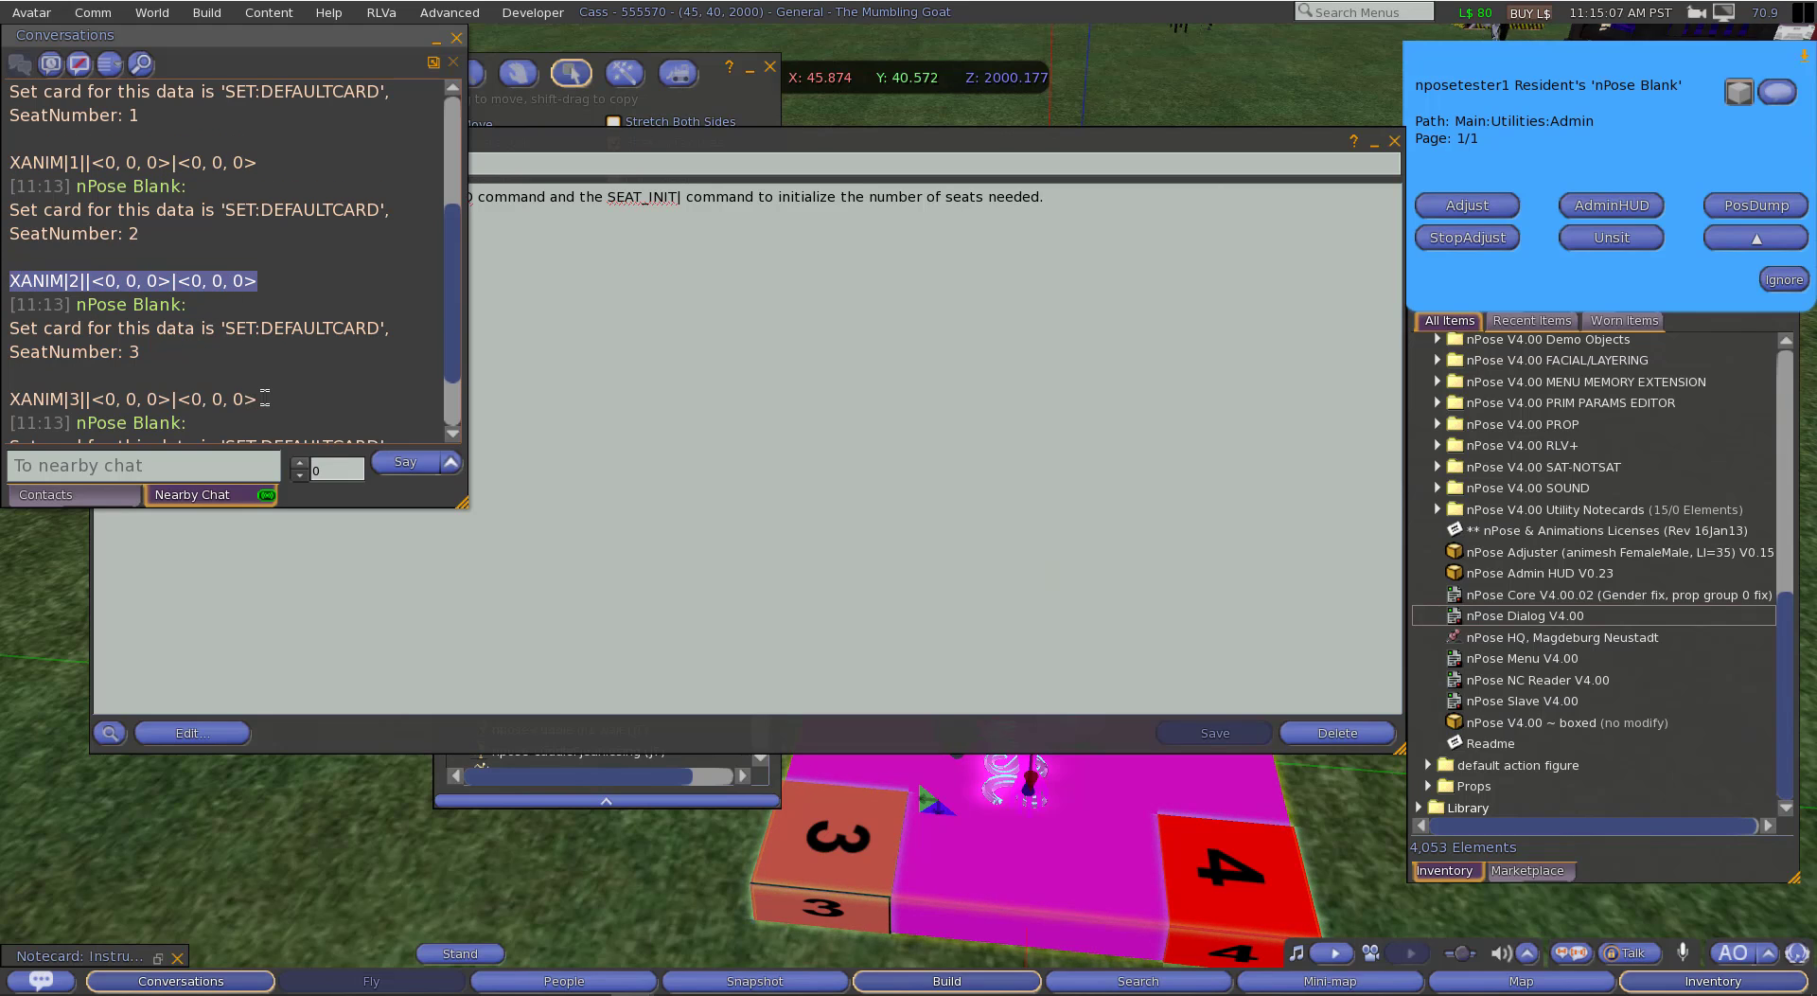
drag(265, 401, 3, 402)
scroll(284, 312, down, 1)
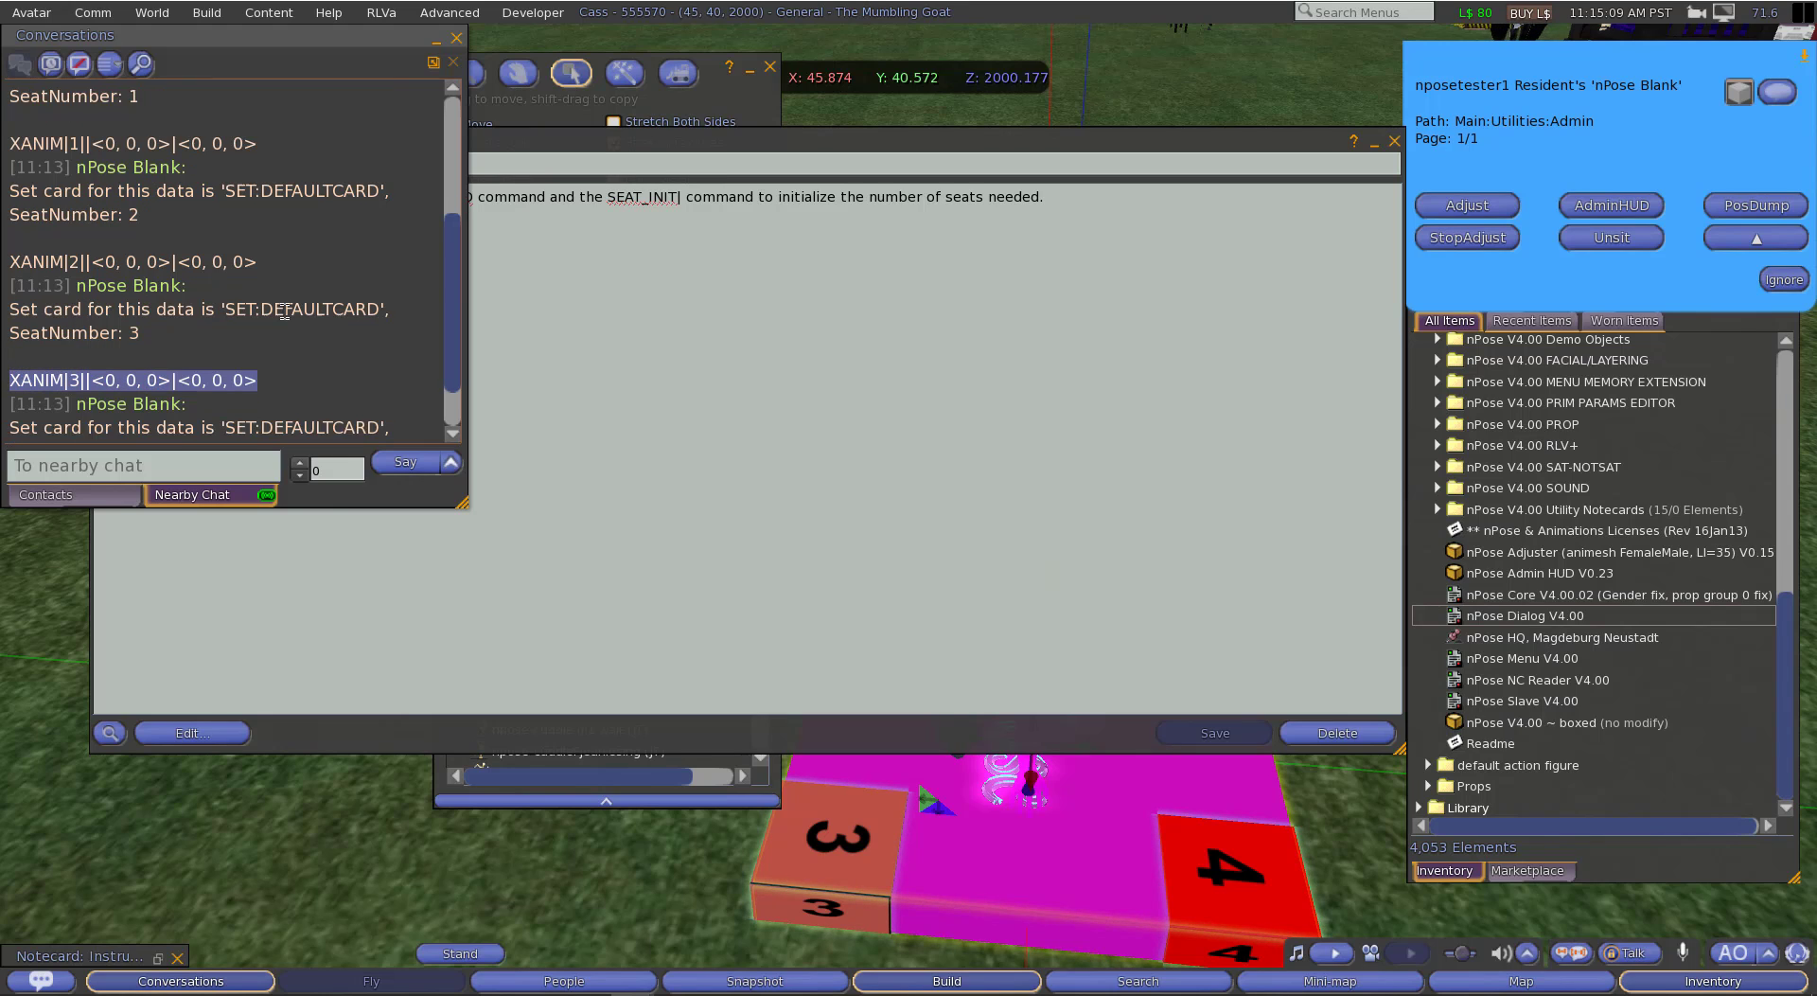
scroll(284, 311, down, 3)
drag(272, 432, 4, 432)
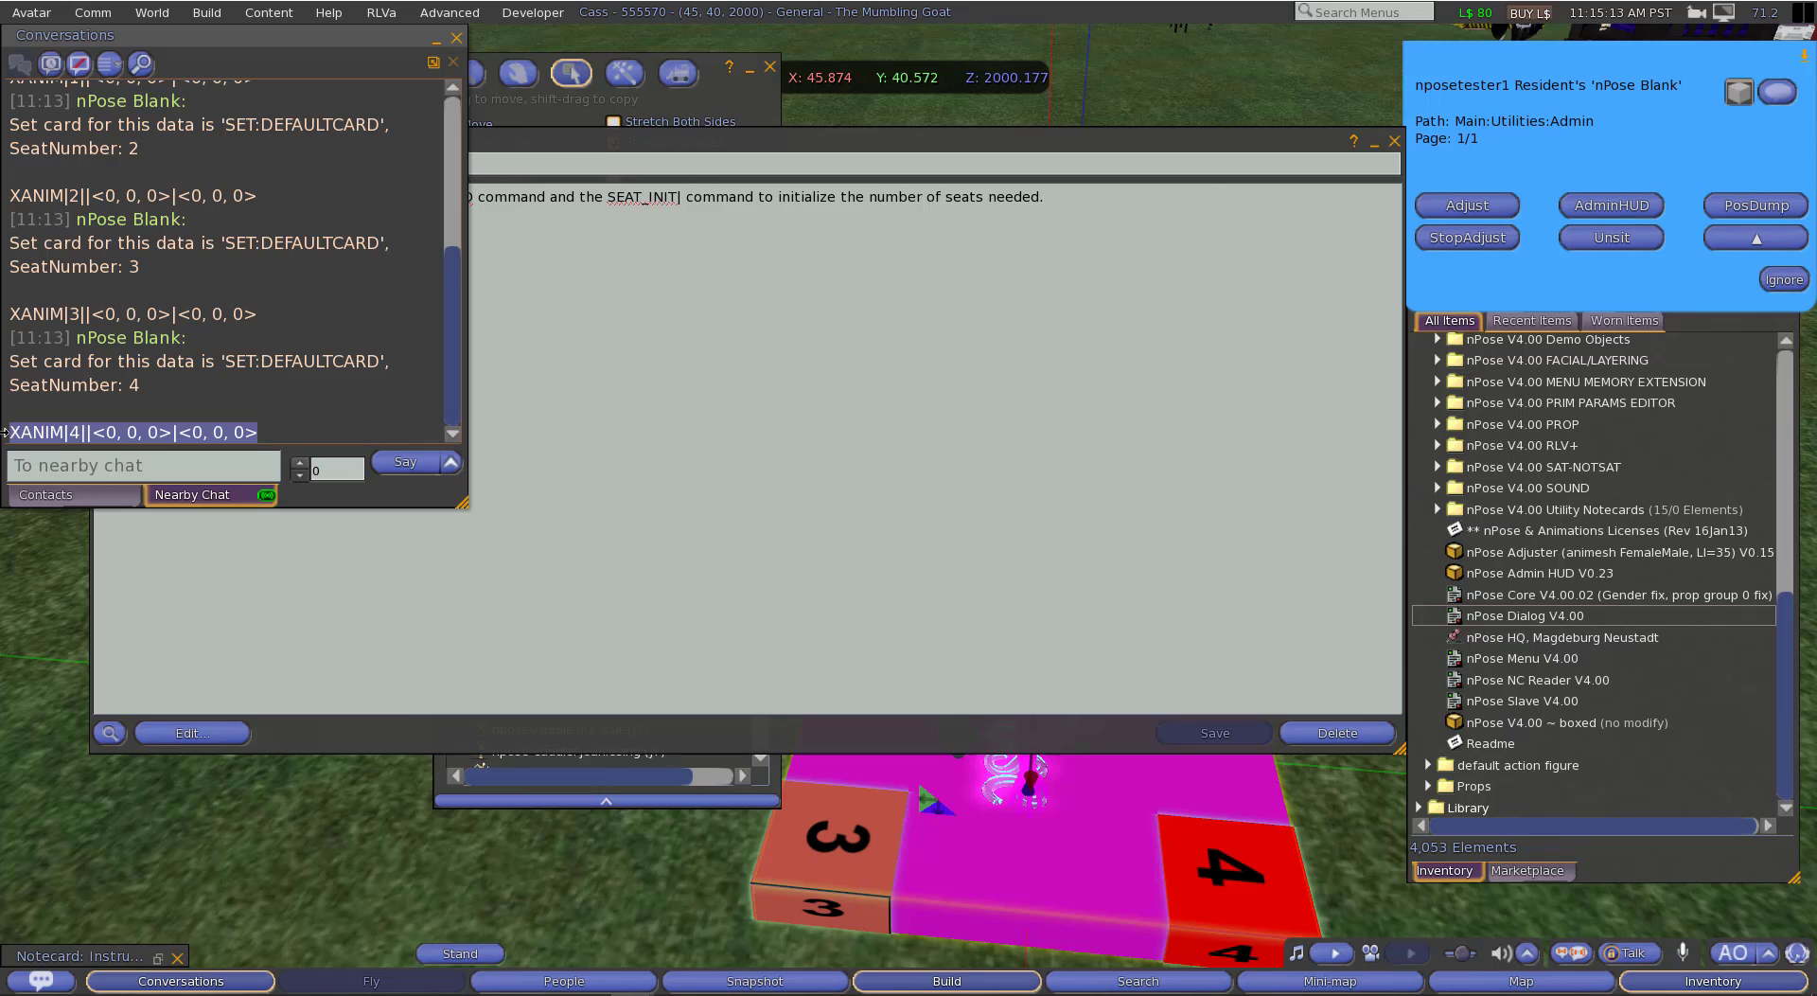
click(456, 39)
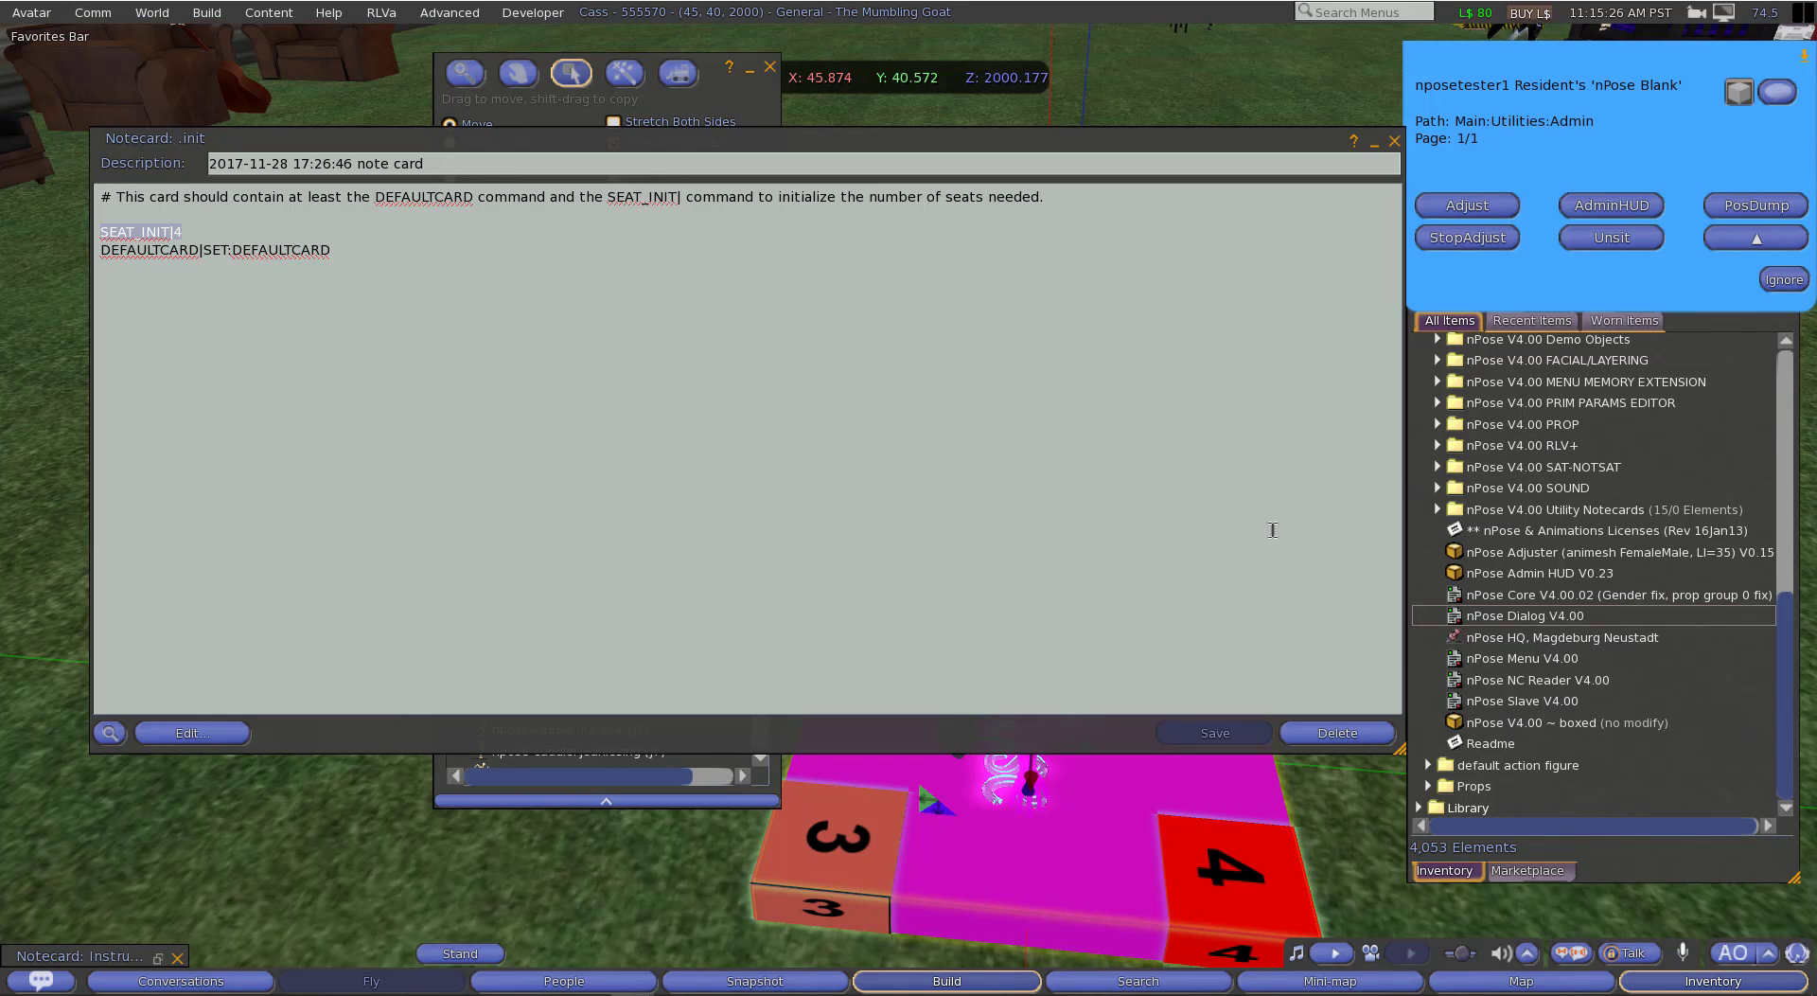
click(1372, 143)
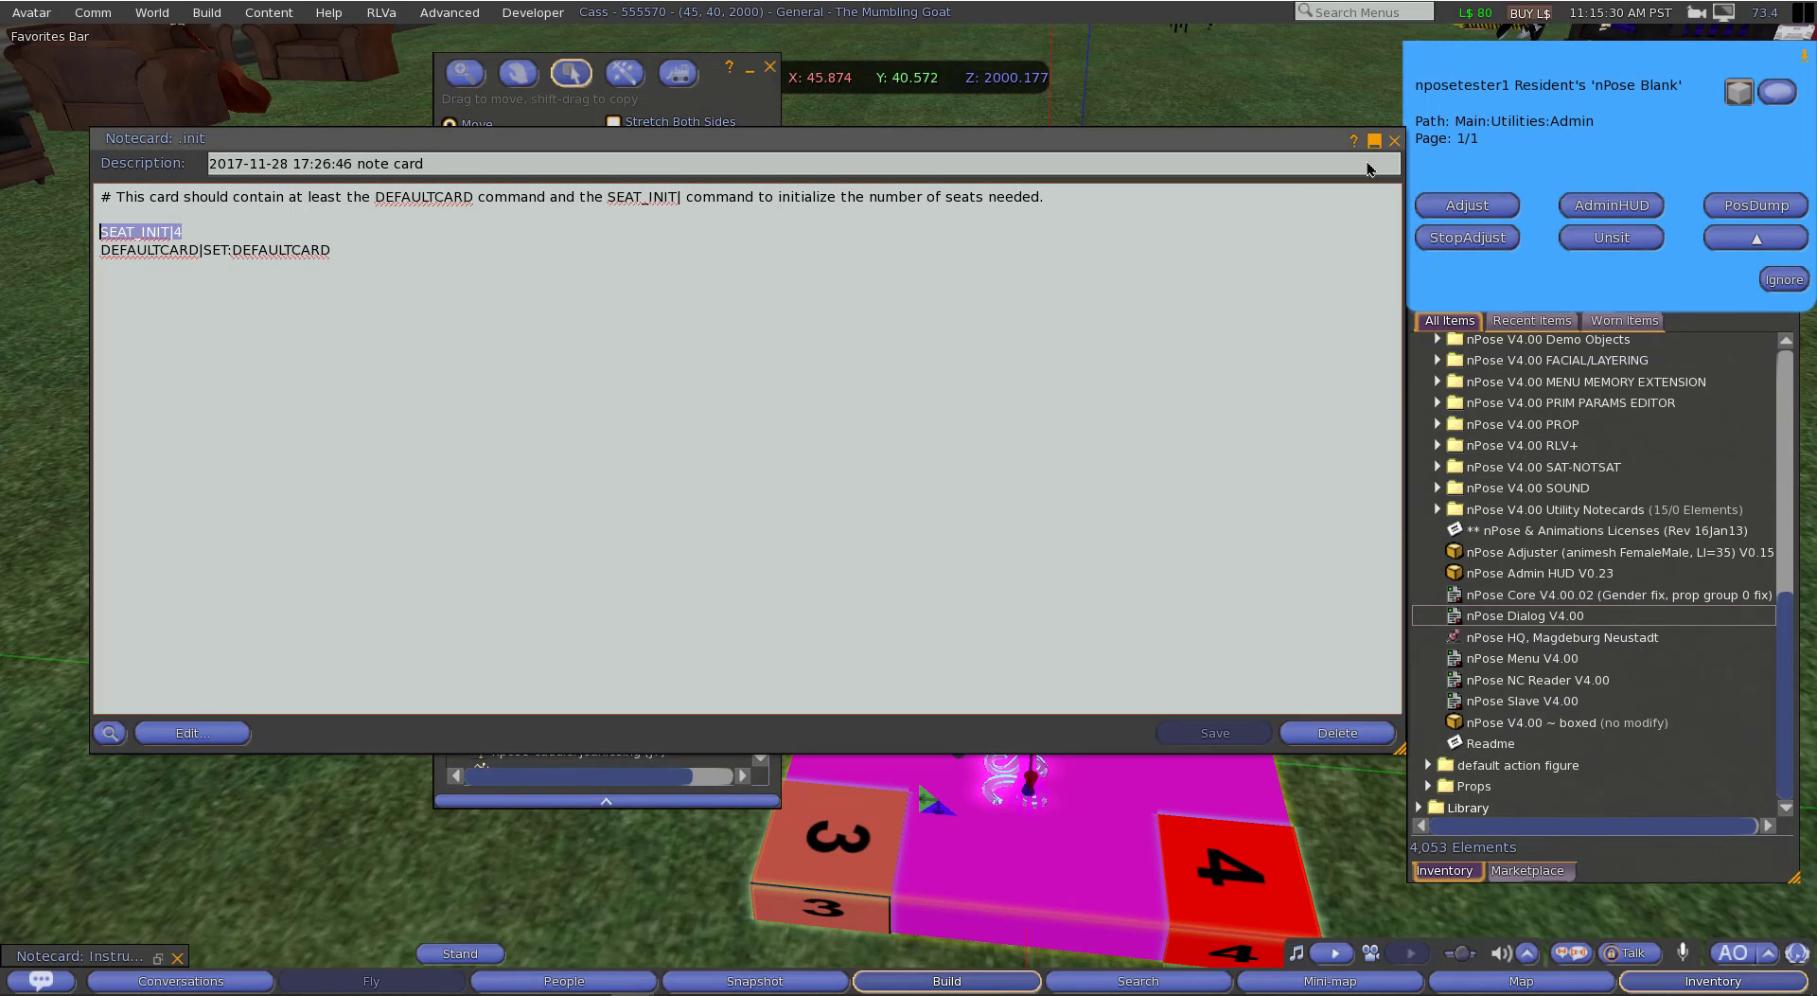
click(1374, 144)
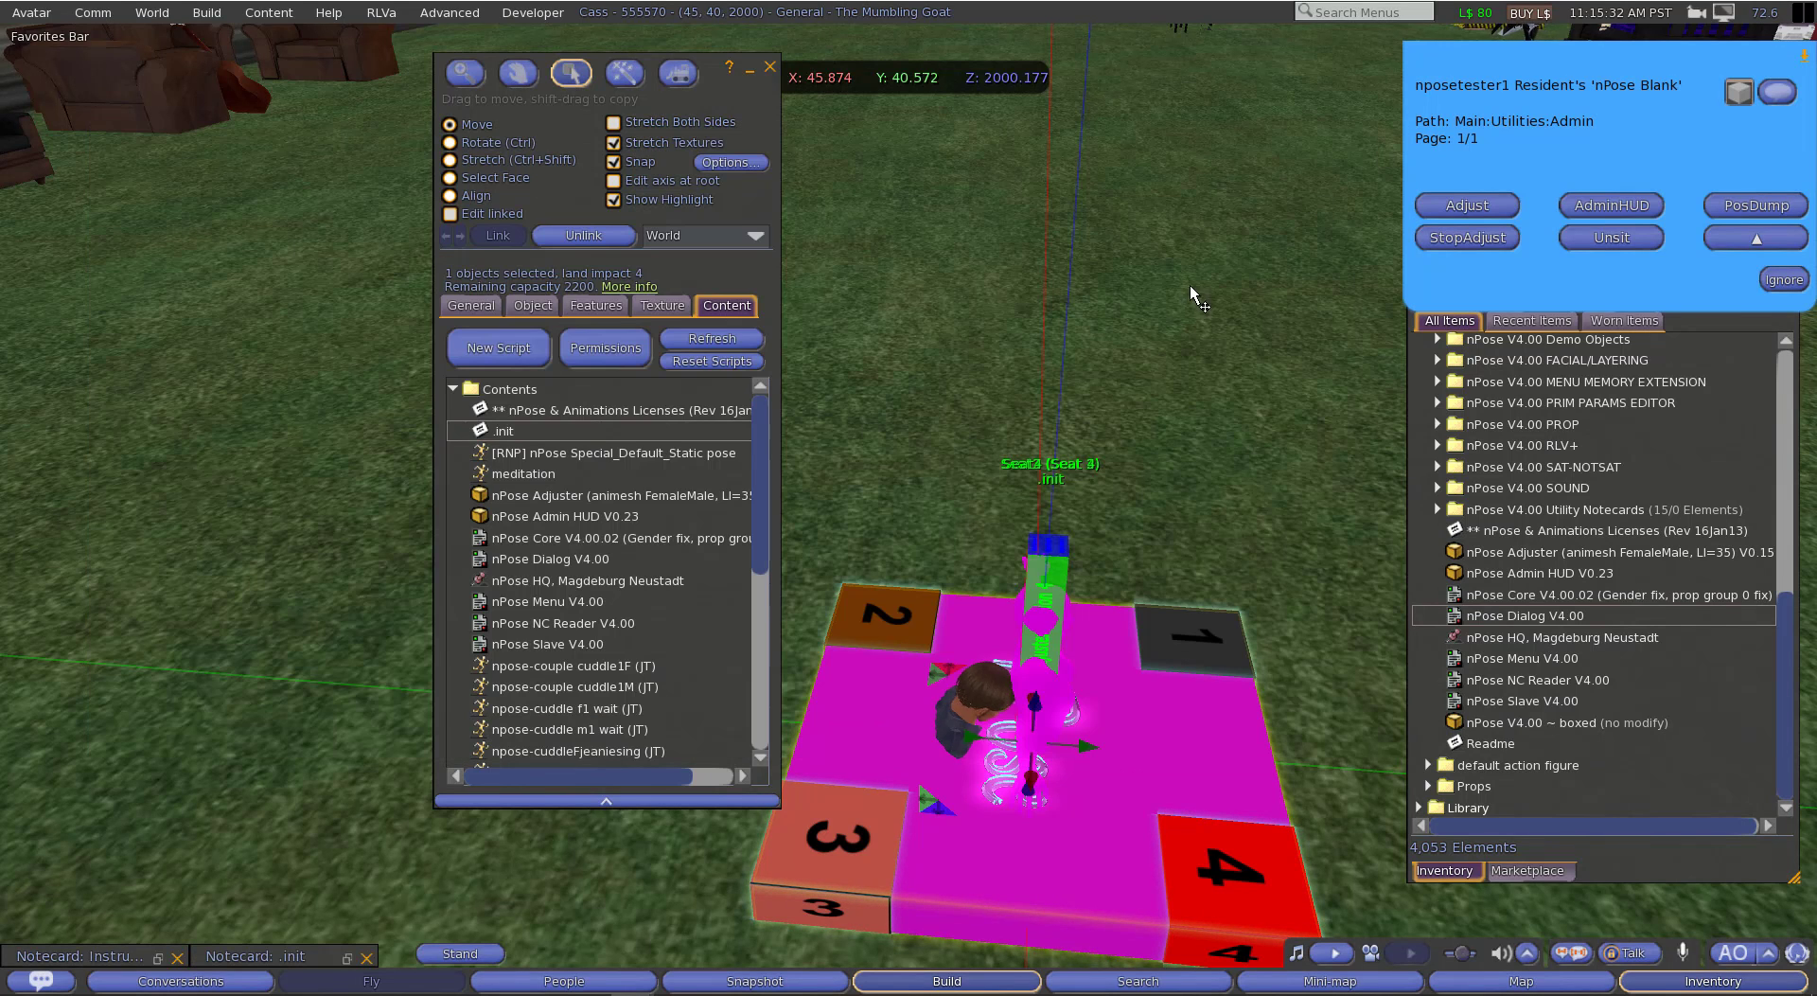
Step: Spread the overlapping adjusters along Y, Seat 1 by about 0.967, Seat 4 by about -0.879 and Seat 2 by about -0.454, and stand the avatar up
click(1047, 484)
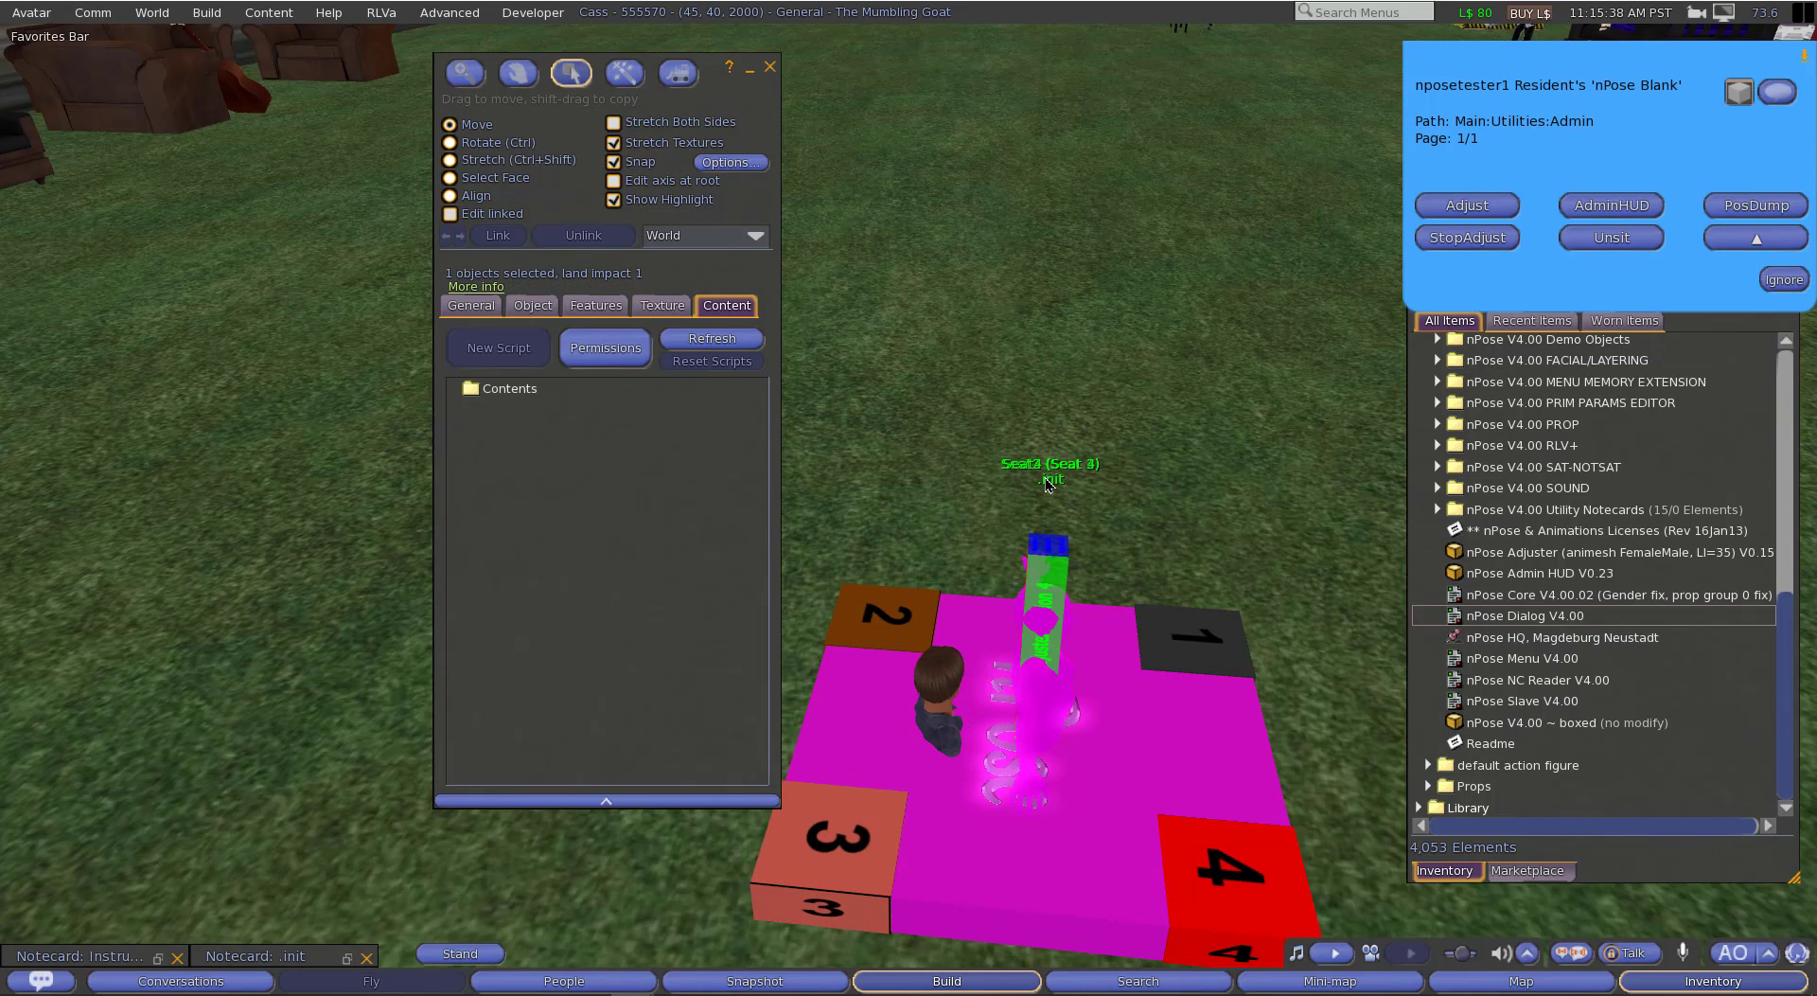
click(1043, 573)
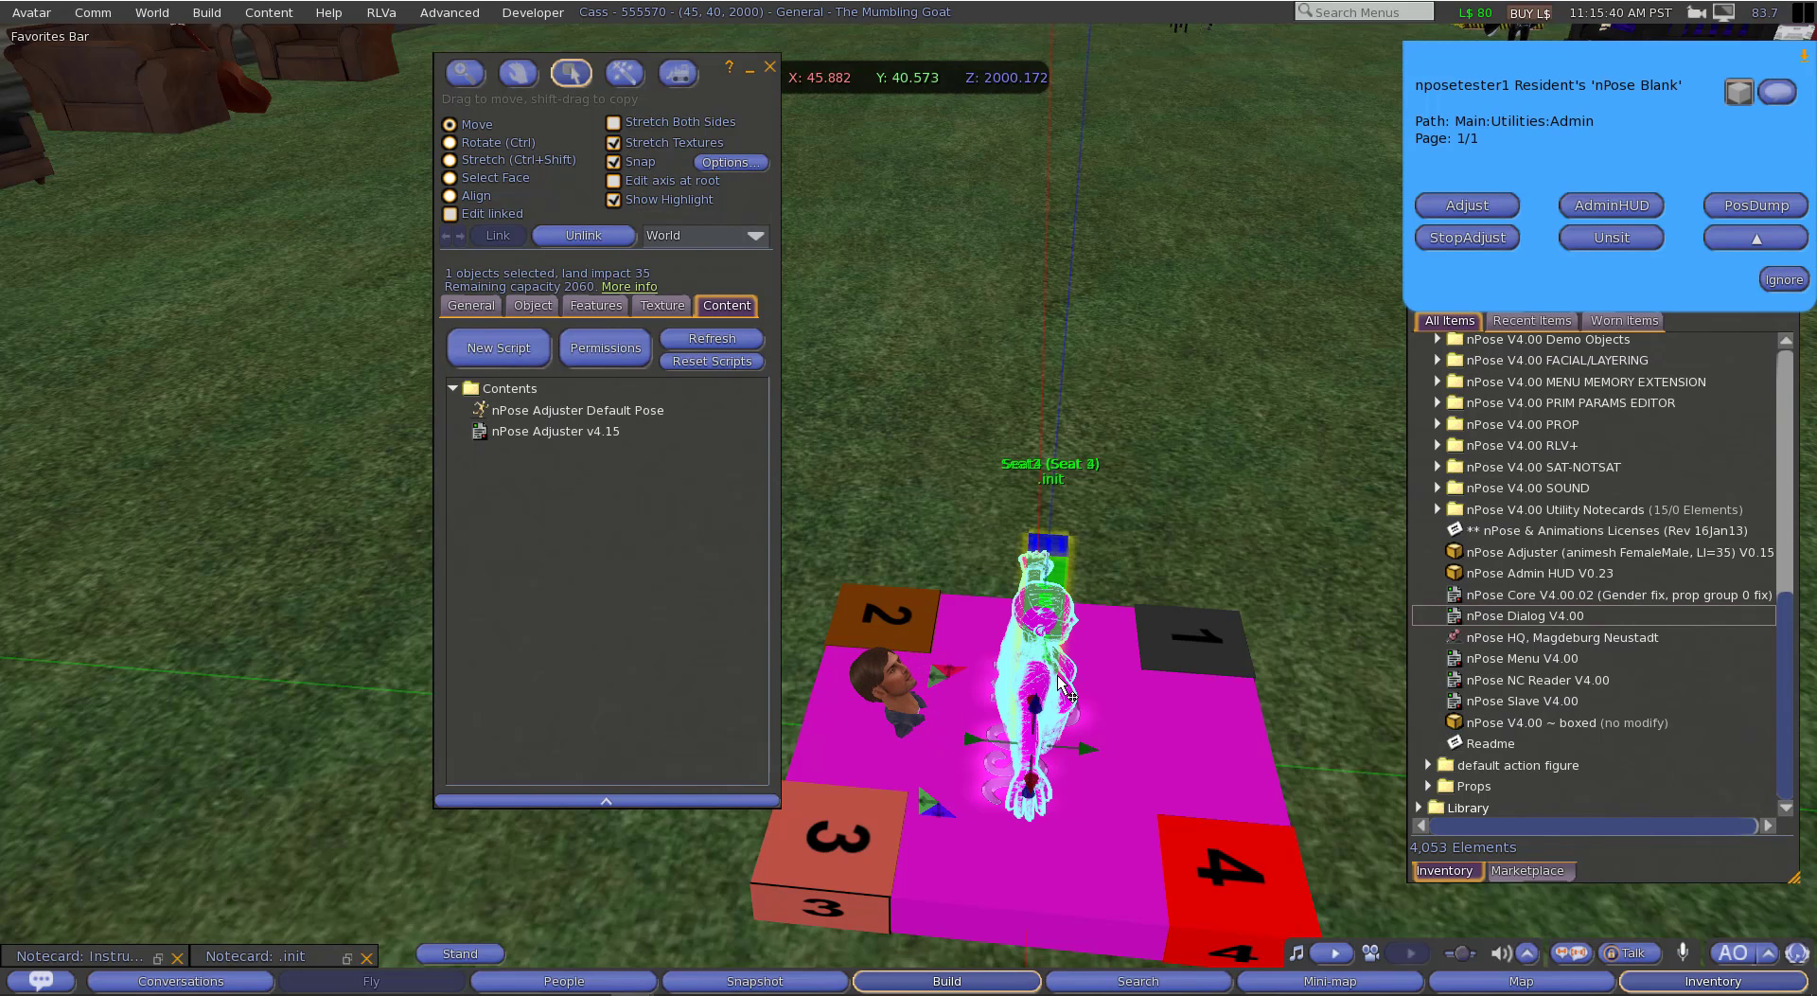
drag(1085, 749, 1317, 743)
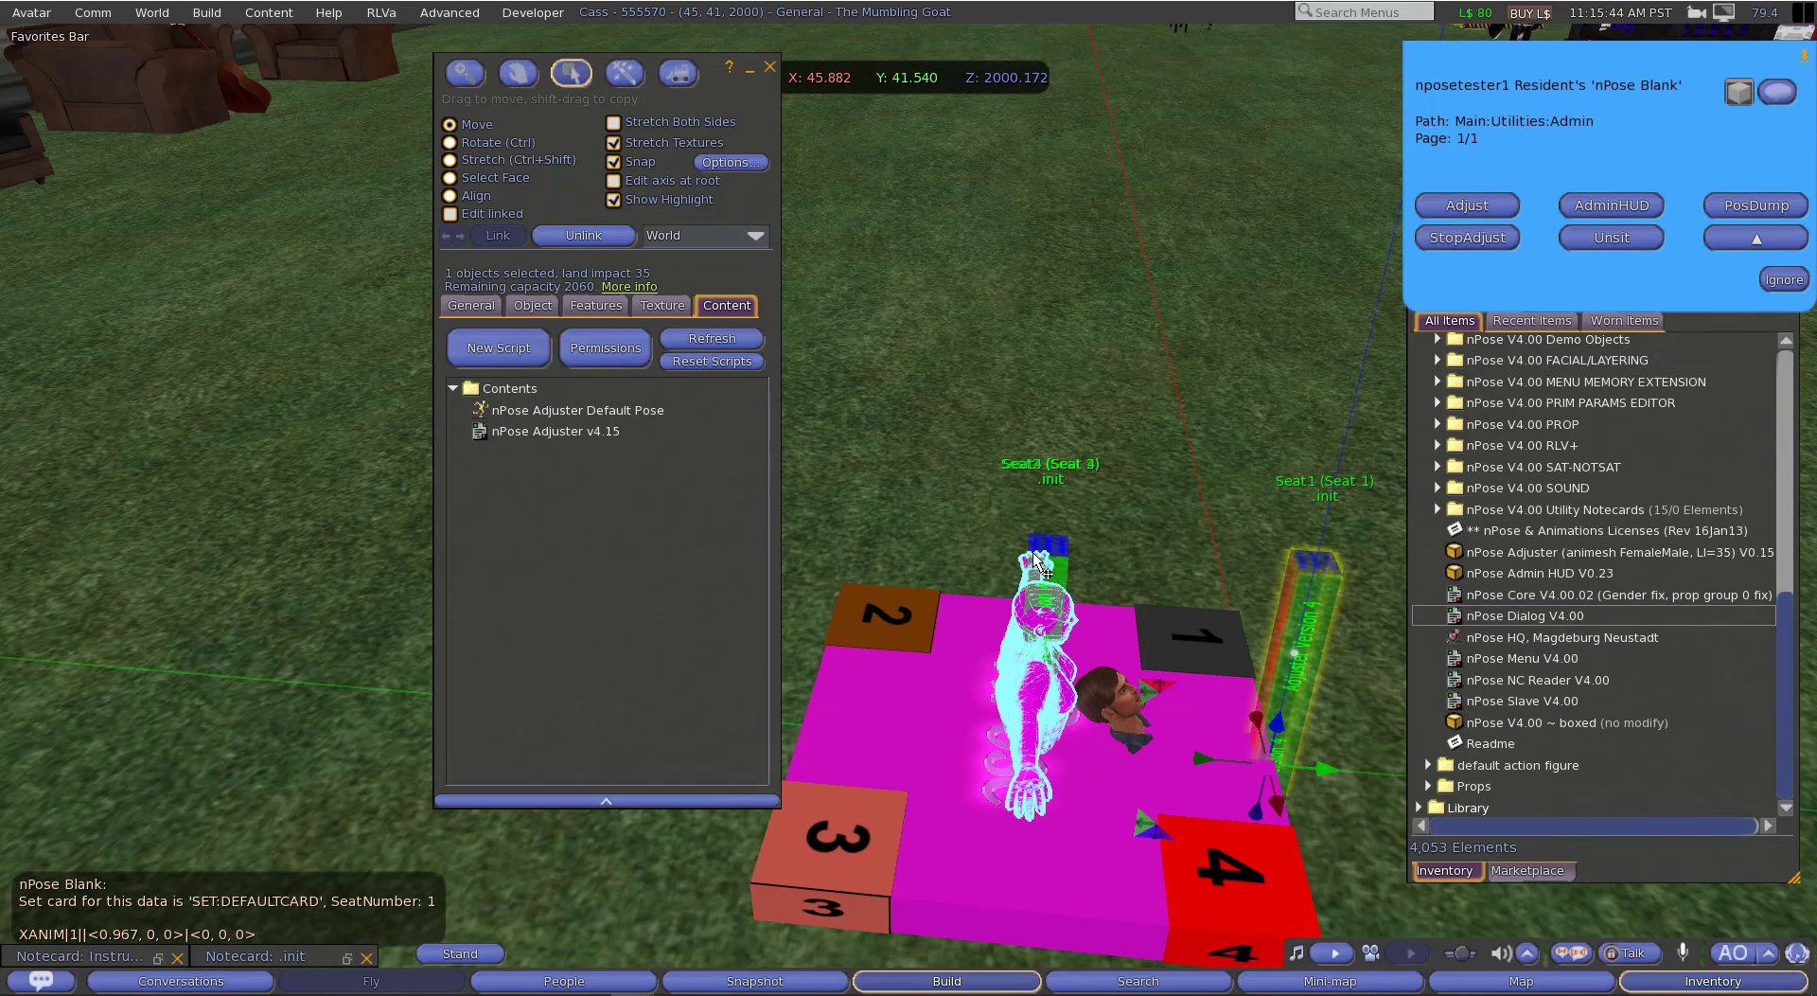
key(ctrl+z)
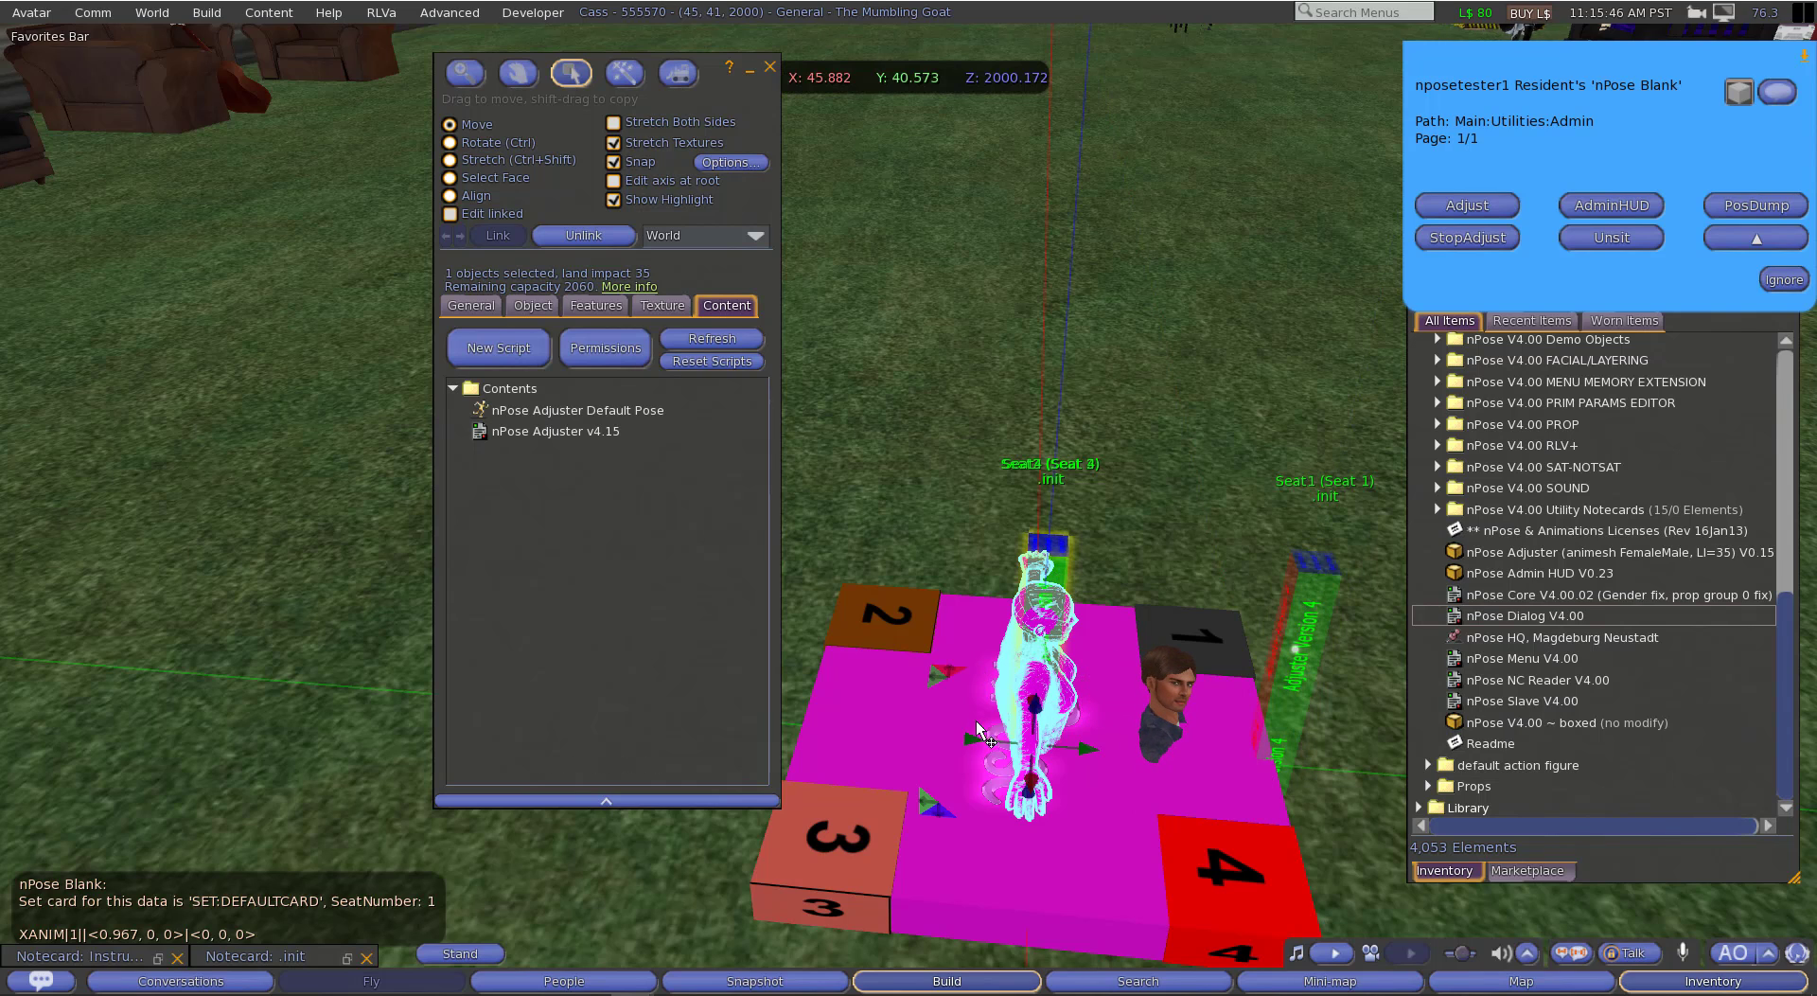
drag(964, 736, 815, 719)
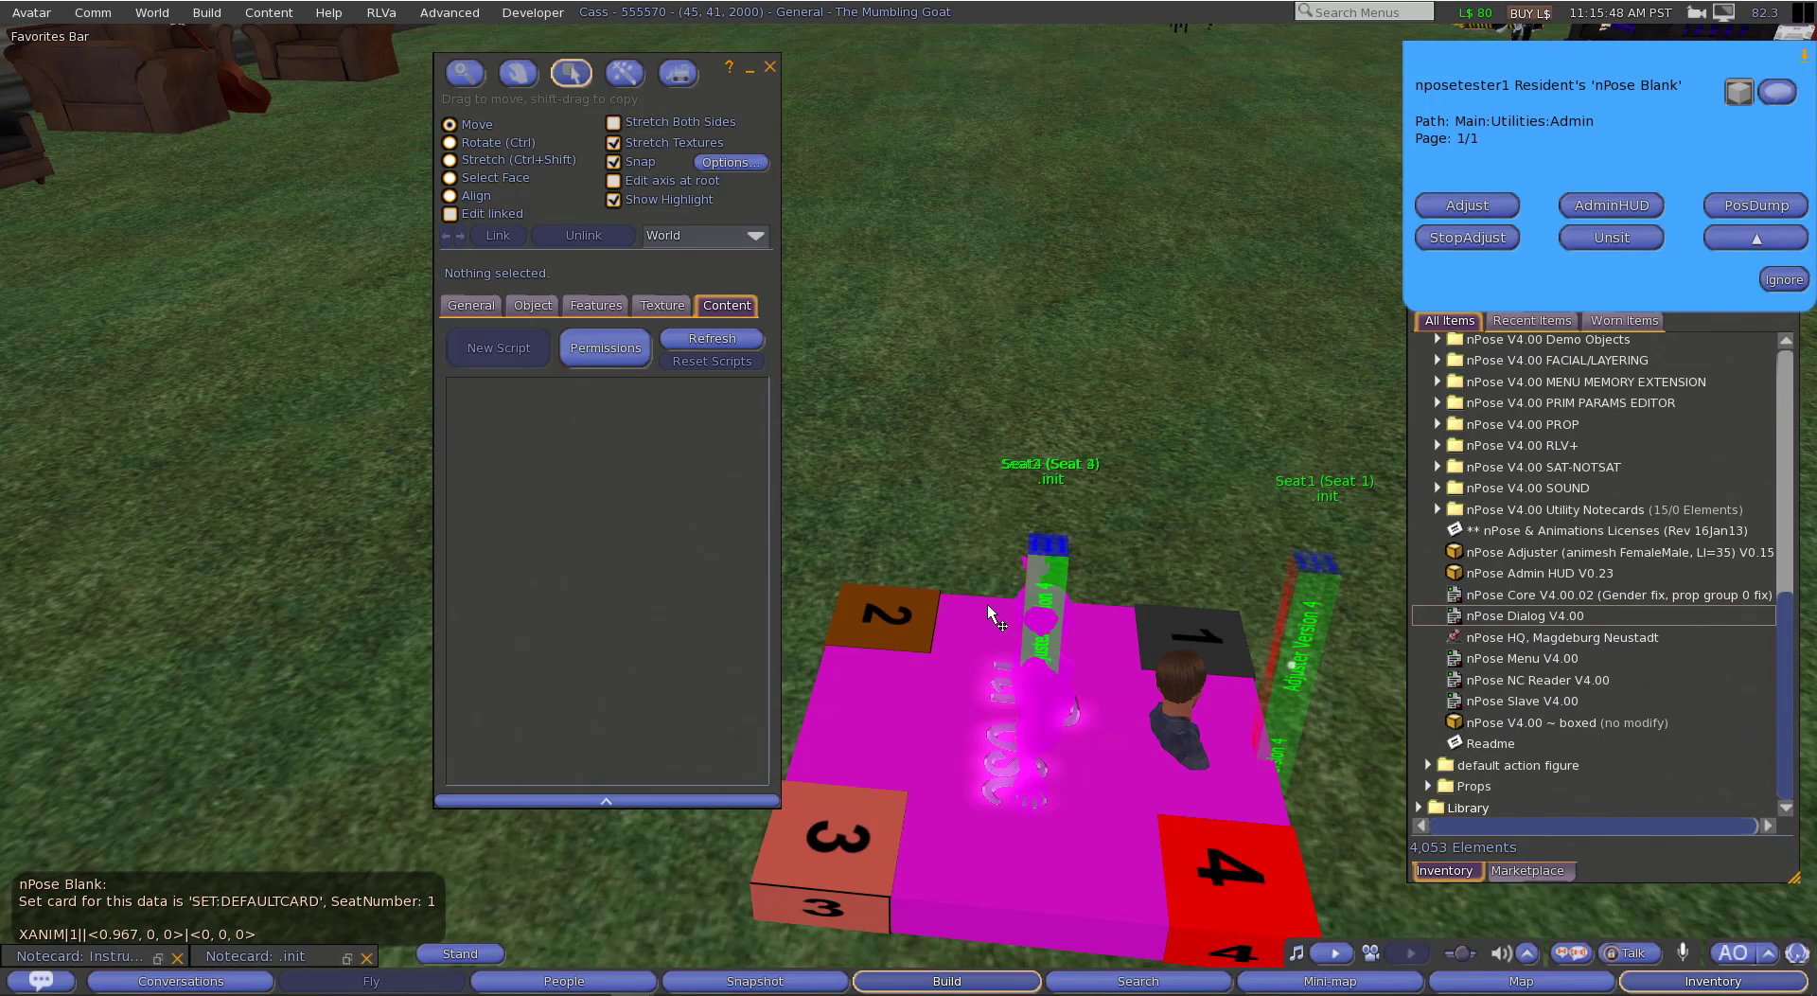
click(1056, 584)
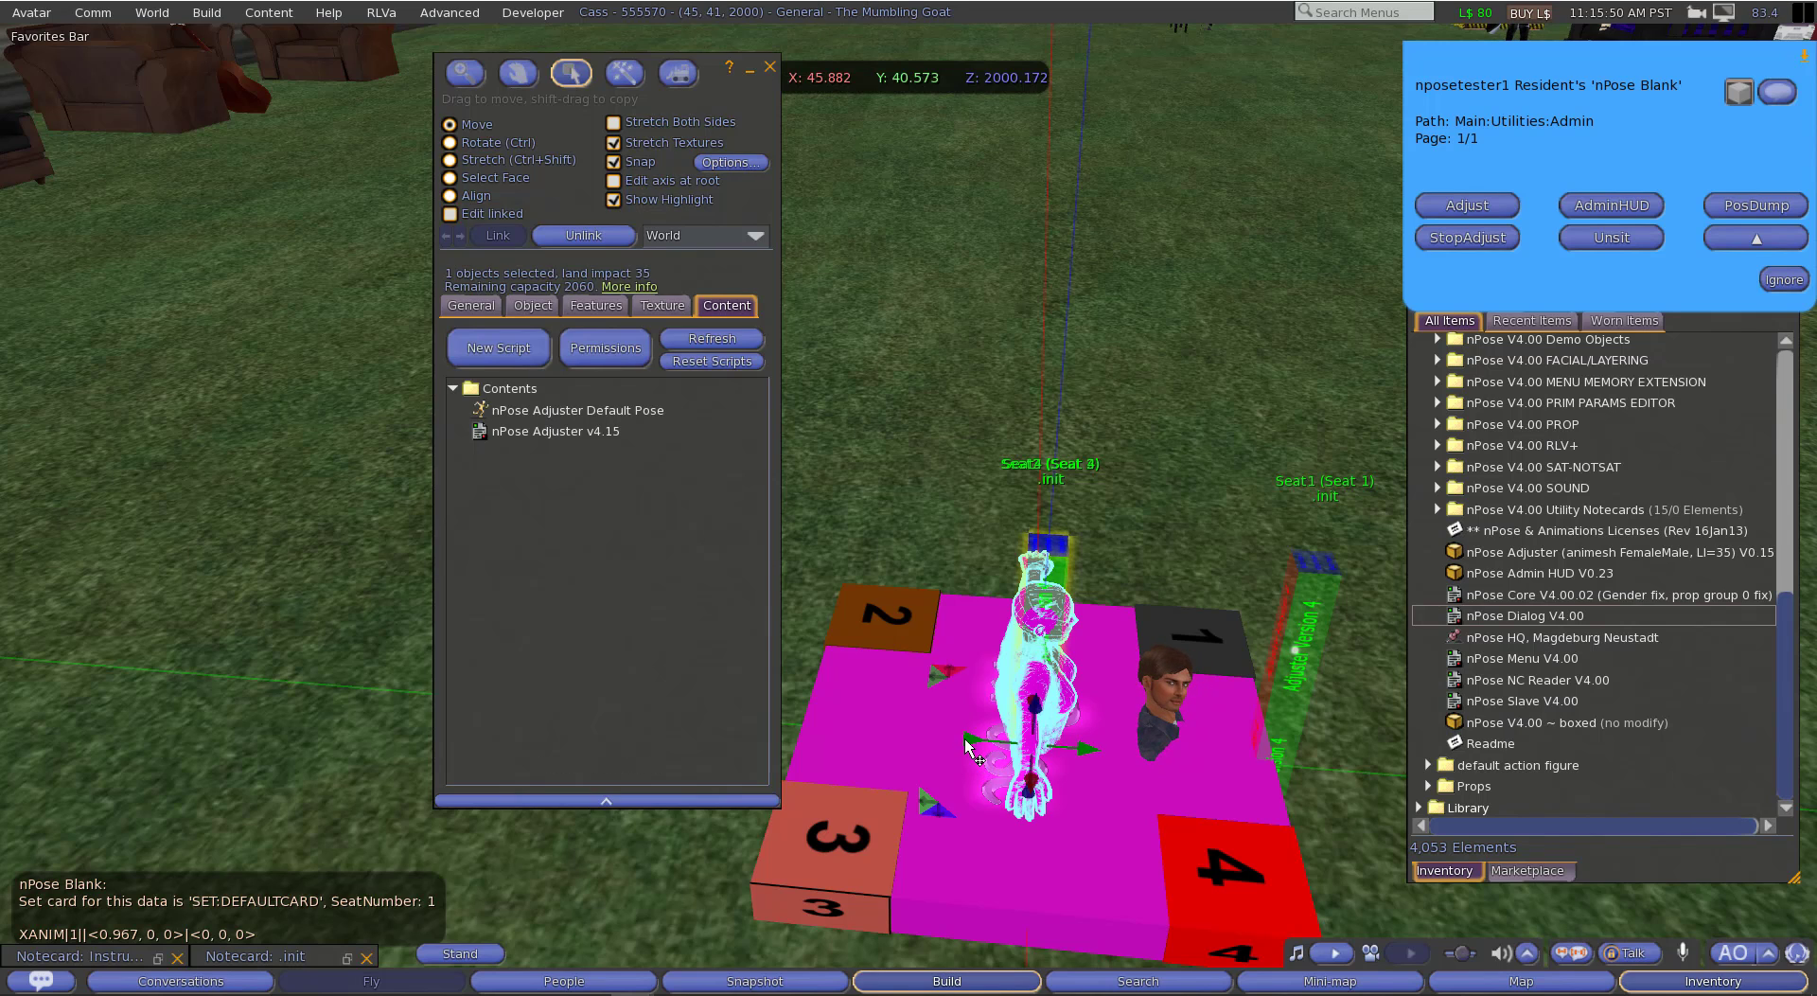
drag(970, 748, 825, 742)
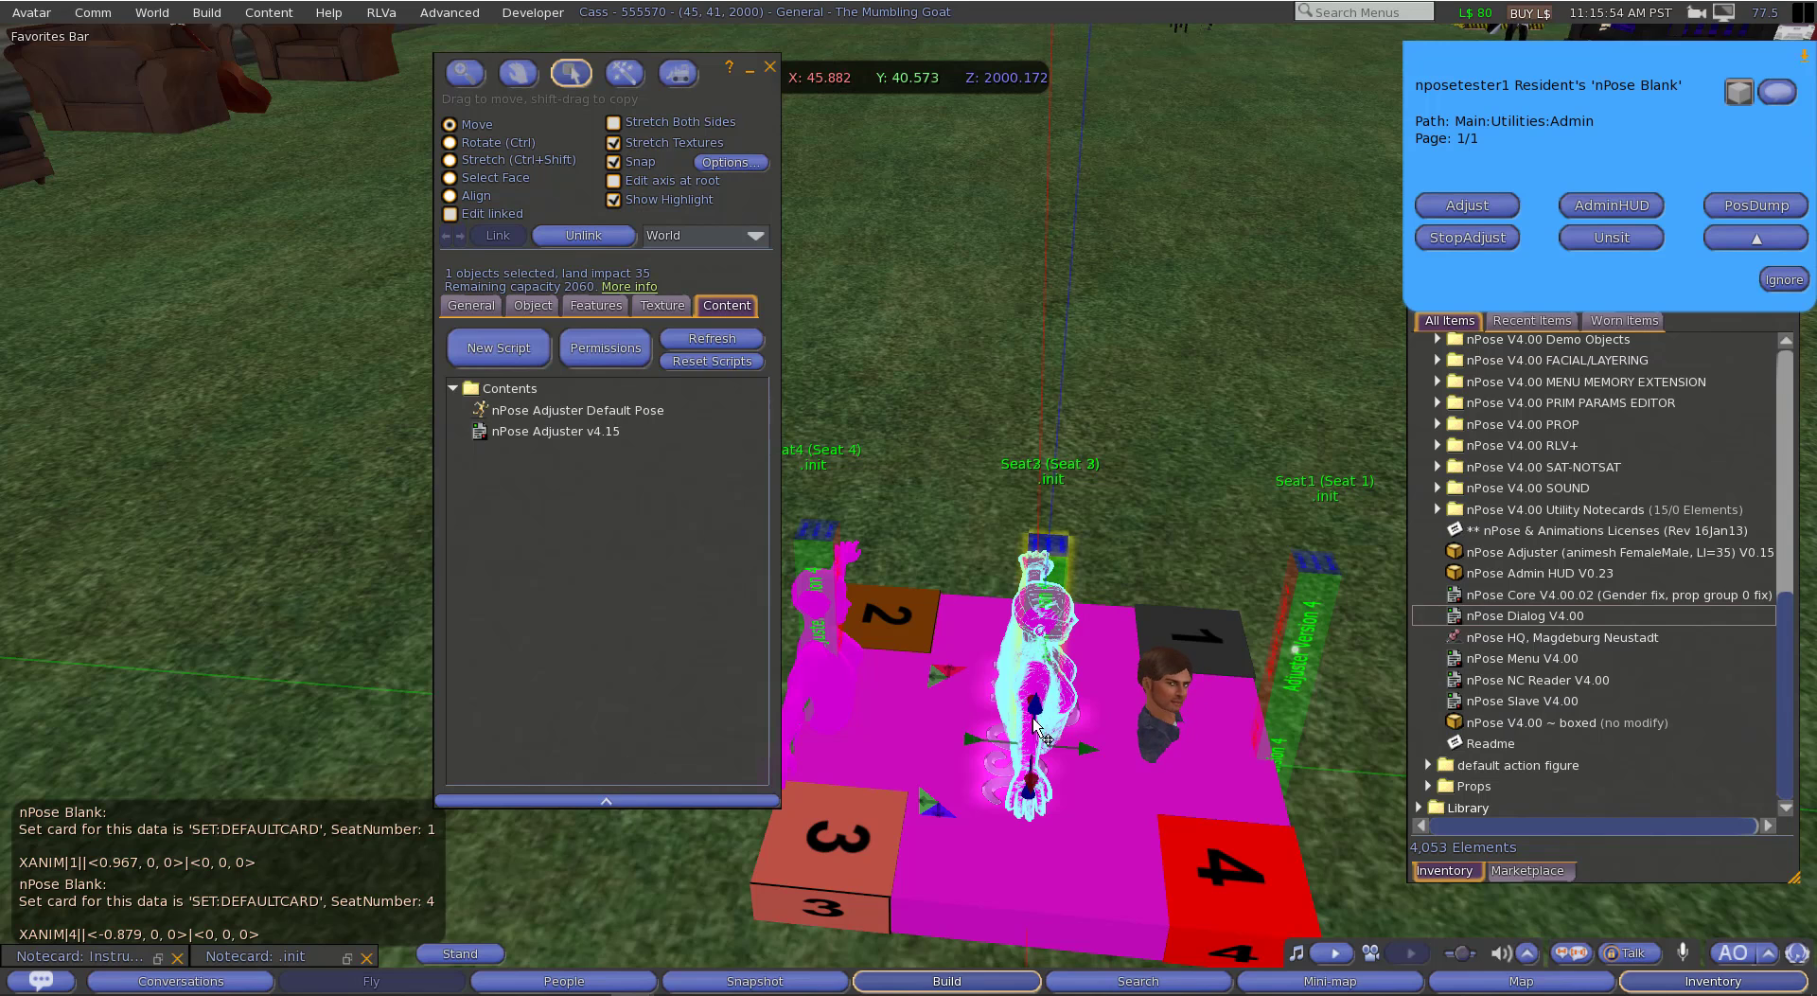
drag(973, 740, 864, 712)
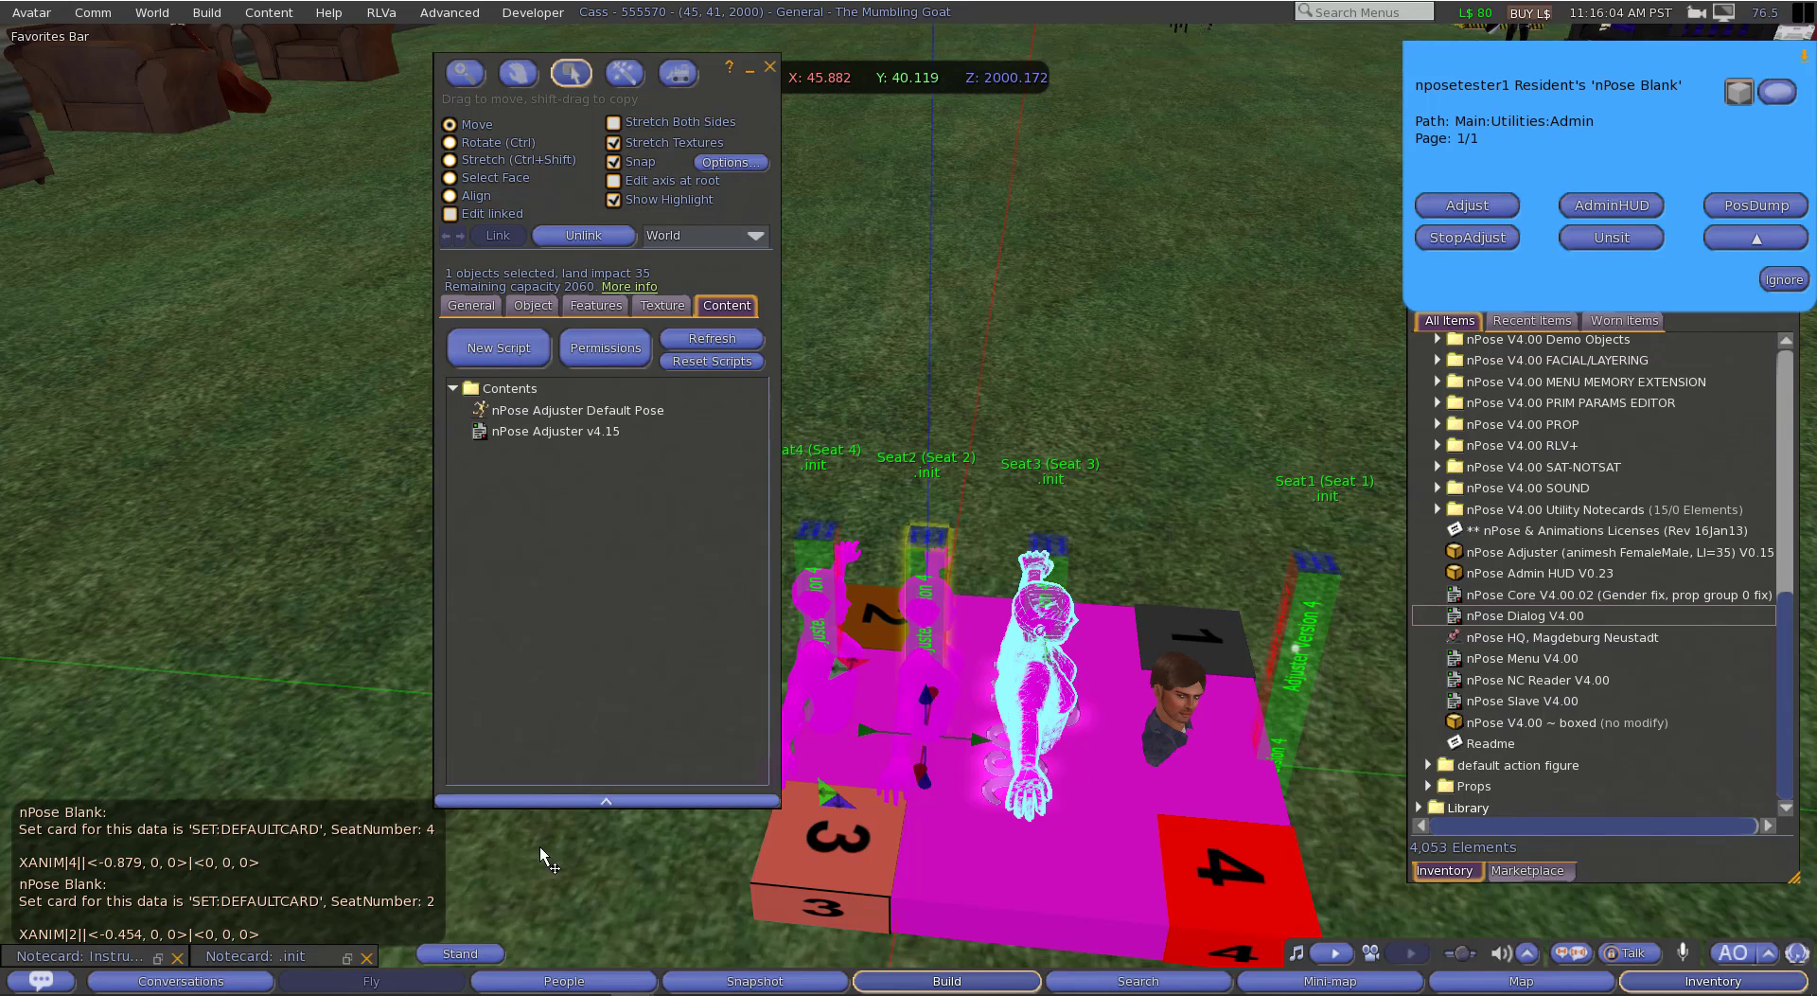
click(464, 954)
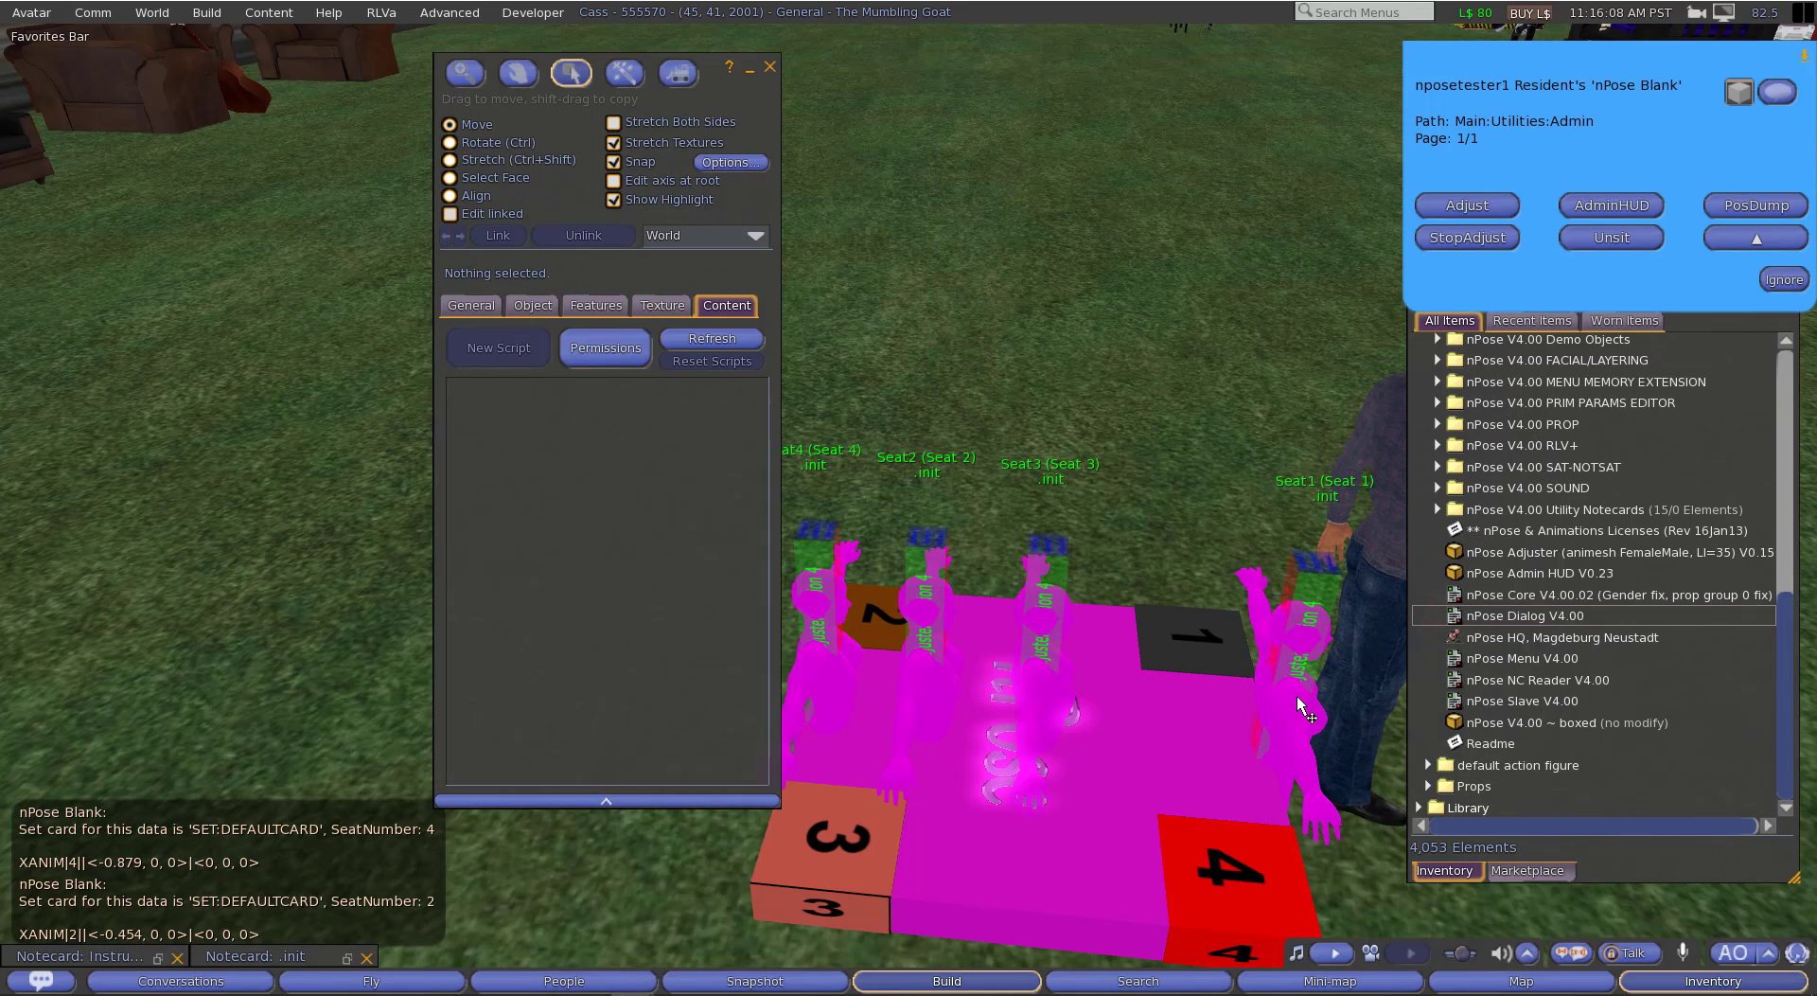
click(769, 68)
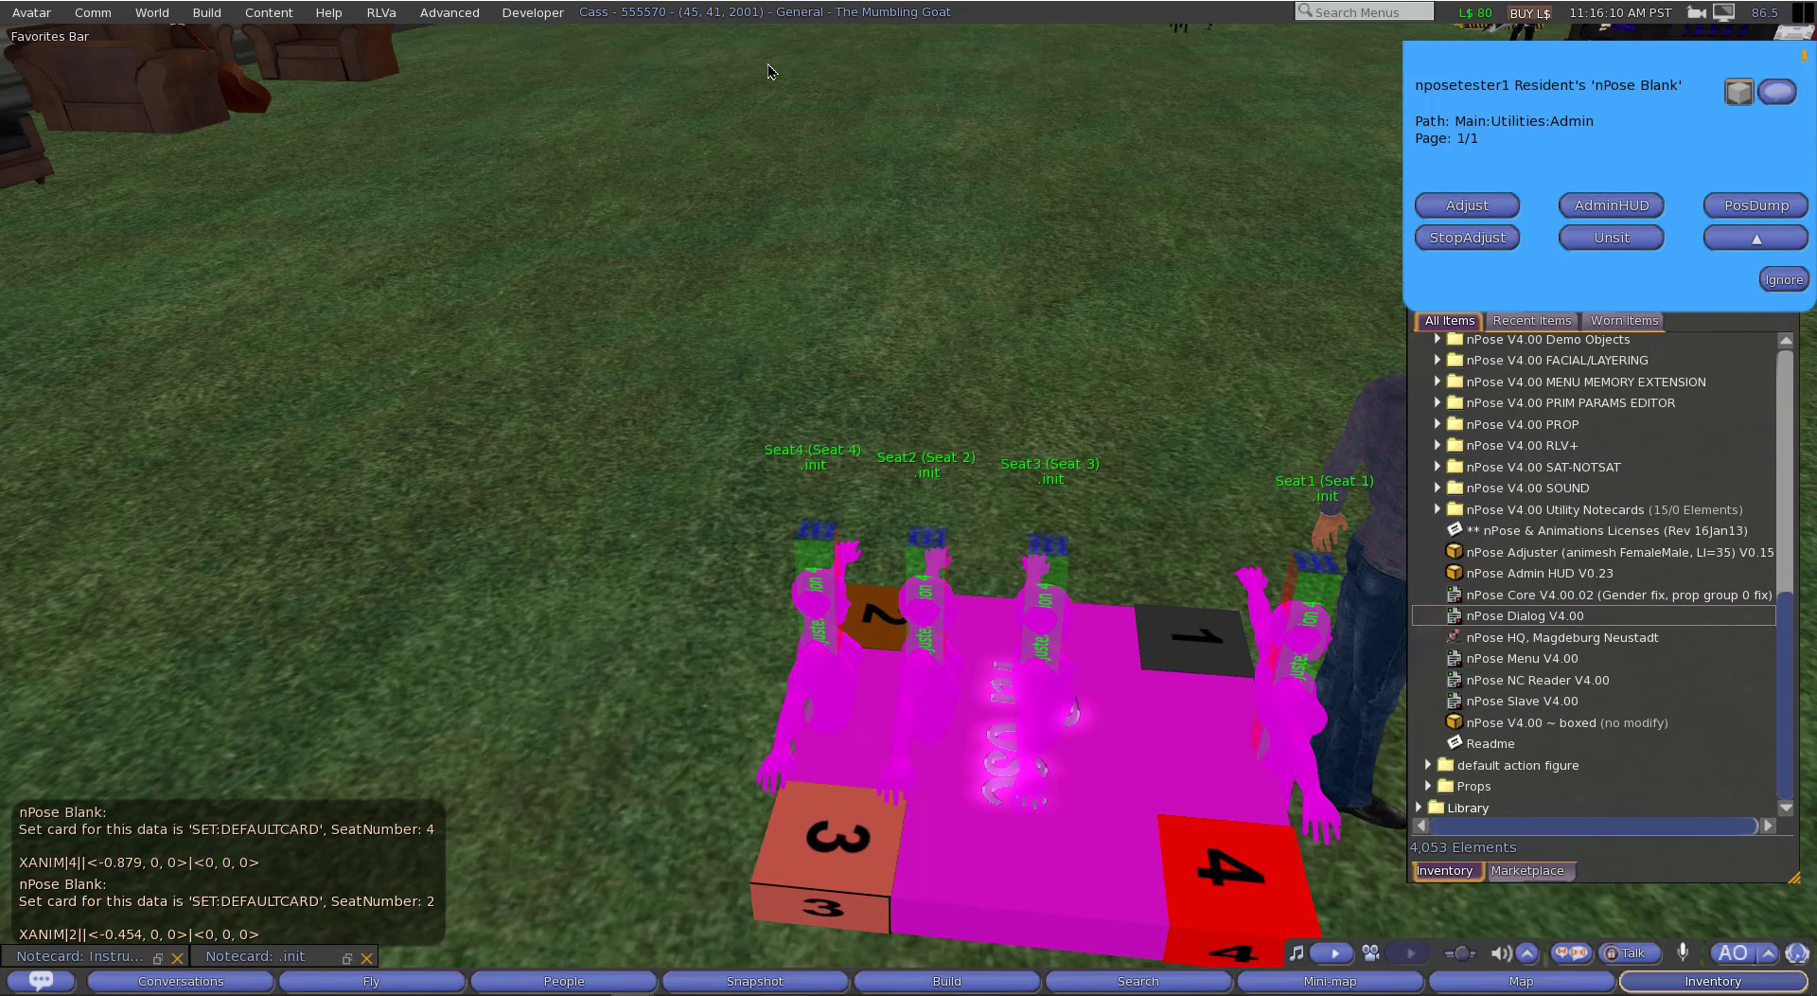
Step: Toggle the blue bodies of all four seat adjusters, leaving only Seats 1 and 2 on, and run StopAdjust to remove the adjusters
click(1321, 601)
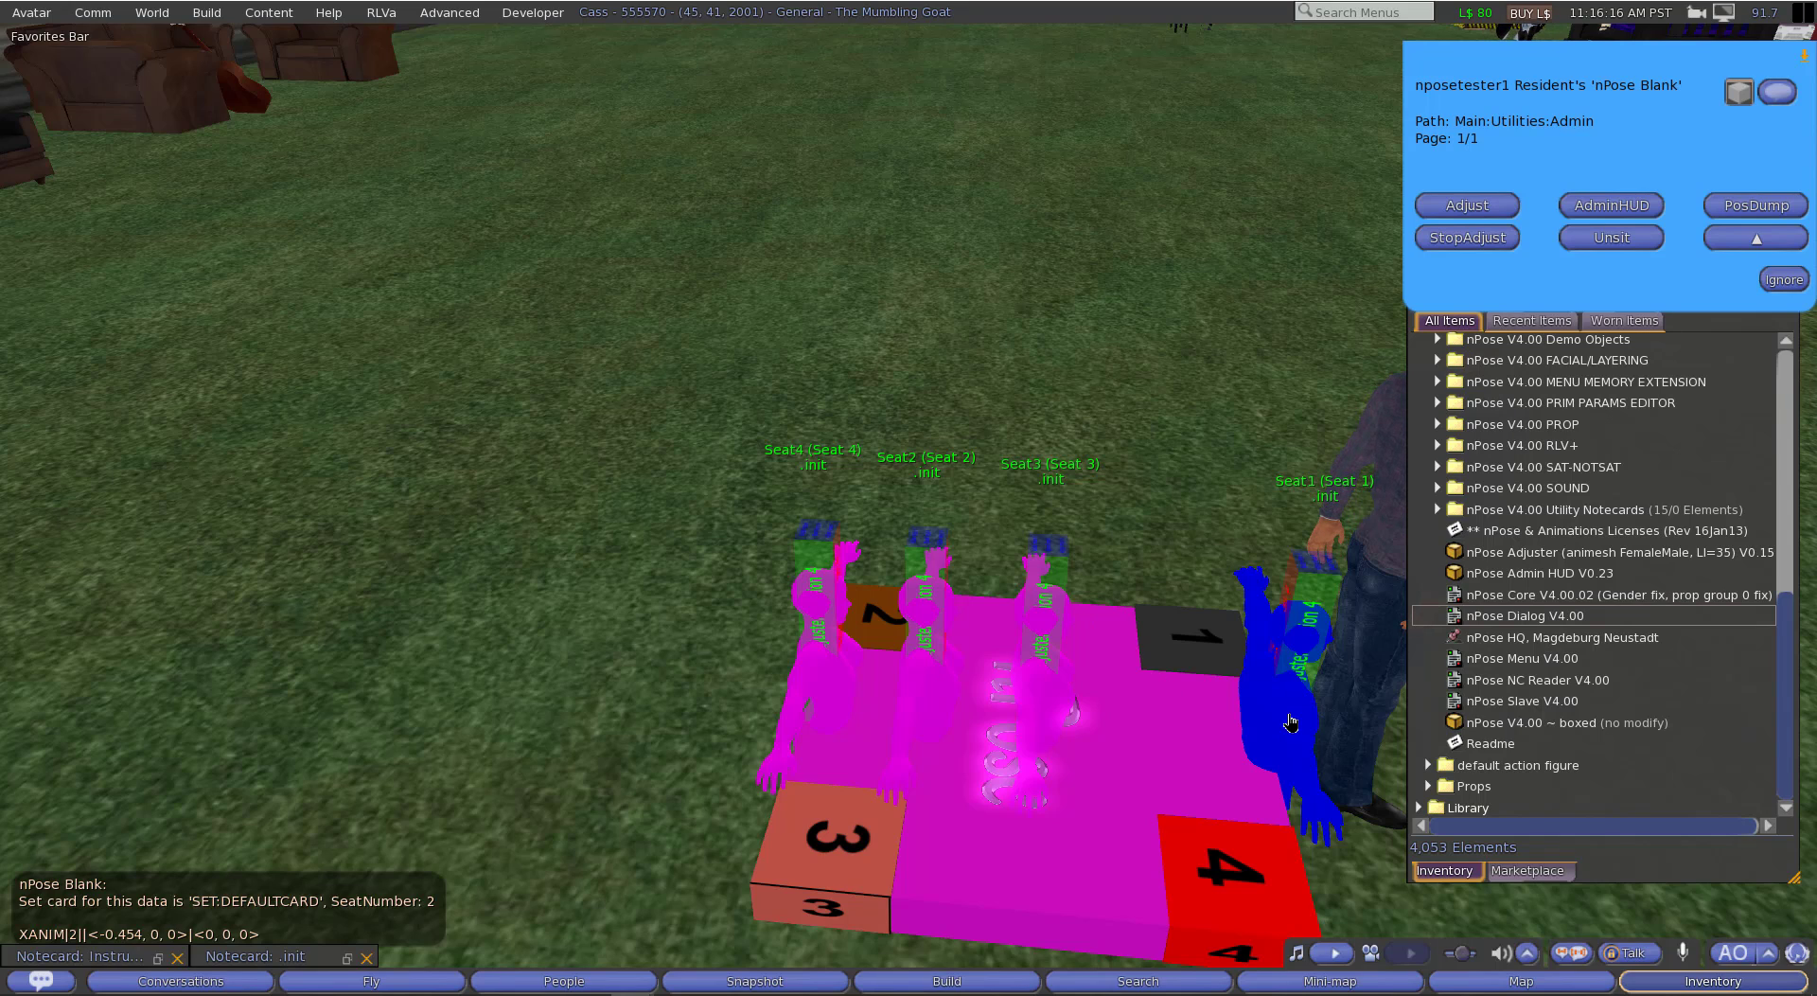
click(925, 570)
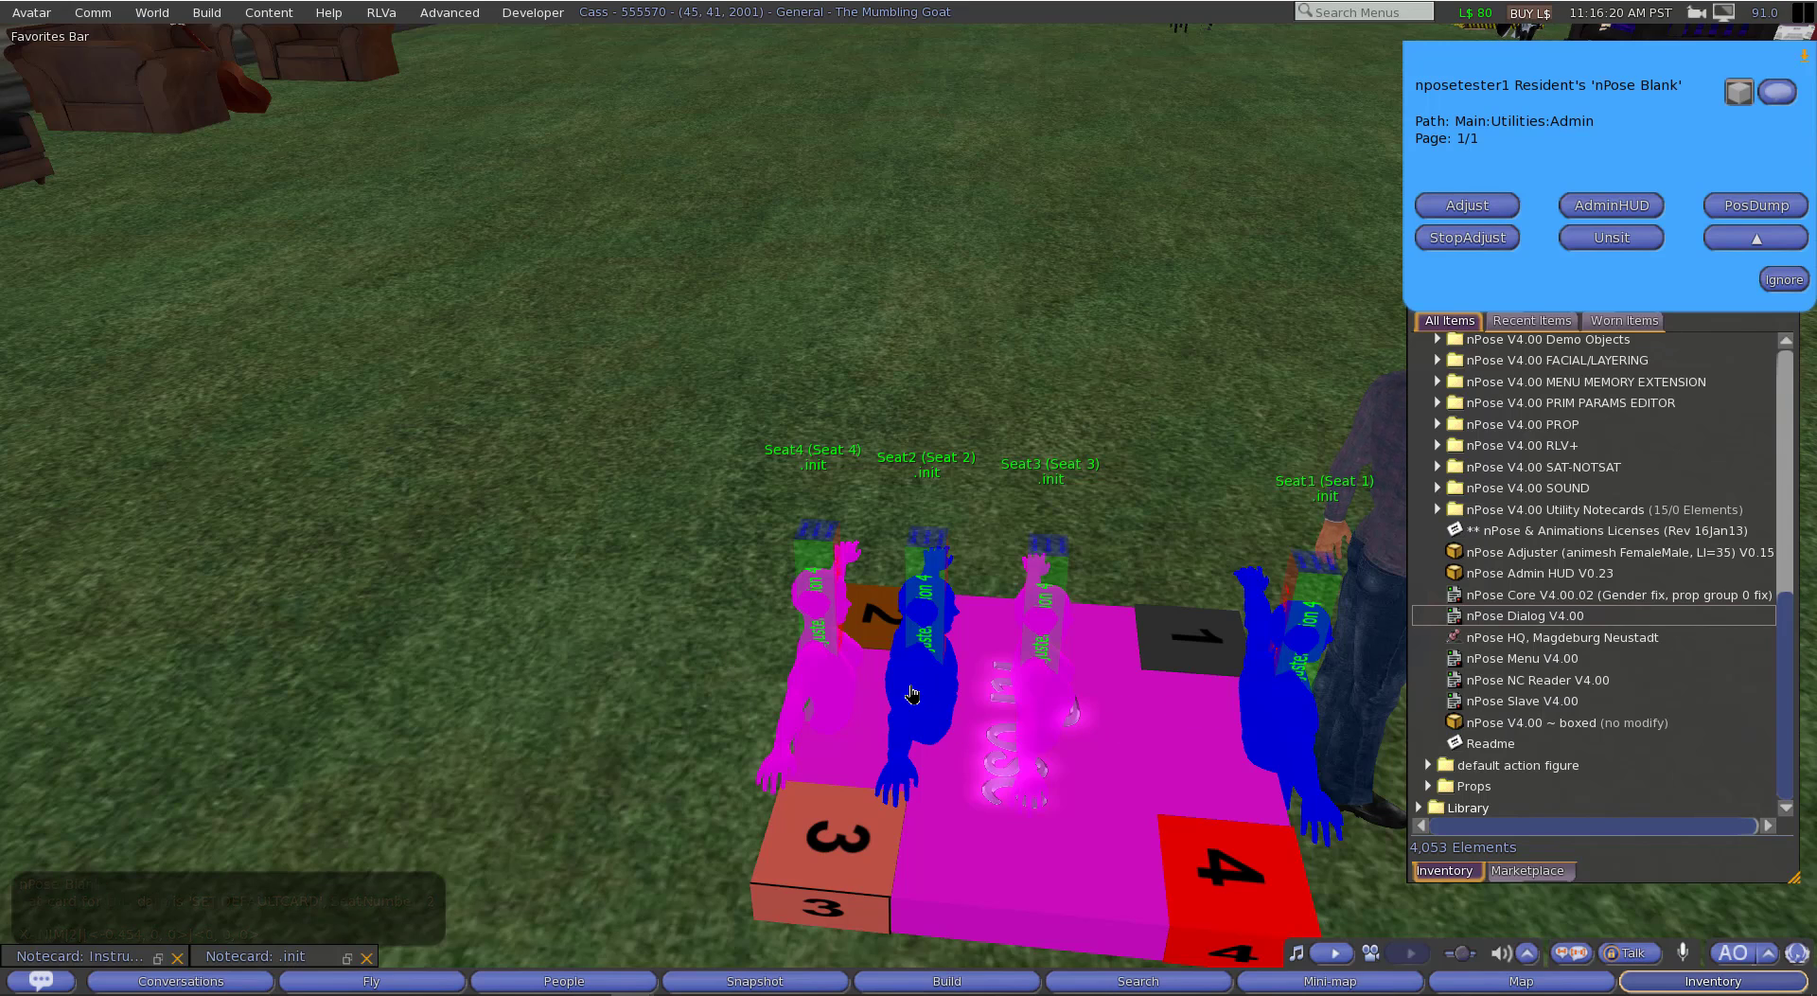
click(822, 559)
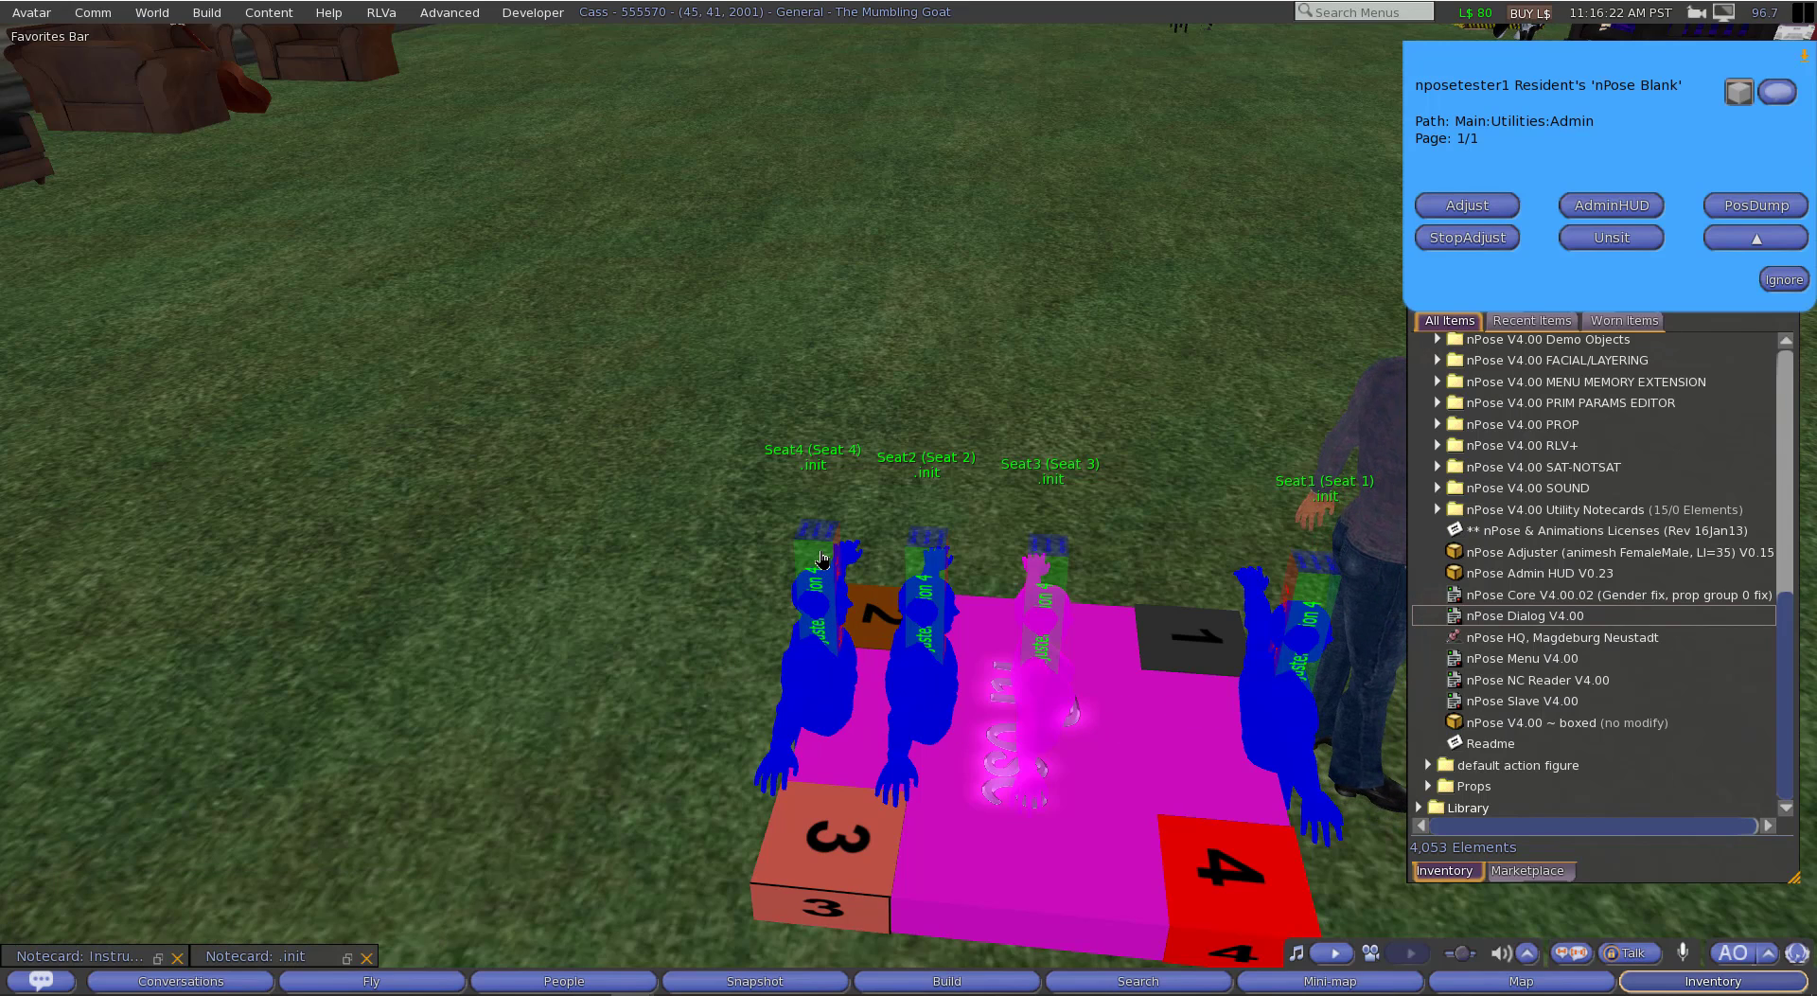
click(822, 558)
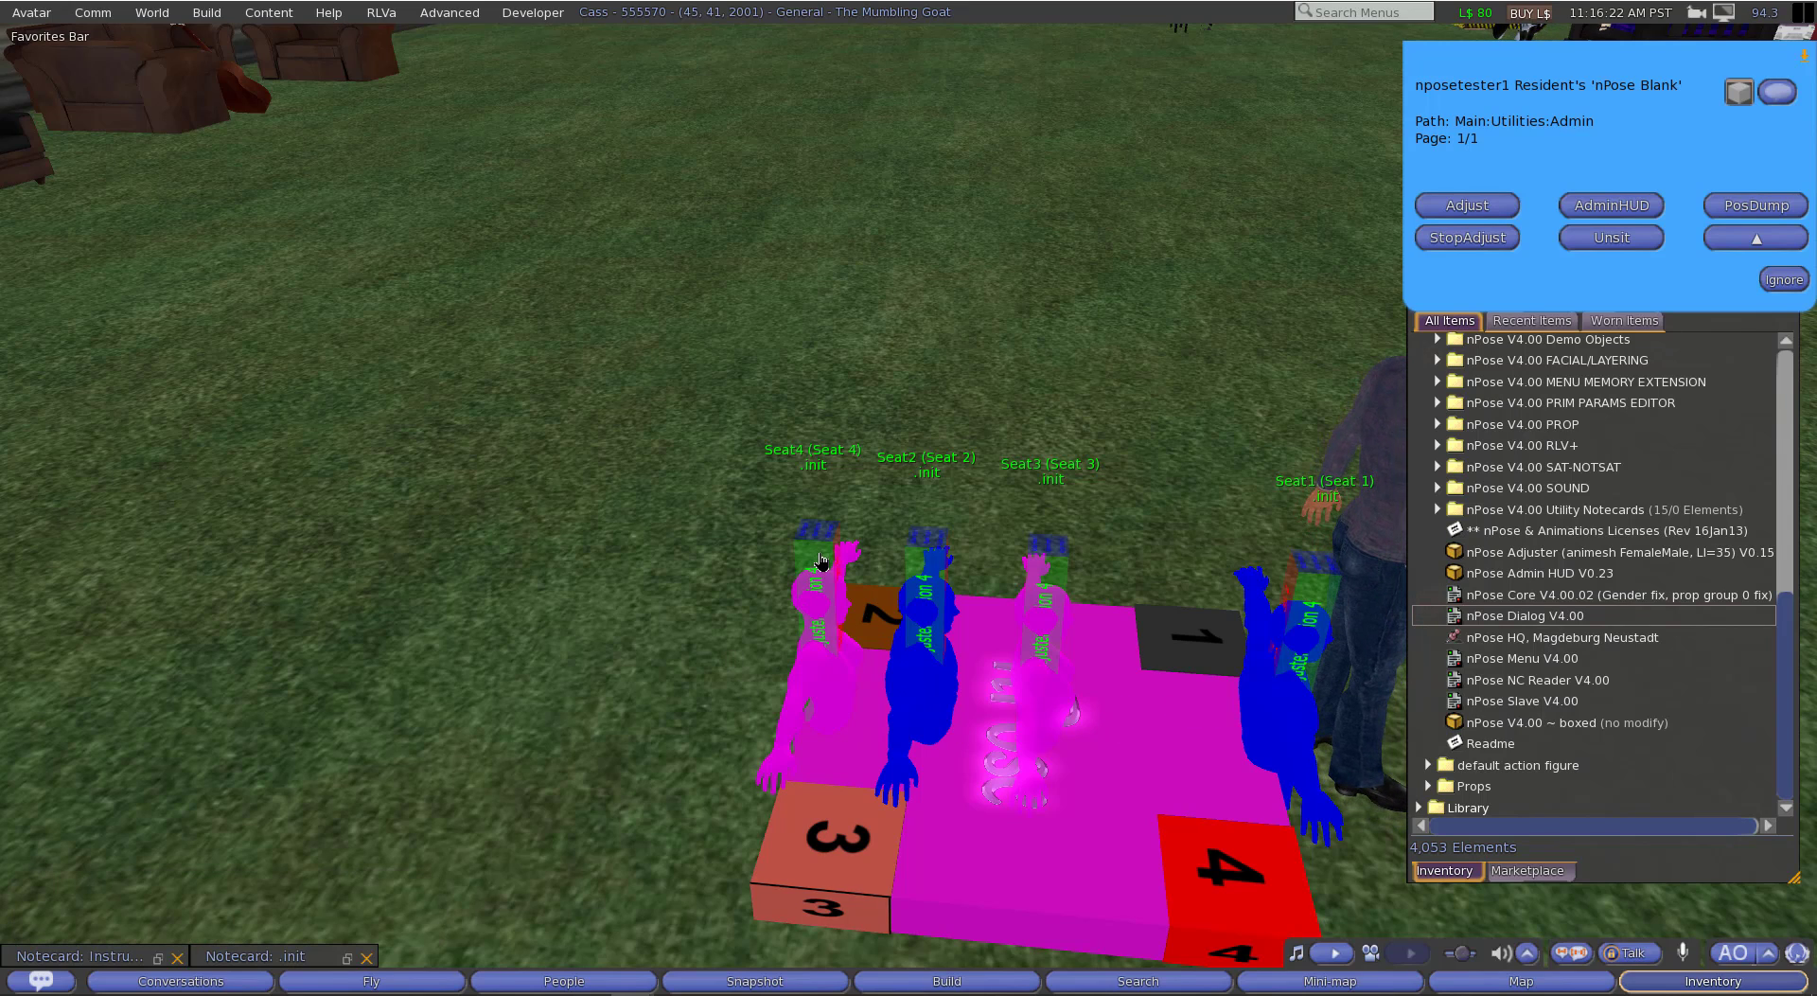
click(1058, 581)
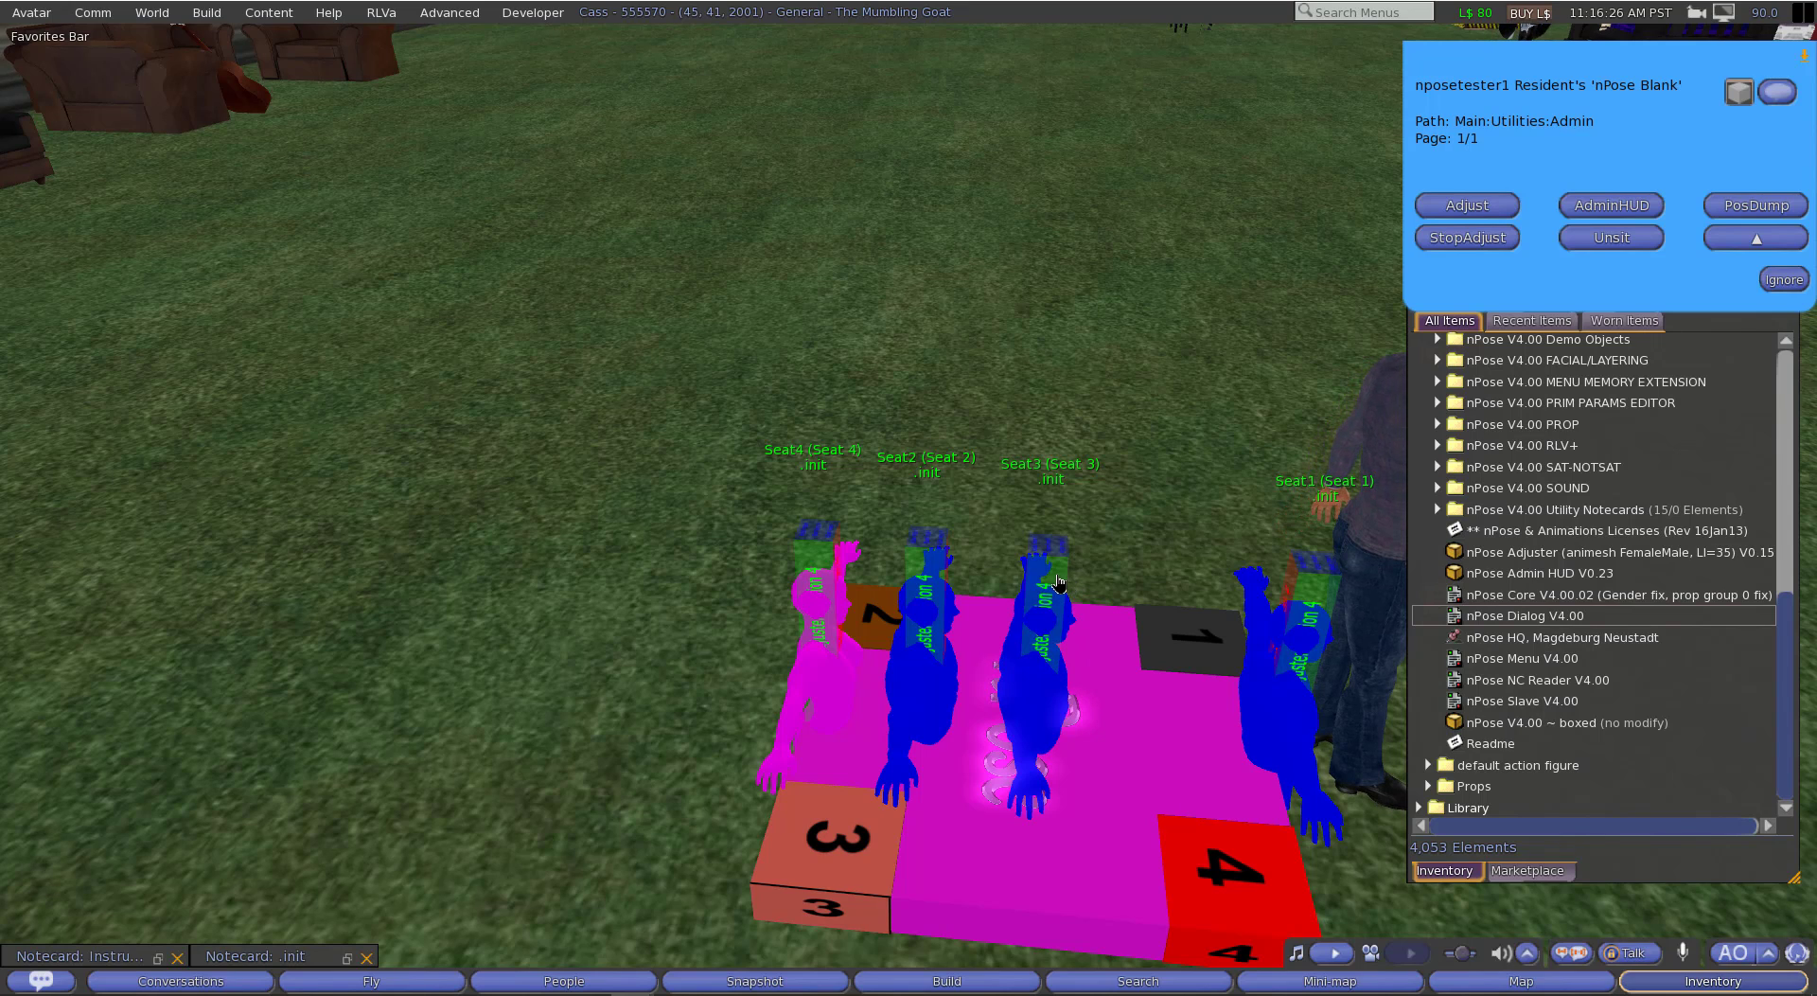
click(1058, 581)
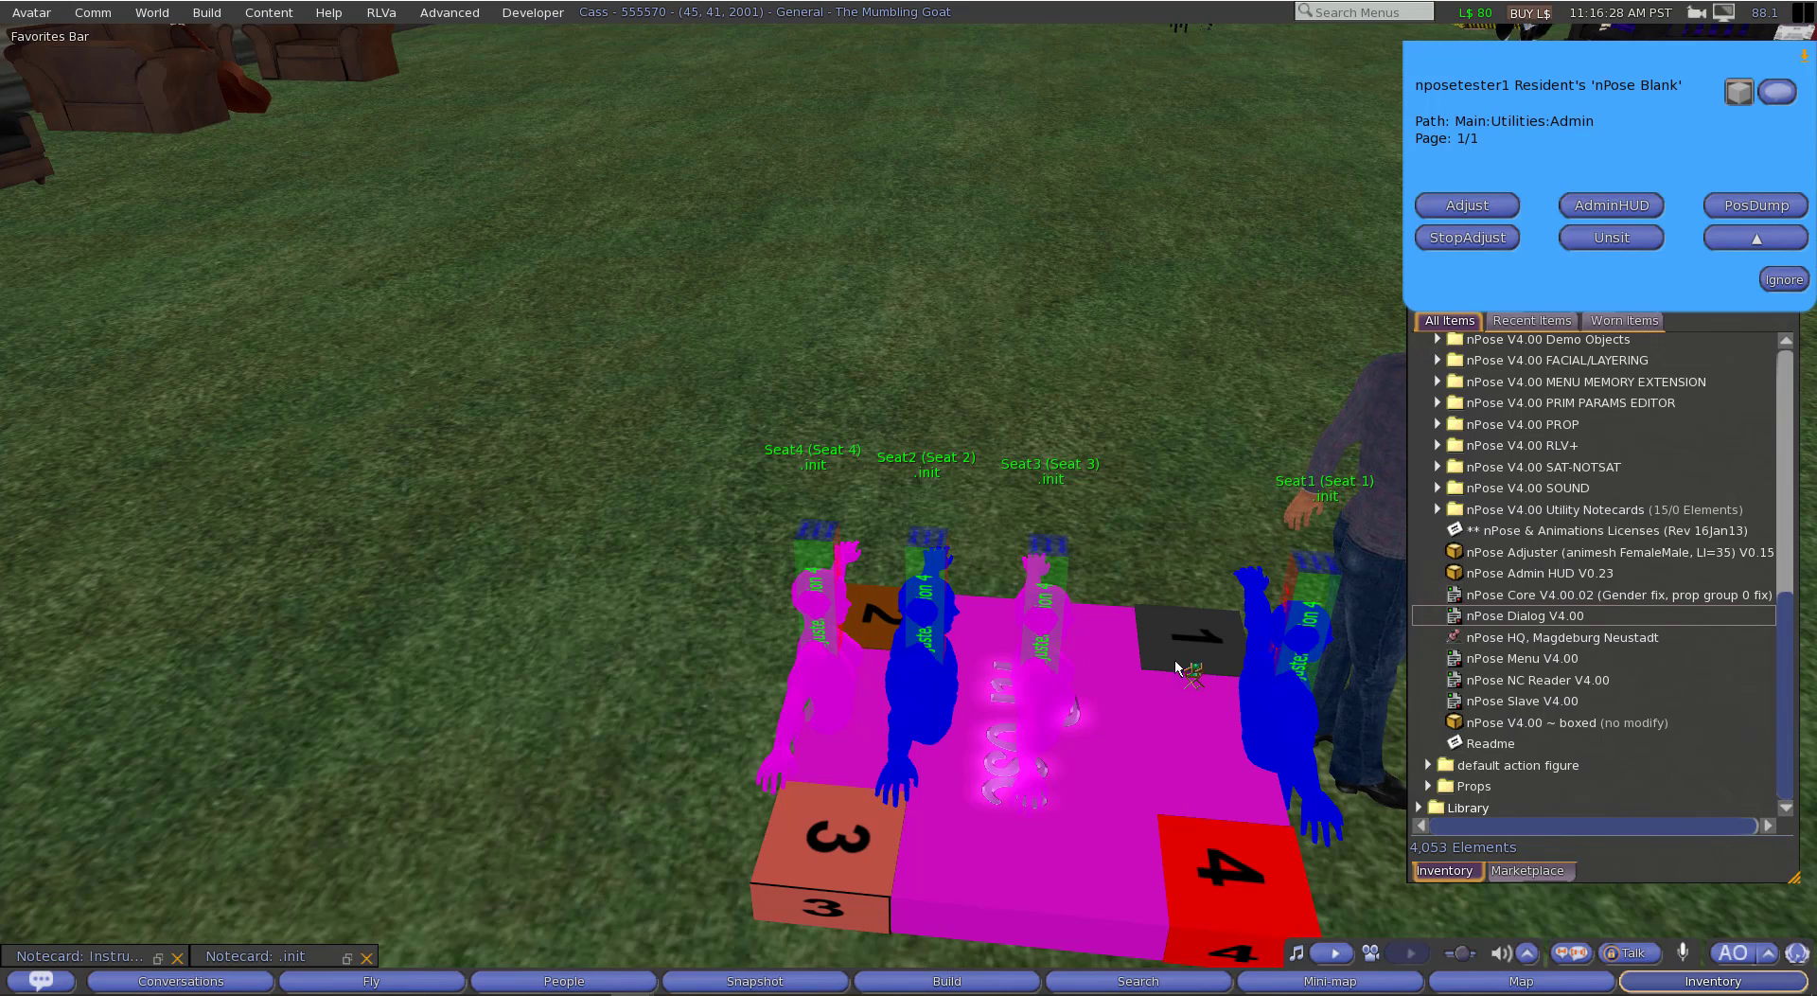
click(1468, 238)
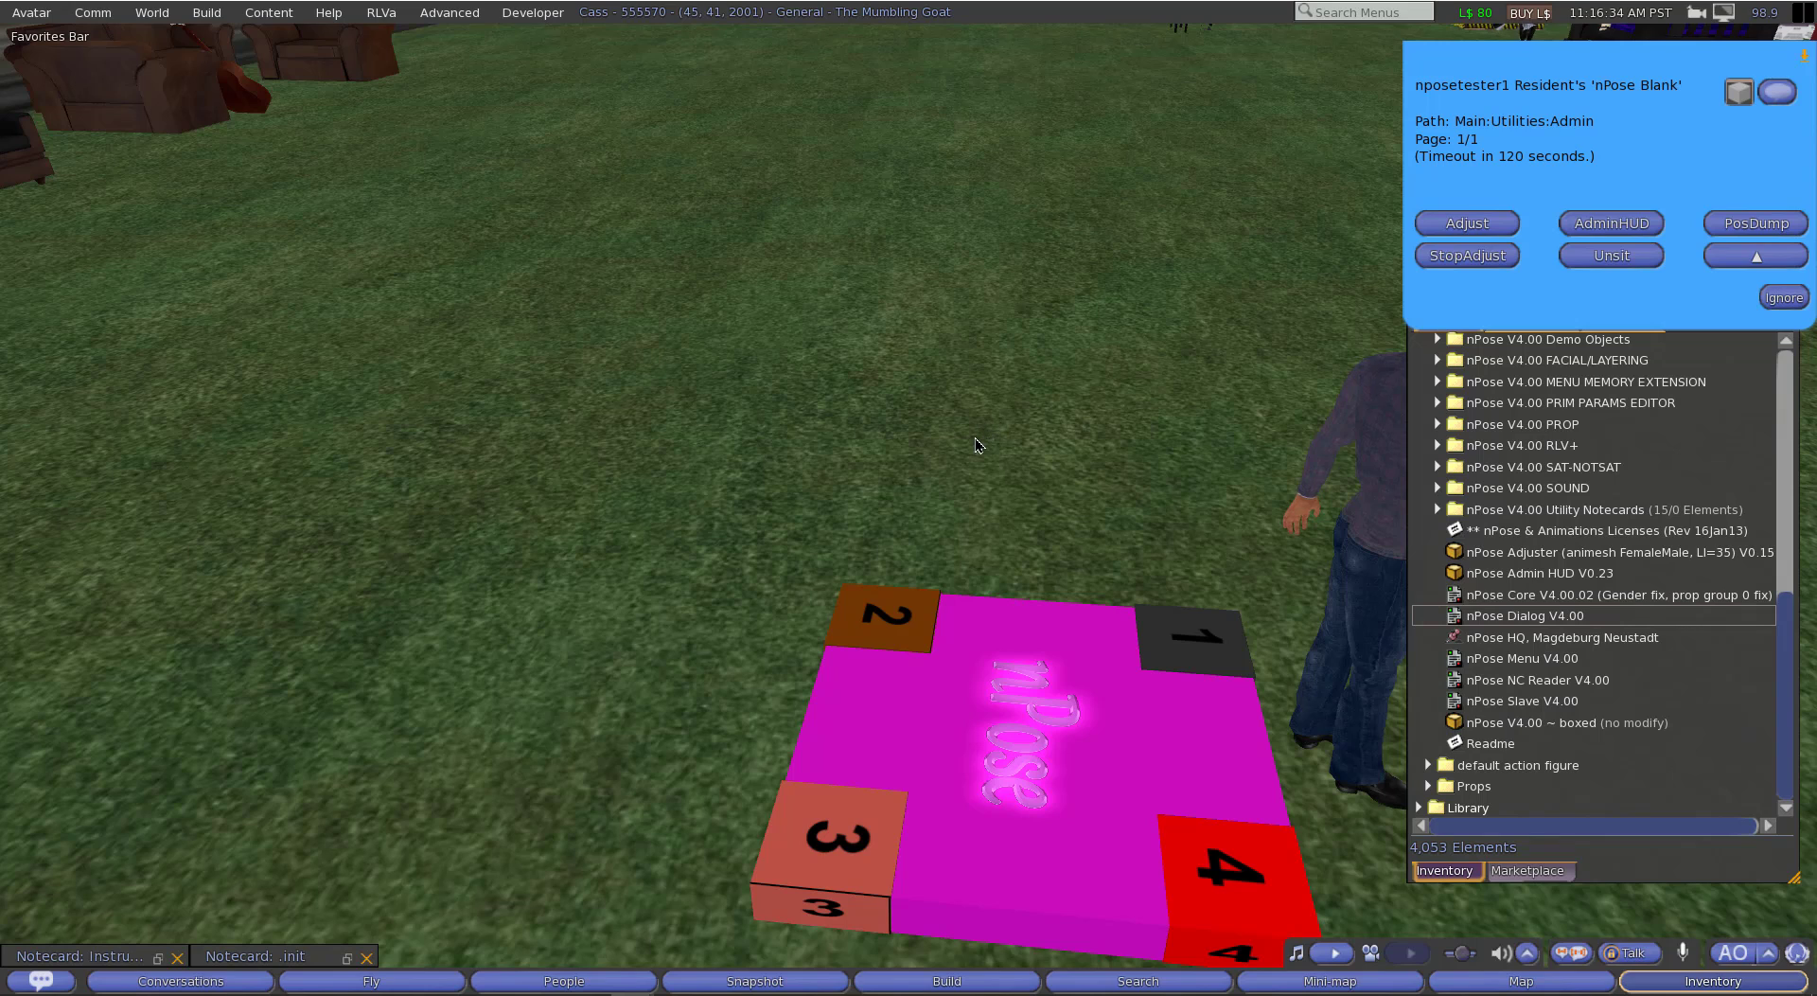
Step: Reopen the minimized instruction notecard and copy the name "nPose Blank Loaded" from its Step 7
click(157, 962)
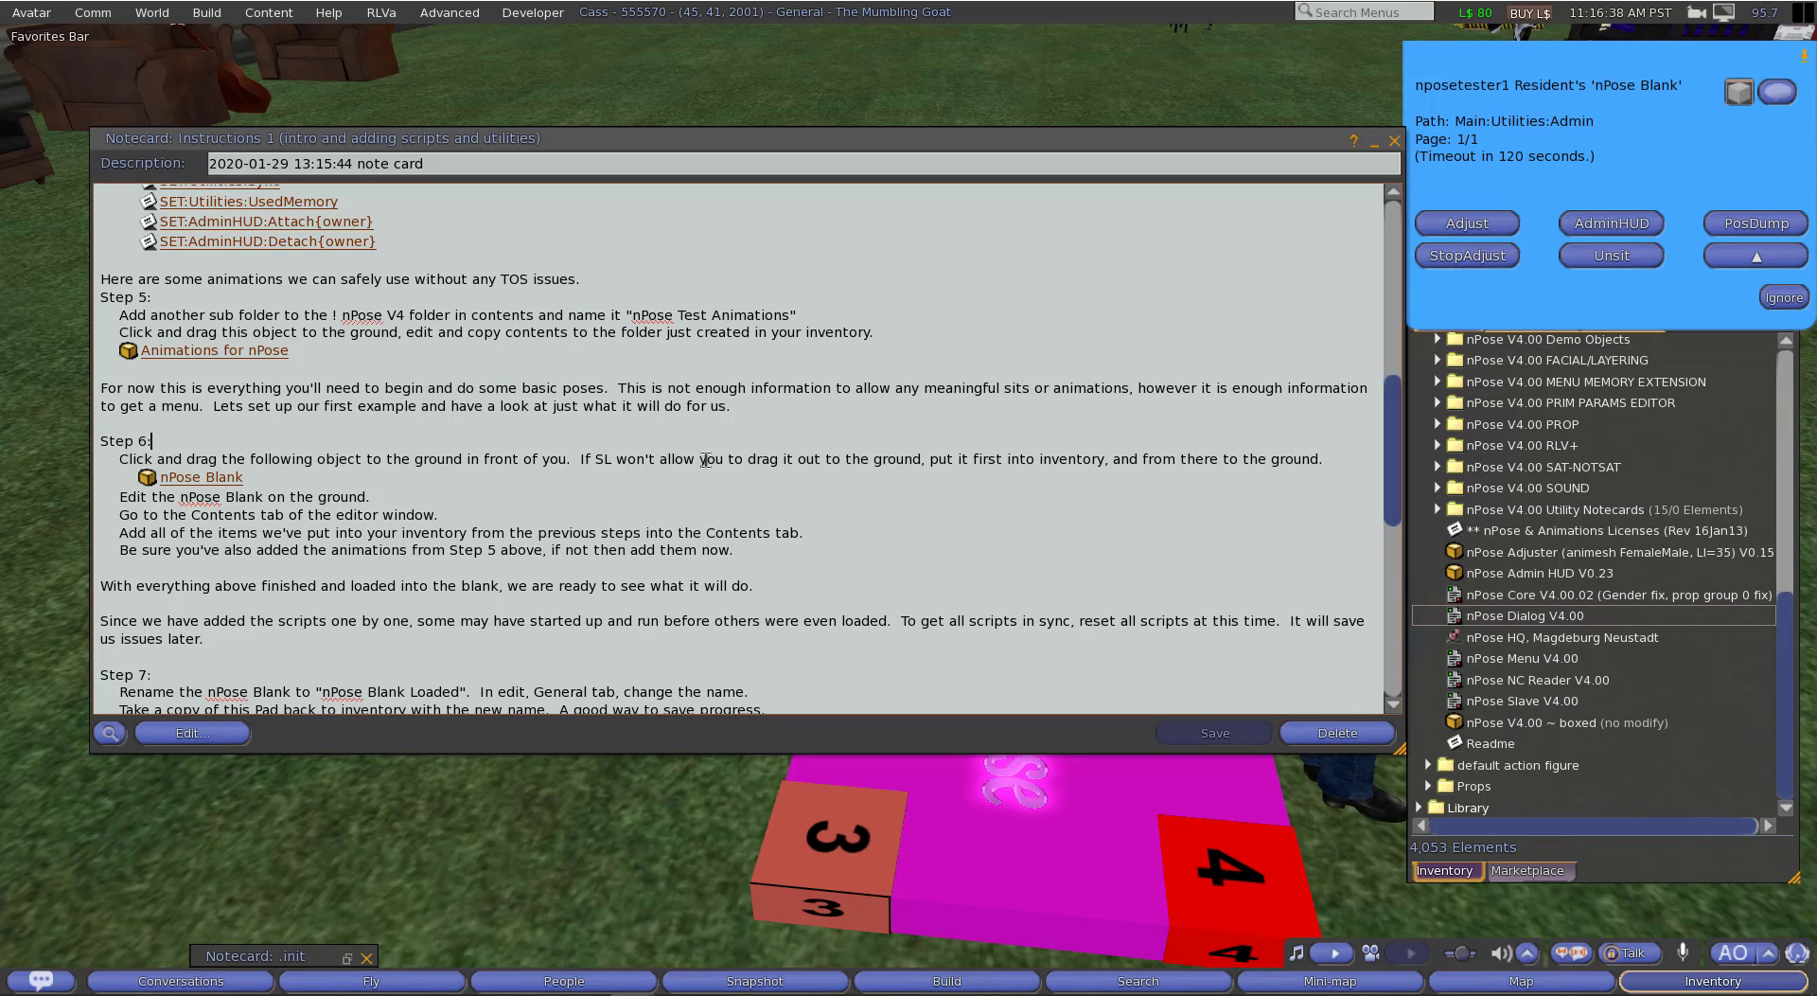
scroll(705, 461, down, 9)
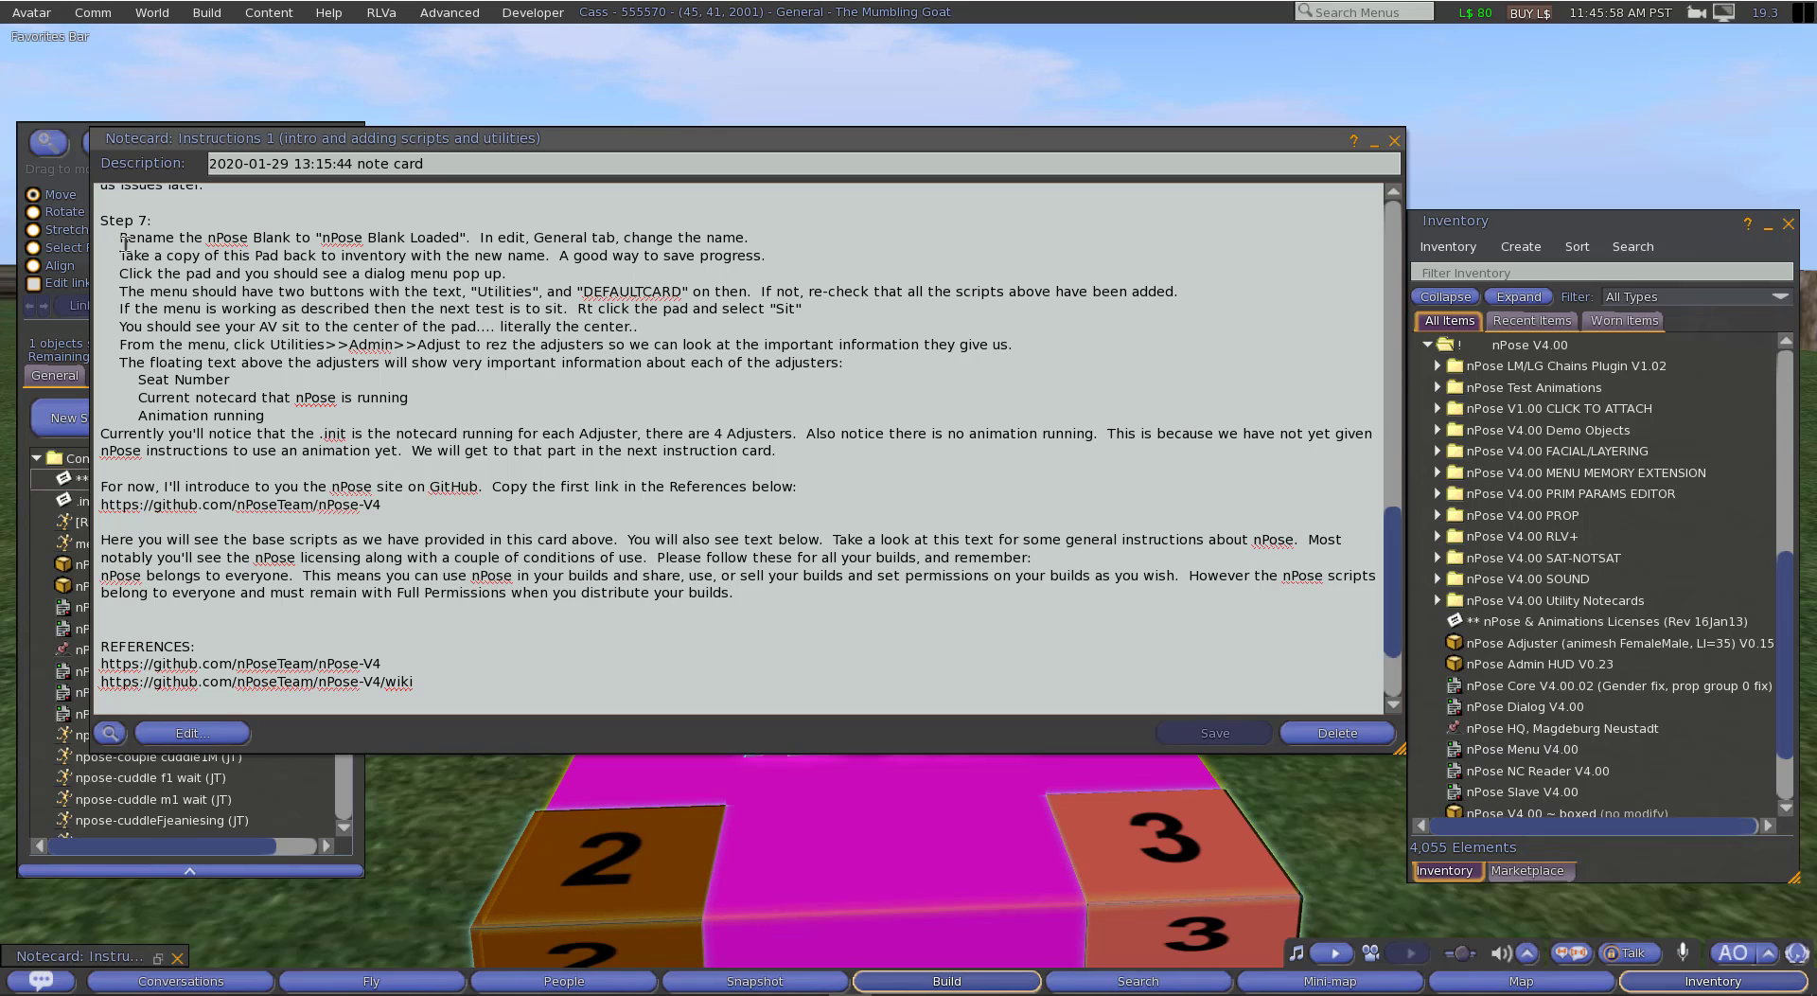
drag(114, 238, 459, 239)
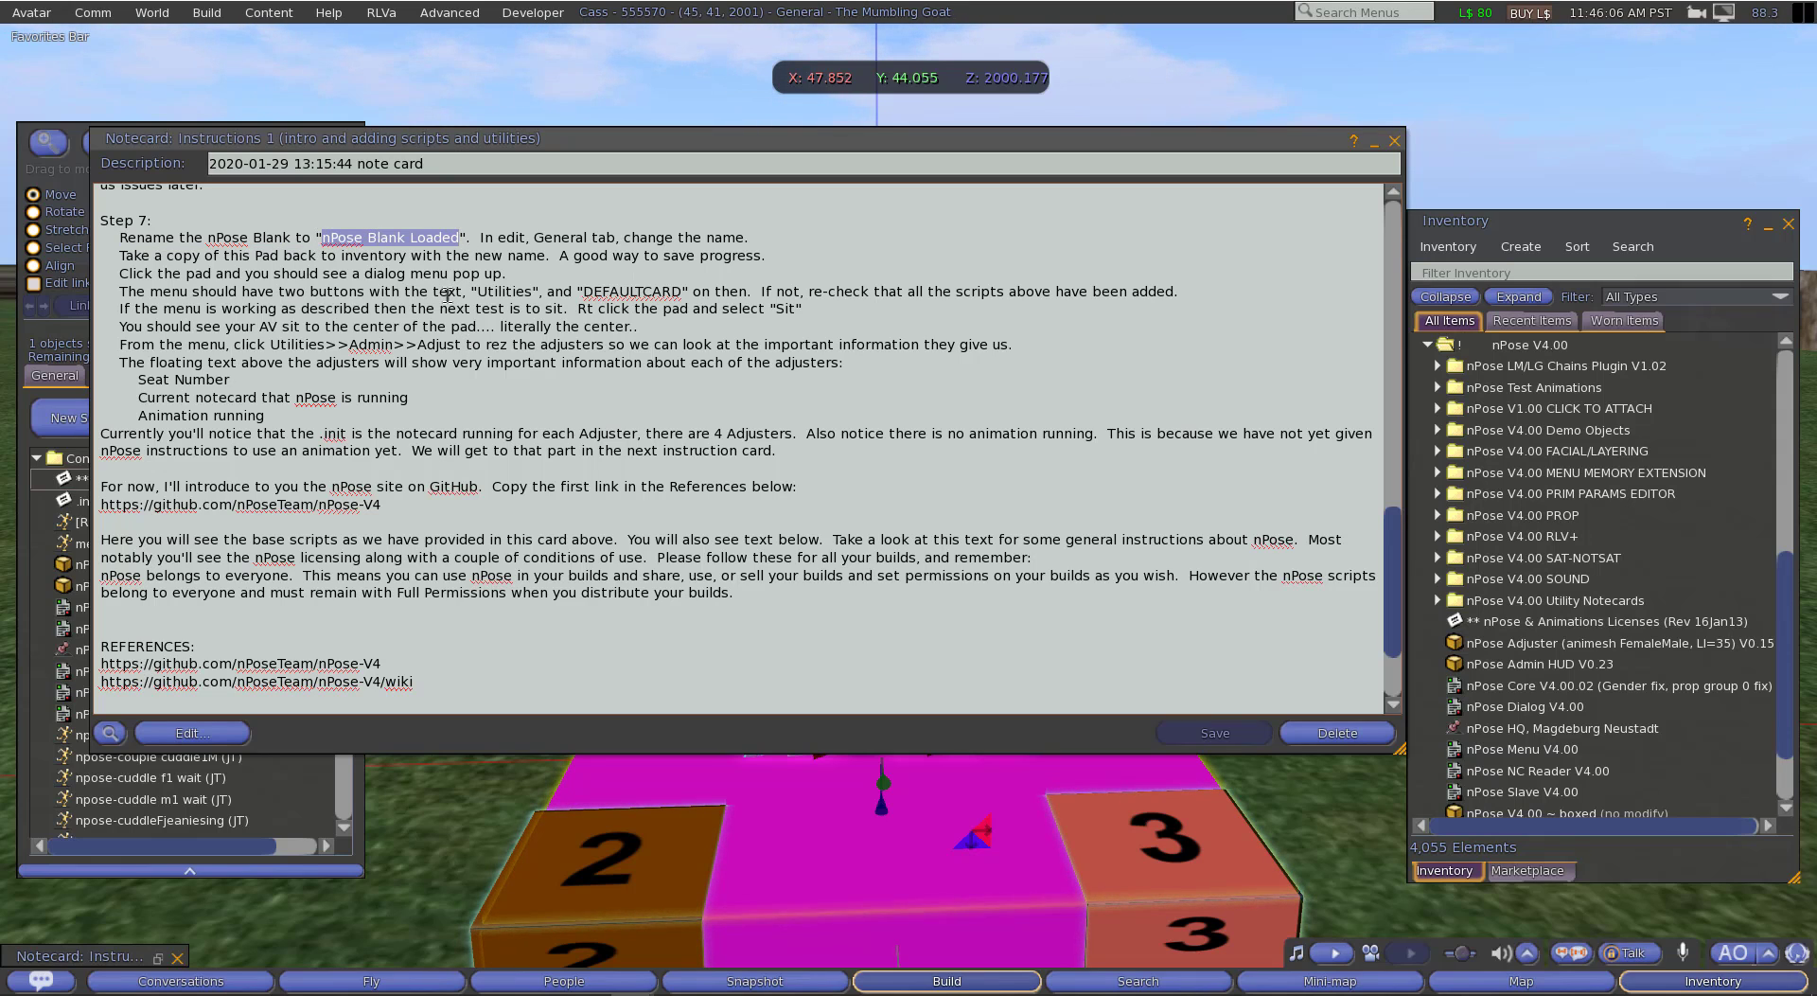
right_click(384, 241)
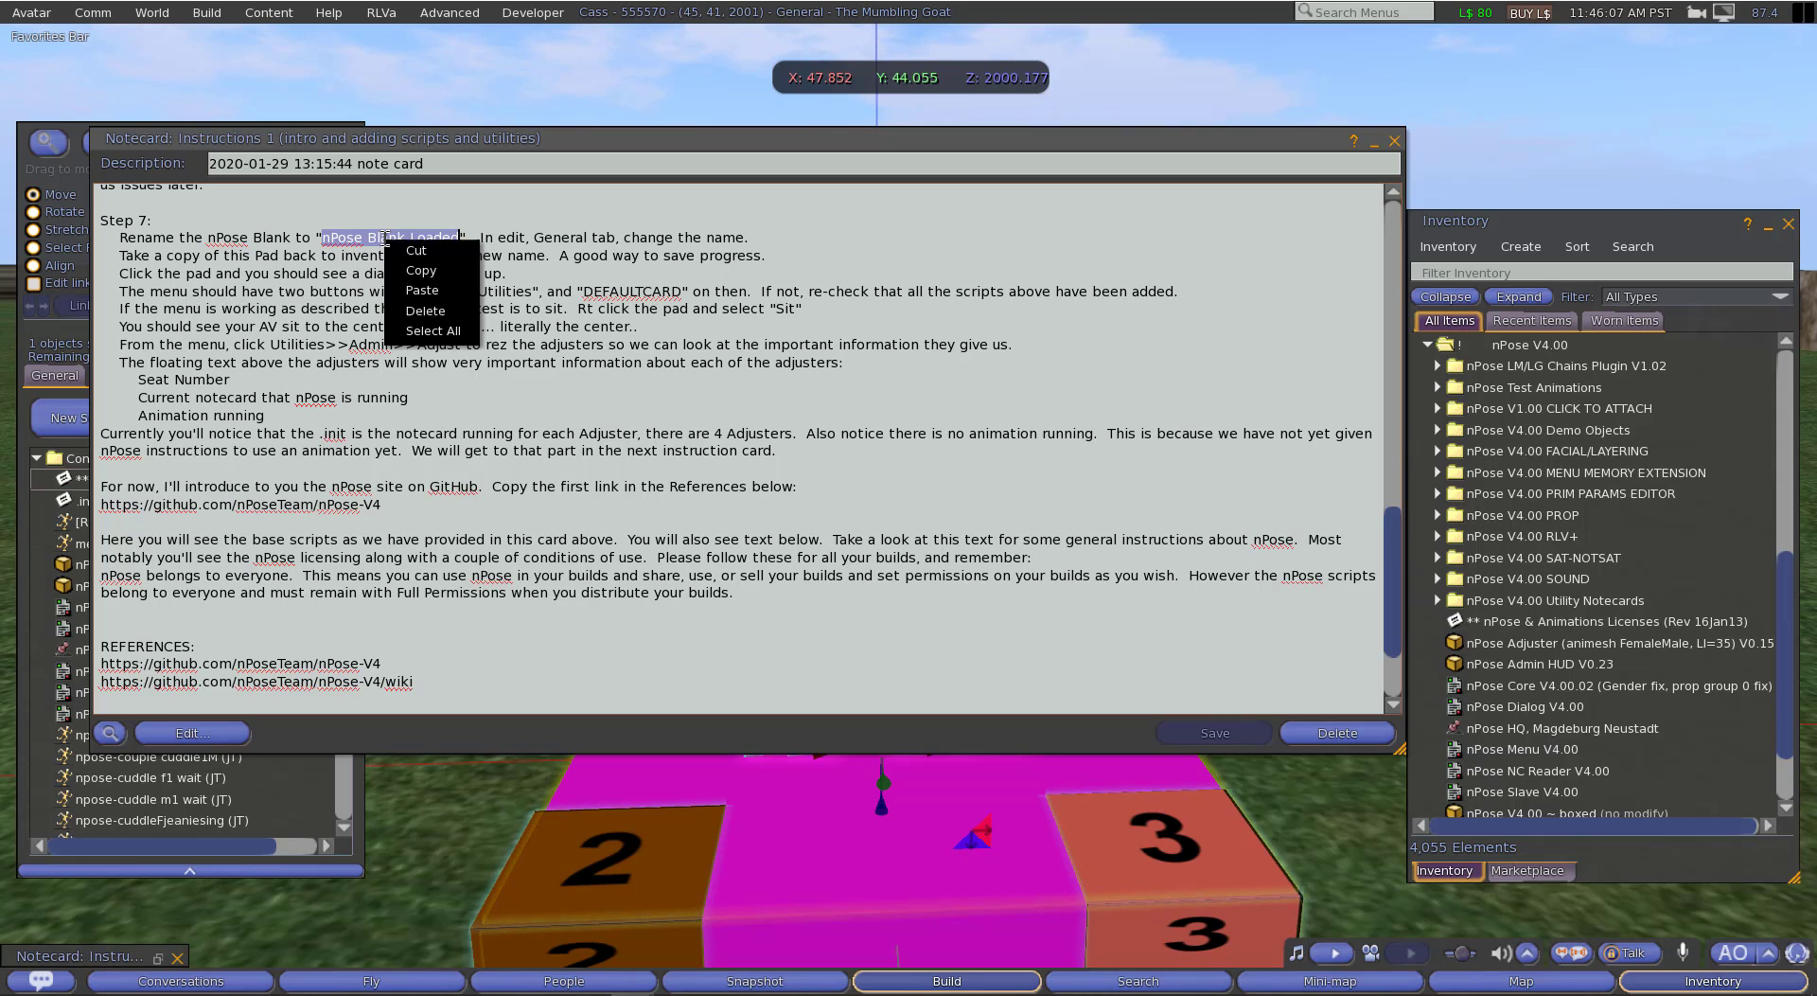
click(421, 271)
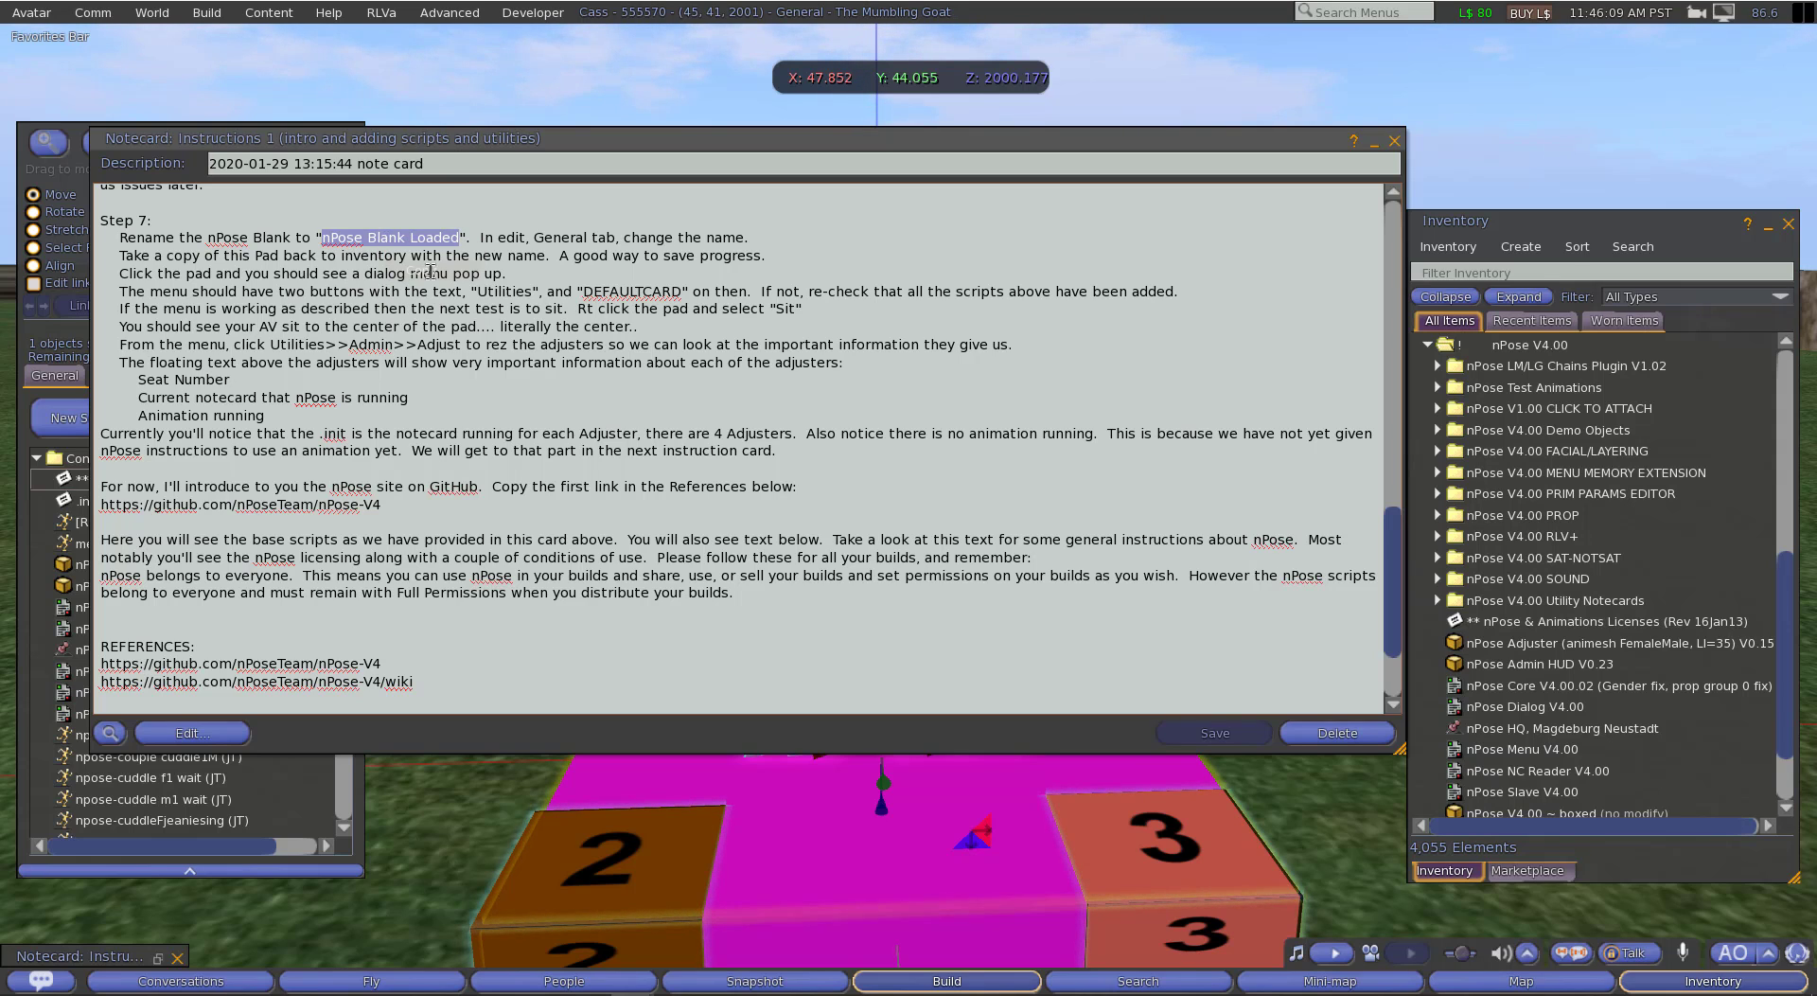
Step: Replace the nPose Blank object's name with the copied text "nPose Blank Loaded"
click(40, 379)
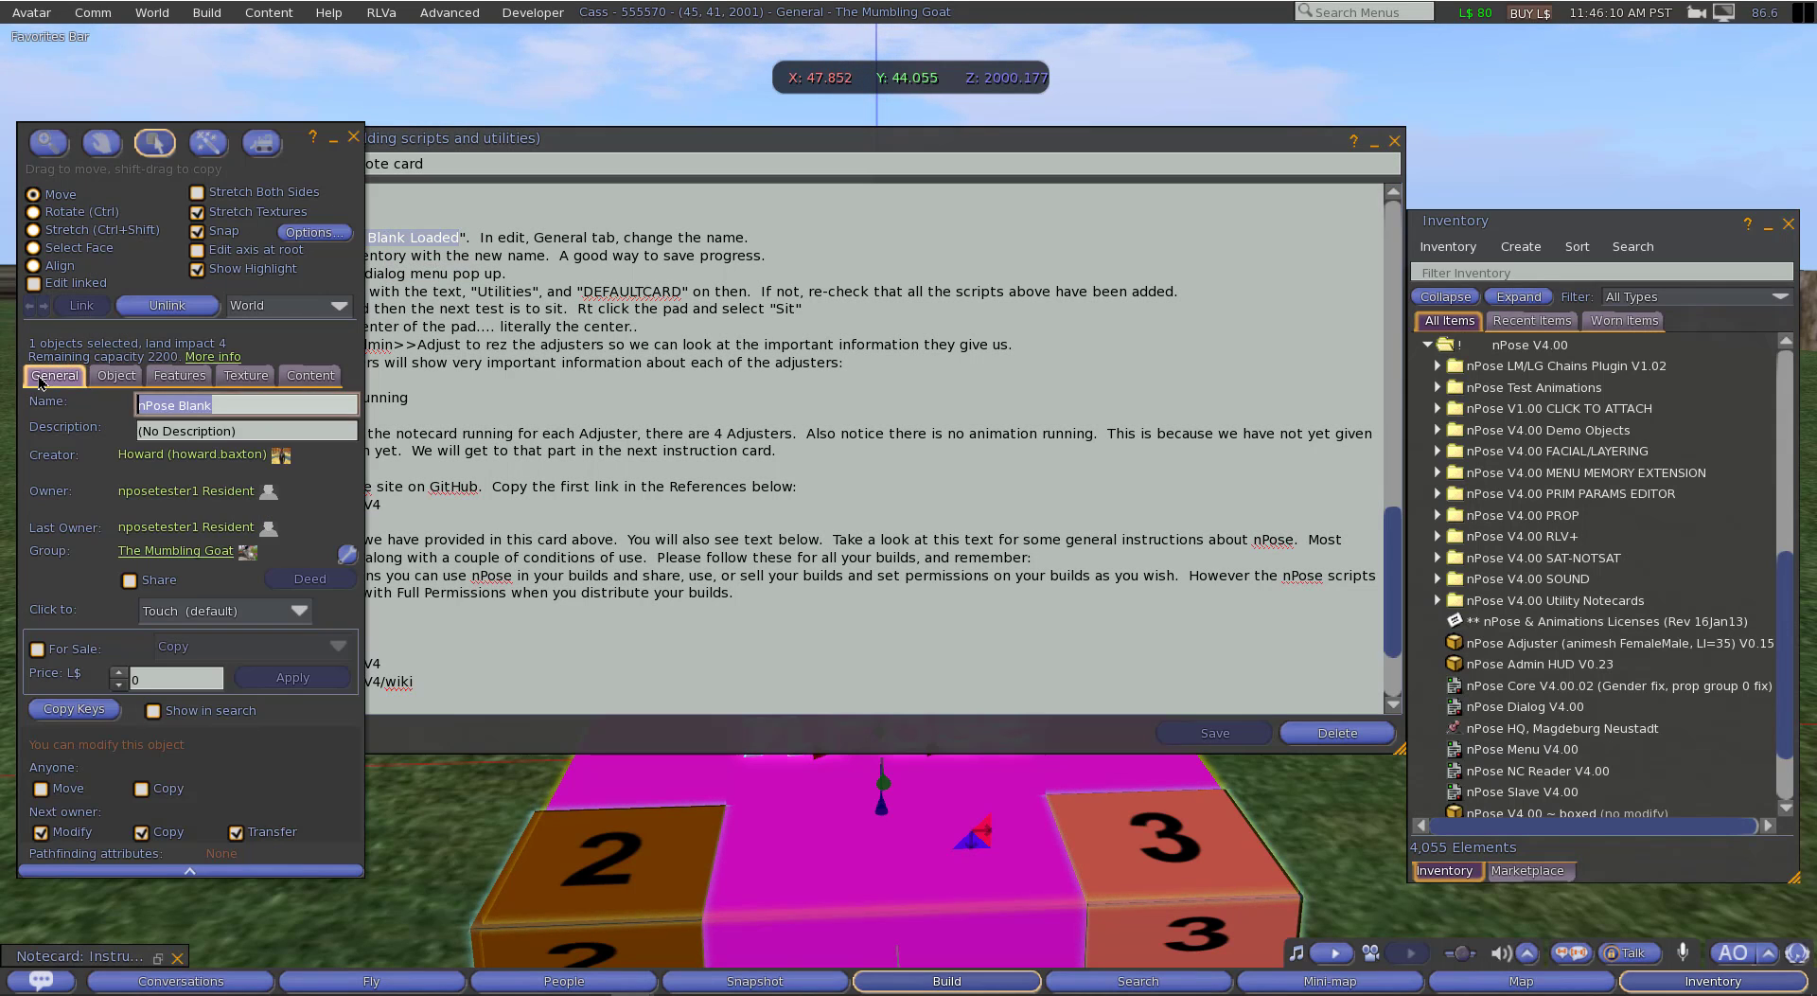
right_click(228, 404)
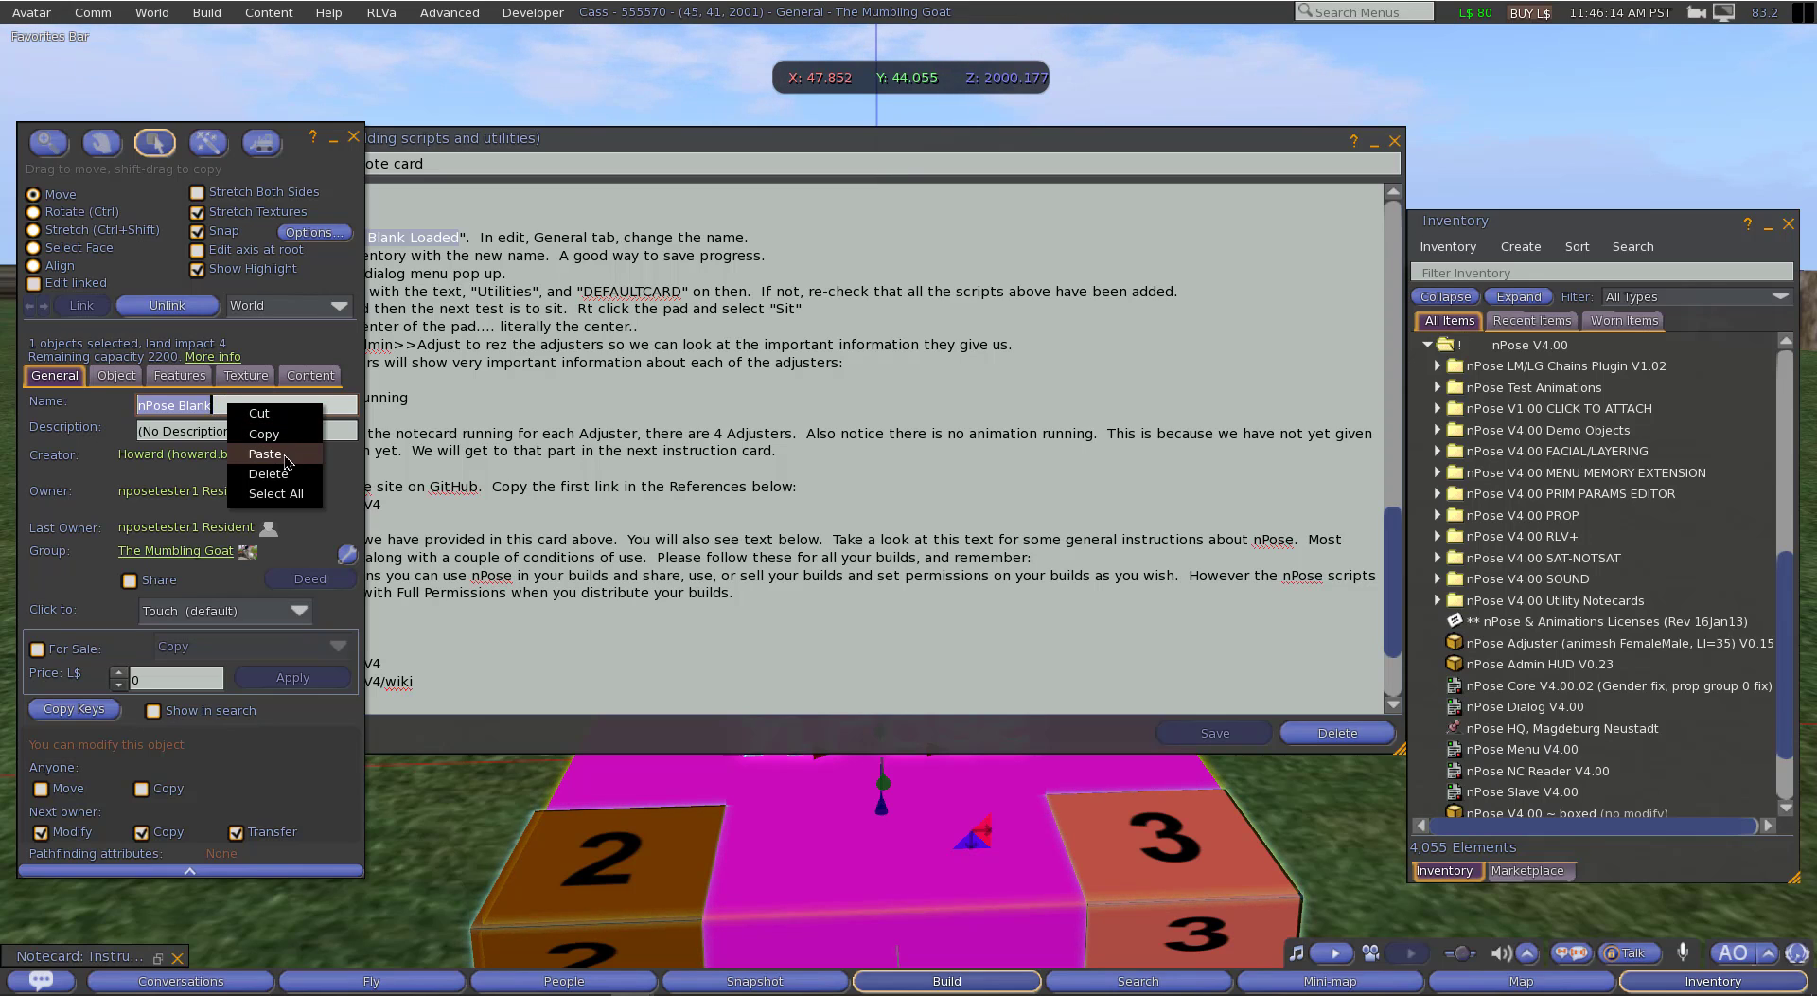
click(285, 458)
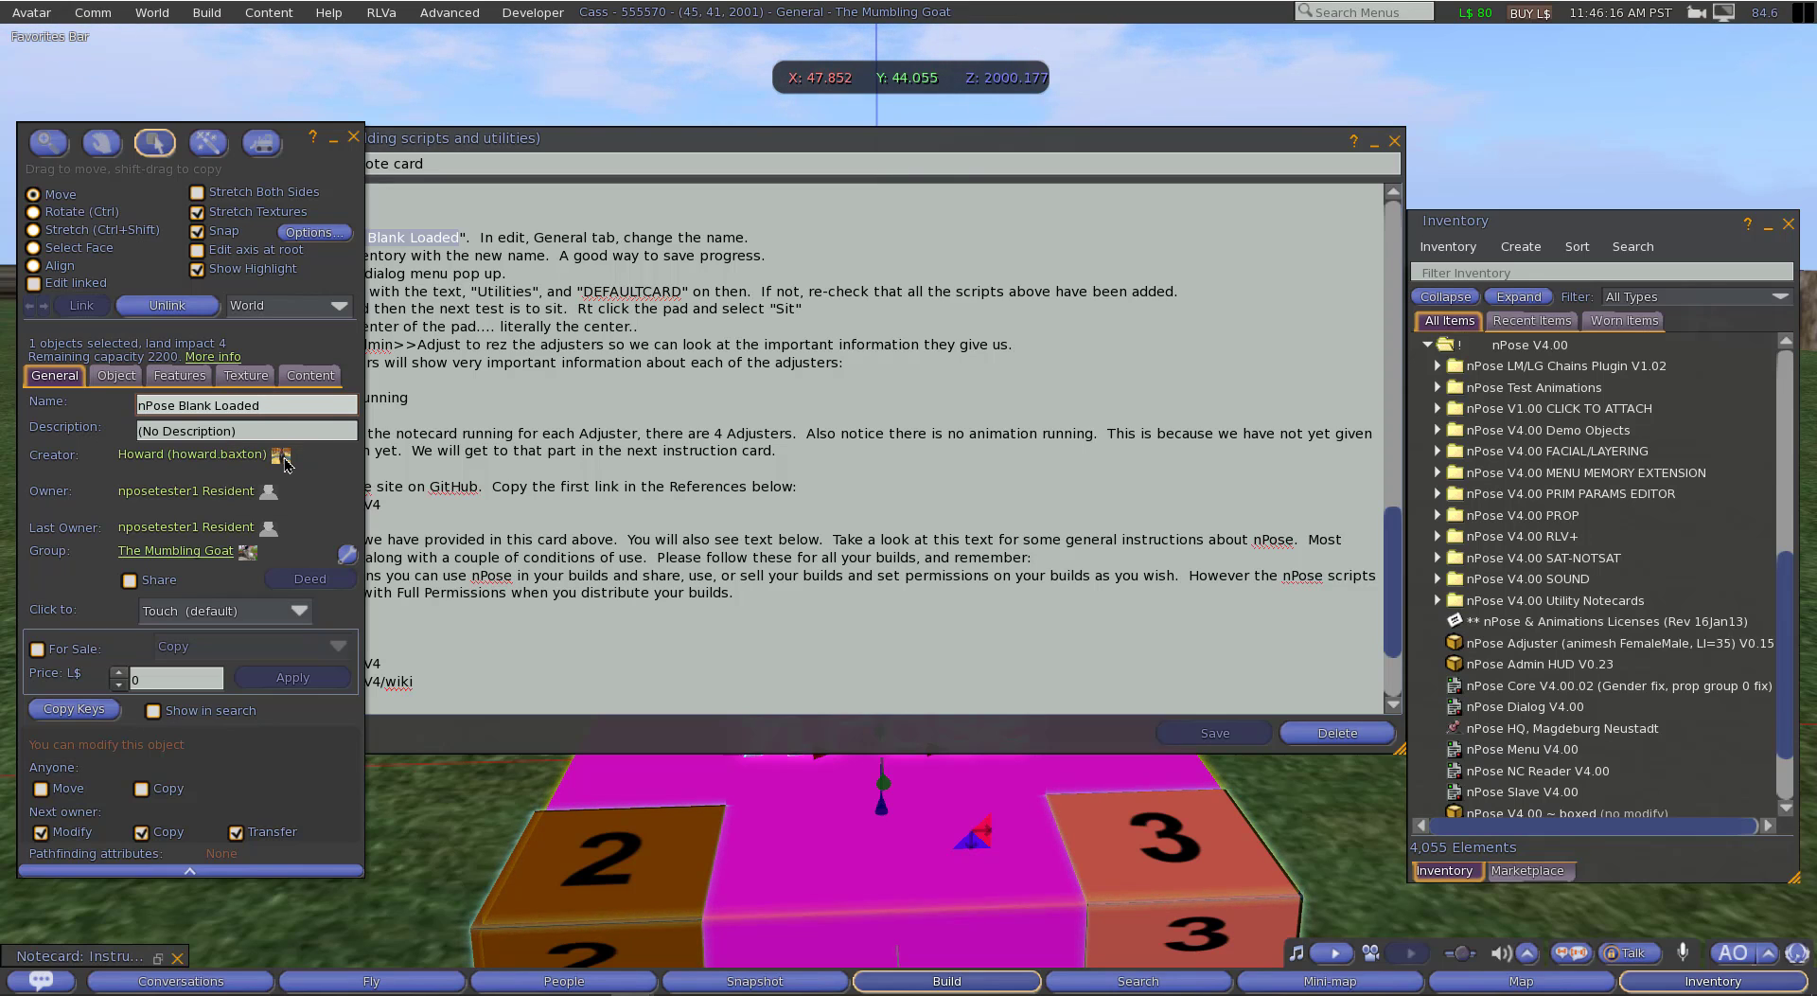
key(Return)
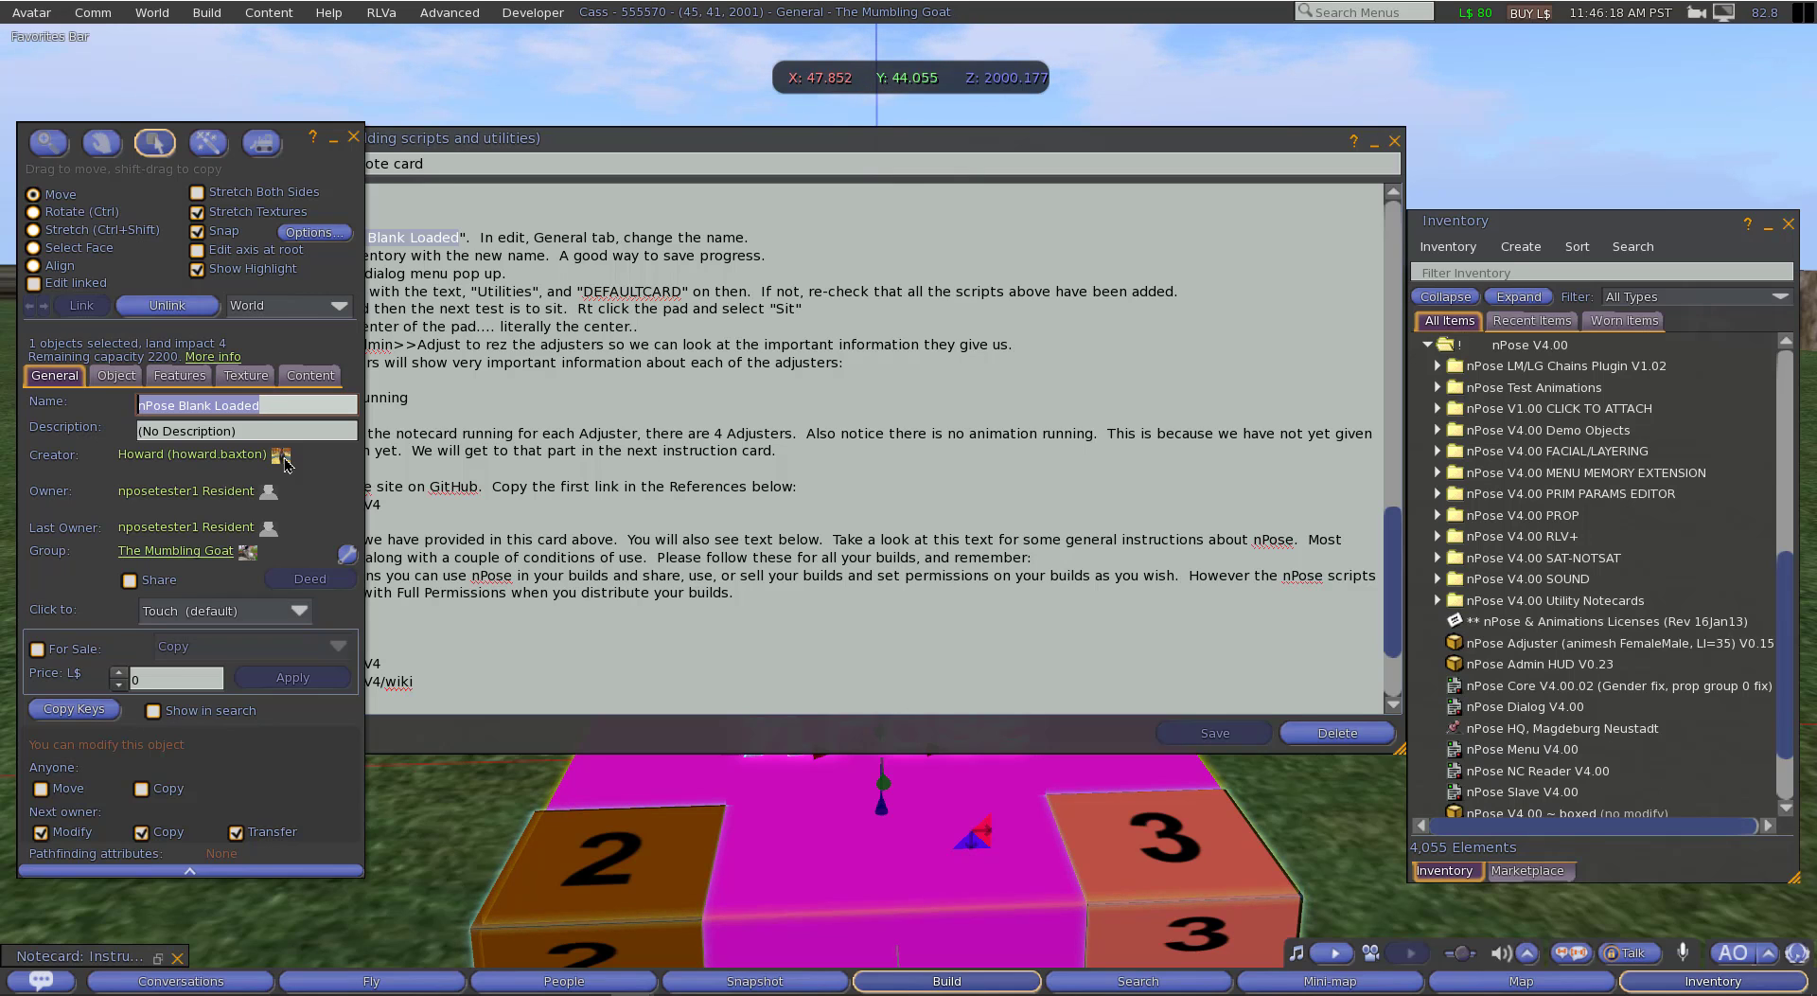
Step: Highlight the notecard's Step 7 line about saving progress and take a copy of the renamed pad into inventory
click(781, 220)
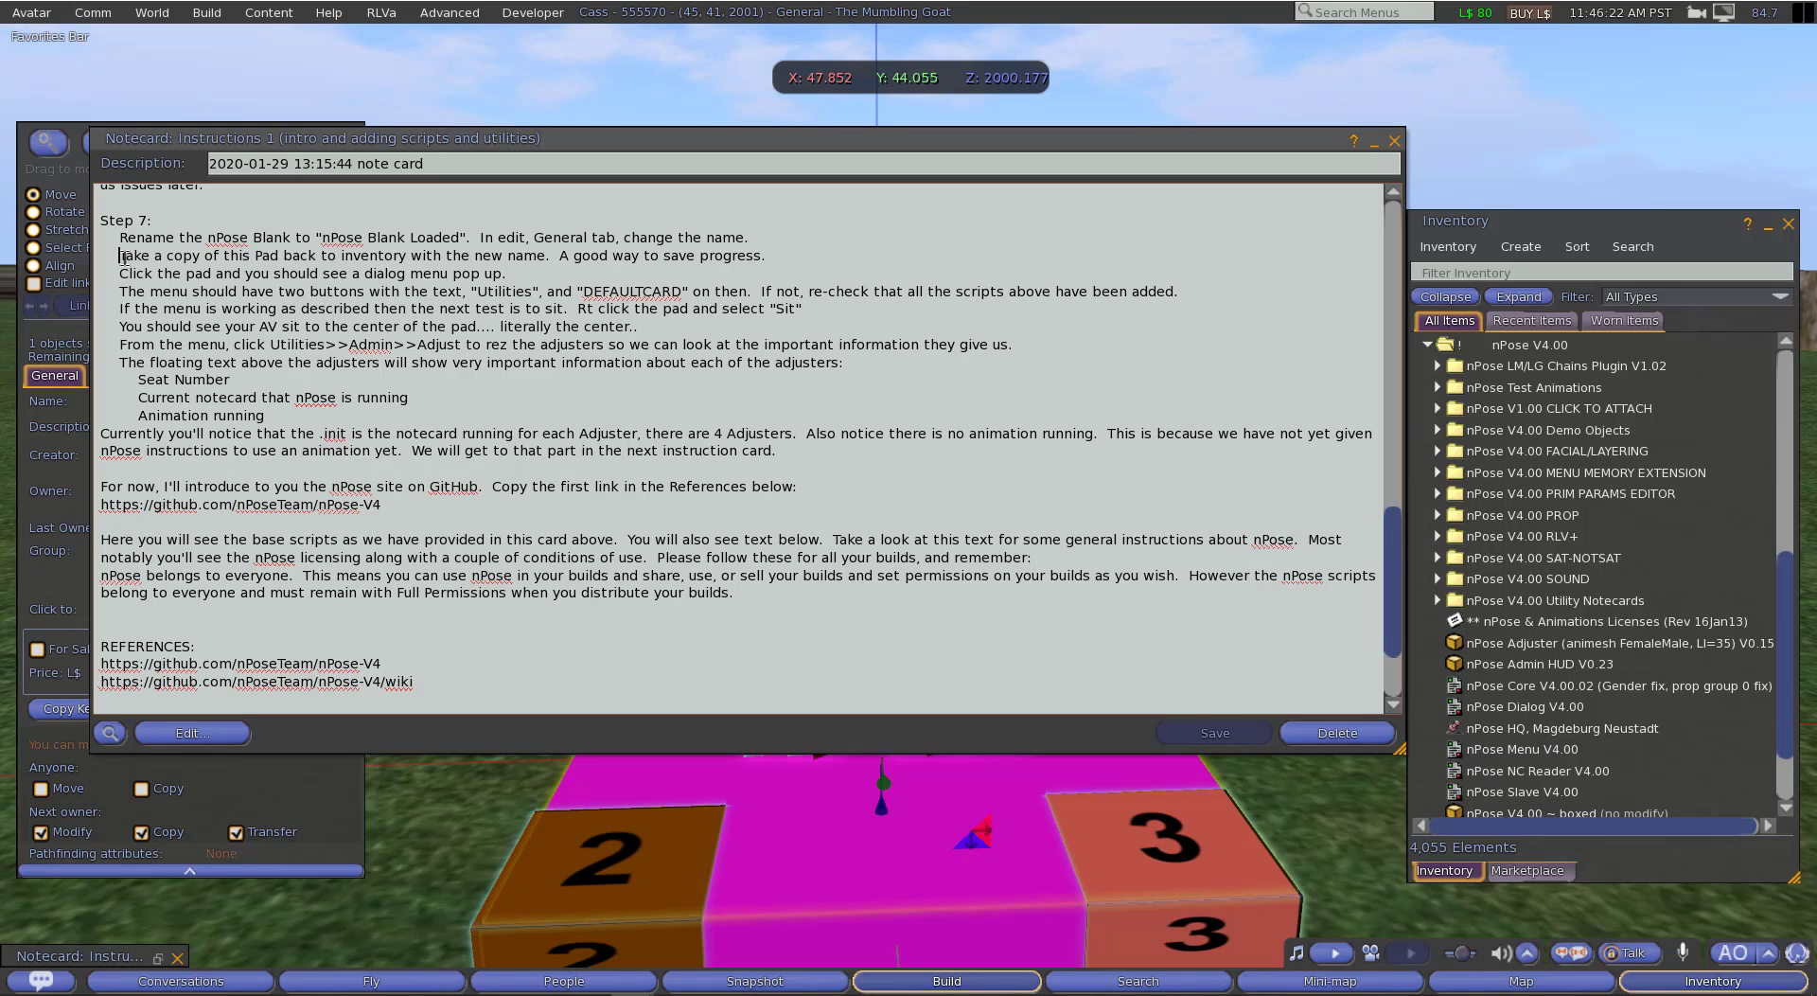
drag(121, 255, 763, 255)
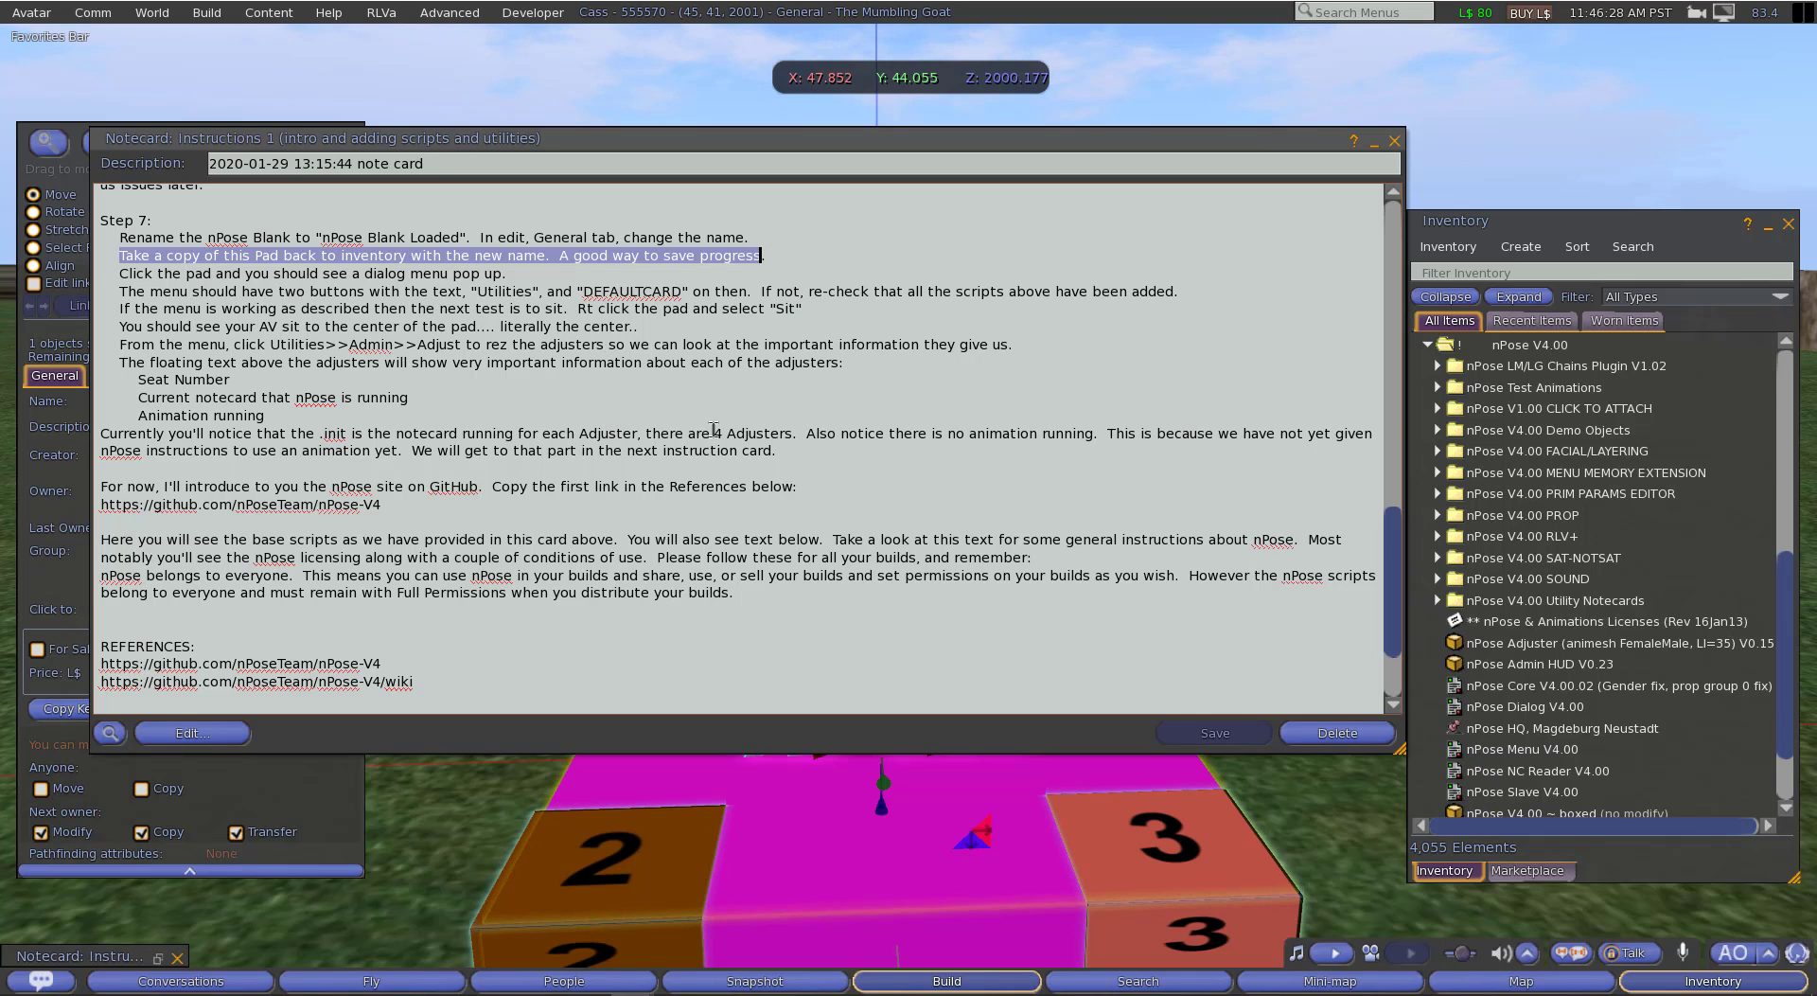
right_click(817, 812)
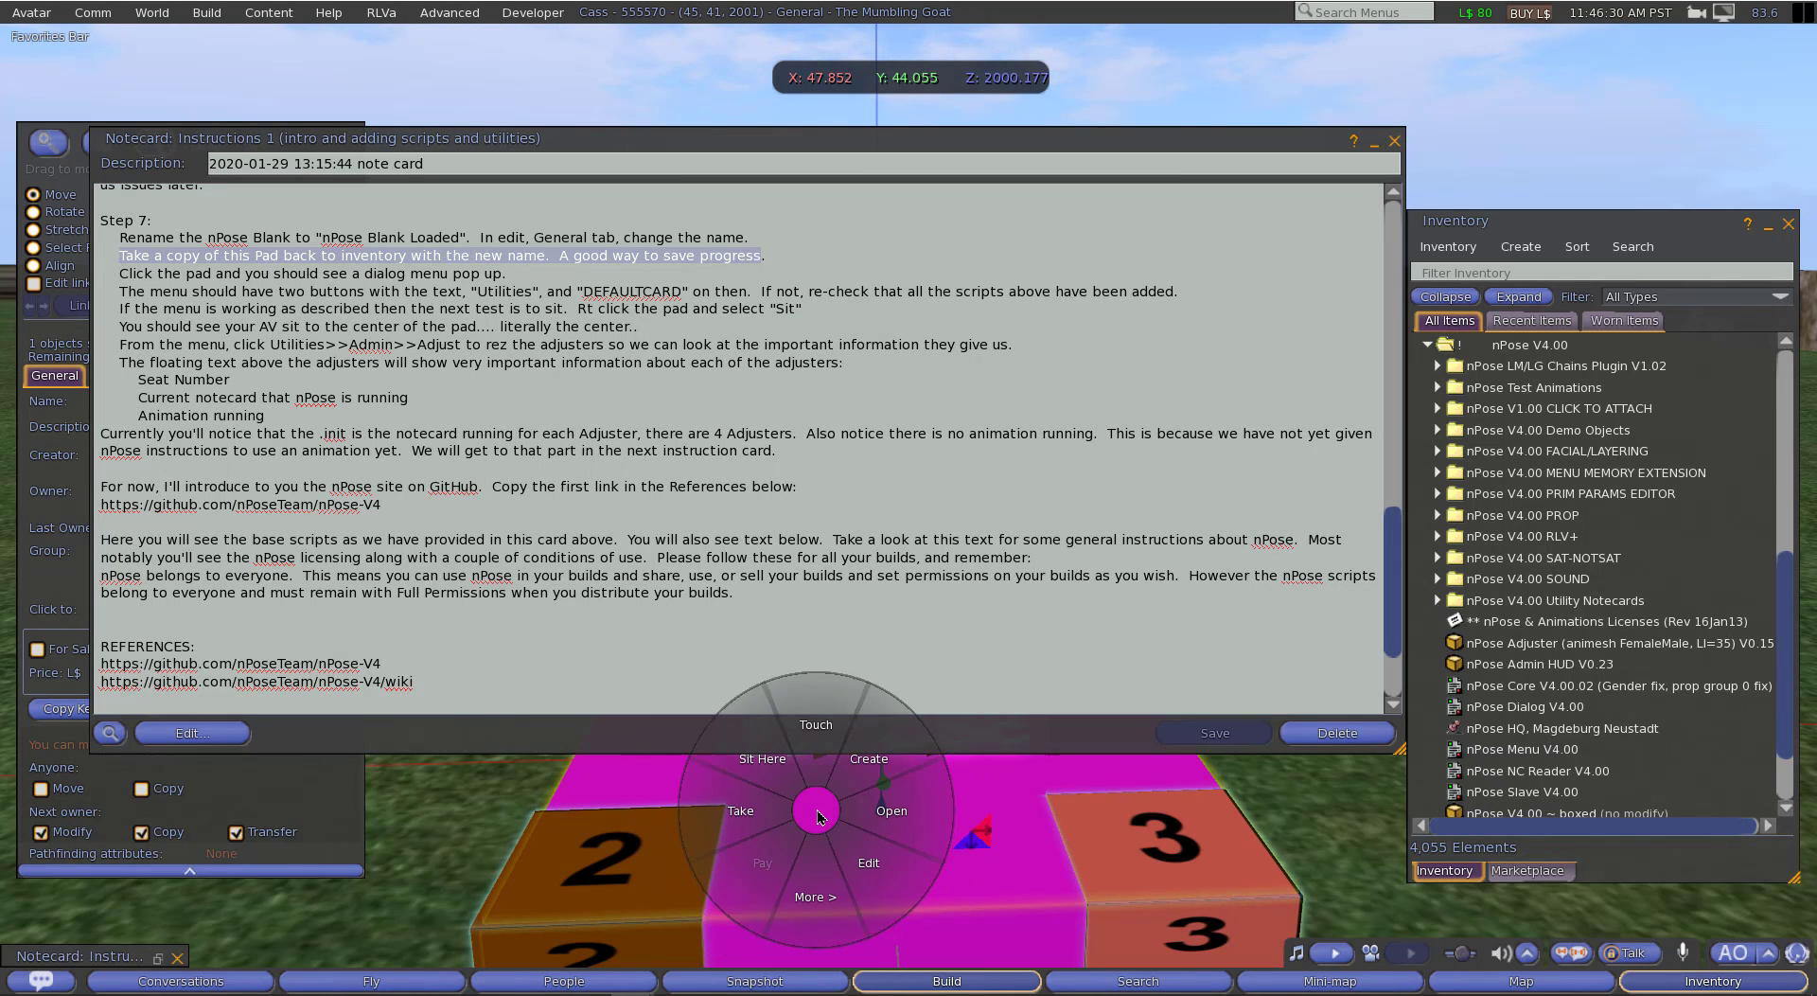
click(818, 895)
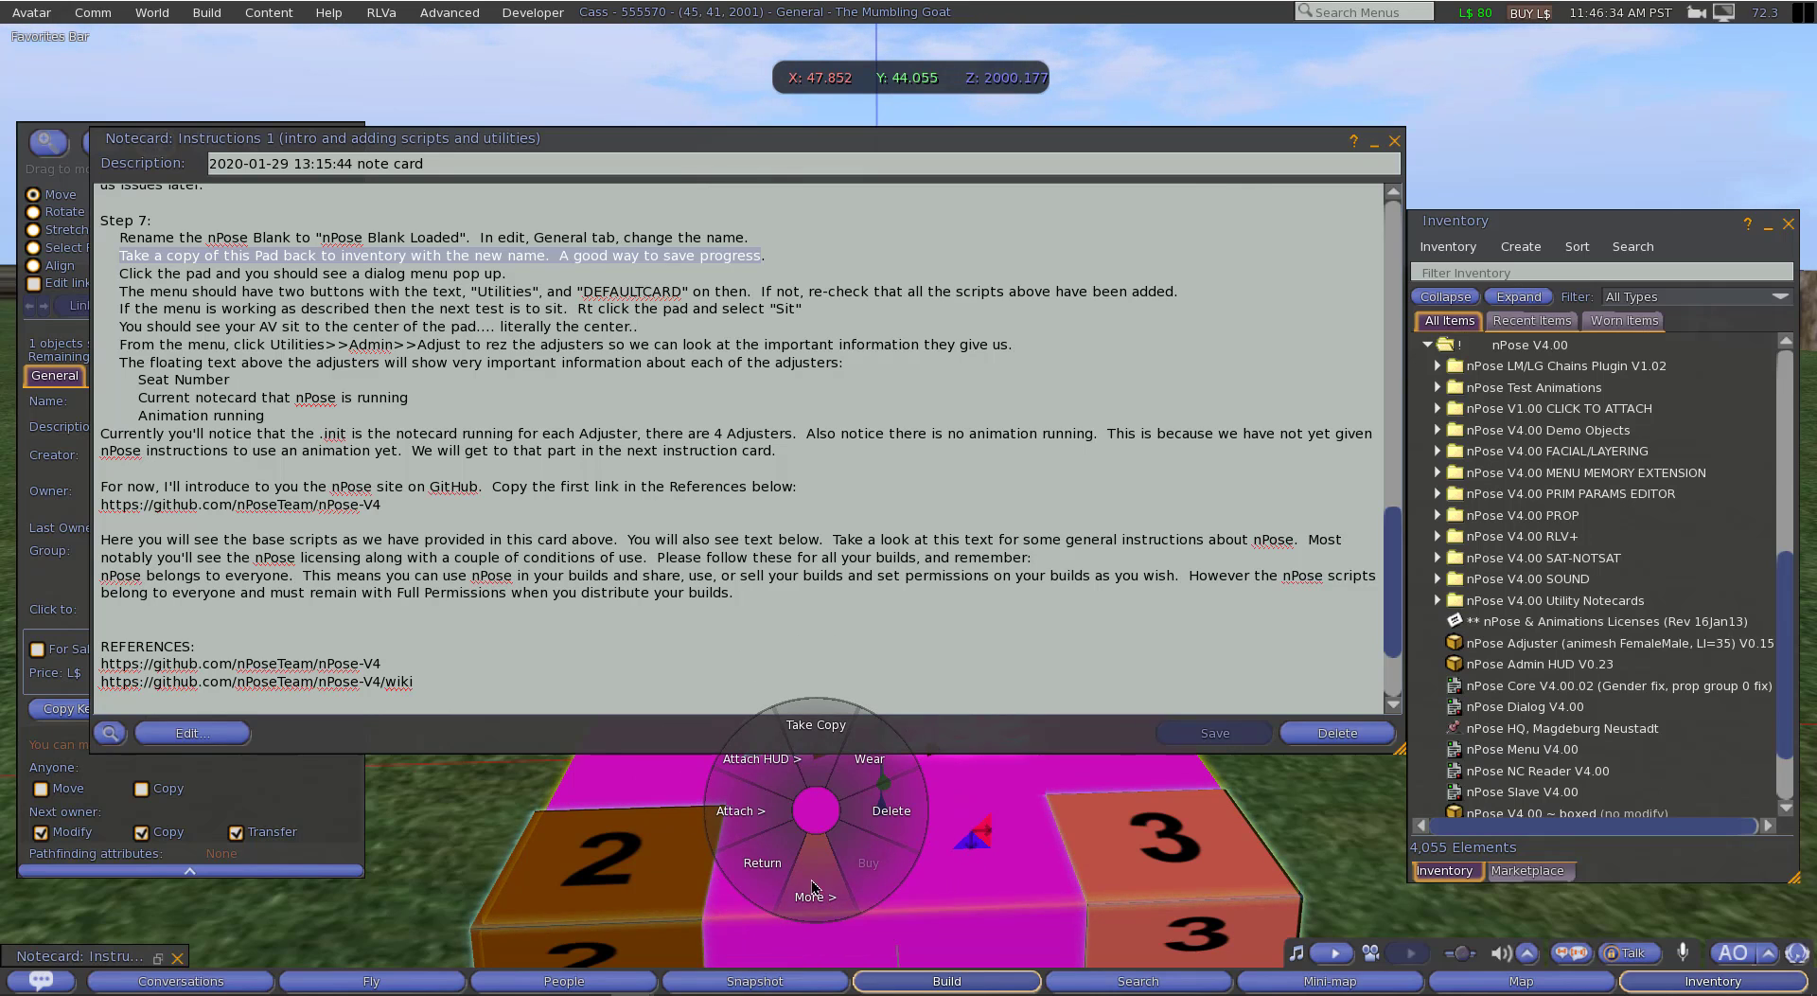
click(812, 731)
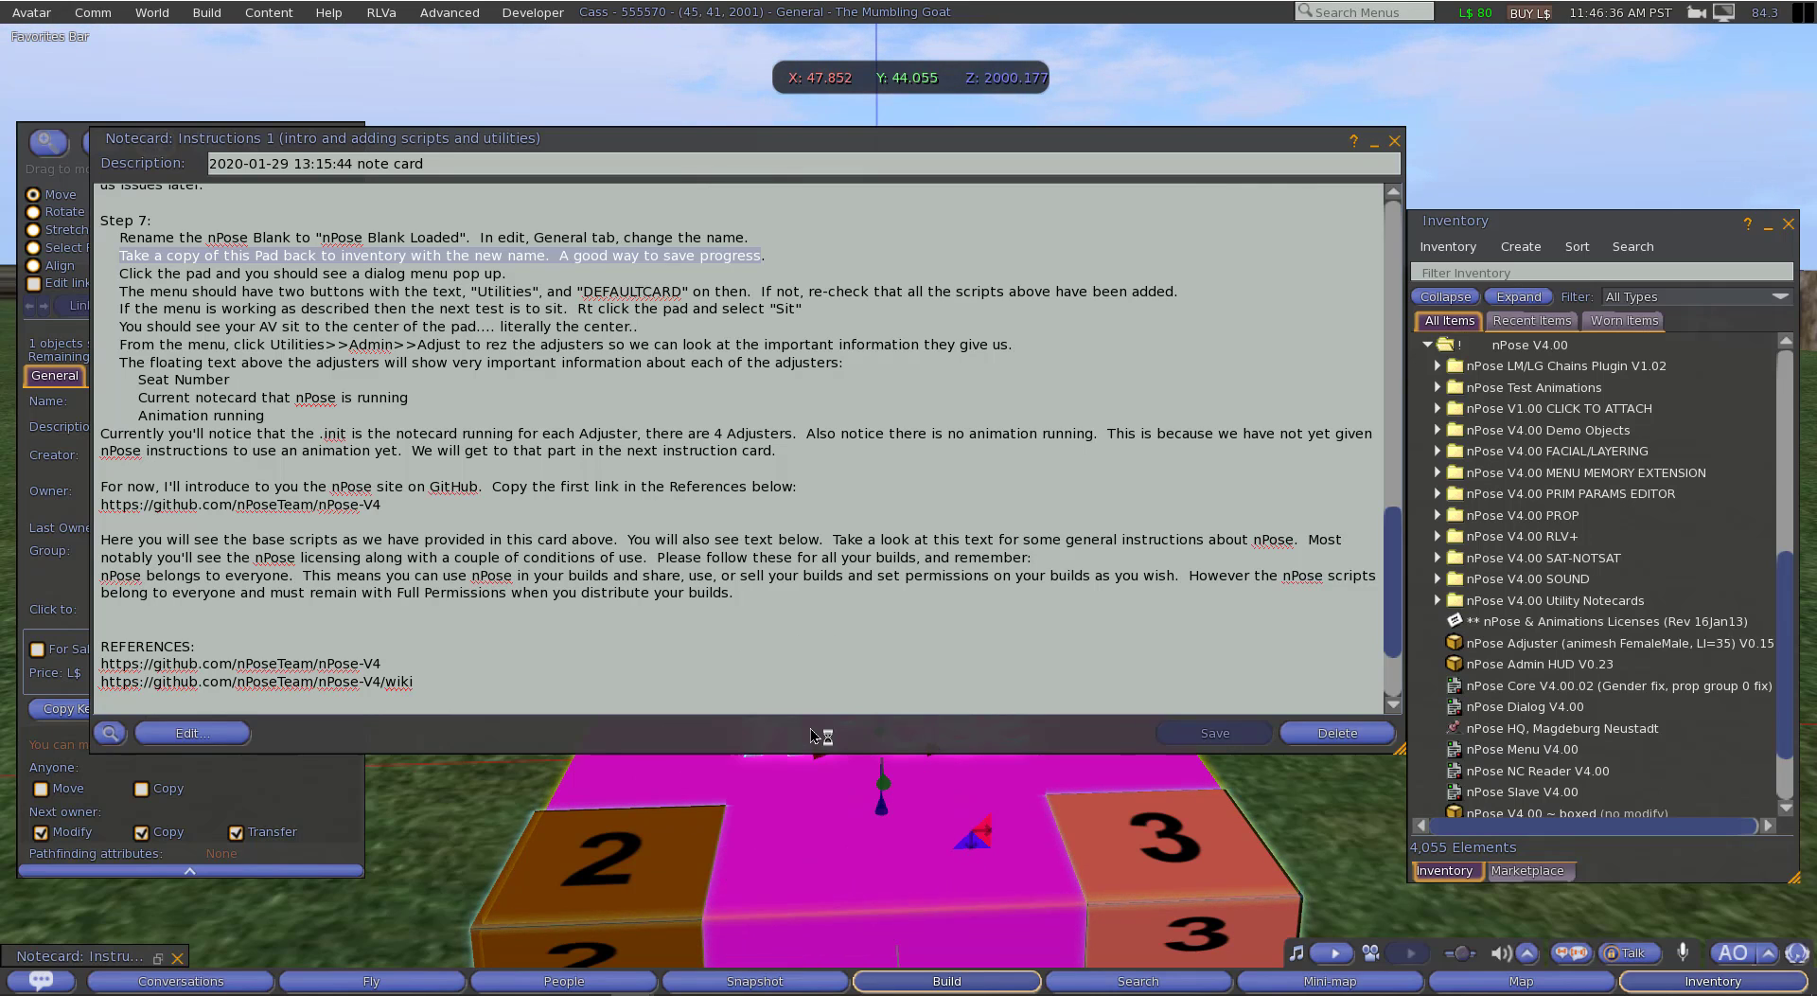
Step: Check the recent inventory items for the nPose Blank Loaded copy, then return to the full inventory list
click(1531, 320)
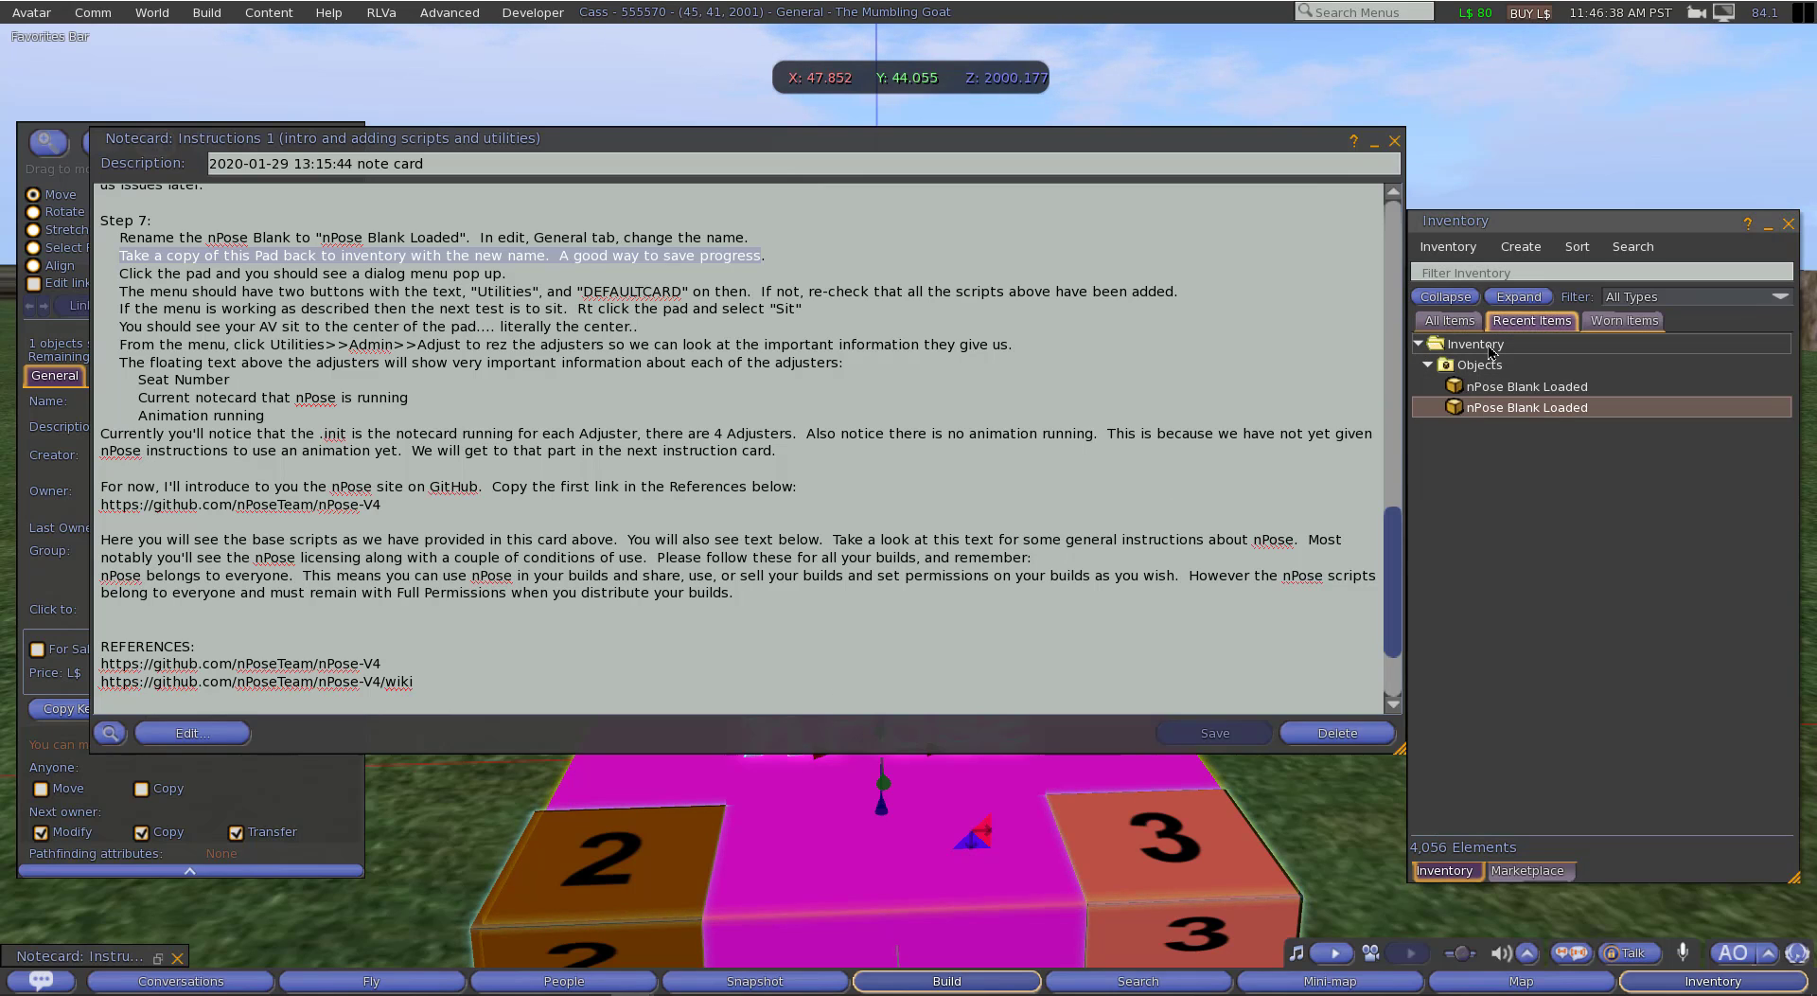
click(1484, 388)
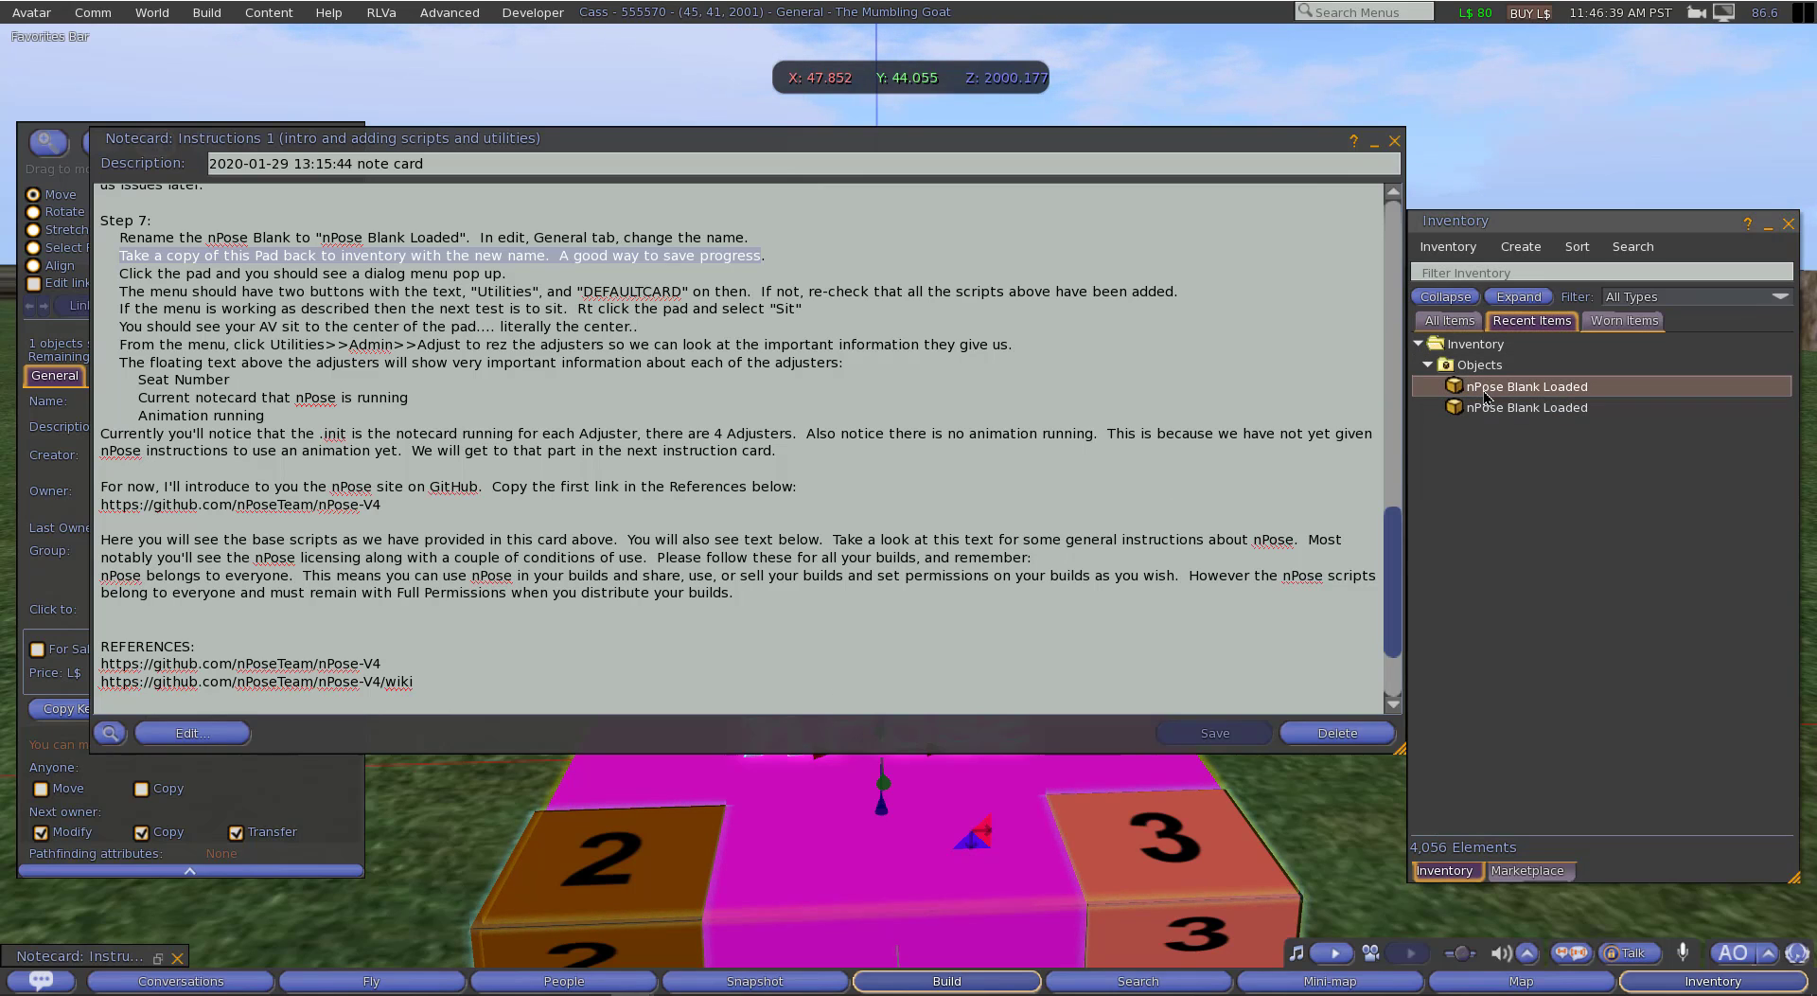
click(1424, 322)
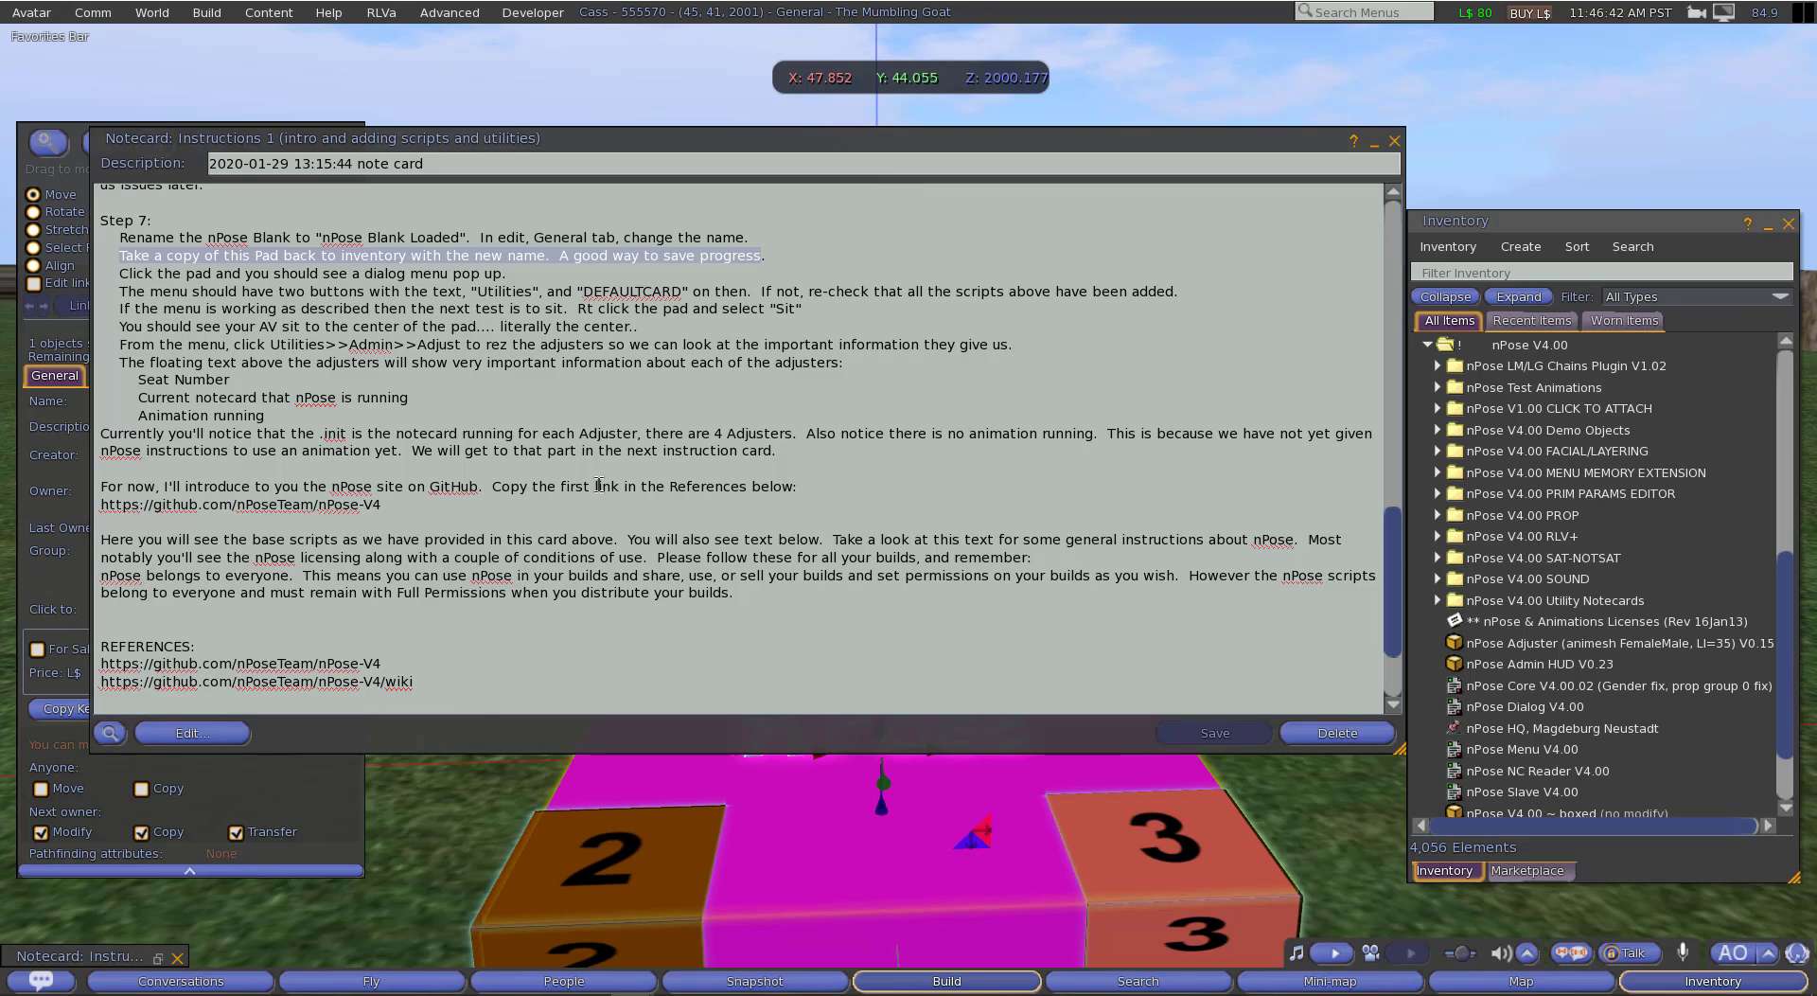